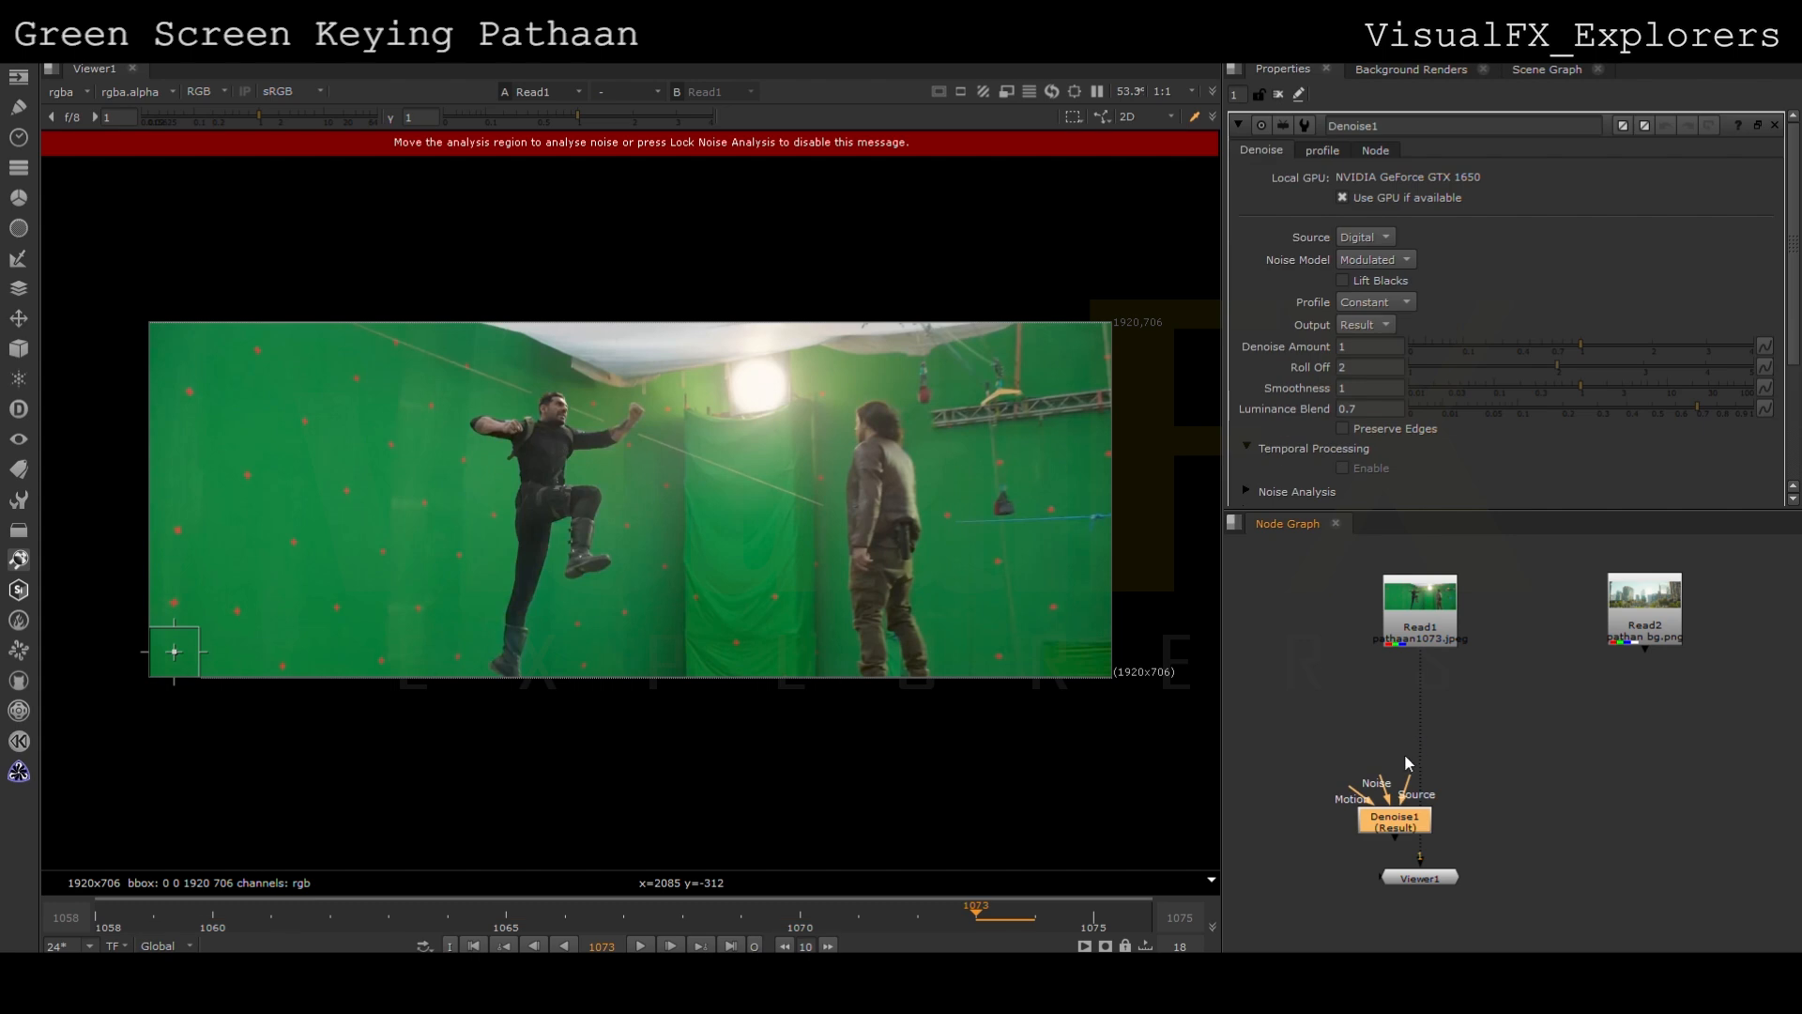
Place the noise analysis region on the green curtain, set the denoise amount to 3 and connect Denoise beneath the green-screen plate
drag(169, 662, 740, 532)
click(1303, 807)
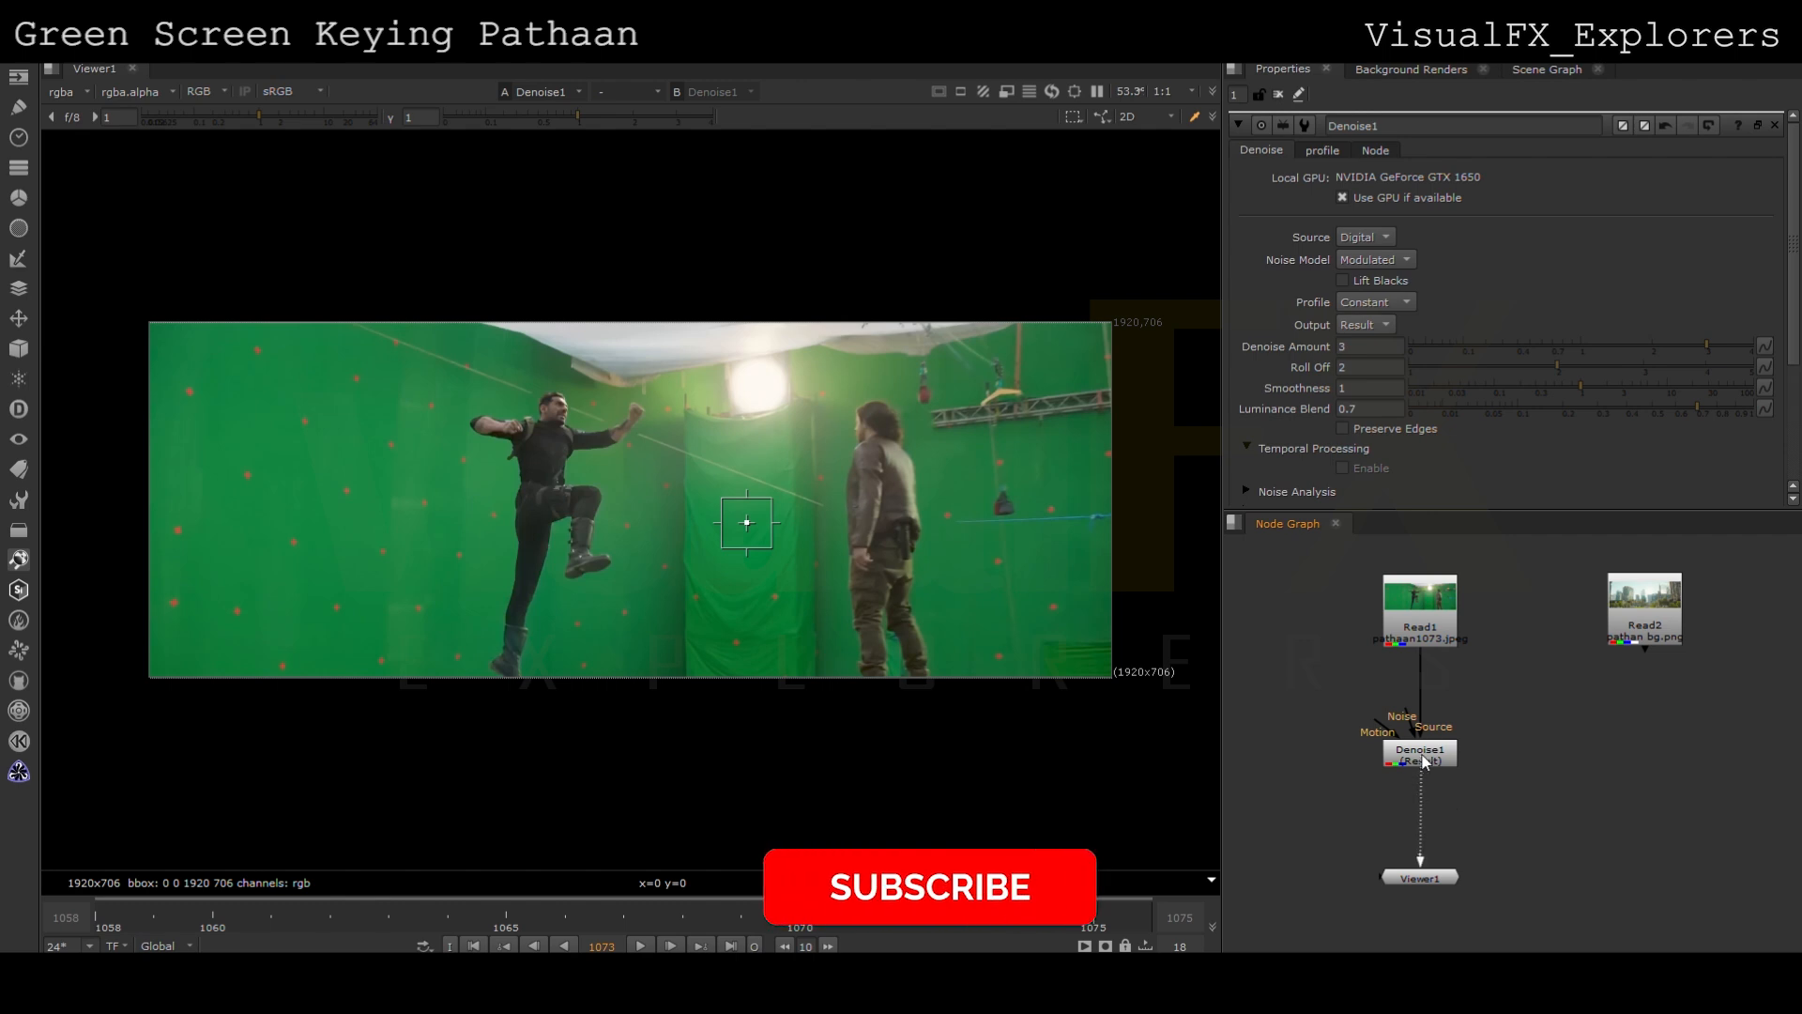
drag(1420, 756, 1421, 746)
click(1421, 877)
Add an IBKColour node below Denoise and set its screen type to green and size to 0.5
click(1382, 811)
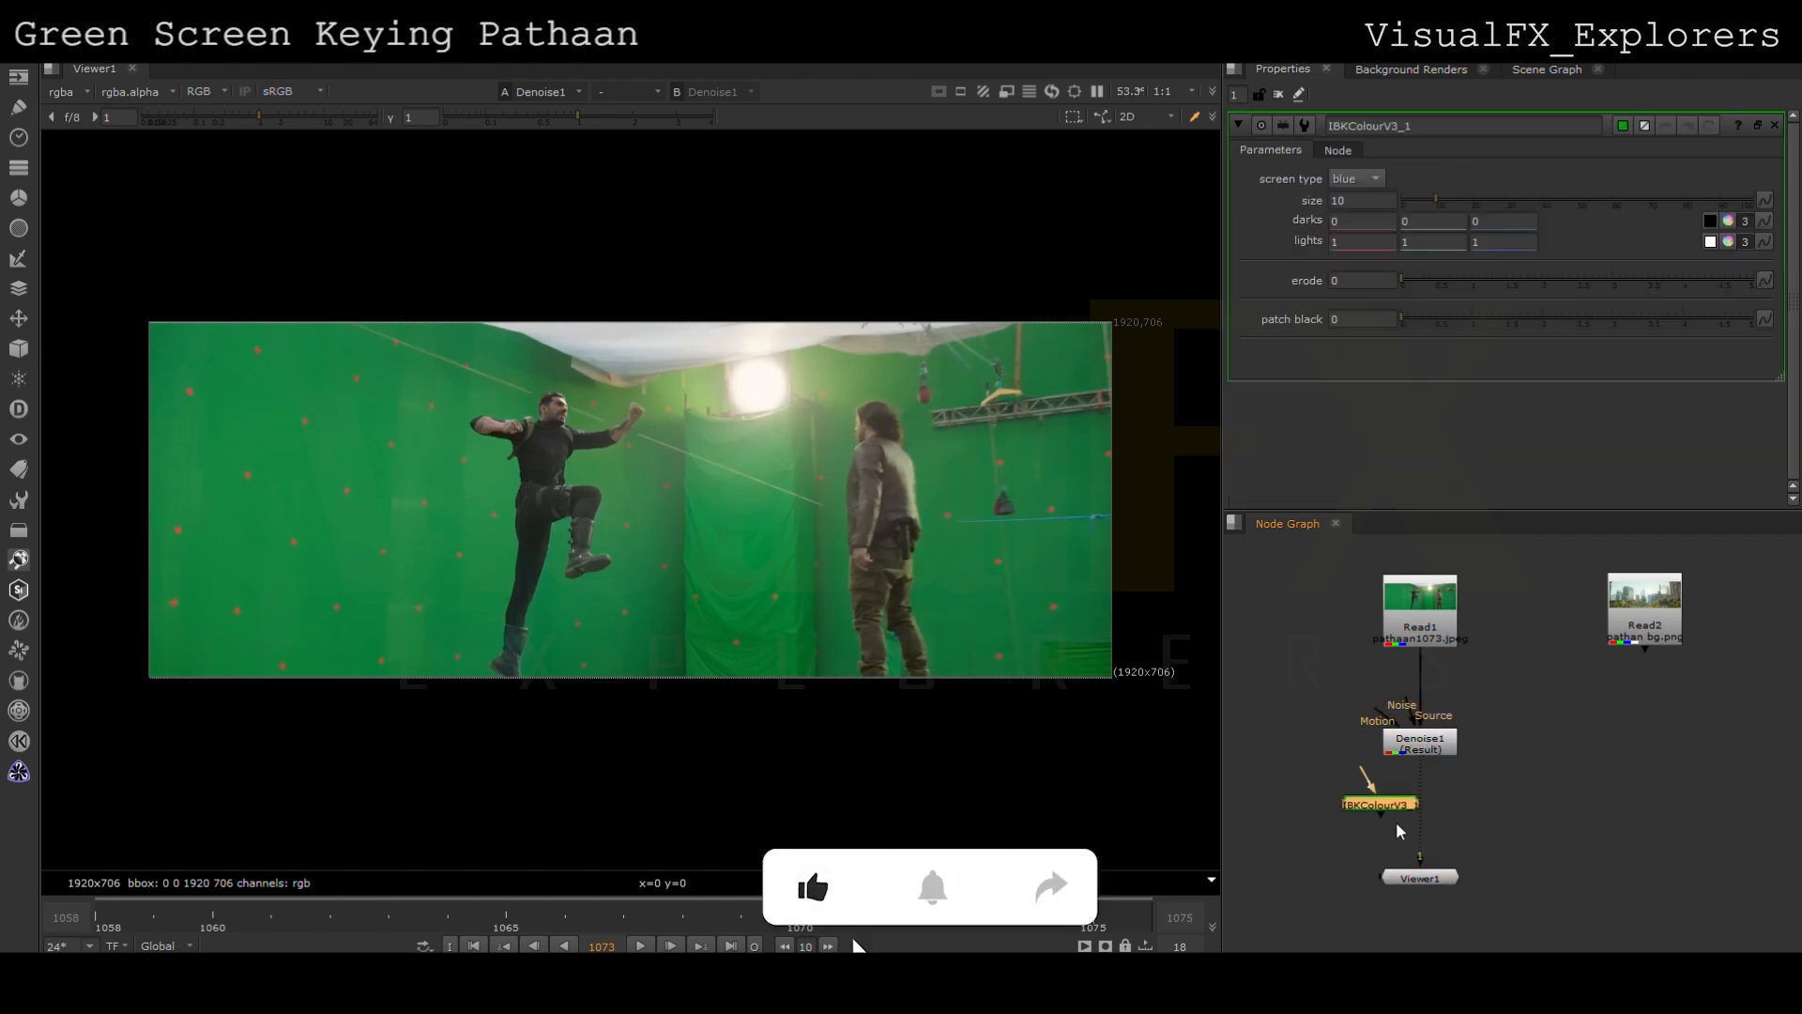
drag(1395, 807, 1436, 807)
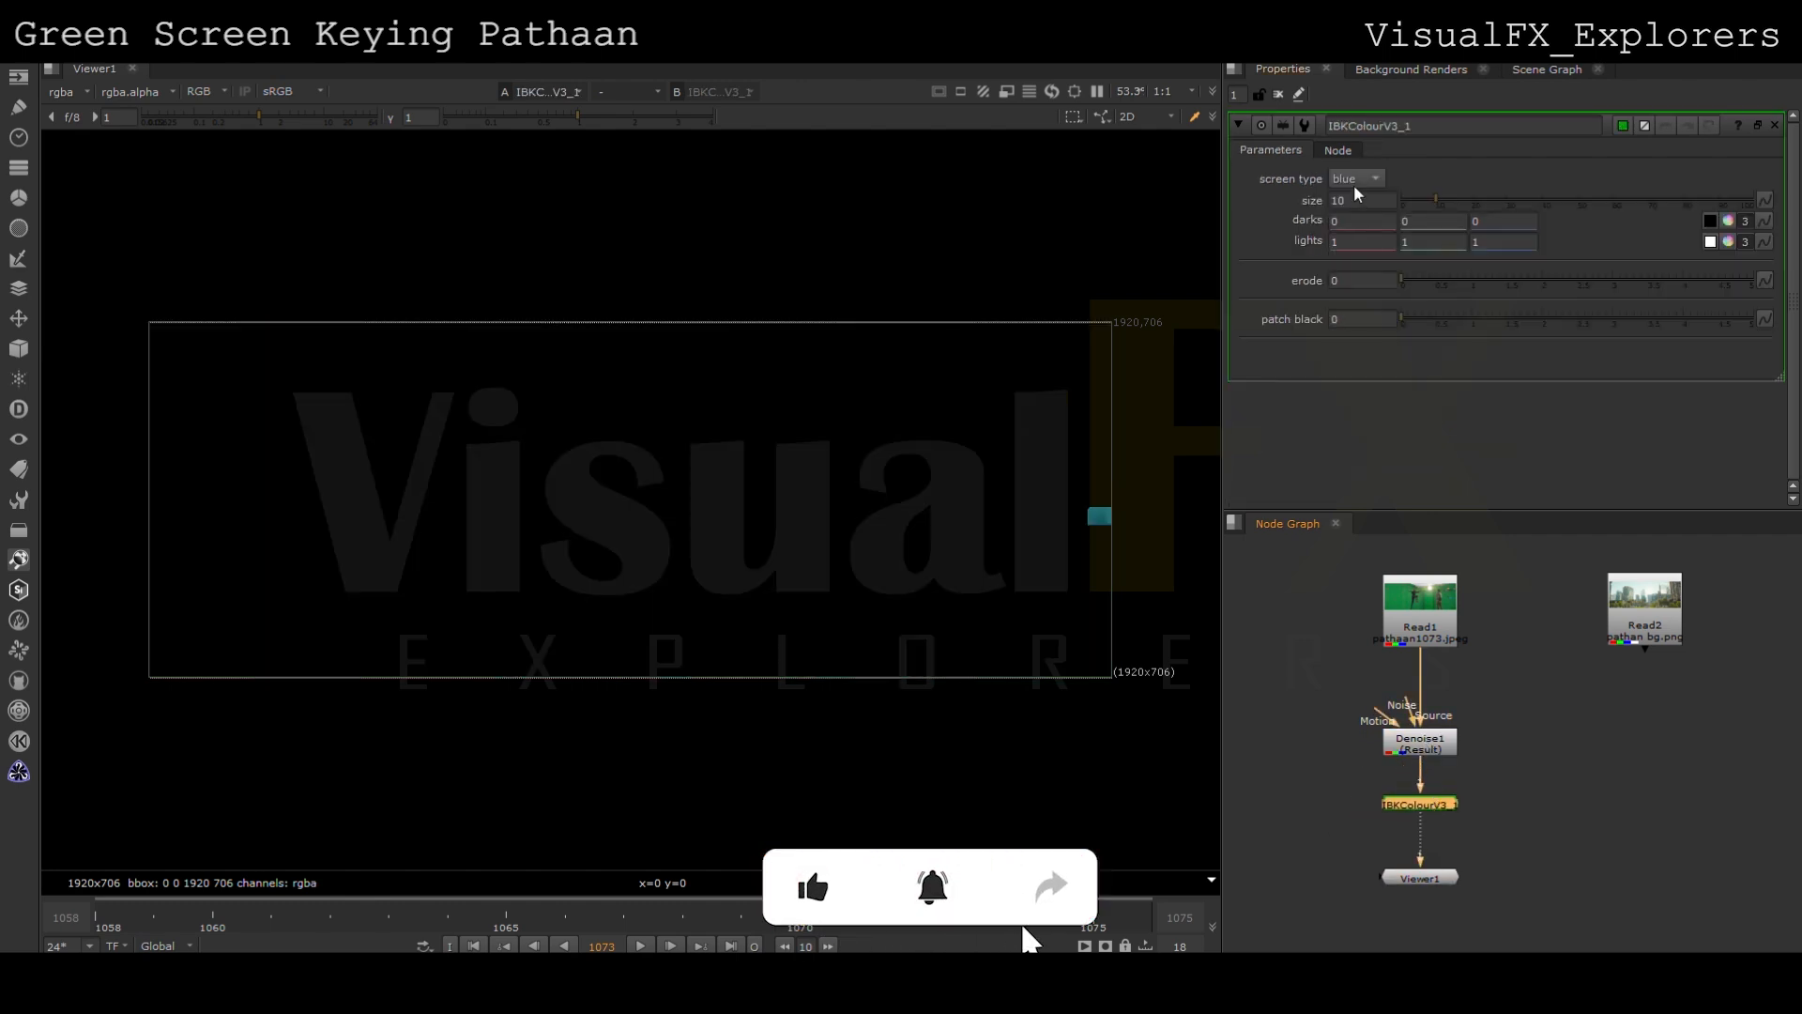
click(1356, 180)
click(1361, 182)
drag(1353, 200, 1331, 201)
text(0.5)
click(1311, 666)
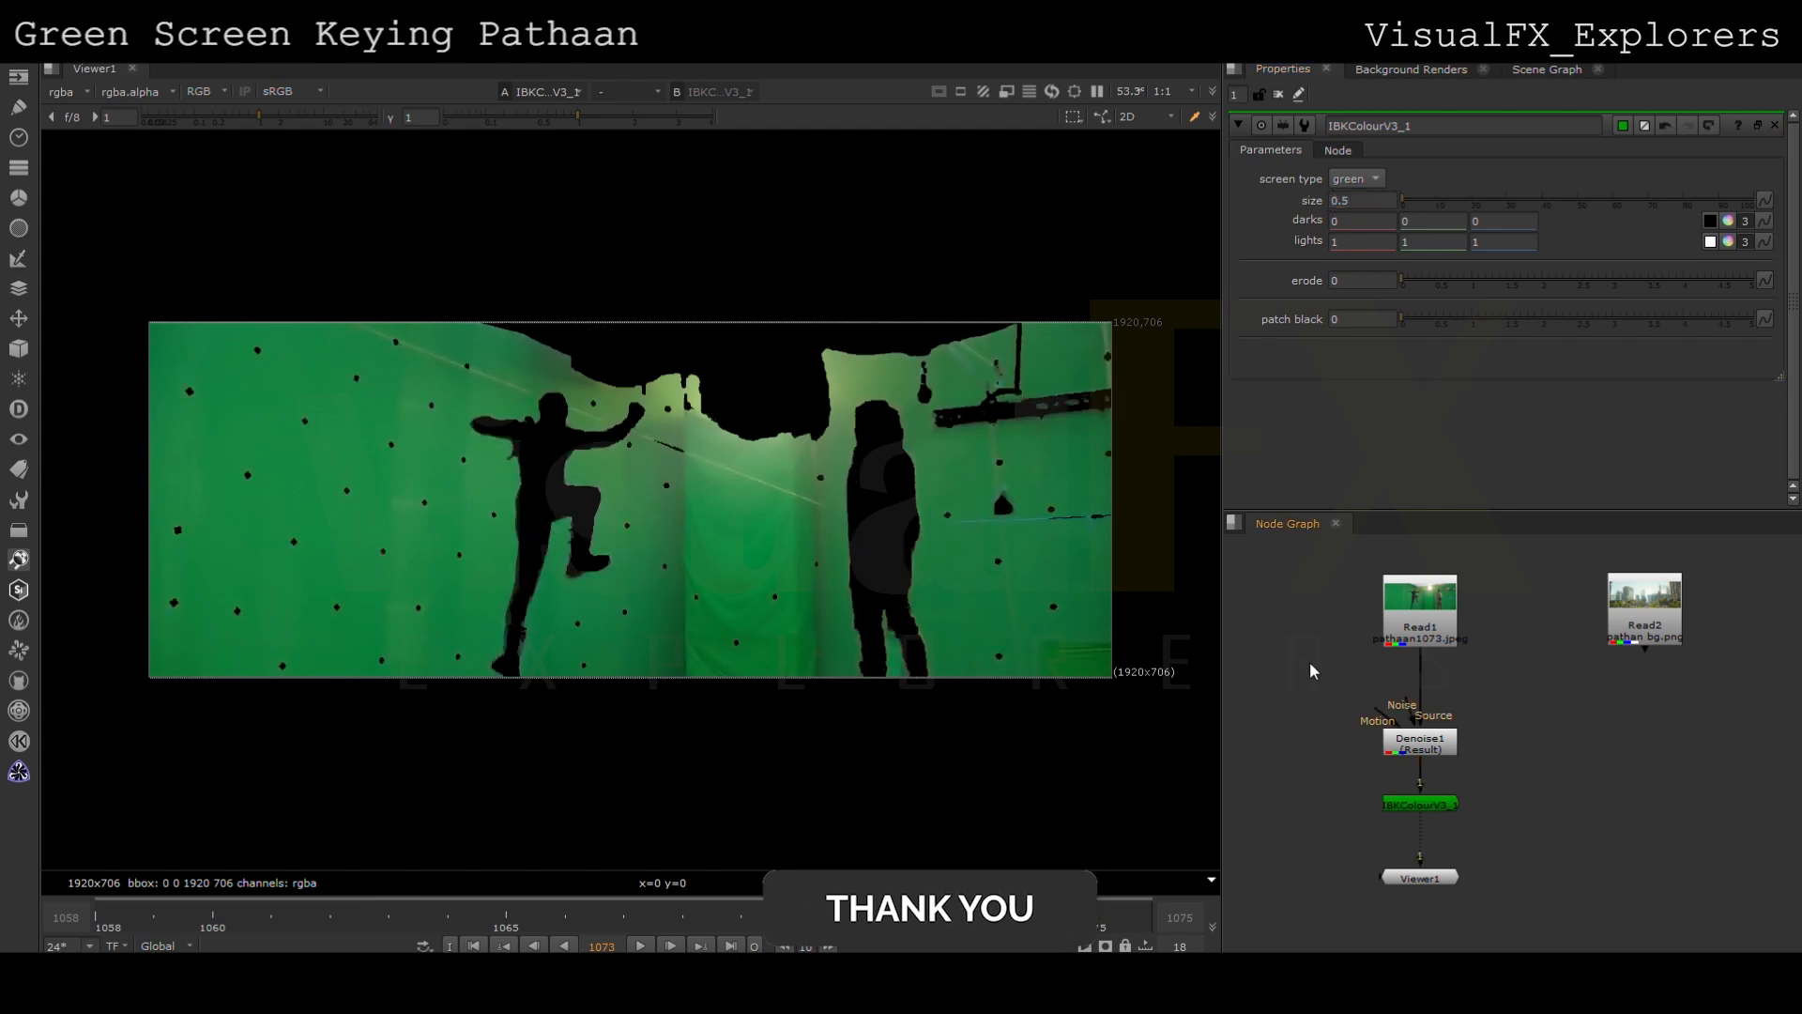
Set the IBKColour darks green value to -0.035, lights green value to 1.04, and erode to 3
click(1437, 809)
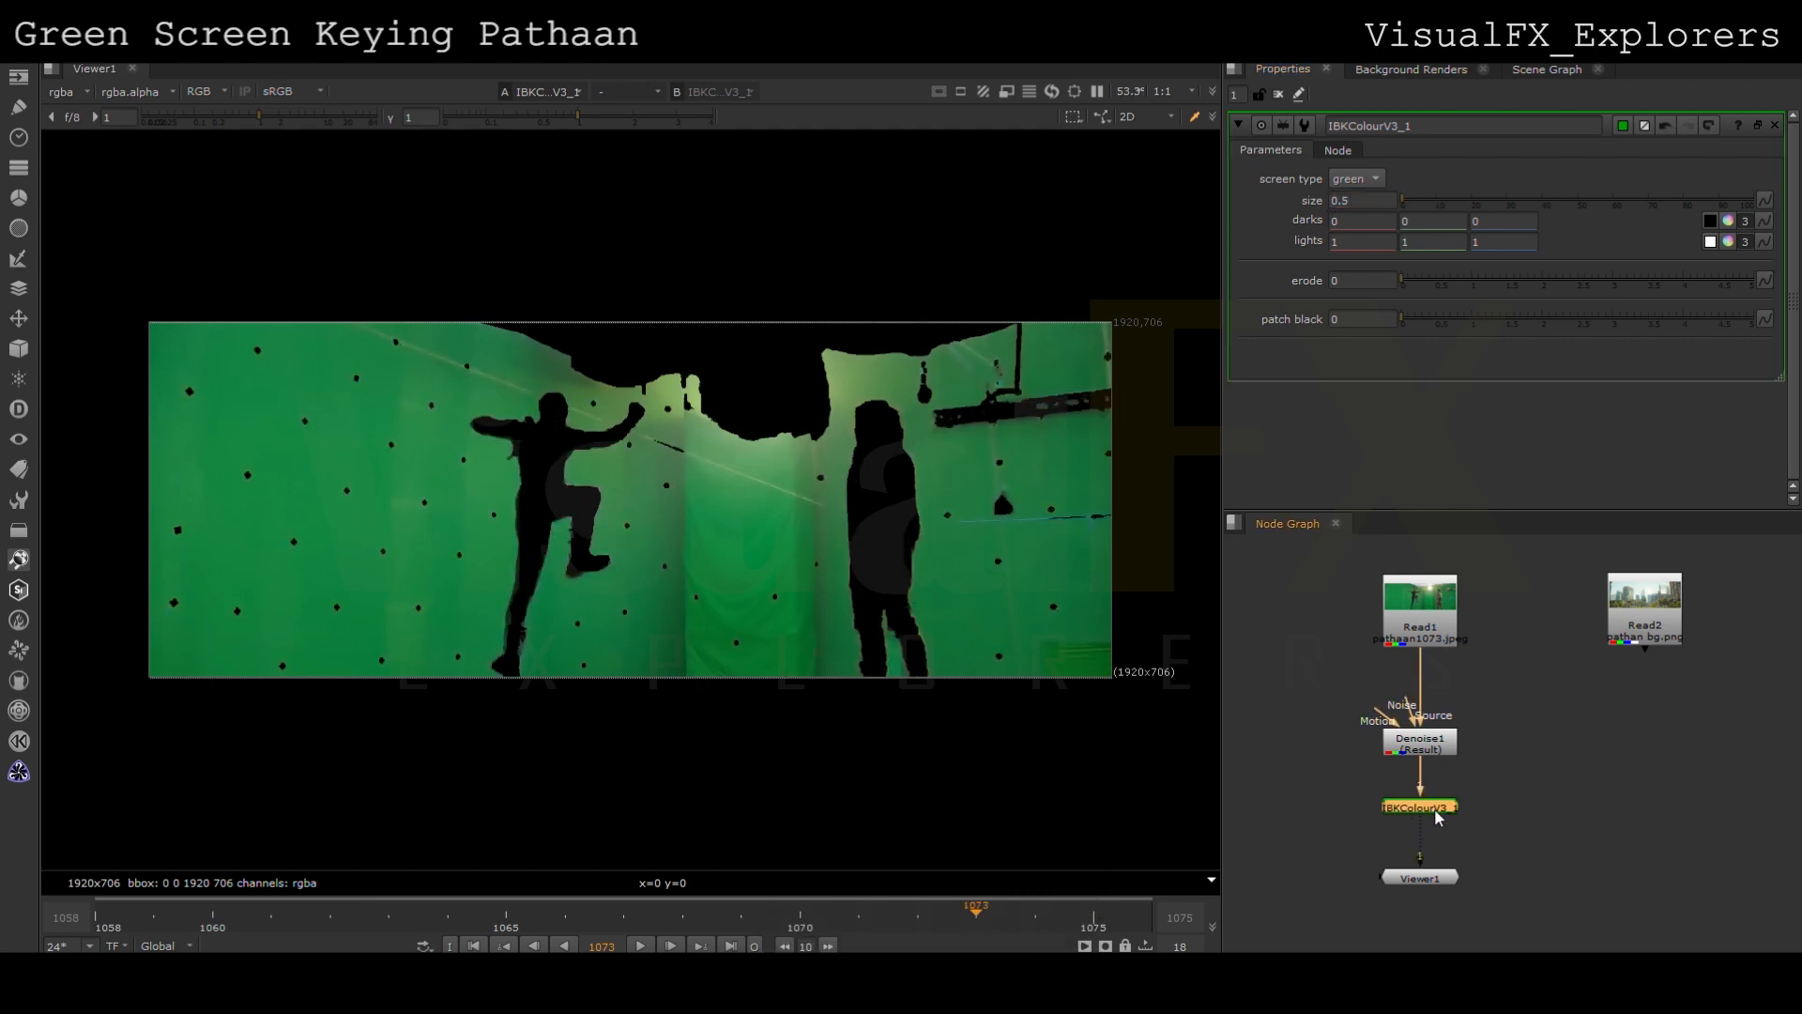
mouse_move(1480, 472)
mouse_down()
mouse_move(1476, 447)
mouse_move(1483, 494)
mouse_up()
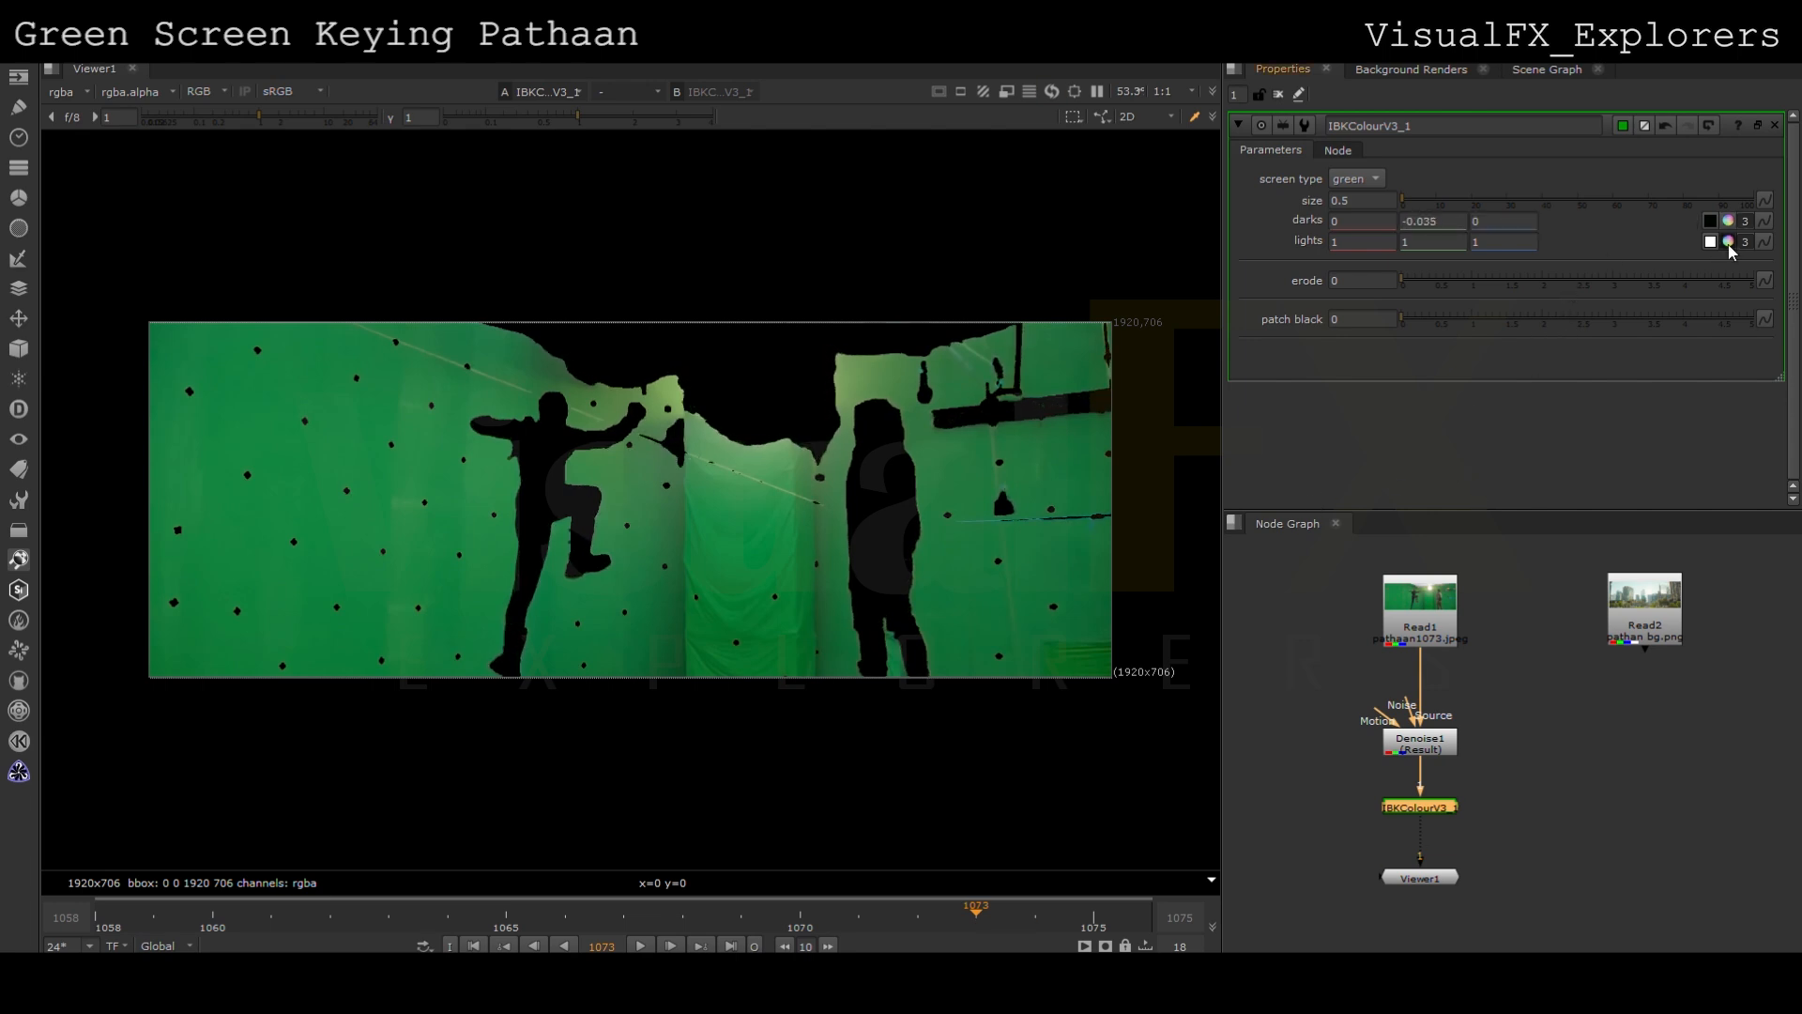
drag(1477, 439, 1473, 435)
click(1361, 321)
drag(1352, 281, 1324, 285)
text(3)
key(Return)
key(Tab)
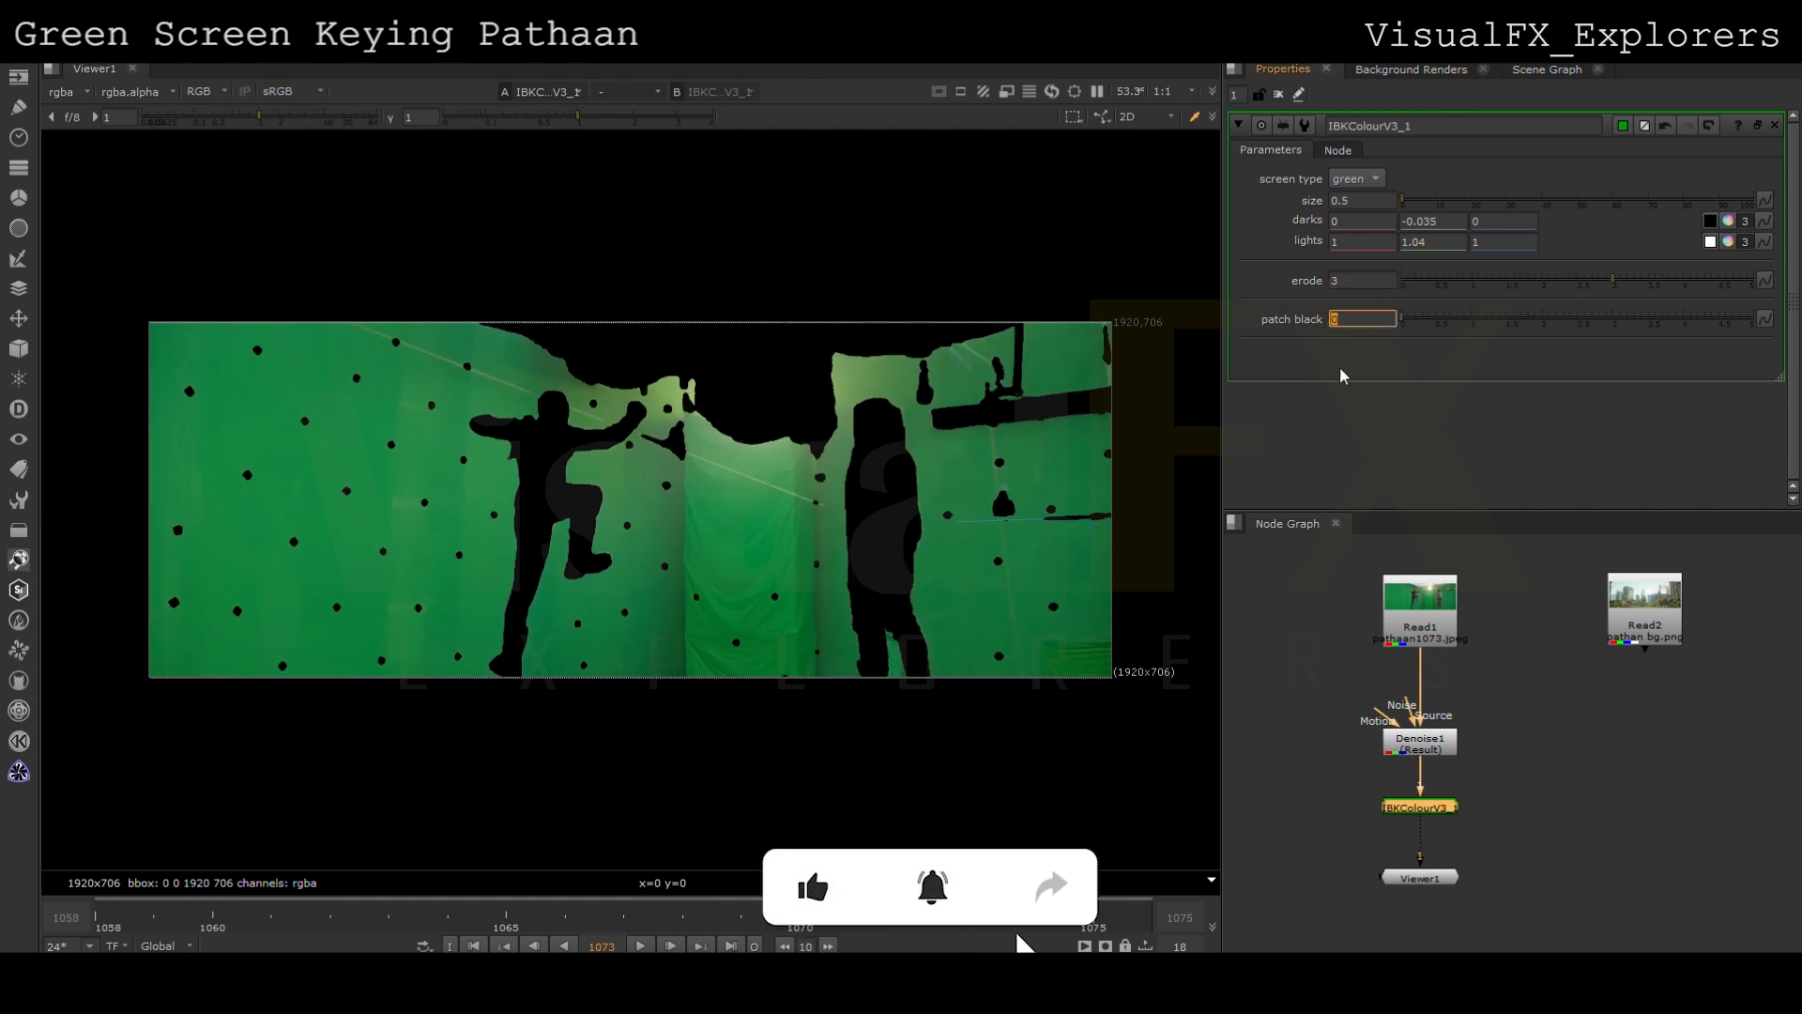
Add a copy of the IBKColour node beneath the first, with erode 0 and patch black 2
key(ctrl+c)
key(ctrl+v)
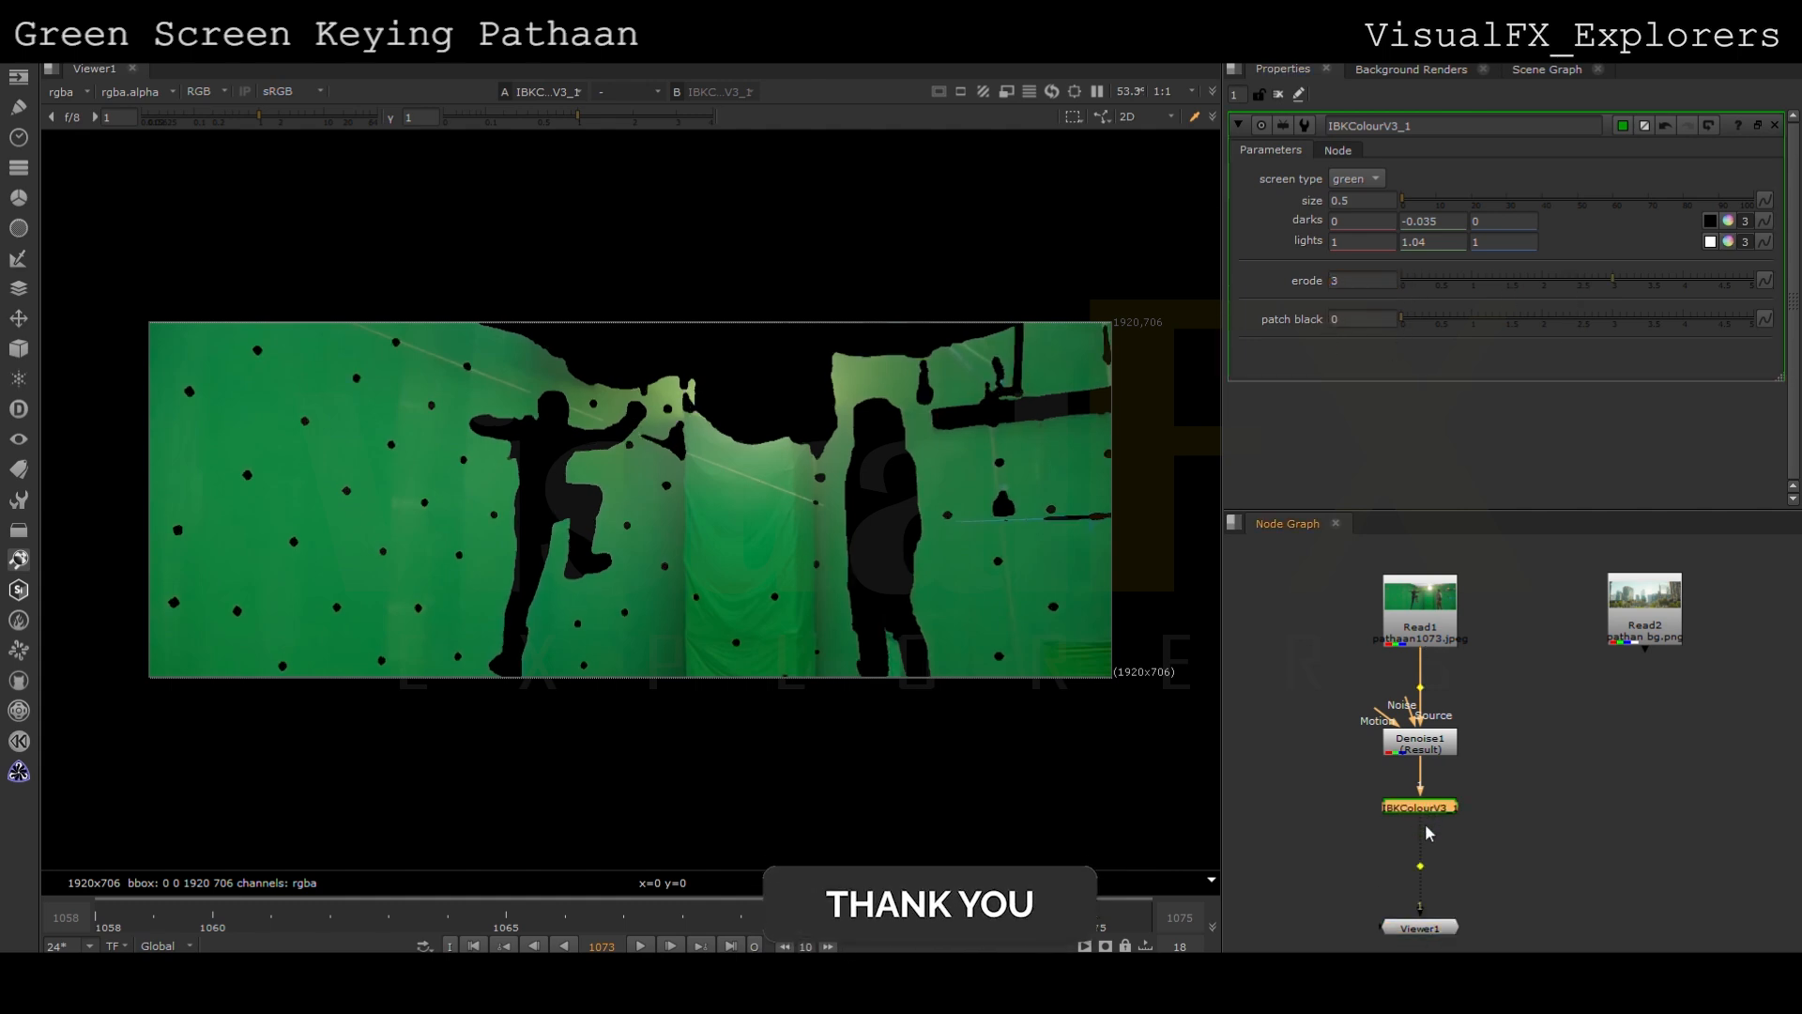
double_click(1430, 845)
key(Return)
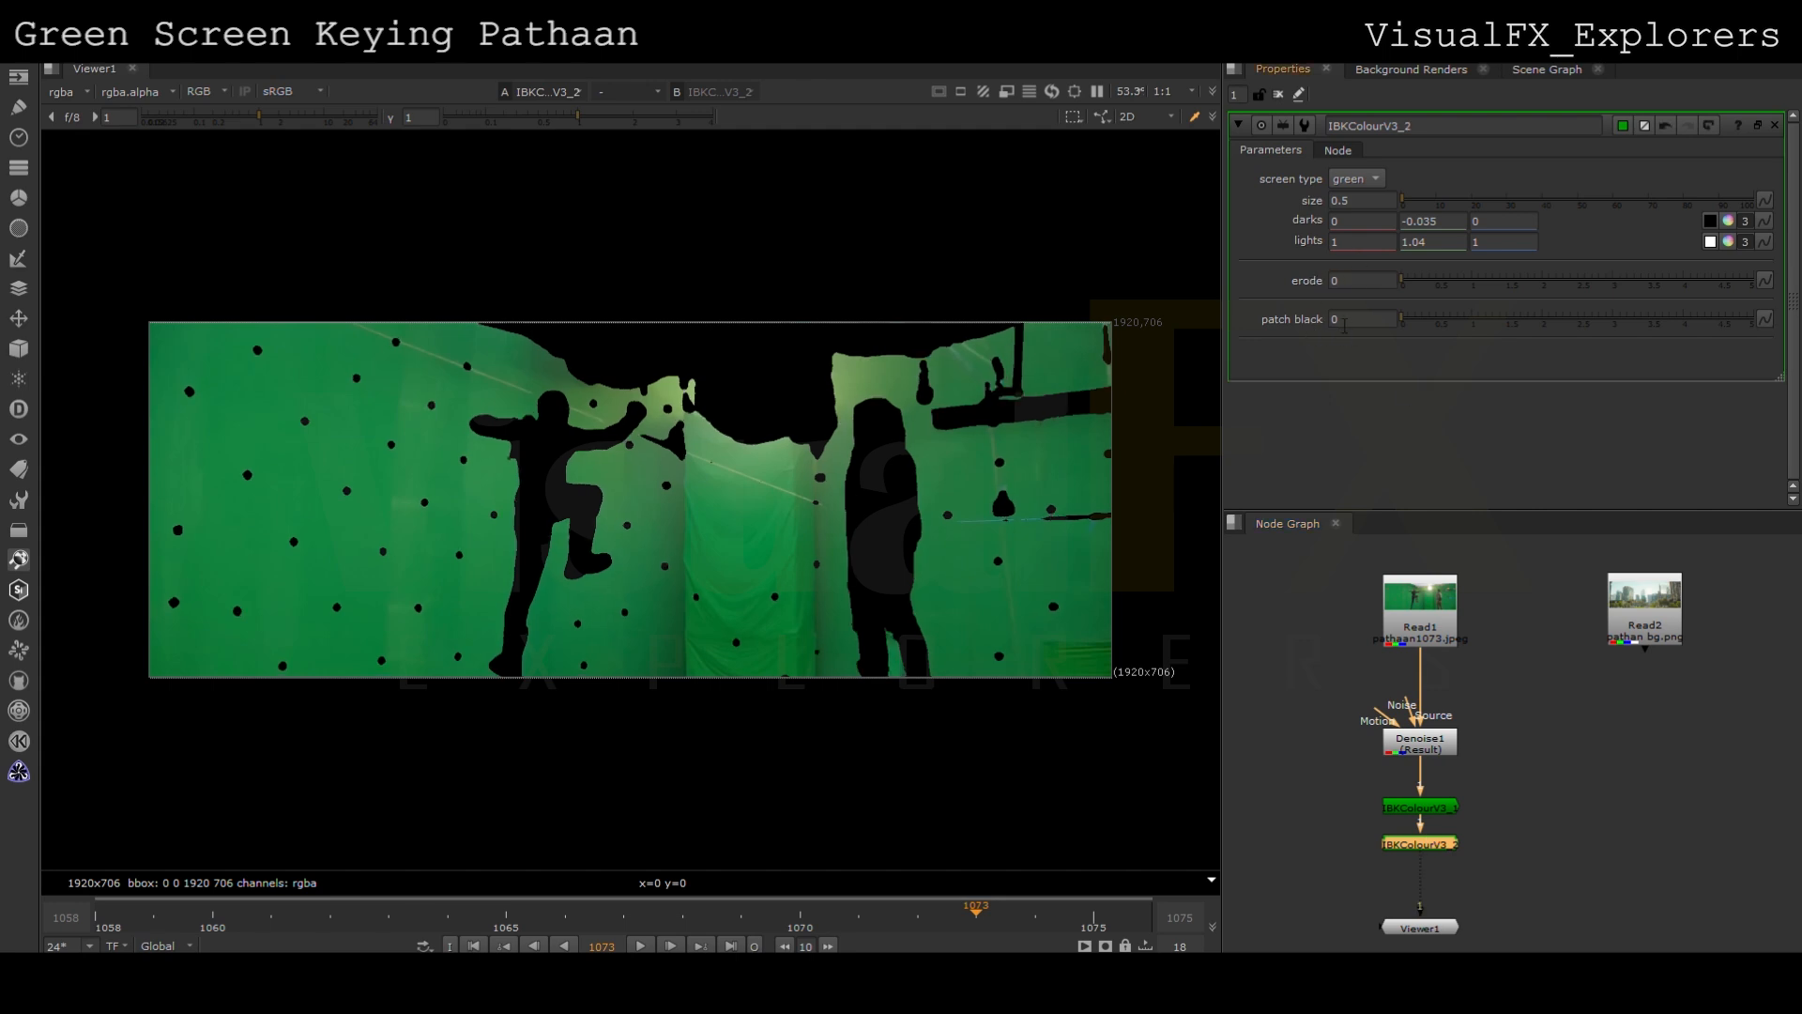
key(Return)
Add a third IBKColour node to the chain with patch black 4, and move the viewer node further down
key(ctrl+c)
key(ctrl+v)
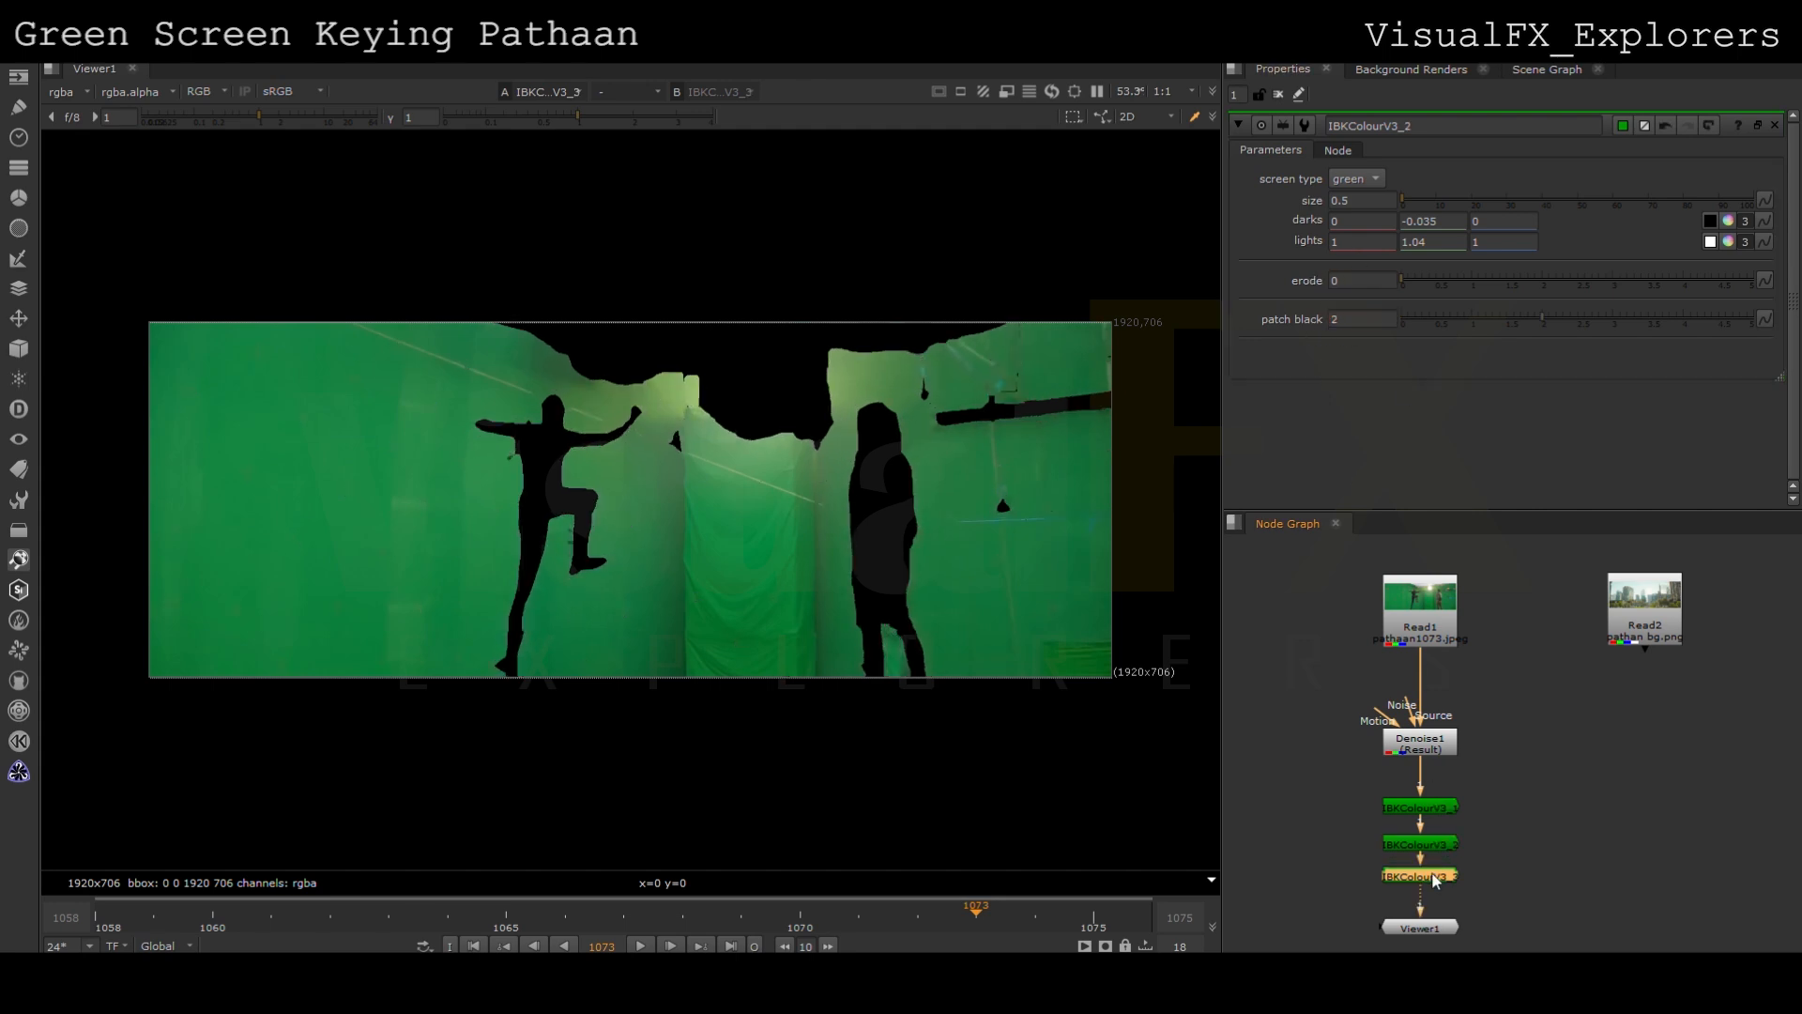
click(1342, 720)
middle_drag(1430, 865, 1404, 716)
drag(1429, 787, 1430, 922)
click(1416, 733)
Append a fourth IBKColour copy to the chain and set its patch black to 8
key(ctrl+c)
key(ctrl+v)
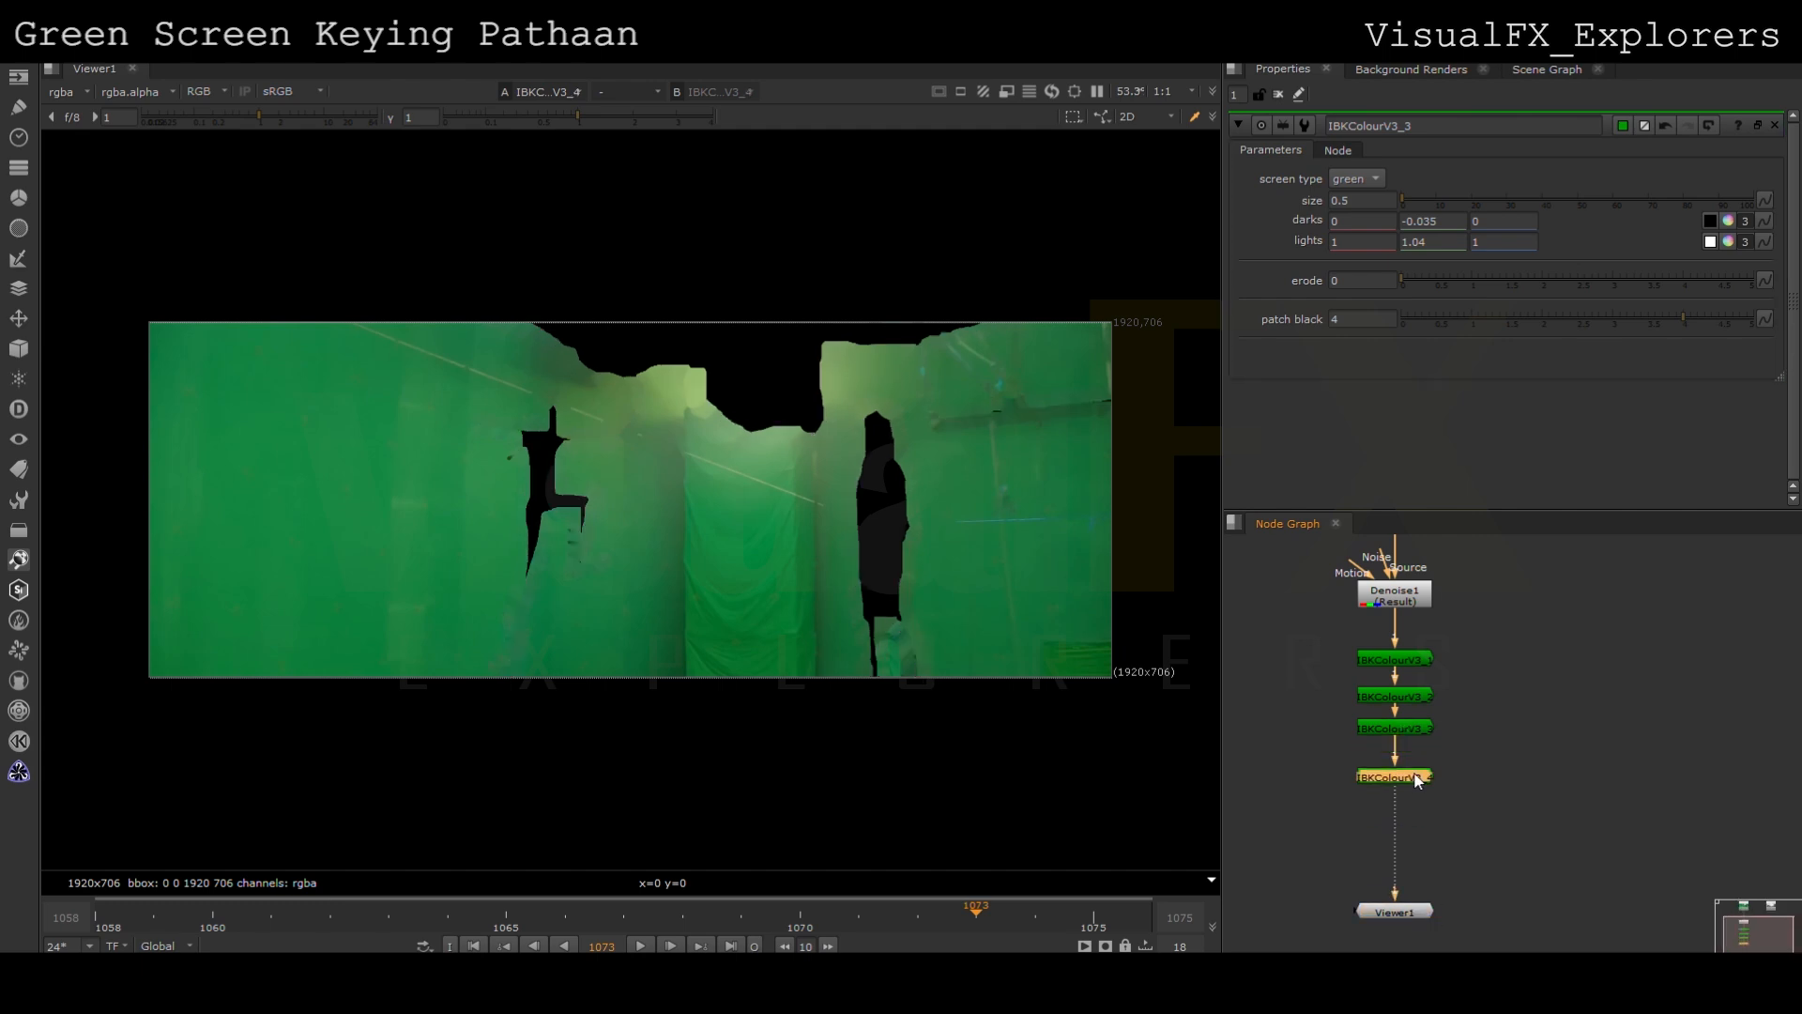
click(1429, 789)
click(1397, 779)
Append a fifth IBKColour copy to the chain and set its patch black to 16
key(ctrl+c)
key(ctrl+v)
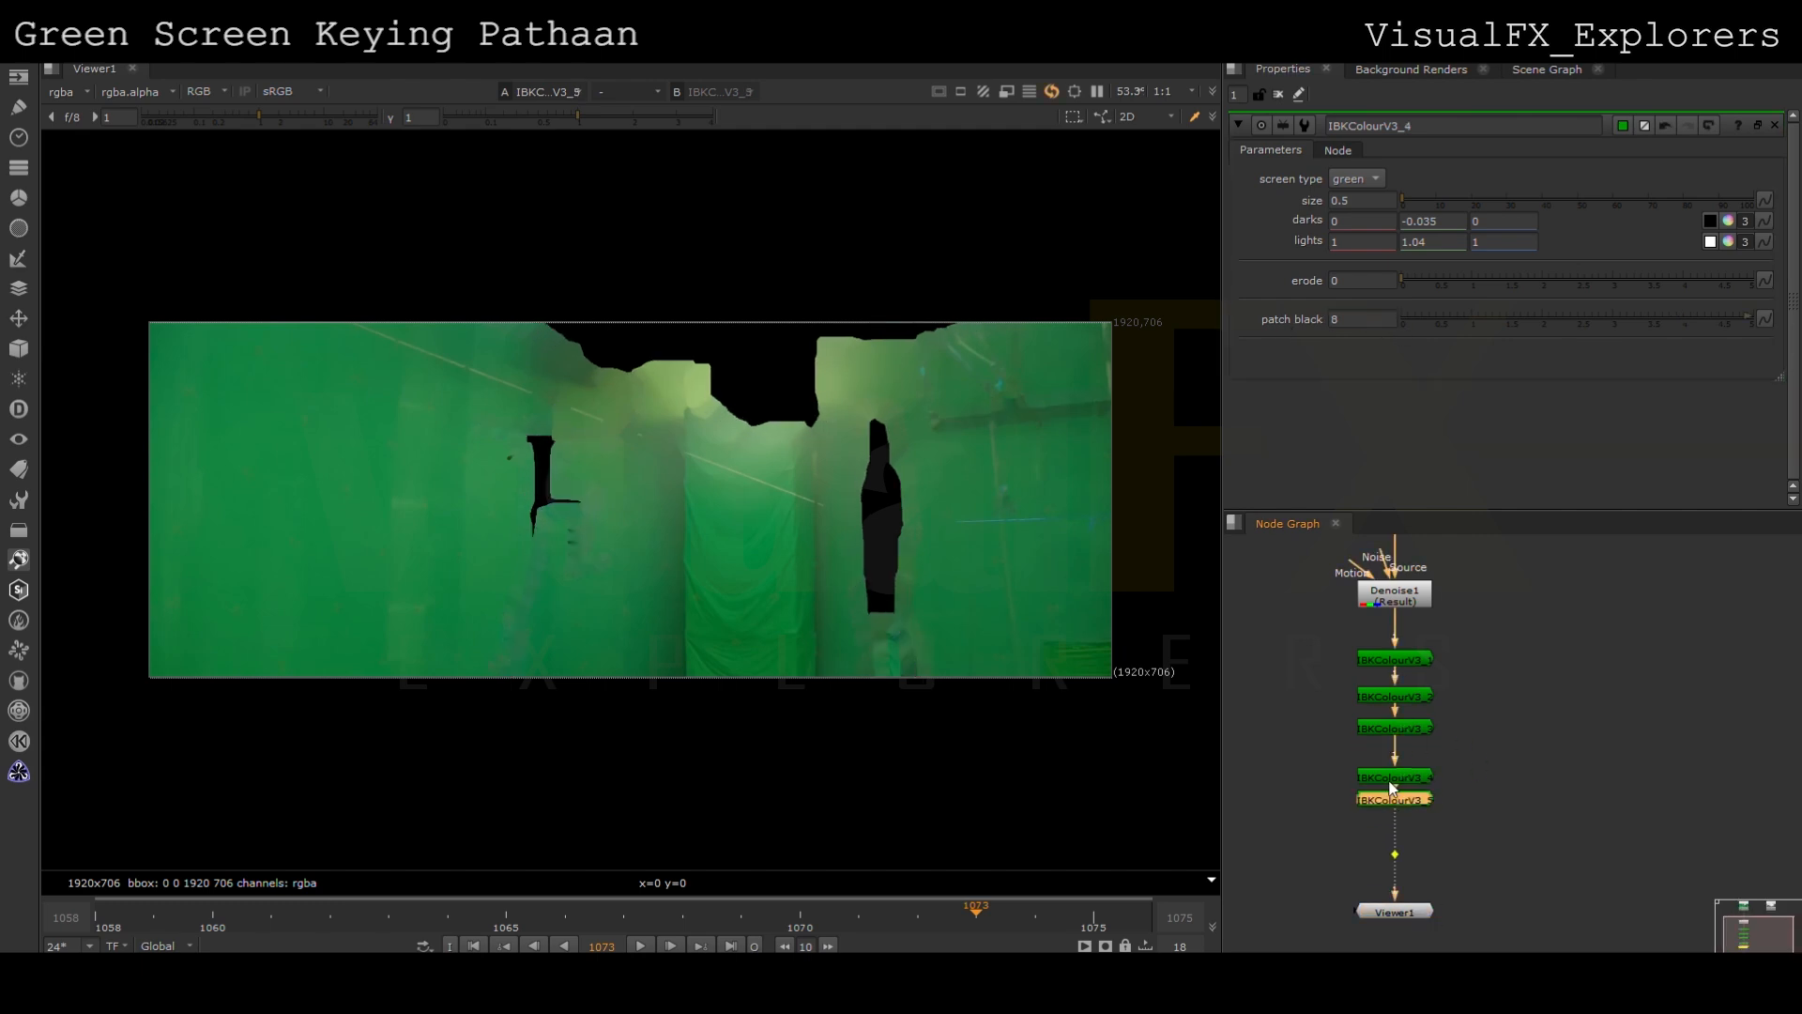
drag(1393, 797, 1395, 818)
double_click(1395, 819)
text(16)
click(1309, 704)
Append a sixth IBKColour copy to the chain and set its patch black to 32
click(1410, 822)
key(ctrl+c)
key(ctrl+v)
drag(1413, 831, 1413, 861)
double_click(1416, 866)
click(1369, 319)
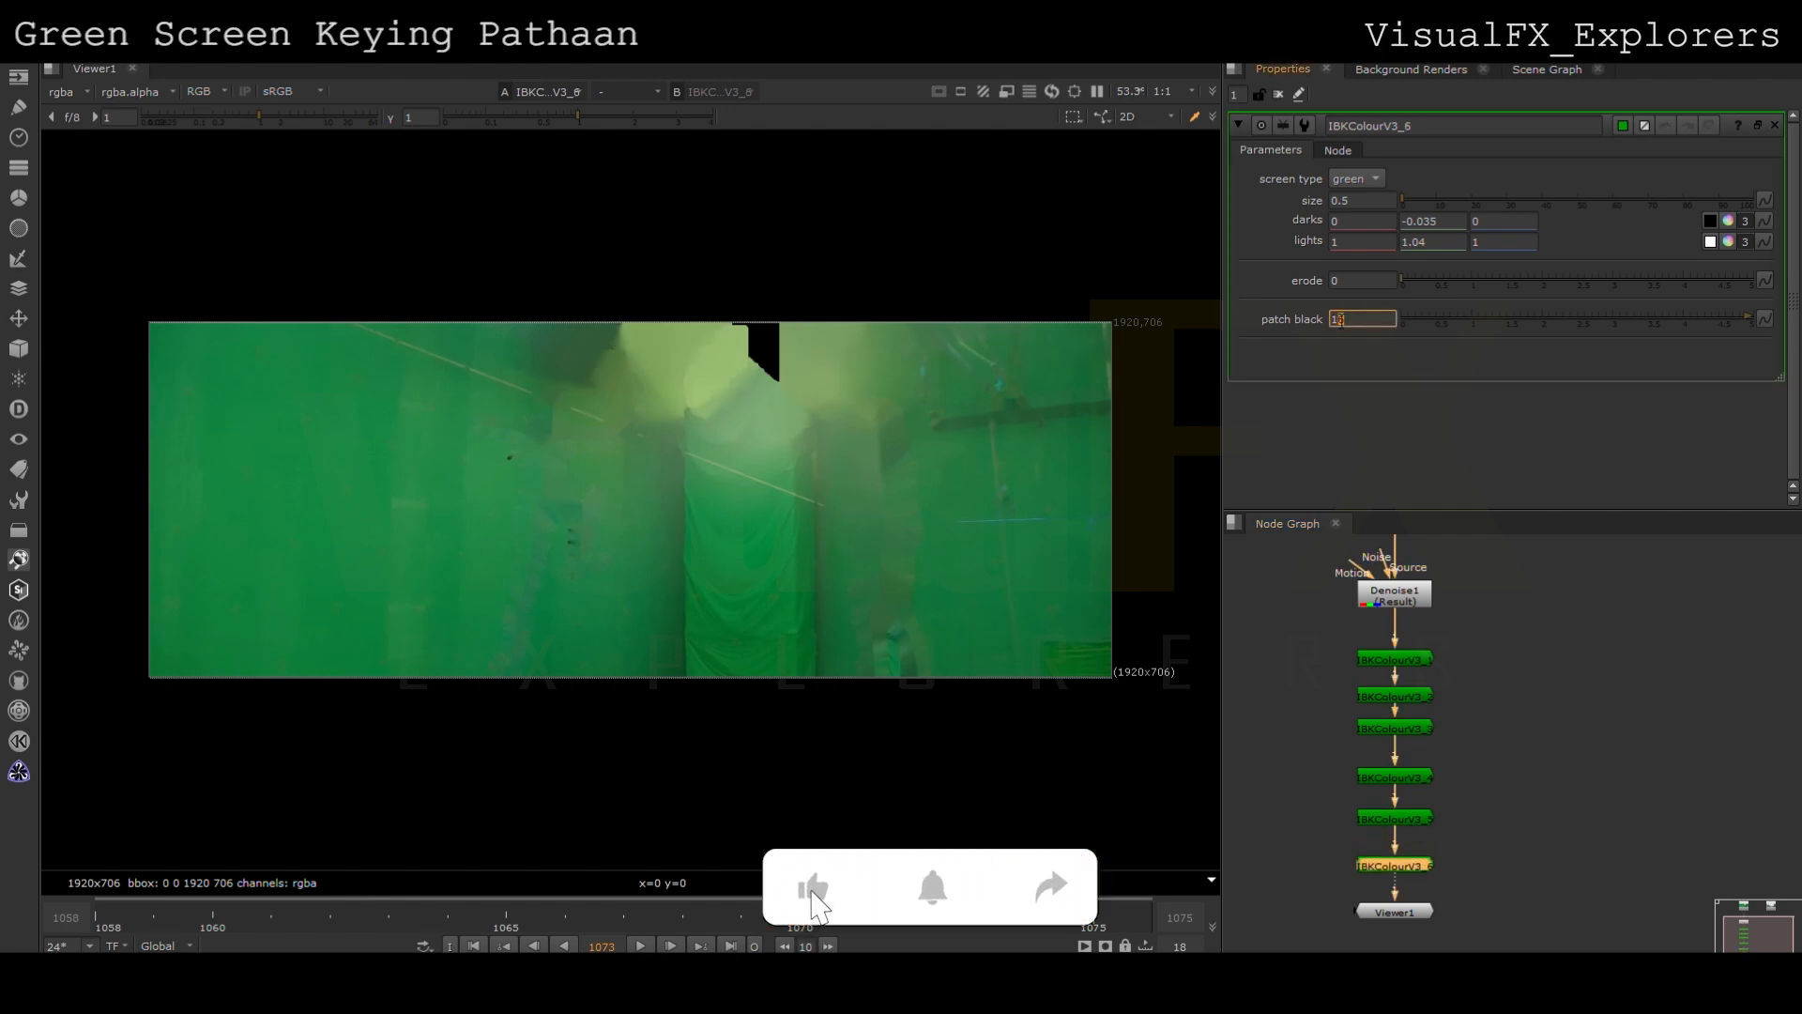
text(32)
key(Return)
Set erode to 4 on the first IBKColour node in the chain
scroll(1367, 760, down, 3)
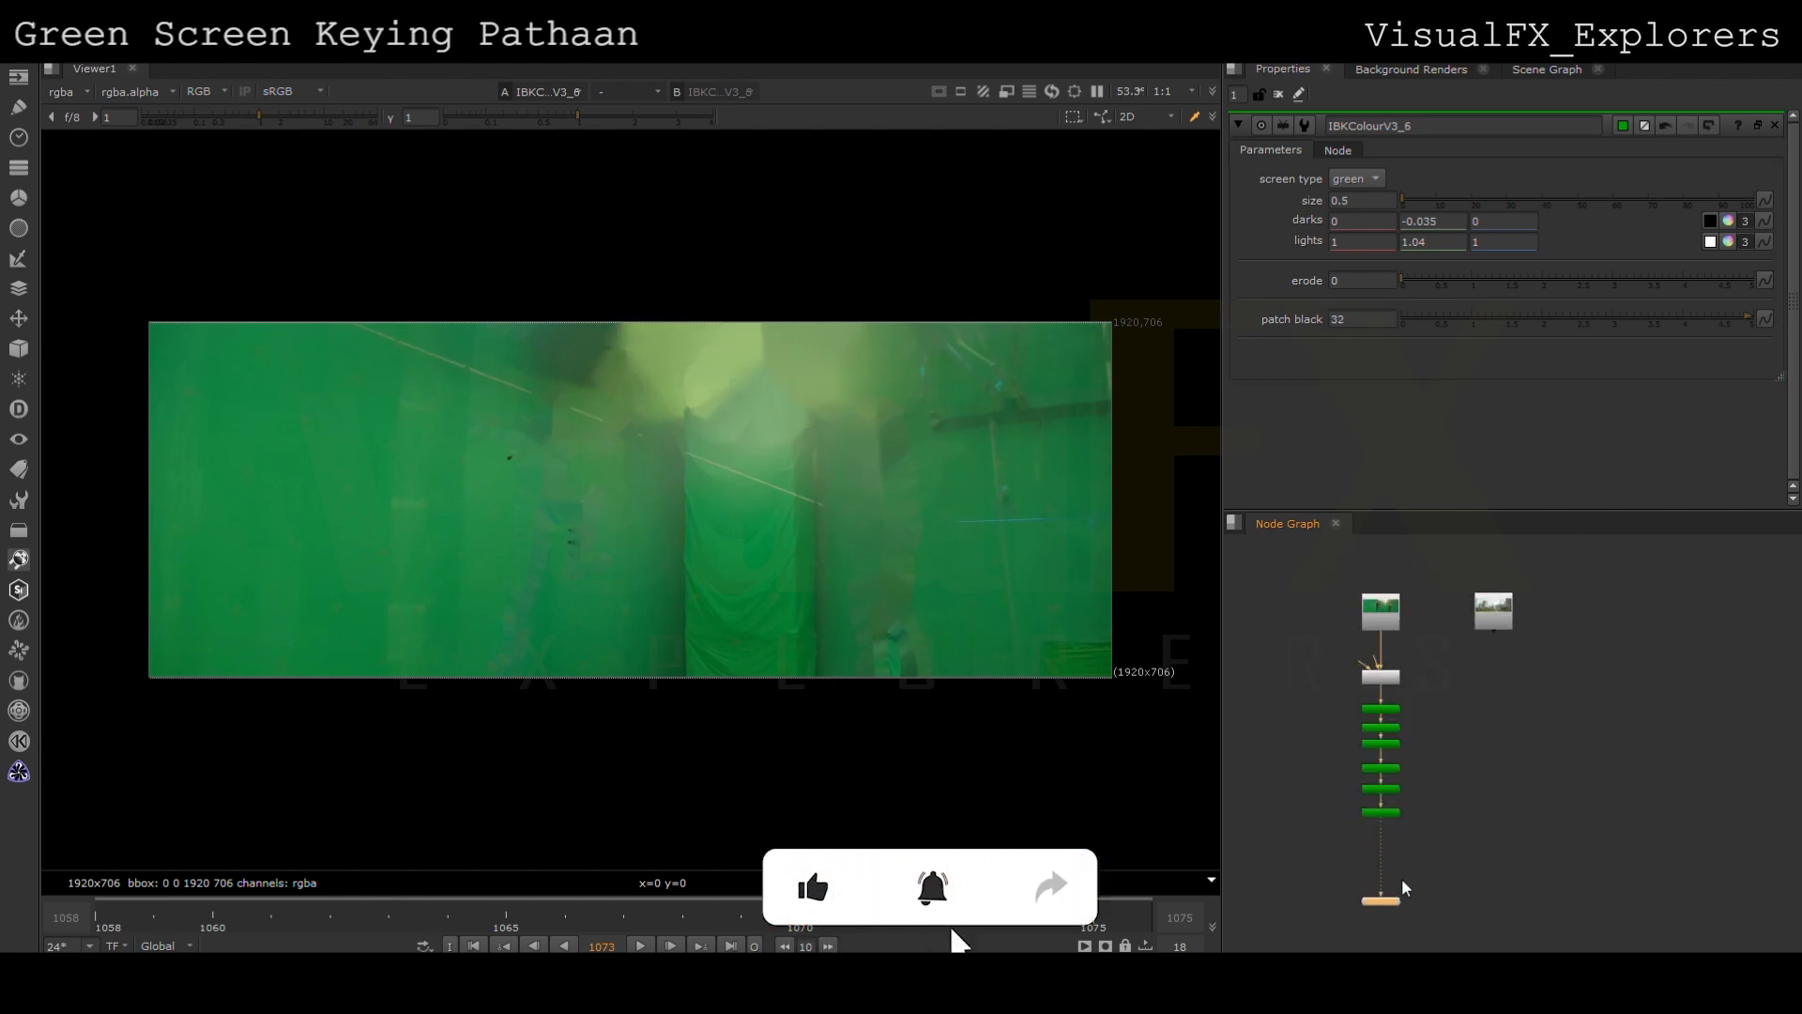
double_click(1390, 710)
click(1335, 279)
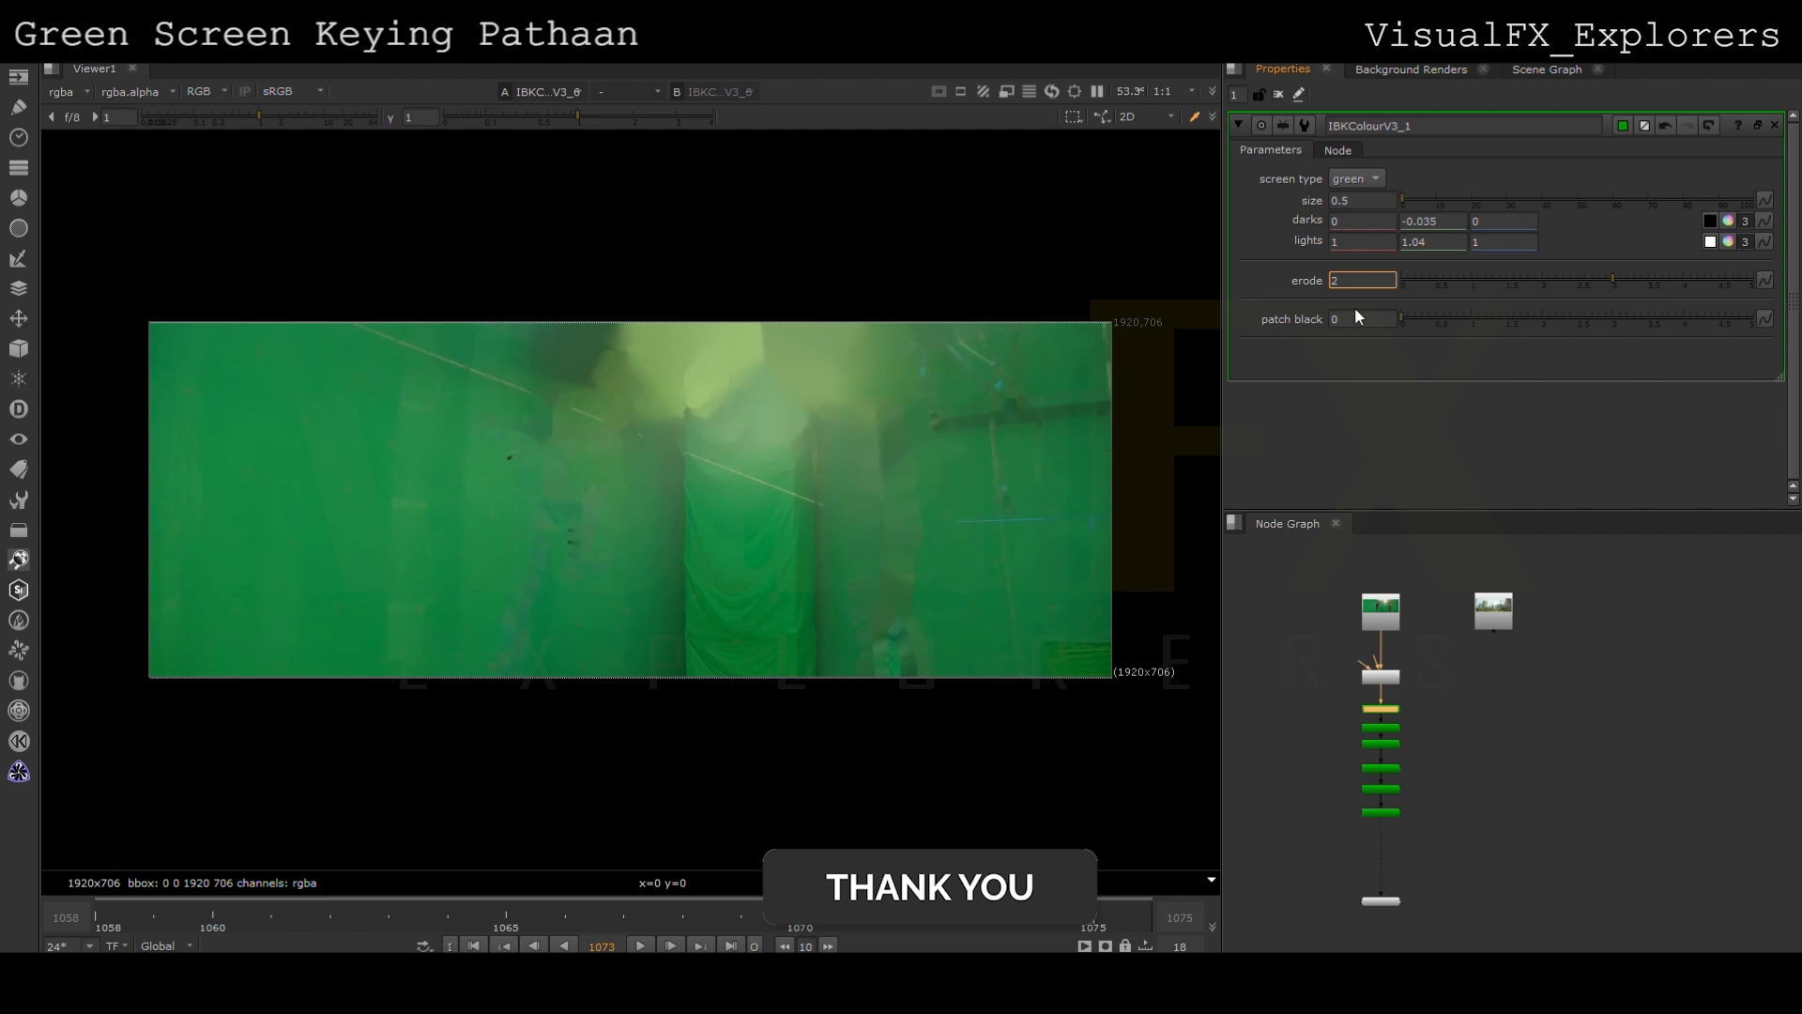
text(3)
text(4)
click(1442, 781)
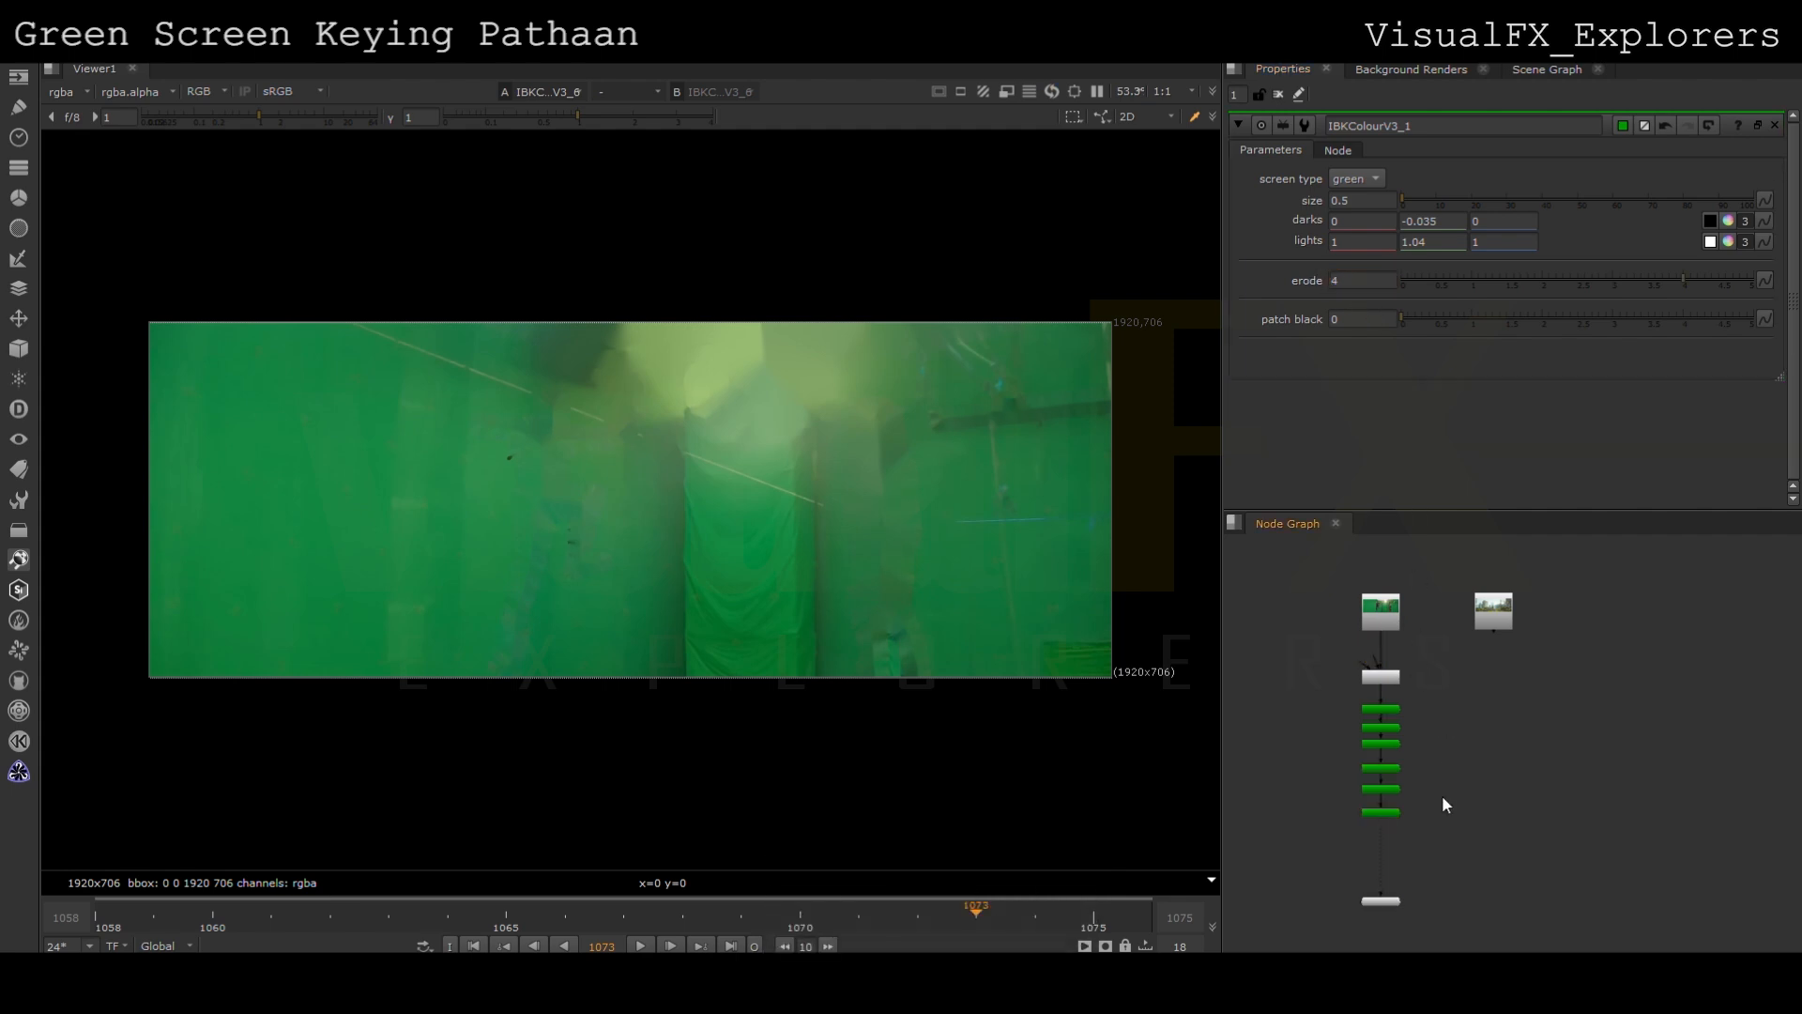
Connect an IBKGizmo to the last IBKColour and to Denoise as foreground, bend the foreground pipe with a dot, and view the result
scroll(1443, 811, up, 1)
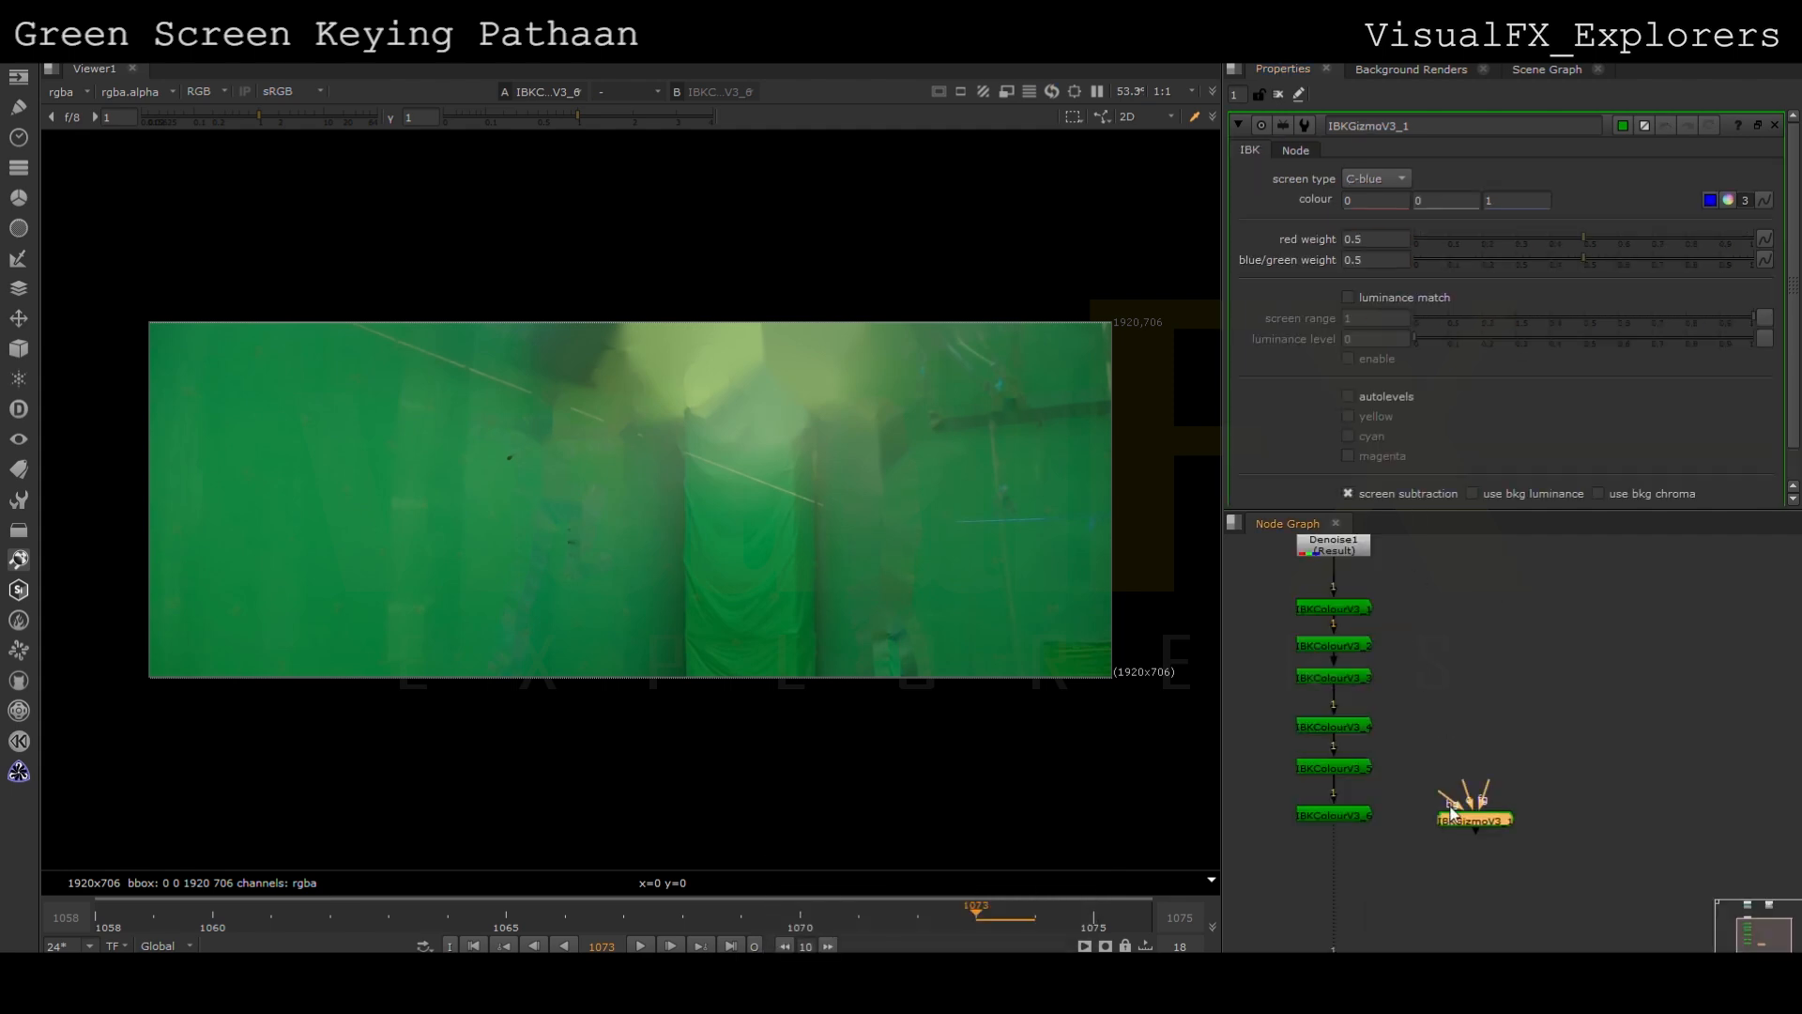
drag(1429, 819, 1367, 816)
drag(1535, 782, 1357, 547)
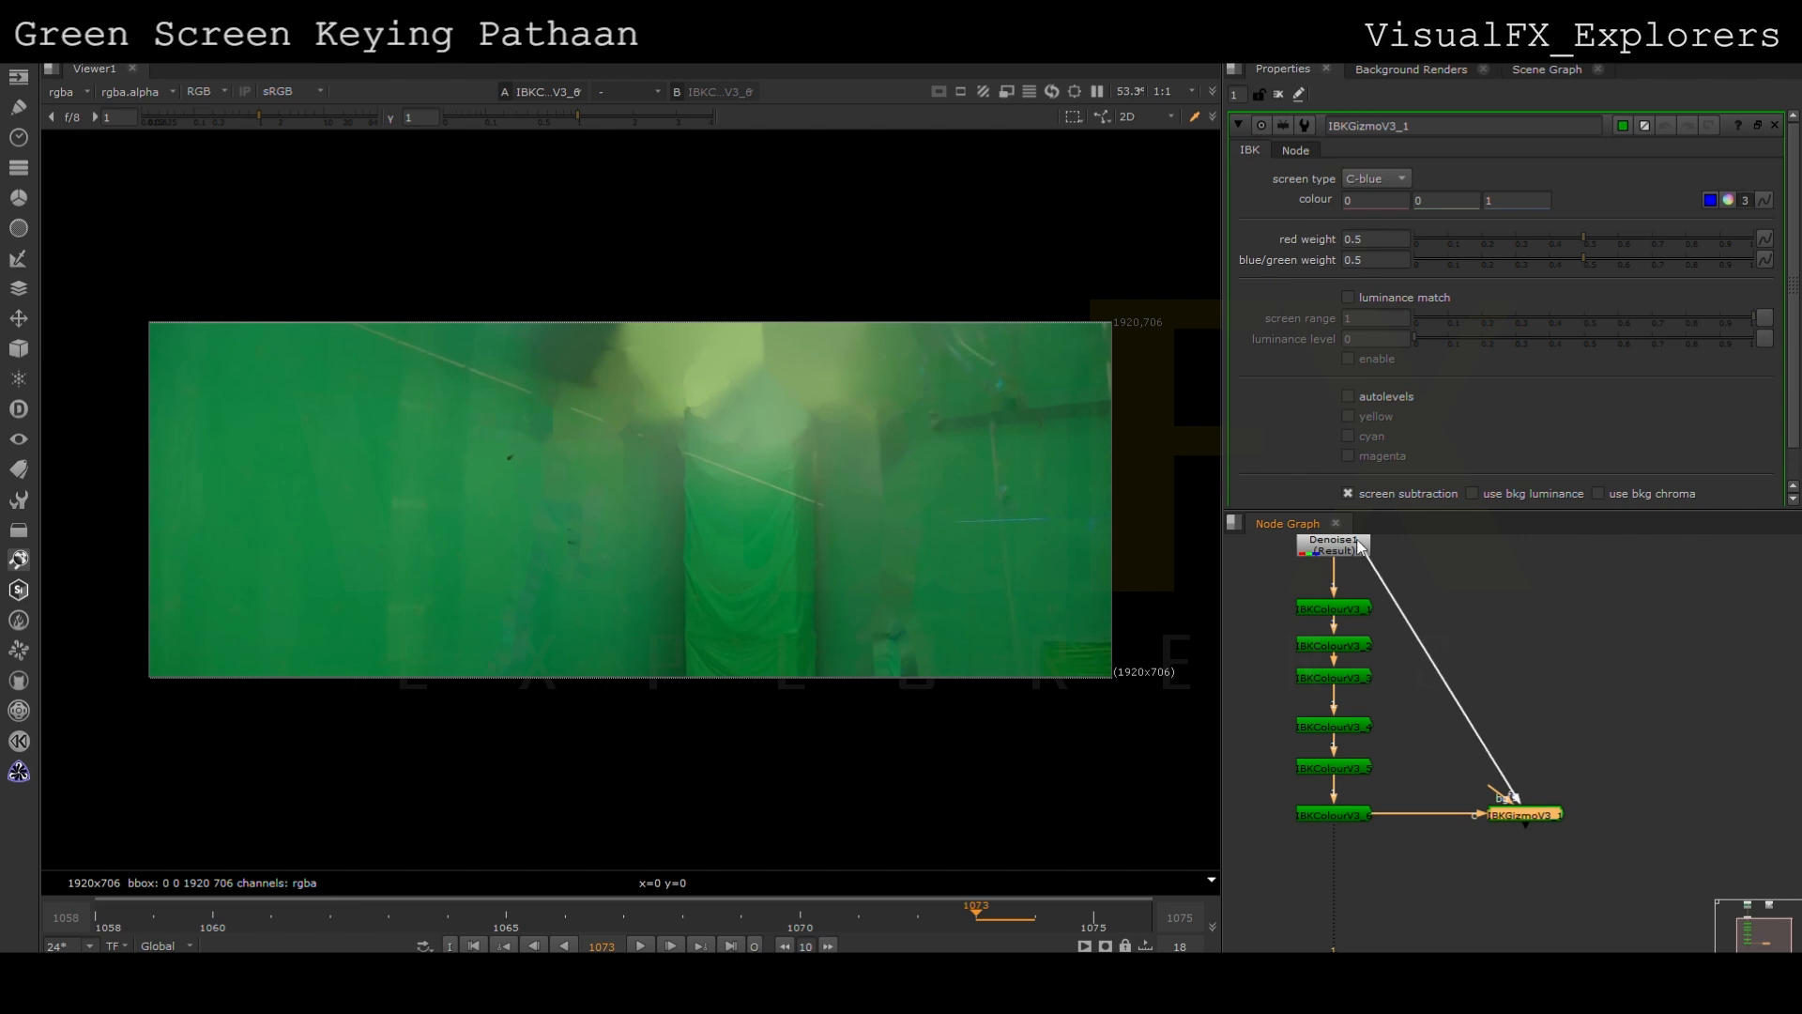
ctrl+drag(1440, 680, 1525, 544)
key(1)
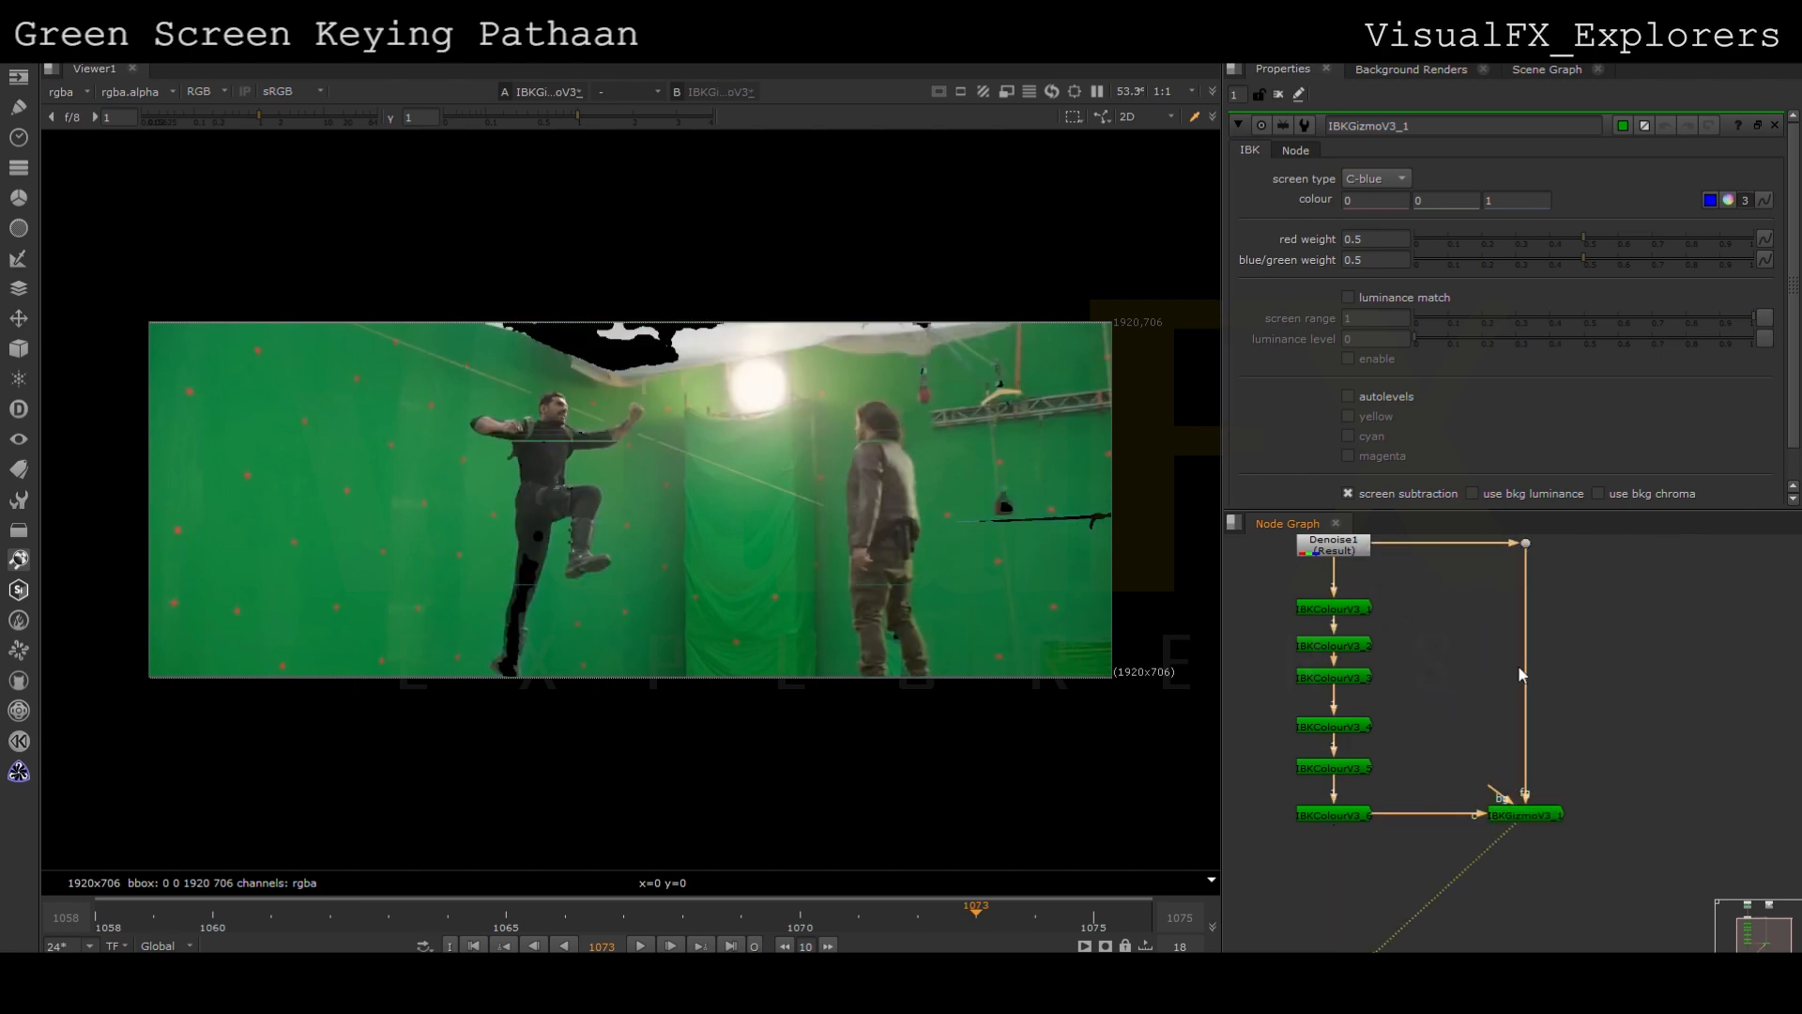
Set the IBKGizmo screen type to C-green and check its alpha matte
click(1376, 178)
click(1370, 160)
key(a)
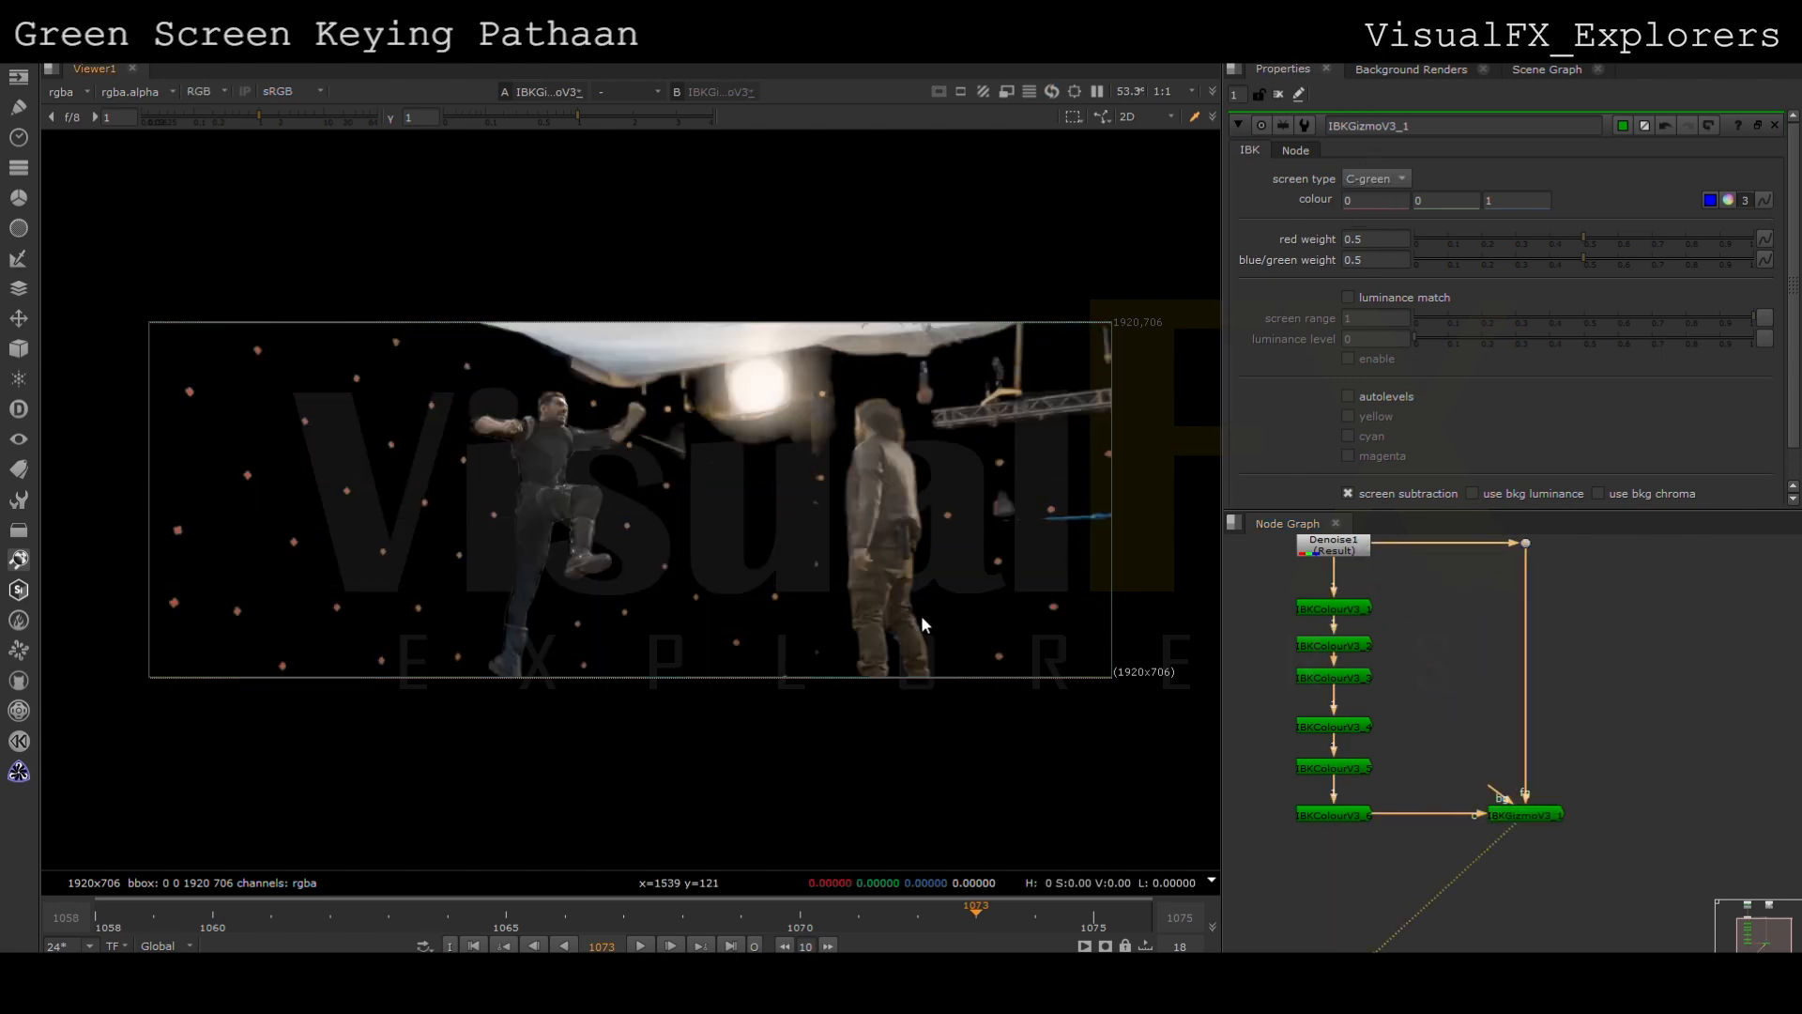
key(a)
scroll(1373, 748, down, 3)
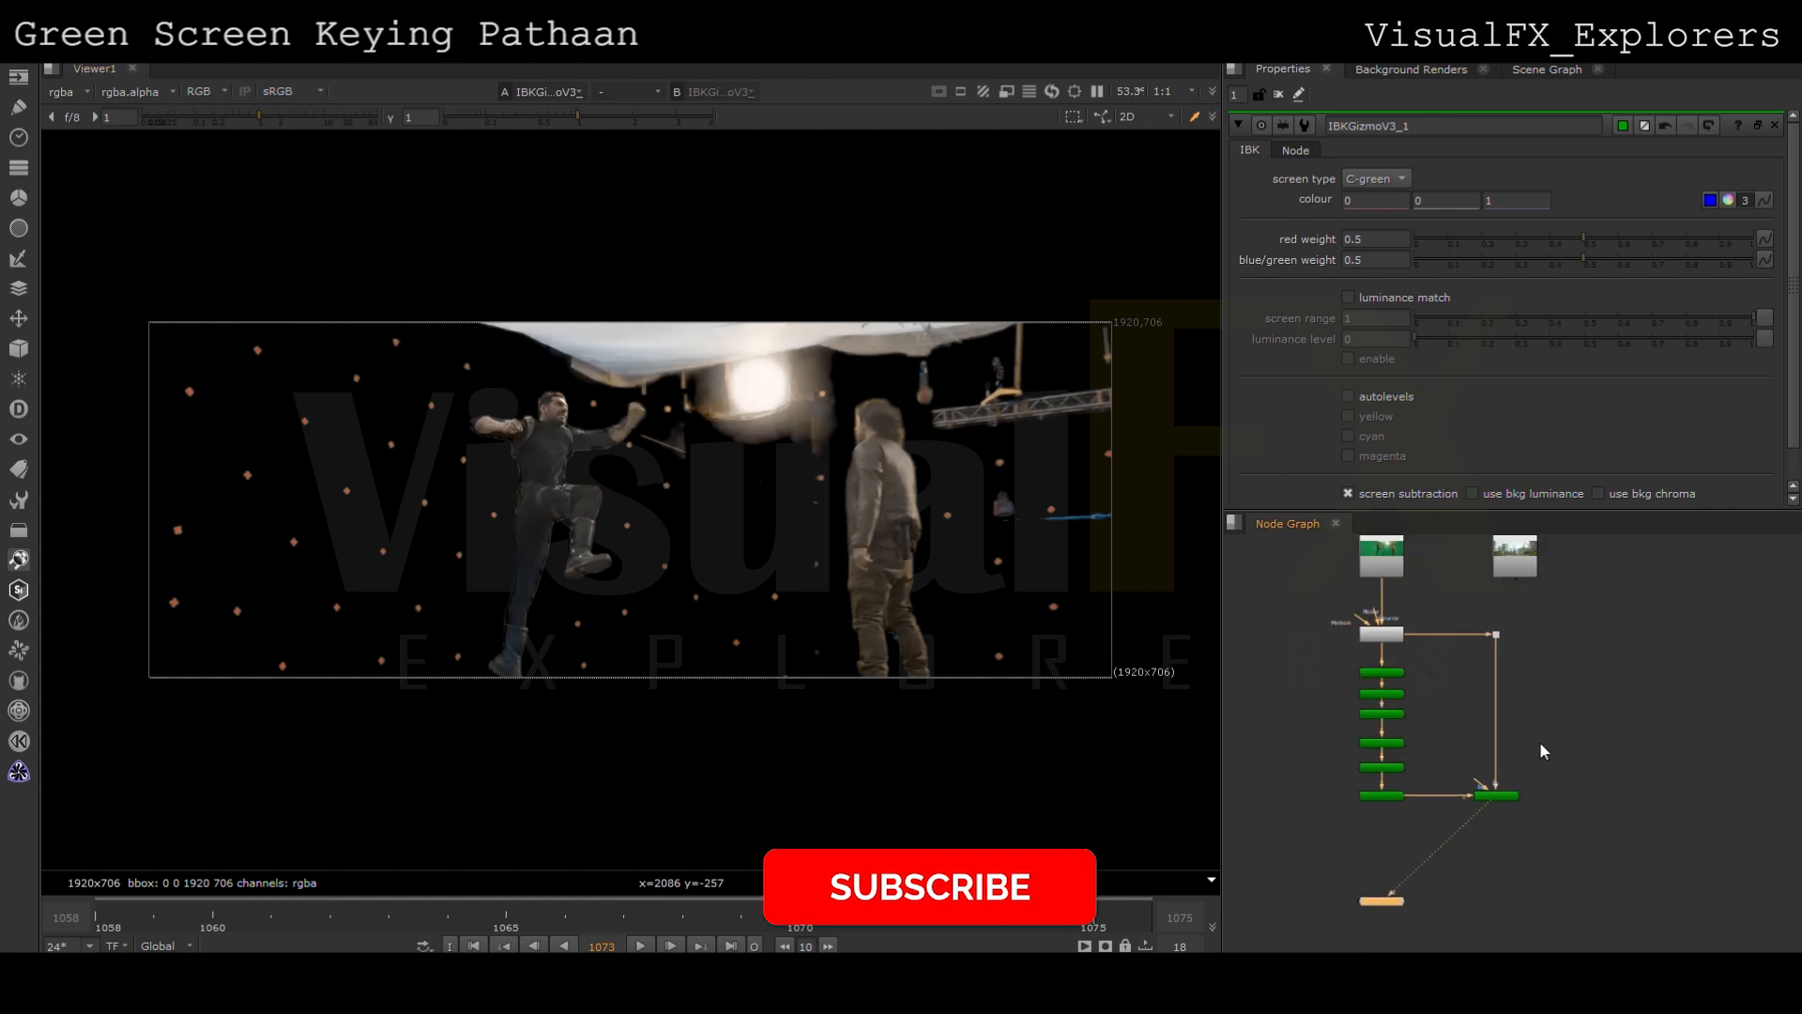
Merge the IBKGizmo result over the city background image and view the composite
click(1553, 584)
click(1521, 841)
key(m)
scroll(1521, 841, up, 3)
drag(1505, 813, 1564, 907)
scroll(1471, 824, down, 3)
key(1)
click(1488, 854)
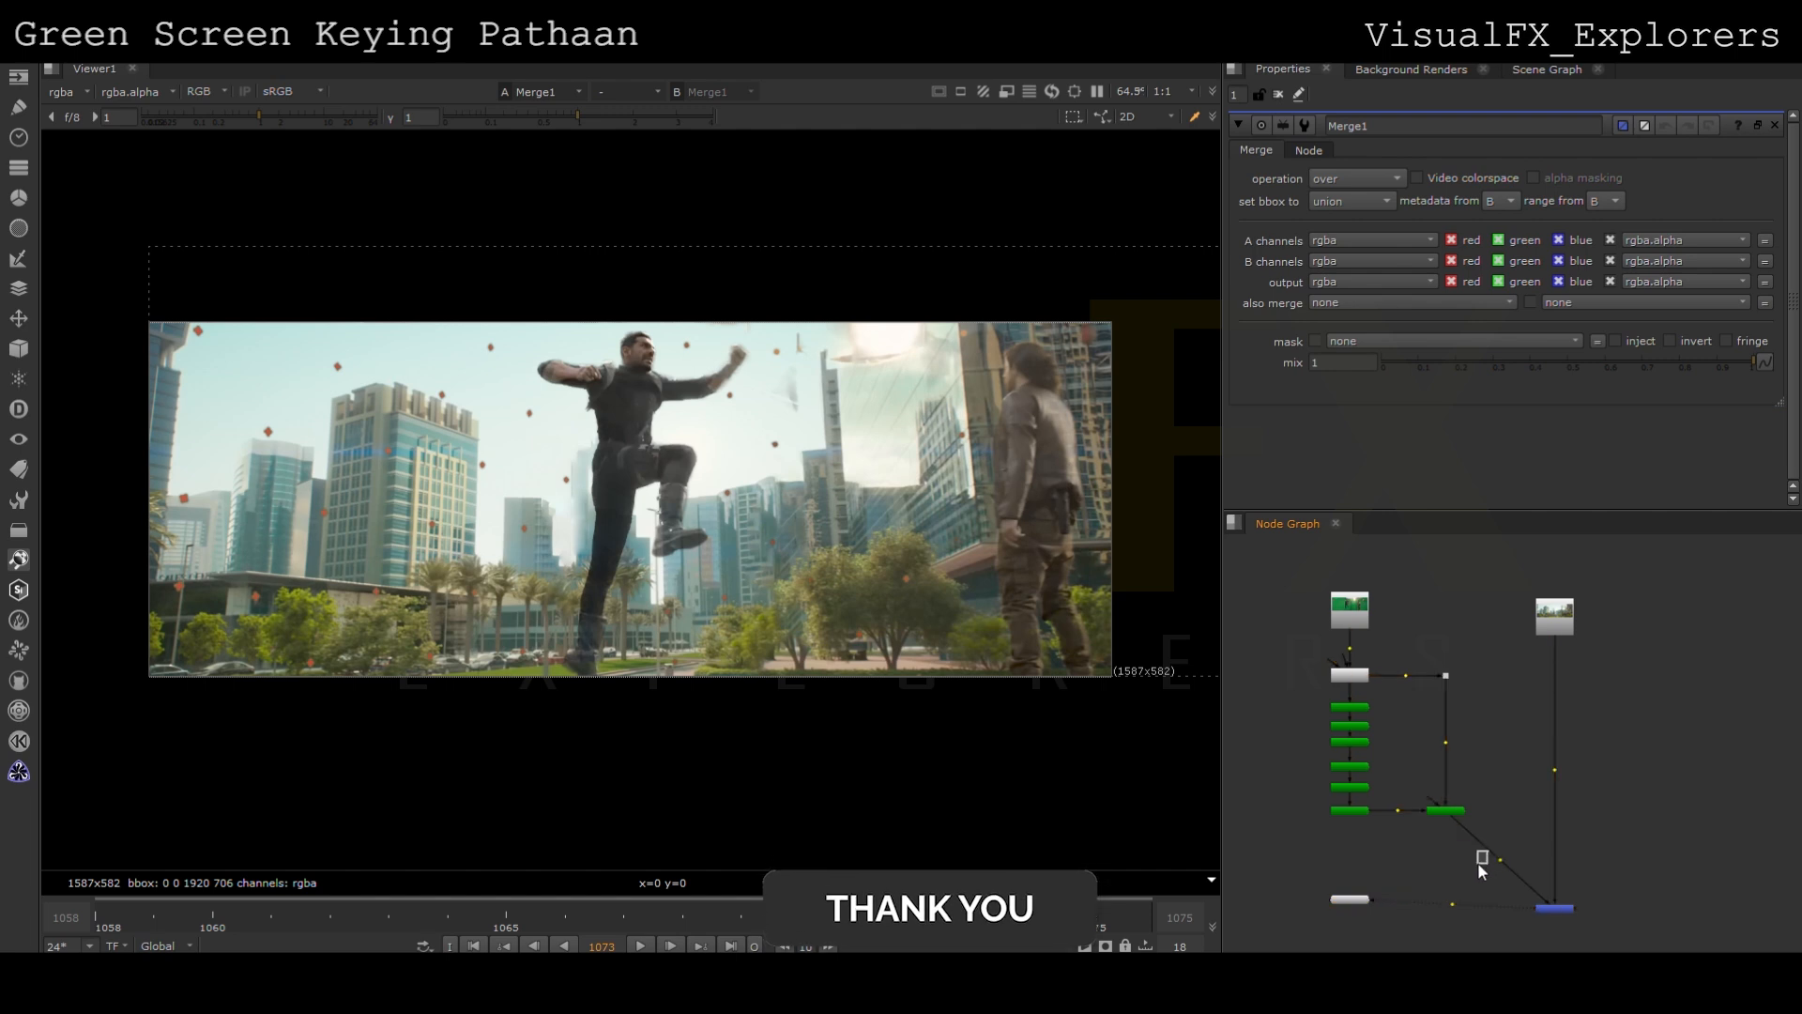
Add a corner dot on the pipe from IBKGizmo to the Merge and move the viewer node below the Merge
ctrl+click(1500, 860)
click(1360, 900)
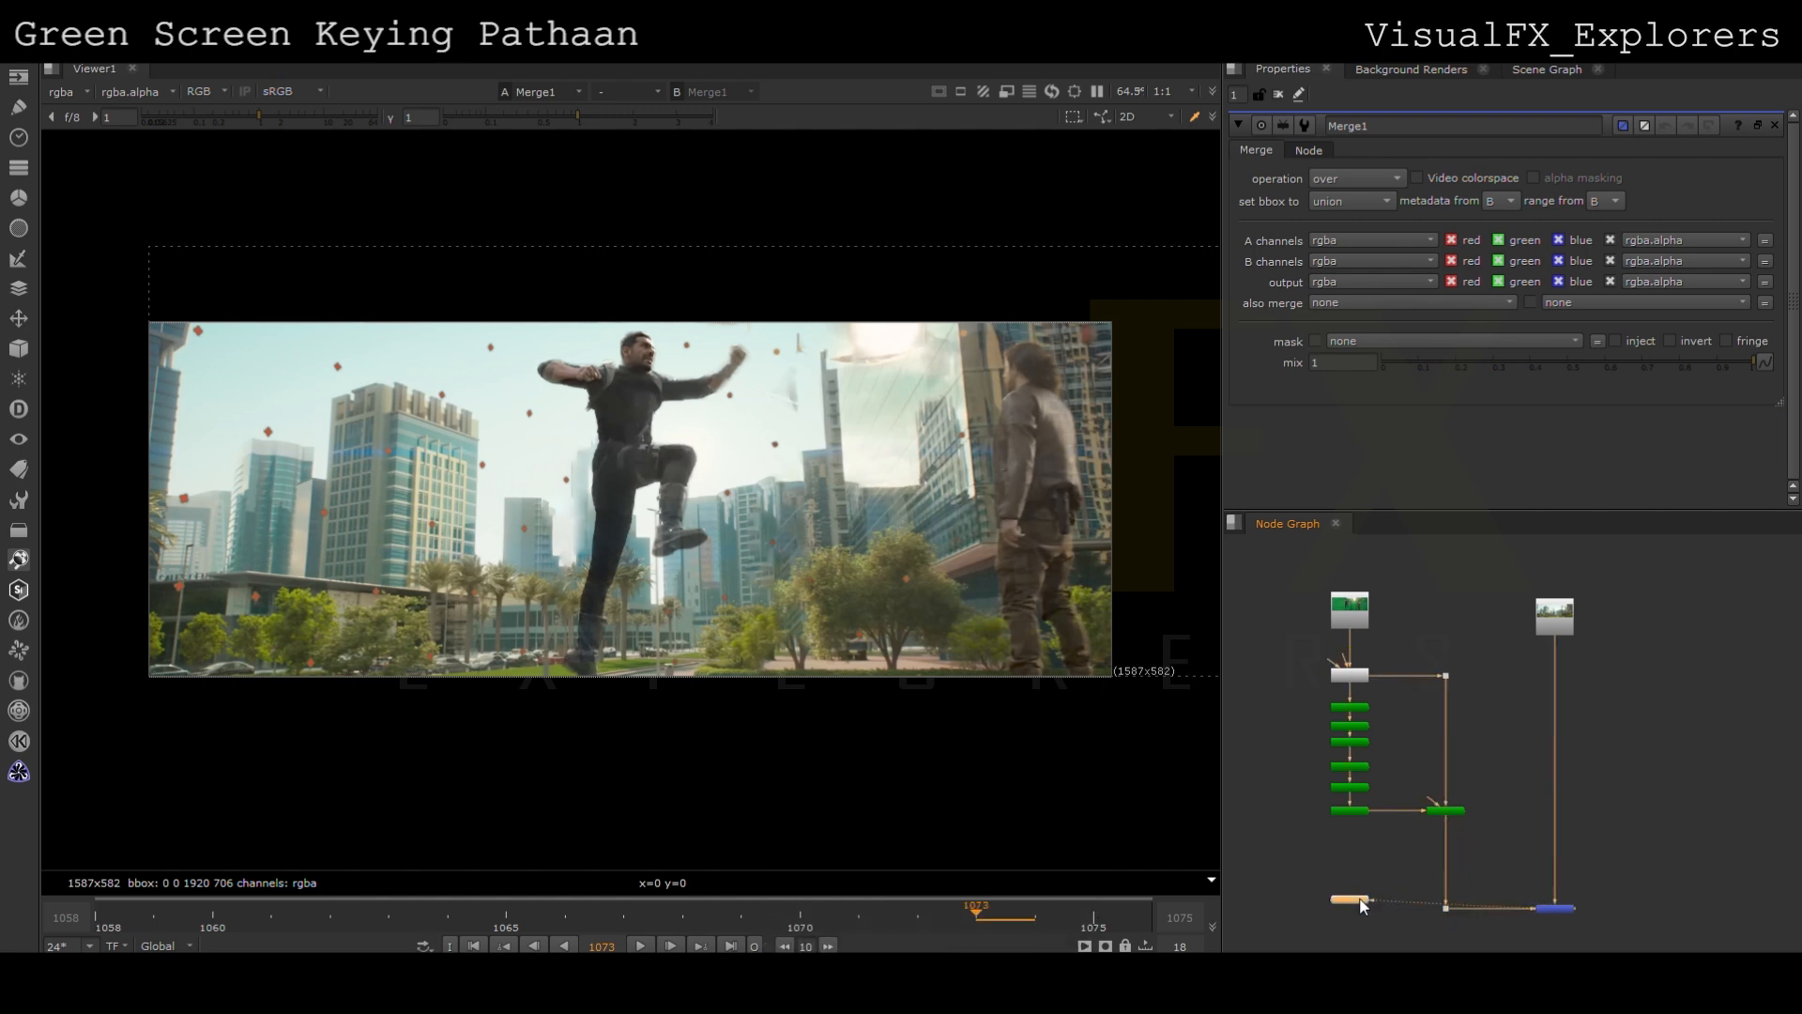
drag(1503, 956, 1555, 972)
Insert a Reformat node below the background image, using the 1920x706 root format
click(1526, 670)
key(shift+r)
drag(1522, 674, 1549, 667)
click(1558, 616)
Tidy the node layout by lowering the Merge and viewer and shifting the background branch away from the keying nodes
middle_drag(1514, 898, 1504, 732)
drag(1388, 721, 1645, 845)
drag(1554, 752, 1561, 842)
scroll(1562, 849, down, 4)
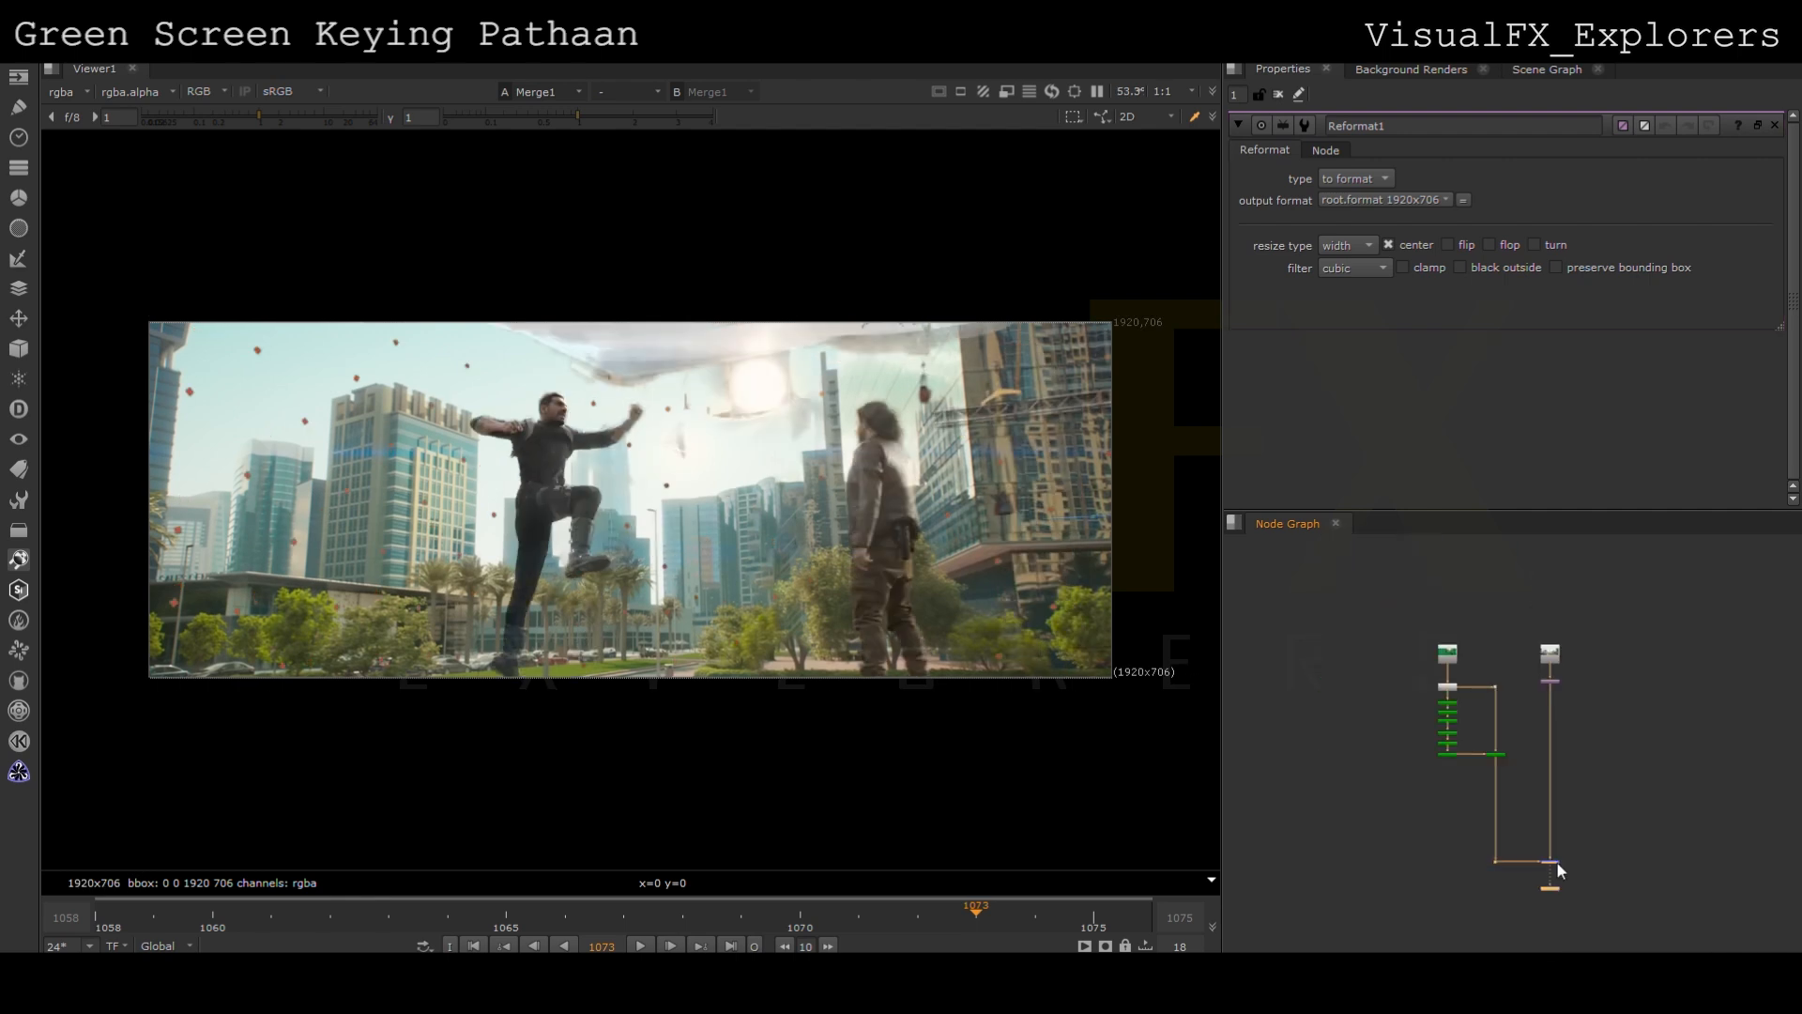
drag(1563, 864, 1601, 865)
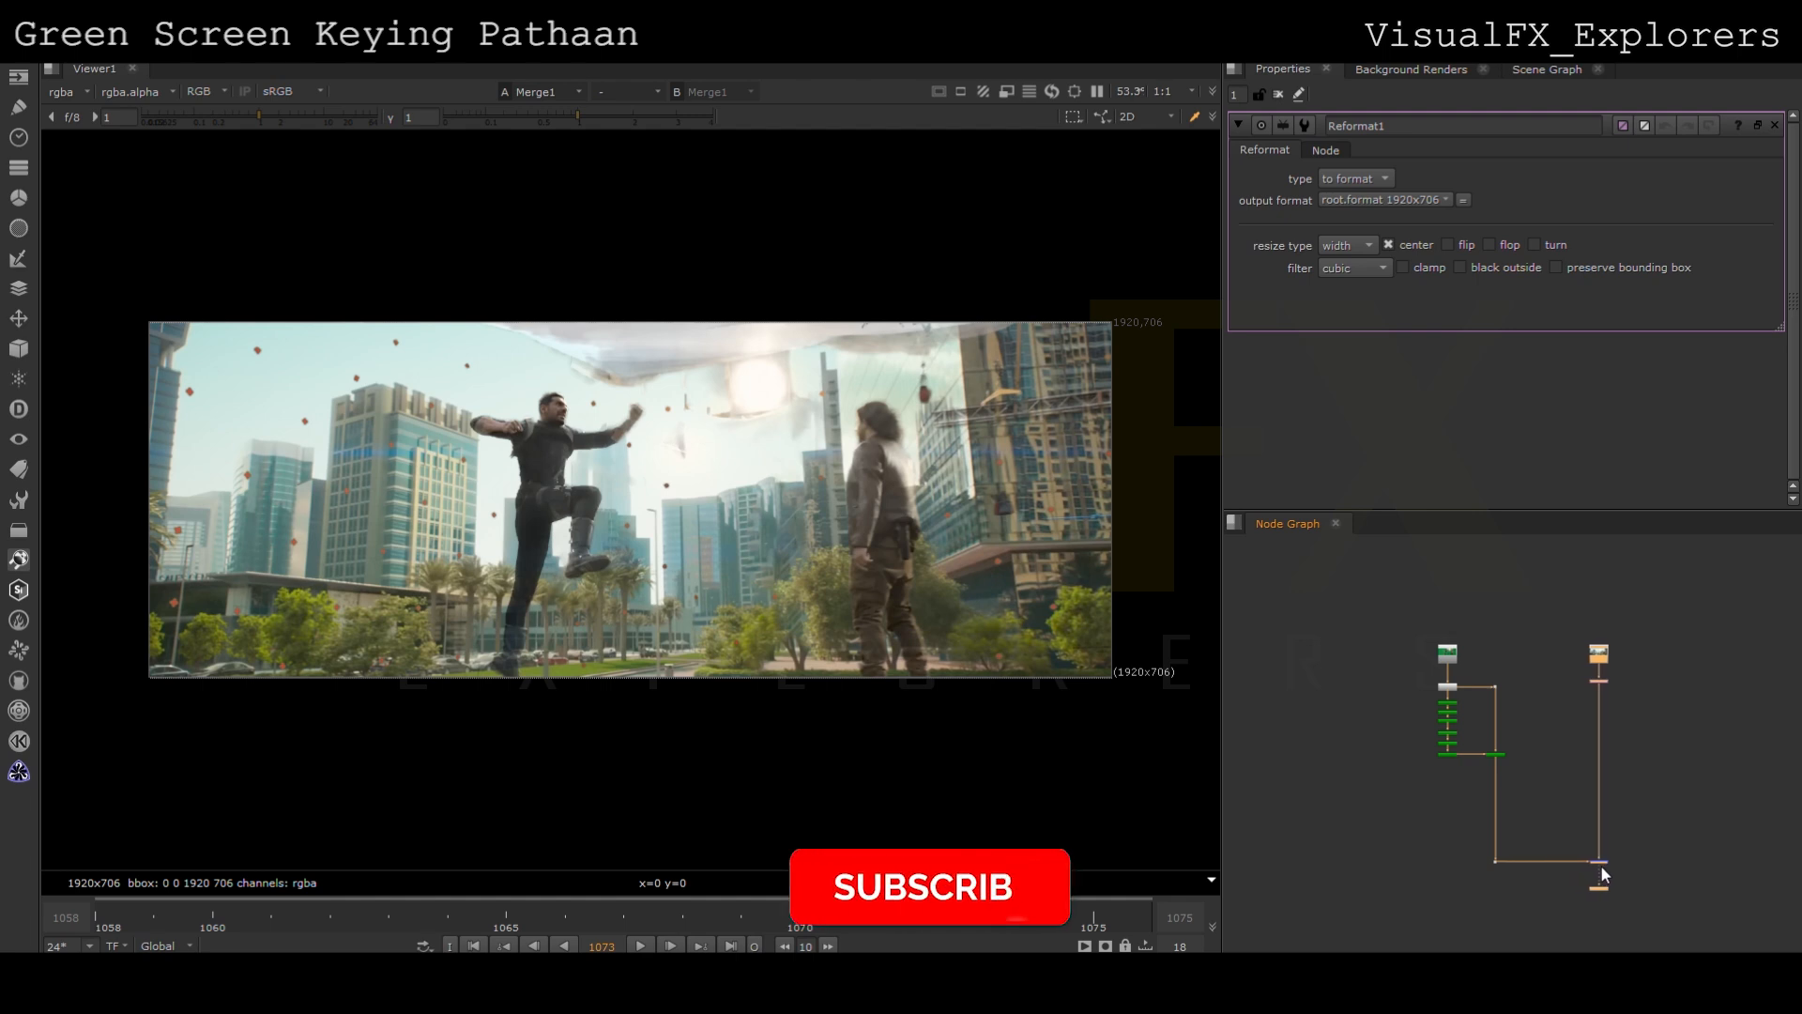
drag(1576, 627, 1617, 867)
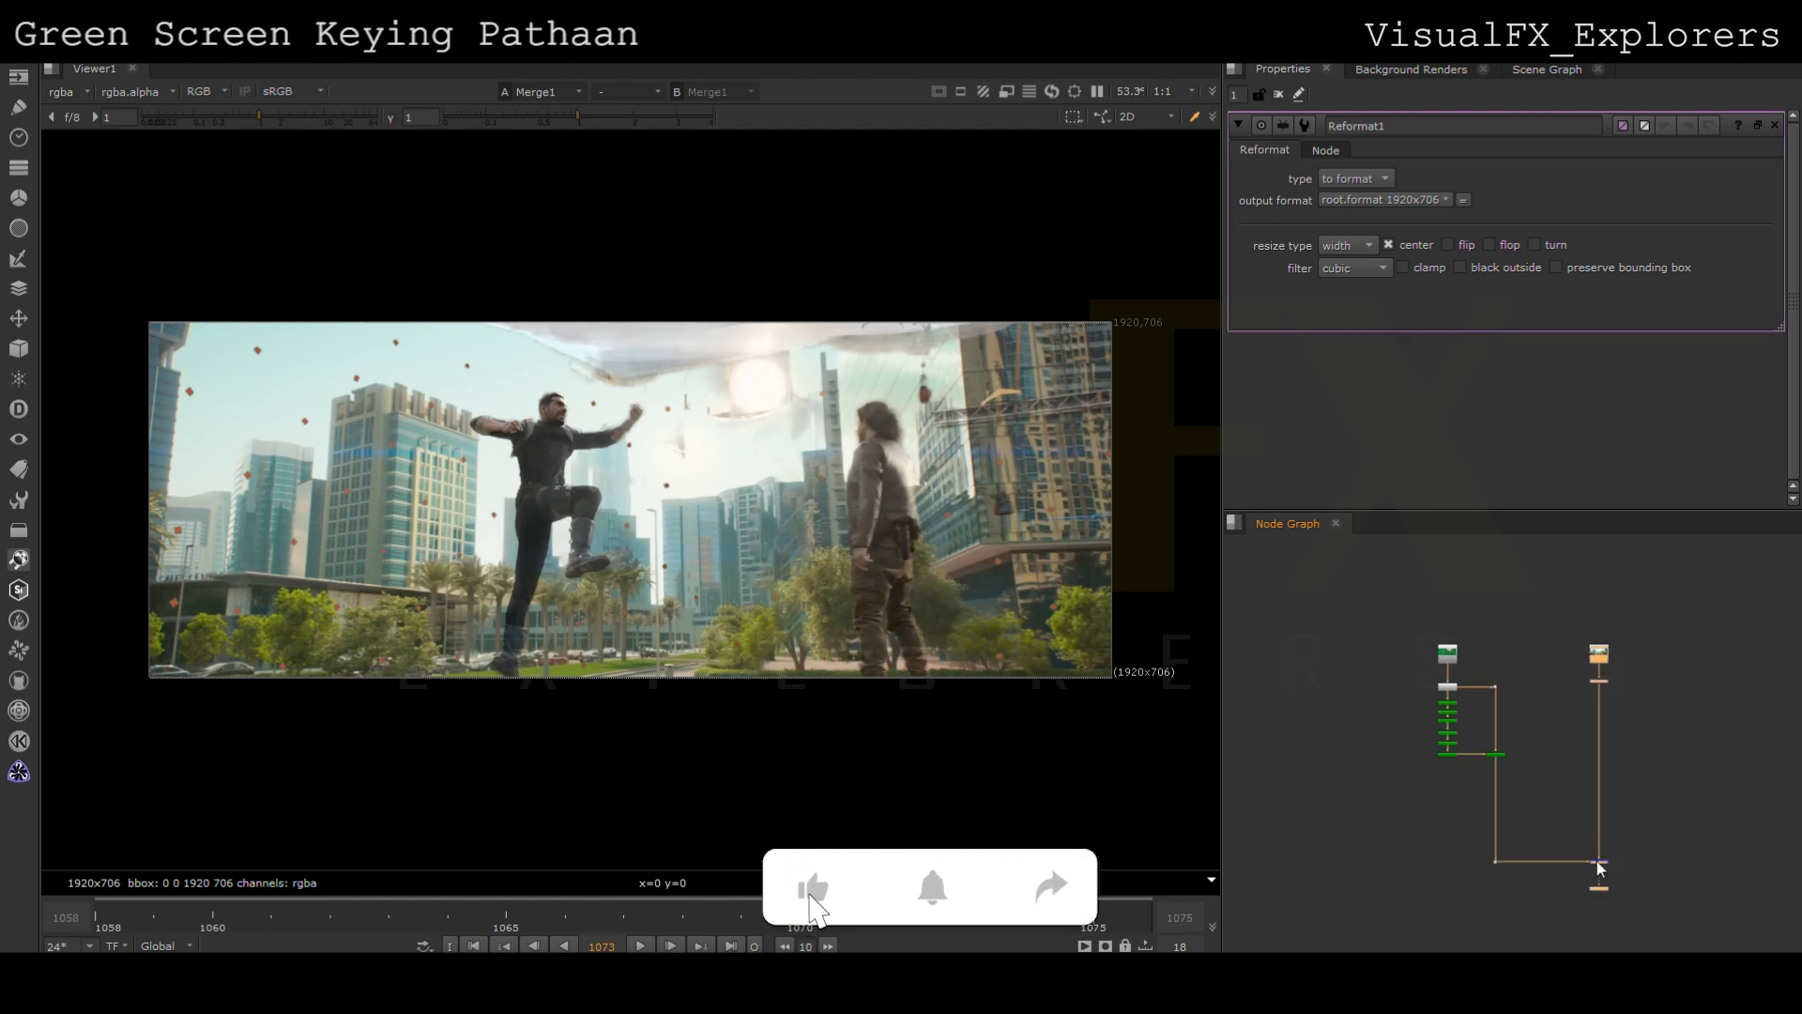
Add a Keylight node, connect its source to the denoised plate through dots, and view its output
scroll(1558, 770, up, 3)
click(1472, 674)
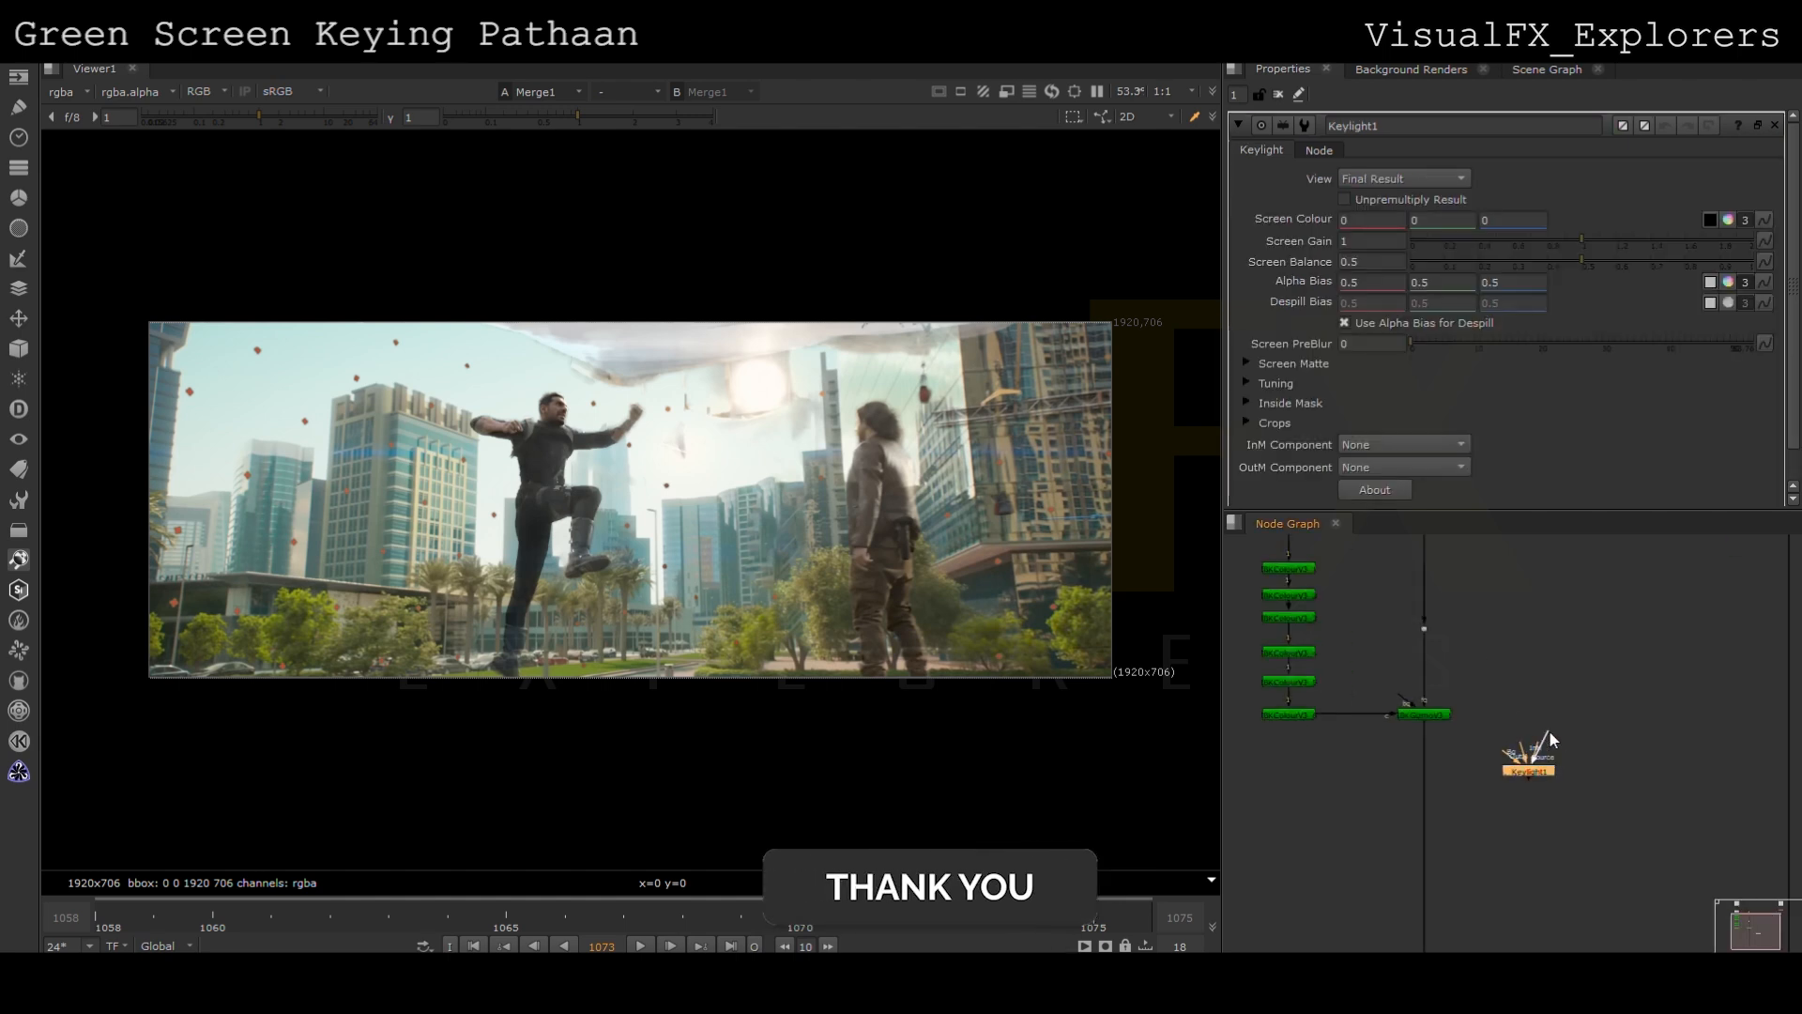
drag(1550, 730, 1530, 755)
drag(1517, 647, 1587, 809)
click(1530, 770)
drag(1531, 770, 1546, 770)
key(1)
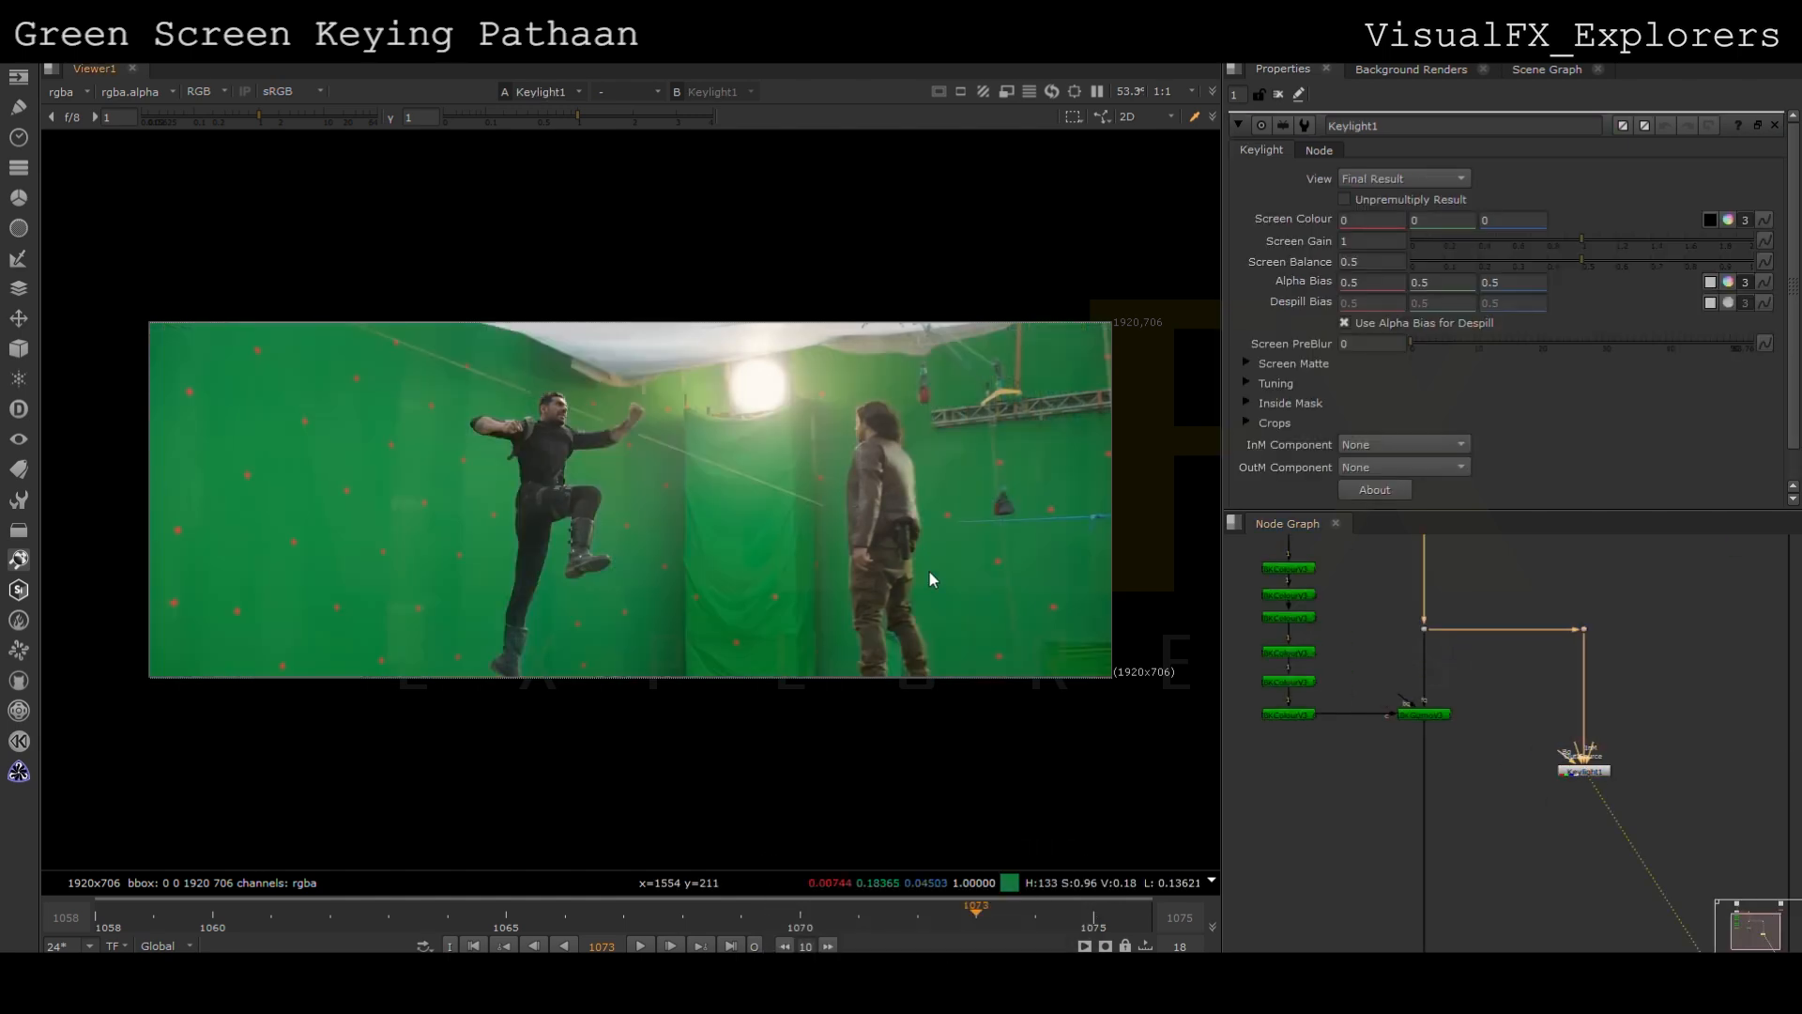
Sample the Keylight screen colour from the green screen beside the standing man and display the alpha matte
click(1709, 220)
ctrl+click(932, 497)
key(a)
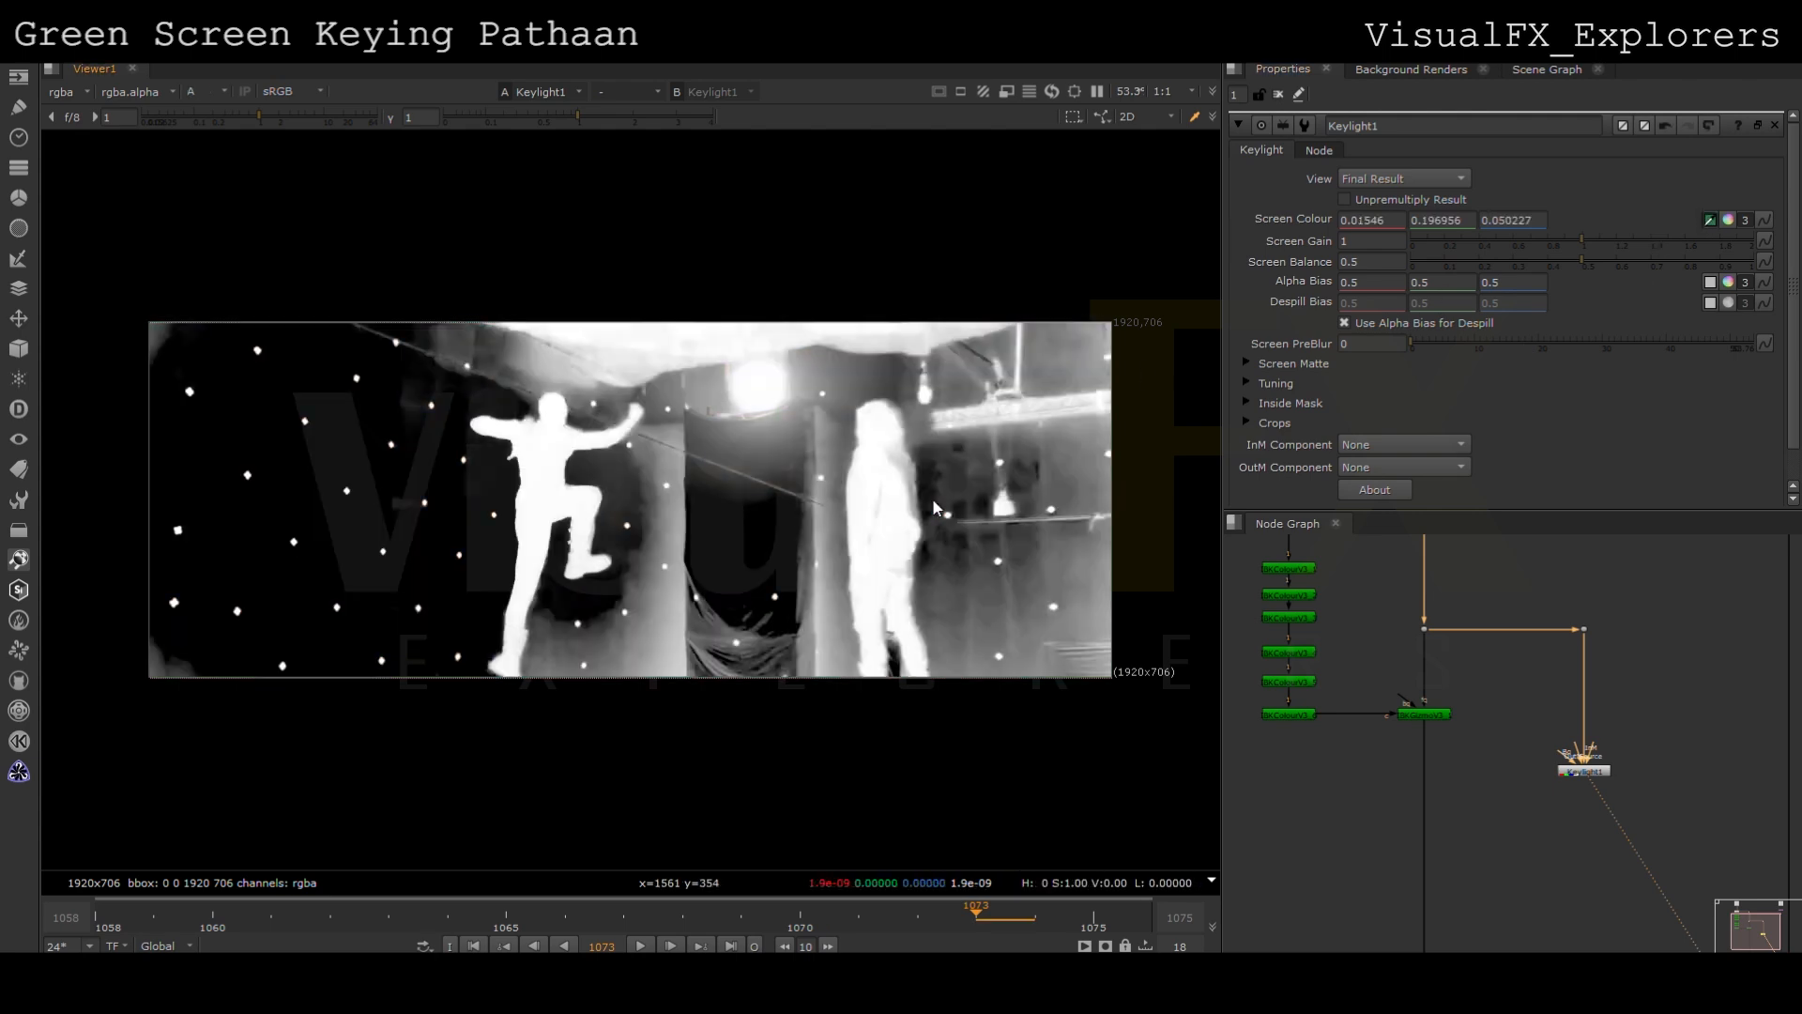
Refine the Keylight screen matte with Clip Black 0.295, Clip White 0.38, Screen Dilate -7 and Screen Softness 4.4
click(1247, 363)
mouse_move(1462, 379)
mouse_down()
mouse_move(1553, 387)
mouse_move(1497, 383)
mouse_up()
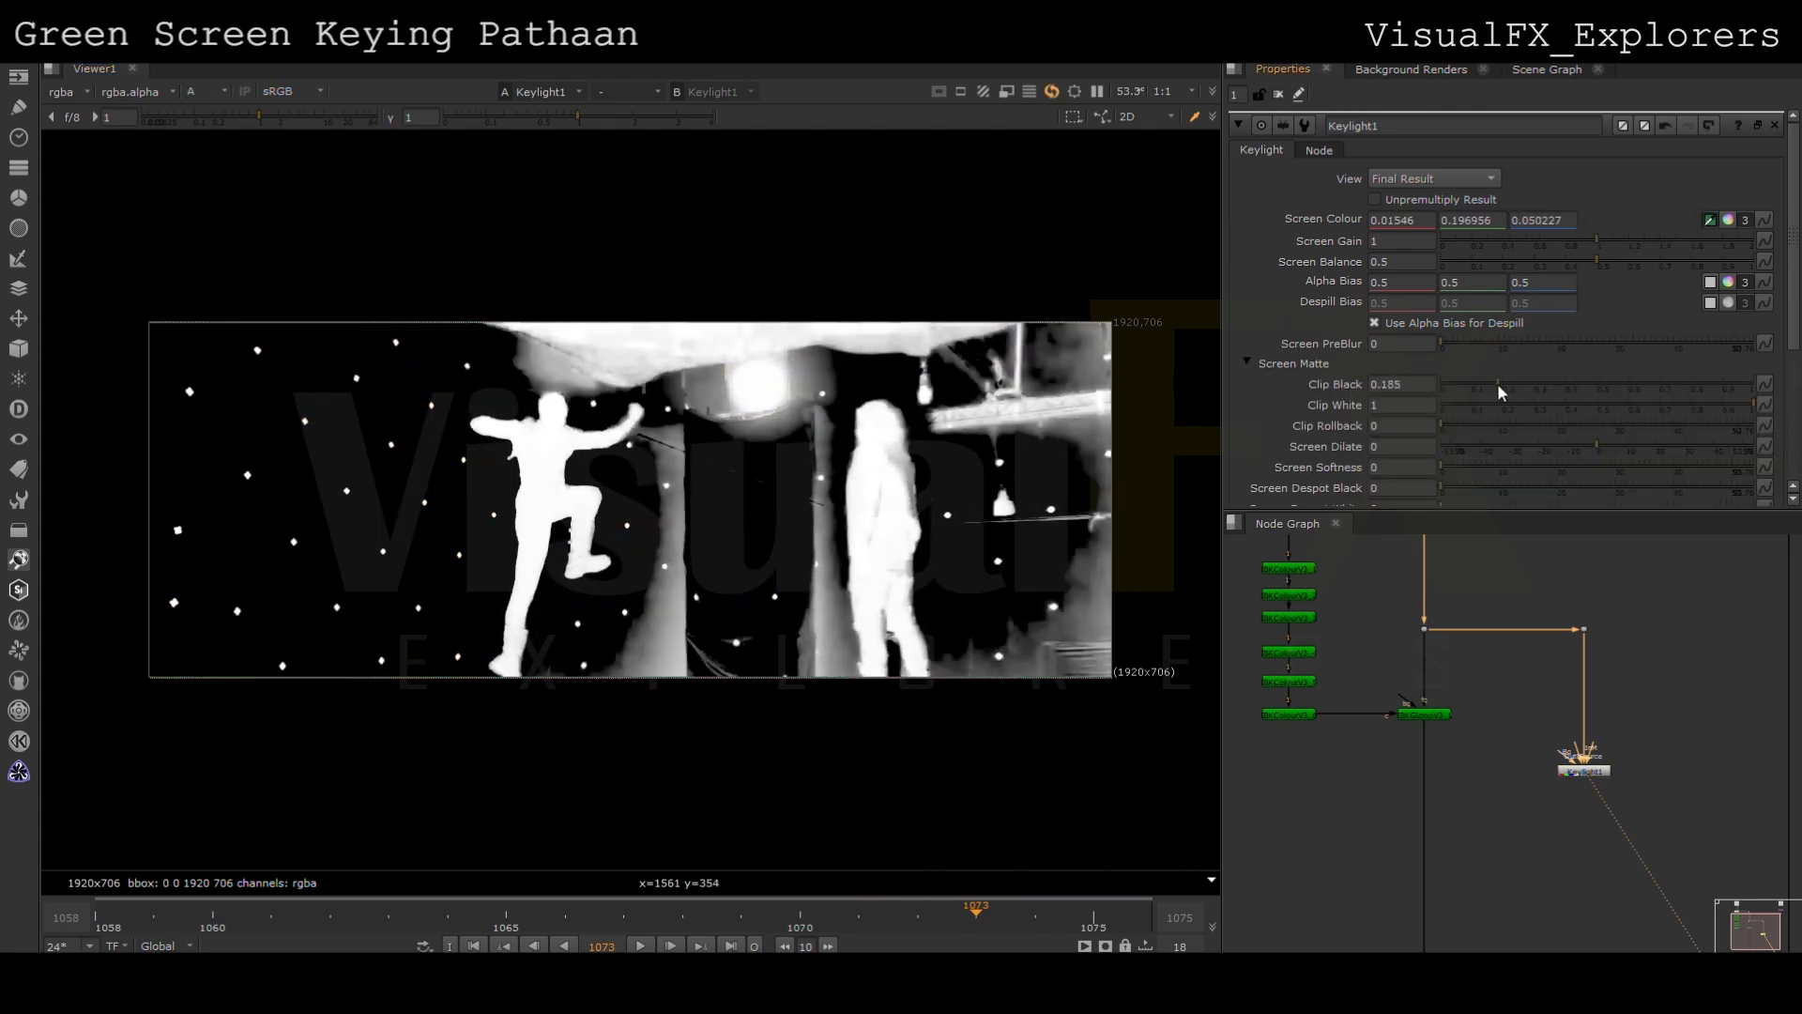
drag(1709, 404, 1581, 443)
click(1593, 447)
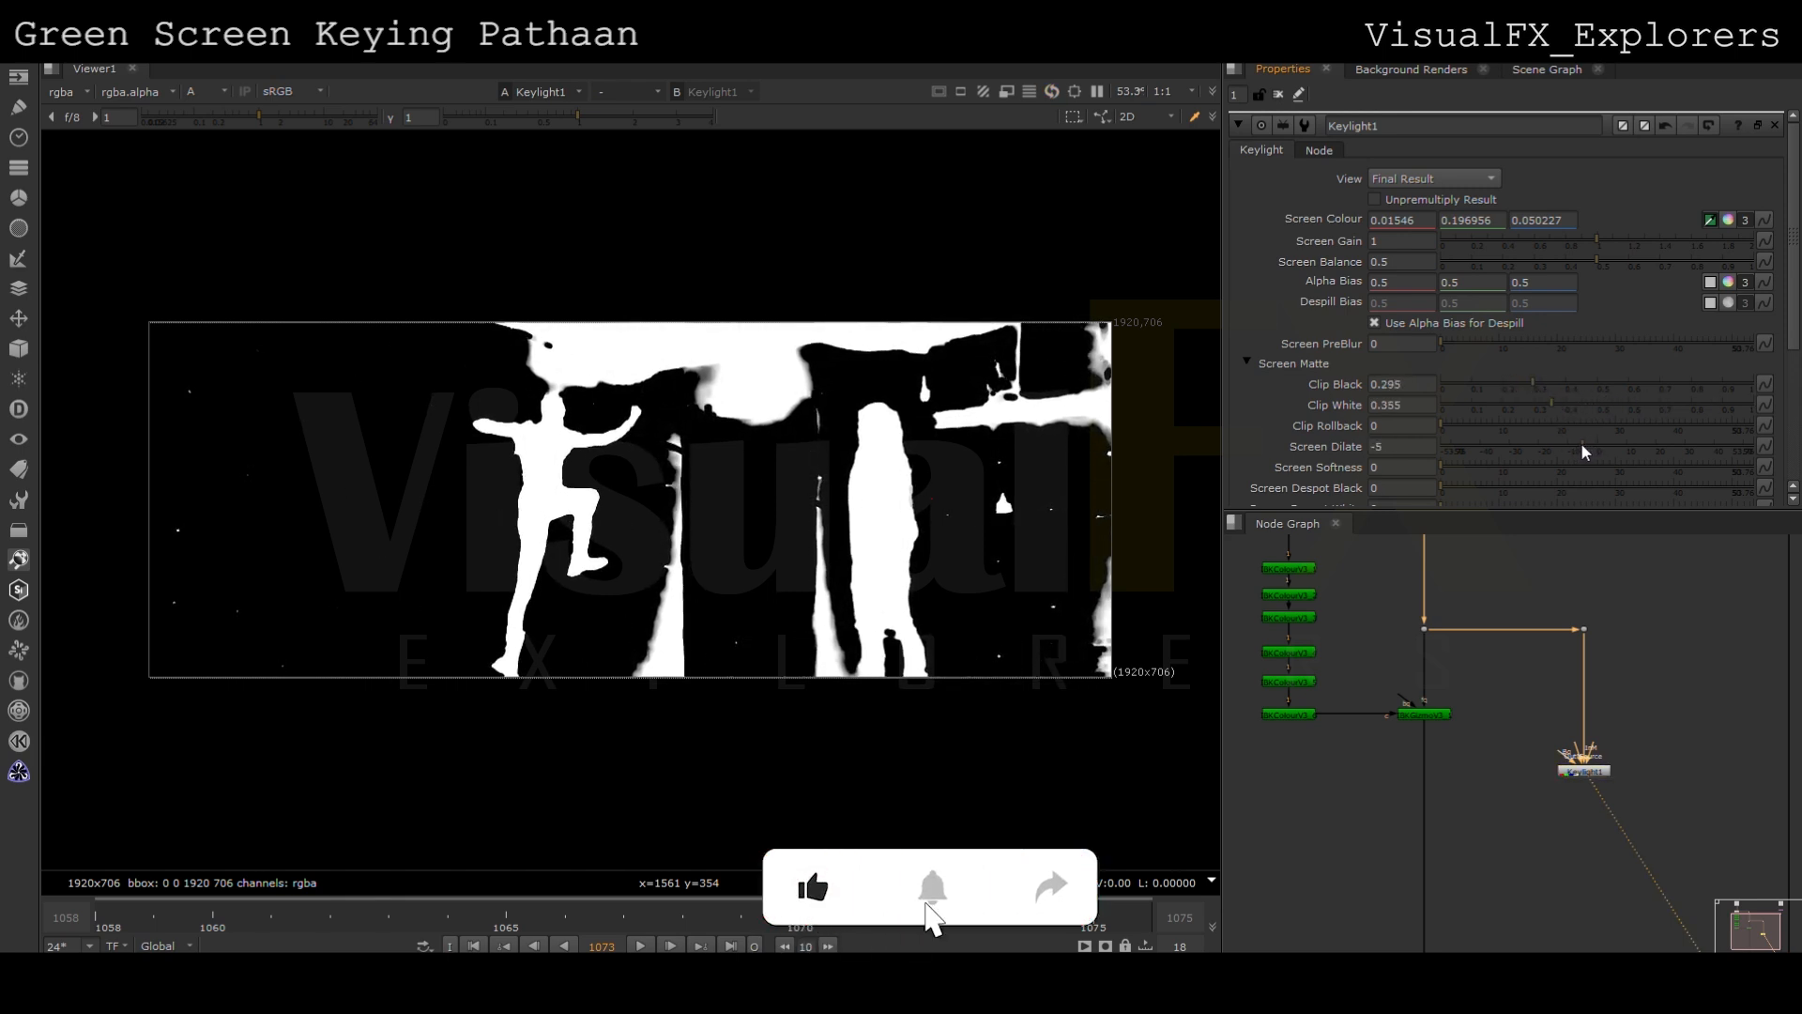
drag(1444, 462, 1461, 462)
click(1576, 441)
mouse_move(1556, 404)
mouse_down()
mouse_move(1574, 406)
mouse_move(1559, 404)
mouse_up()
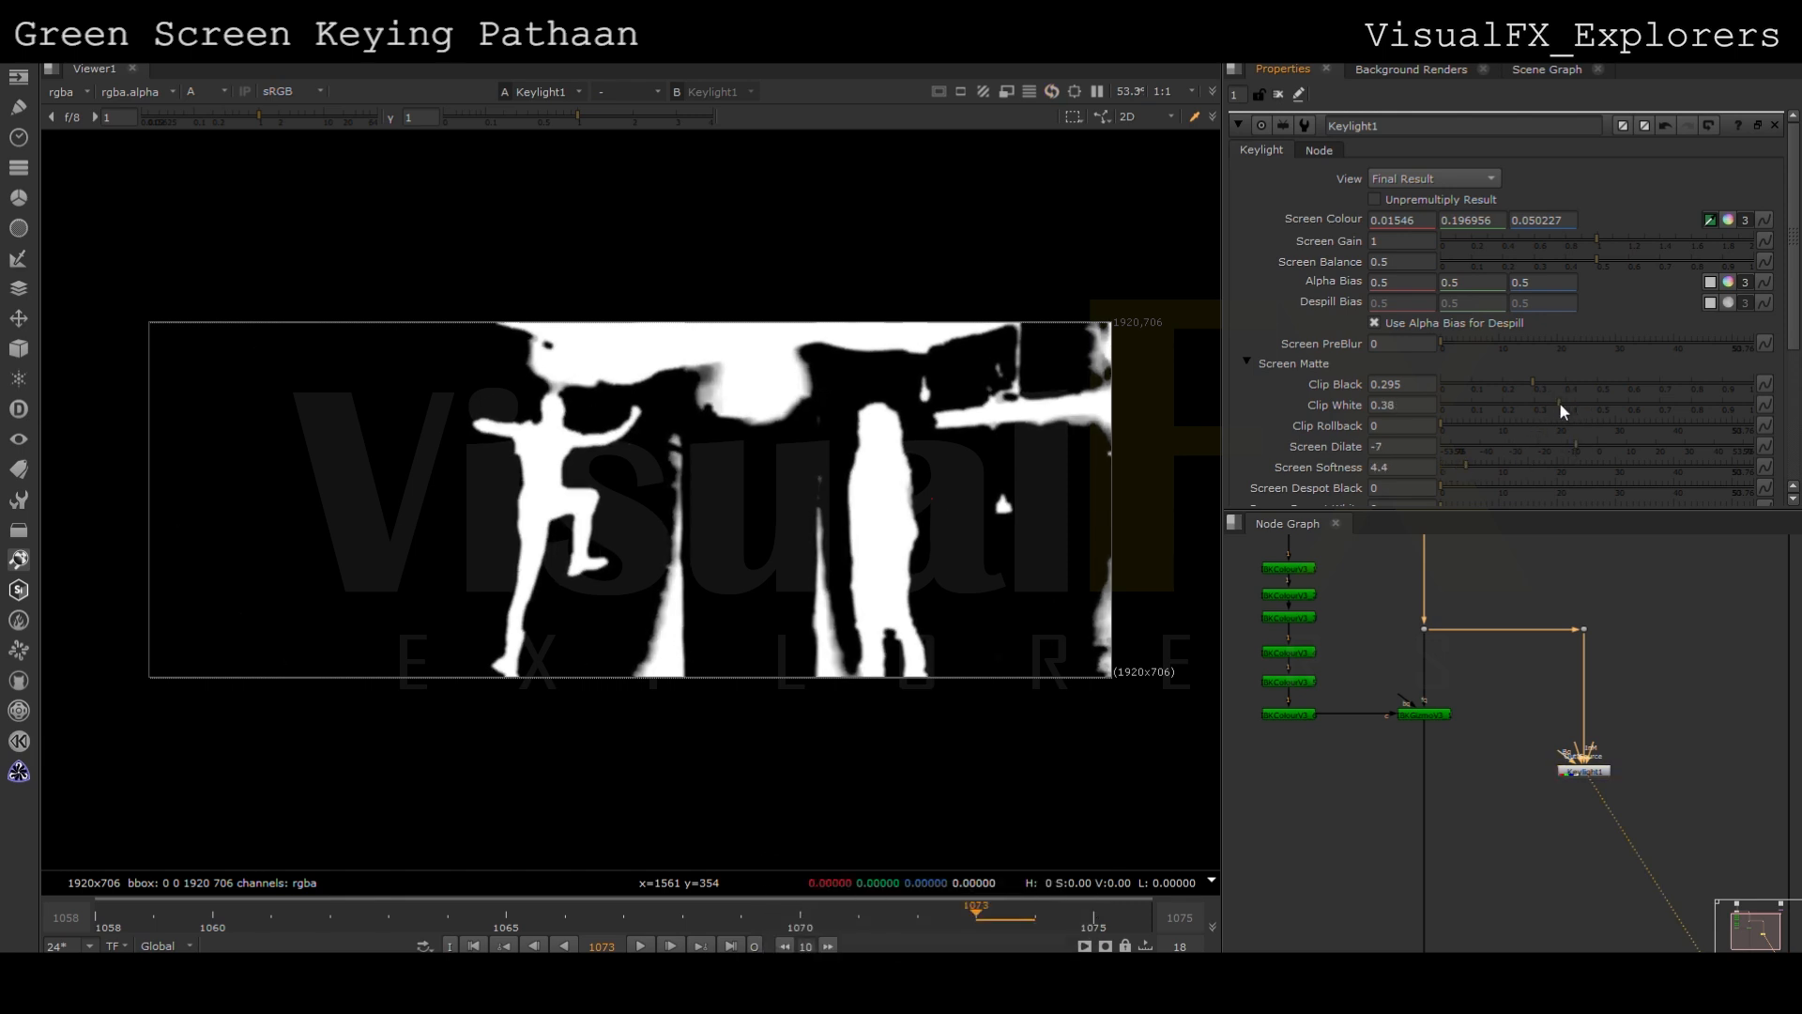
Add a Merge below IBKGizmo that combines it with the Keylight key, and compare the node outputs in the viewer
click(1404, 770)
key(m)
mouse_move(1404, 778)
mouse_down()
mouse_move(1422, 797)
mouse_move(1566, 772)
mouse_move(1435, 795)
mouse_up()
key(1)
click(1429, 716)
key(1)
click(1428, 796)
key(1)
Align Keylight with the new Merge, lower the viewer node beneath the final Merge, and show the full composite in colour
drag(1580, 774, 1583, 799)
scroll(1532, 798, down, 3)
middle_drag(1515, 843, 1465, 761)
drag(1632, 851, 1630, 886)
key(a)
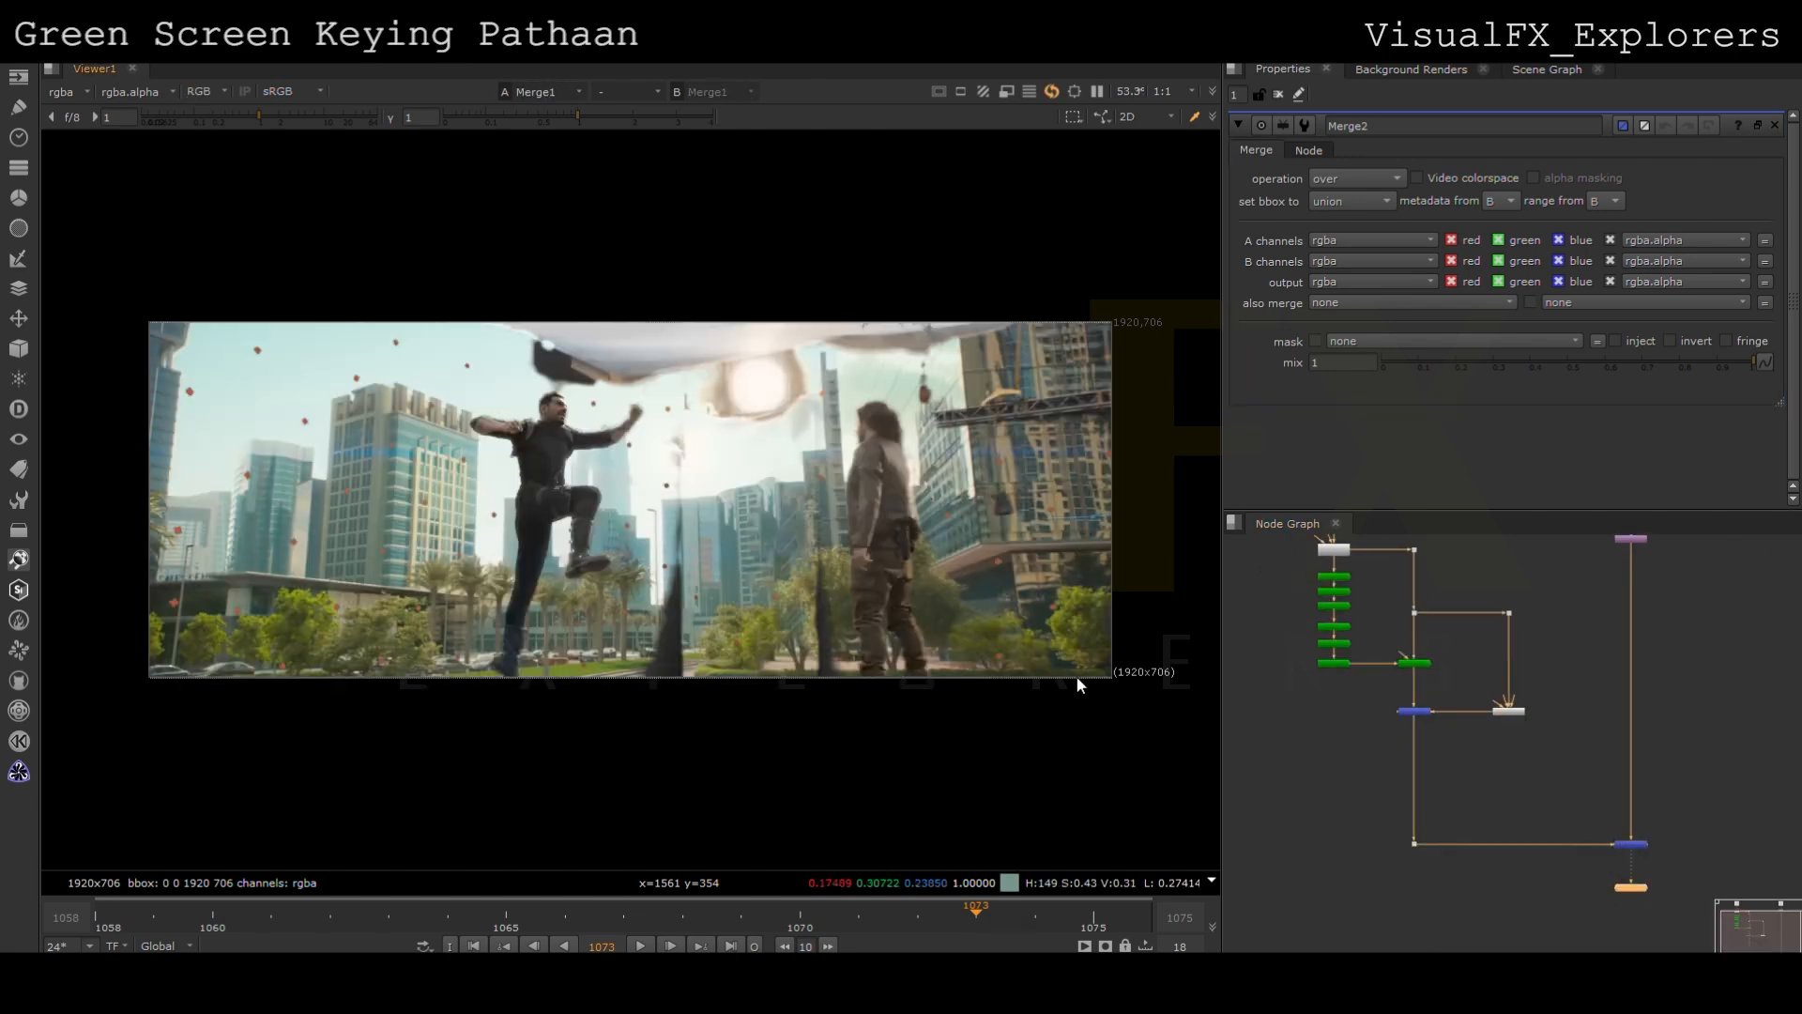
Insert another Merge below the combined keys and add a Roto node connected to it
click(1383, 768)
key(m)
mouse_move(1384, 768)
mouse_down()
mouse_move(1413, 791)
mouse_move(1413, 767)
mouse_move(1375, 750)
mouse_up()
click(1376, 750)
key(o)
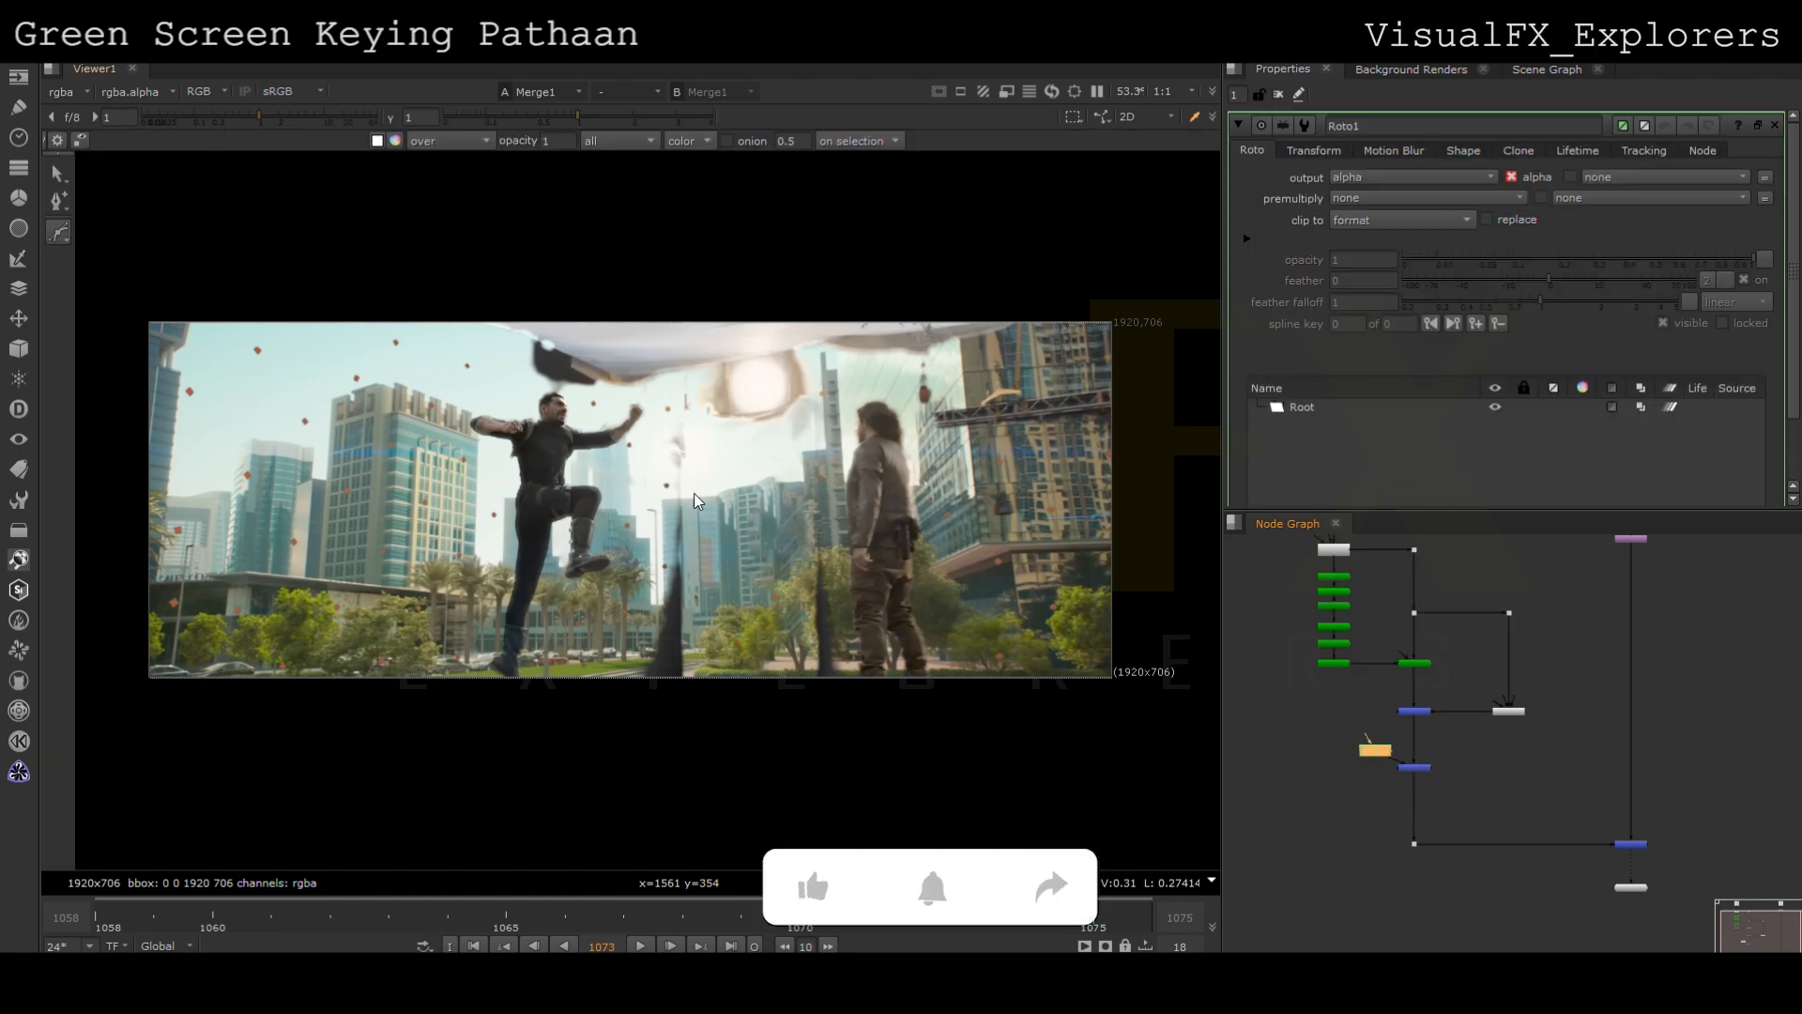
Start a Bezier roto shape above the jumping actor's head and trace it around his raised fist, chest and front leg
scroll(526, 383, up, 4)
click(545, 404)
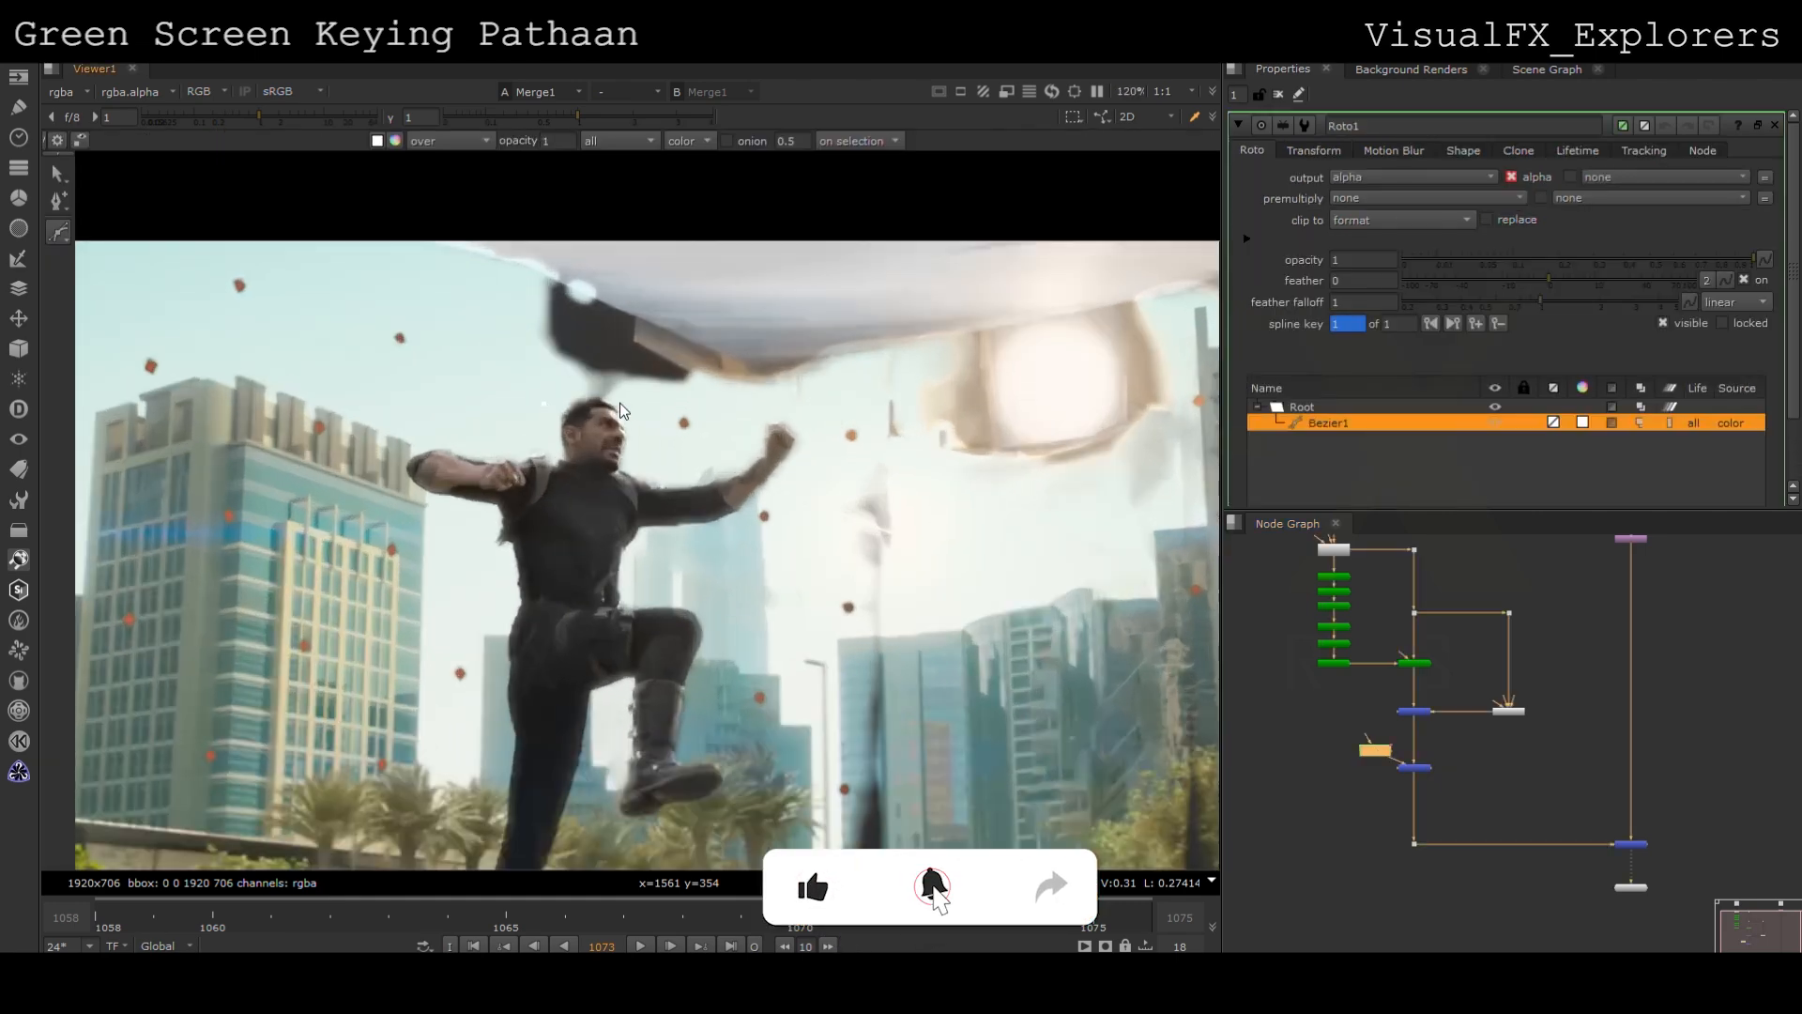
click(671, 450)
click(708, 452)
click(764, 408)
click(820, 419)
click(825, 446)
click(786, 481)
click(756, 507)
drag(743, 521, 757, 762)
middle_drag(757, 762, 753, 525)
drag(784, 603, 796, 615)
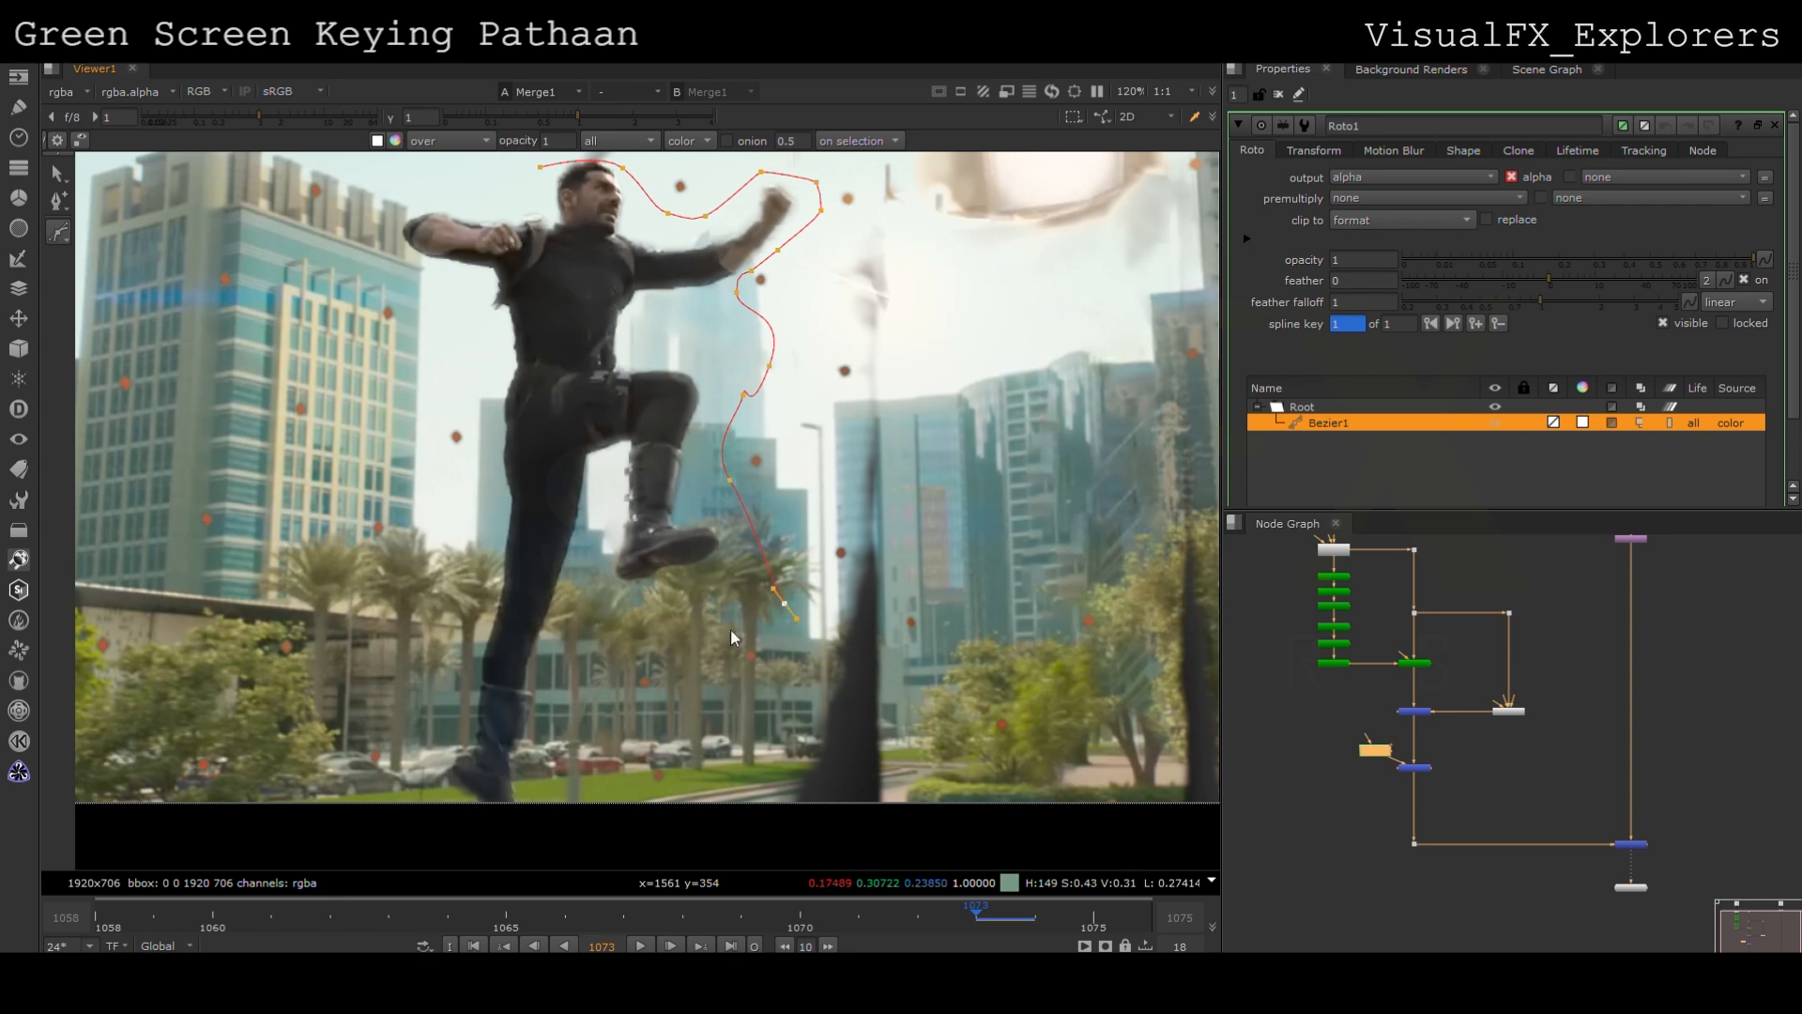
Continue the shape beneath the frame's lower edge, up in front of the standing actor and over his head
middle_drag(1009, 839, 922, 835)
click(1125, 816)
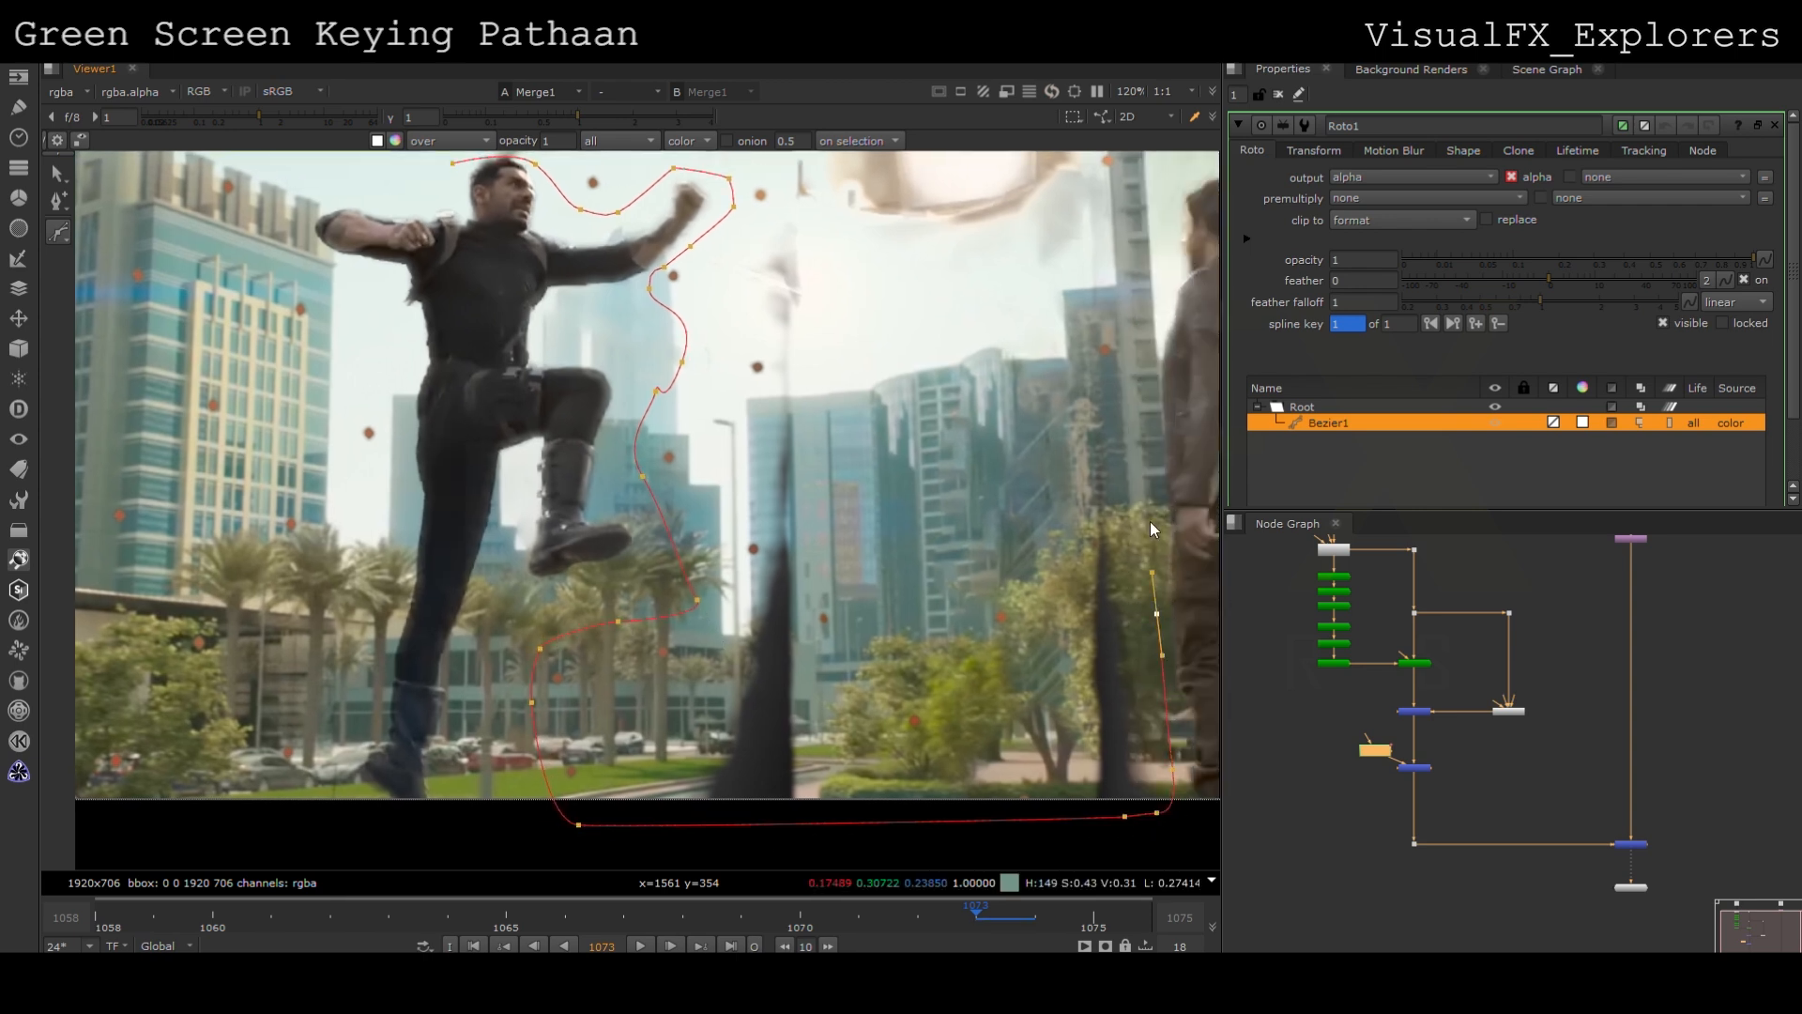
middle_drag(1139, 326, 1120, 422)
middle_drag(1137, 359, 909, 434)
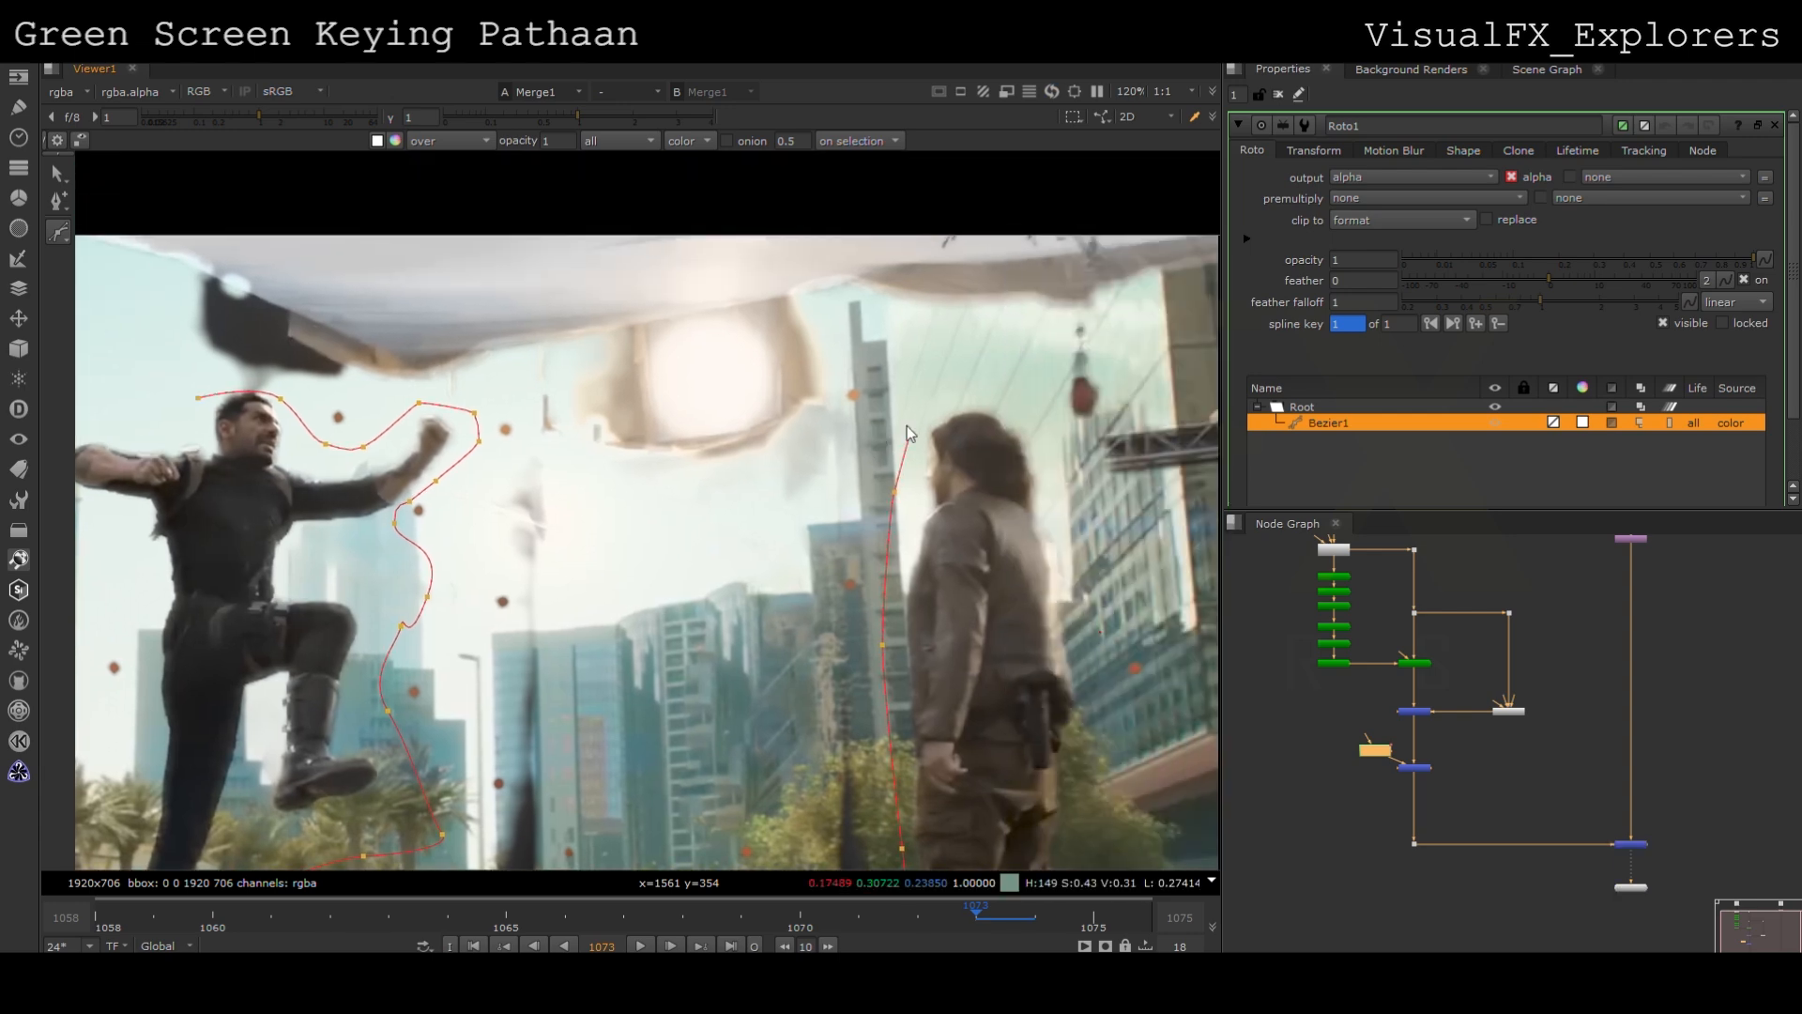
middle_drag(978, 371, 786, 411)
click(1033, 397)
click(1023, 405)
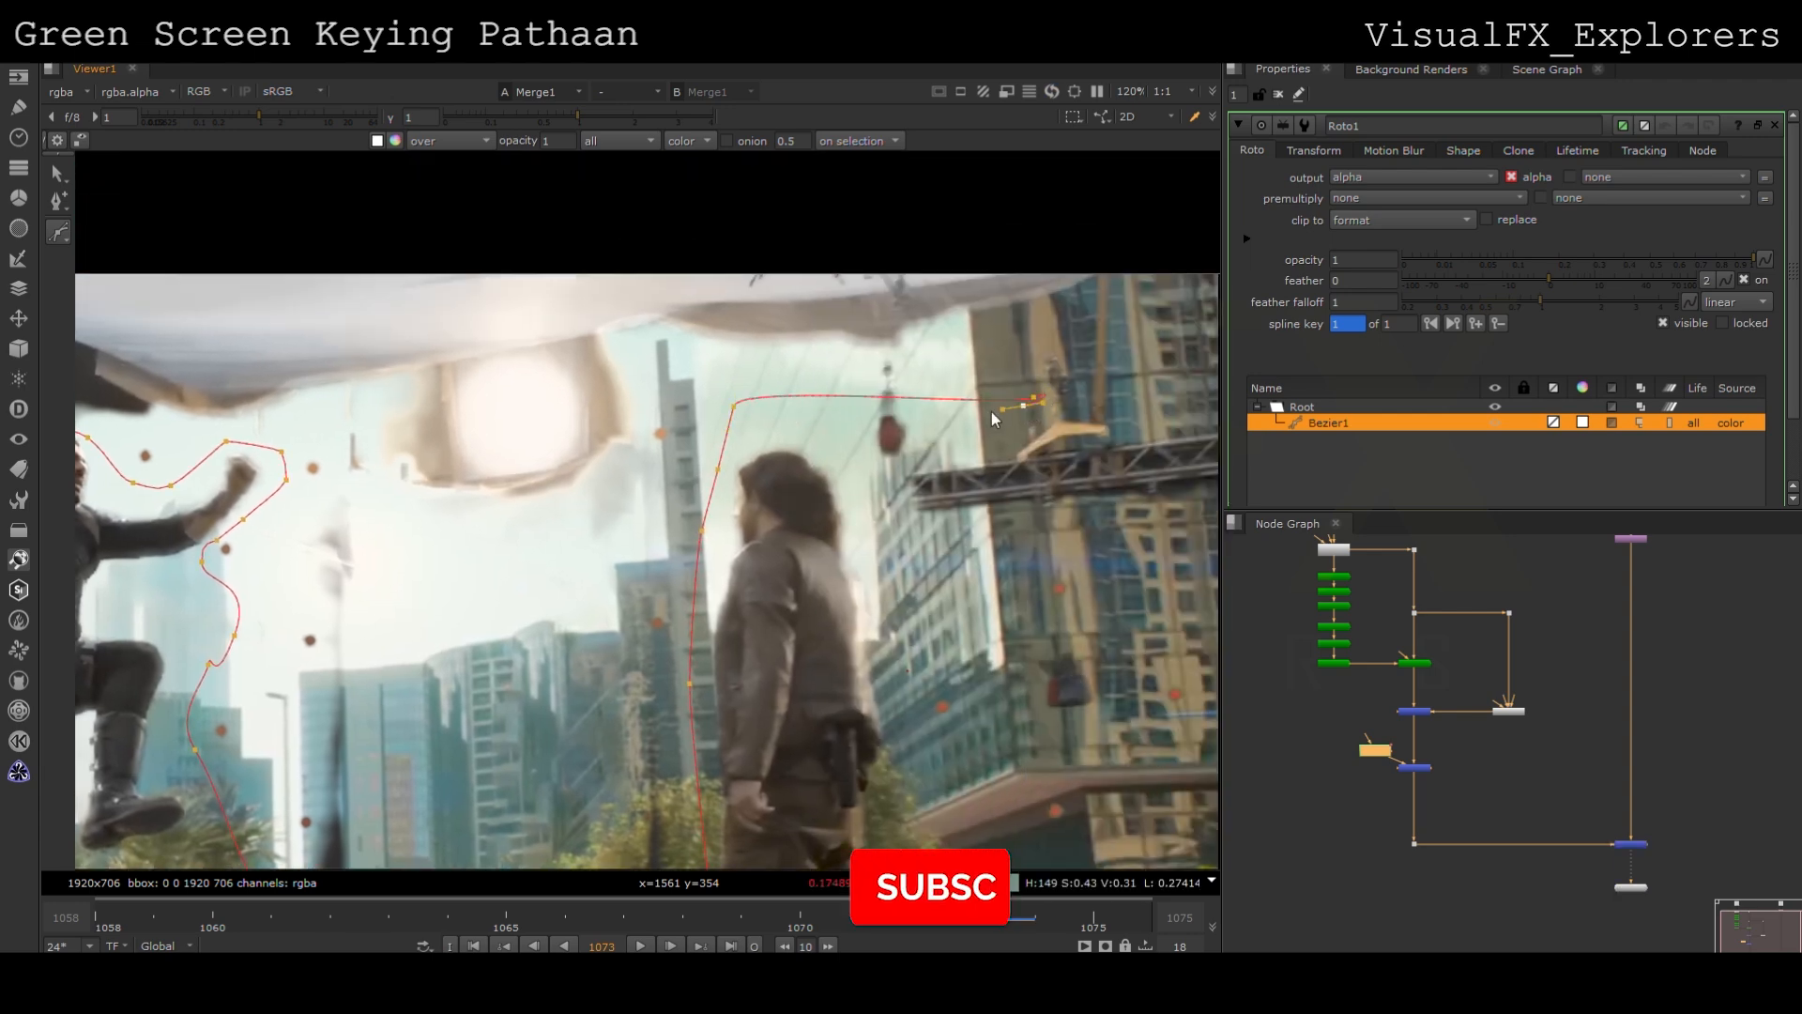
Trace the shape down behind the standing actor's back and legs to below the frame
click(927, 508)
click(911, 638)
click(930, 748)
middle_drag(935, 780, 841, 470)
click(884, 598)
click(889, 744)
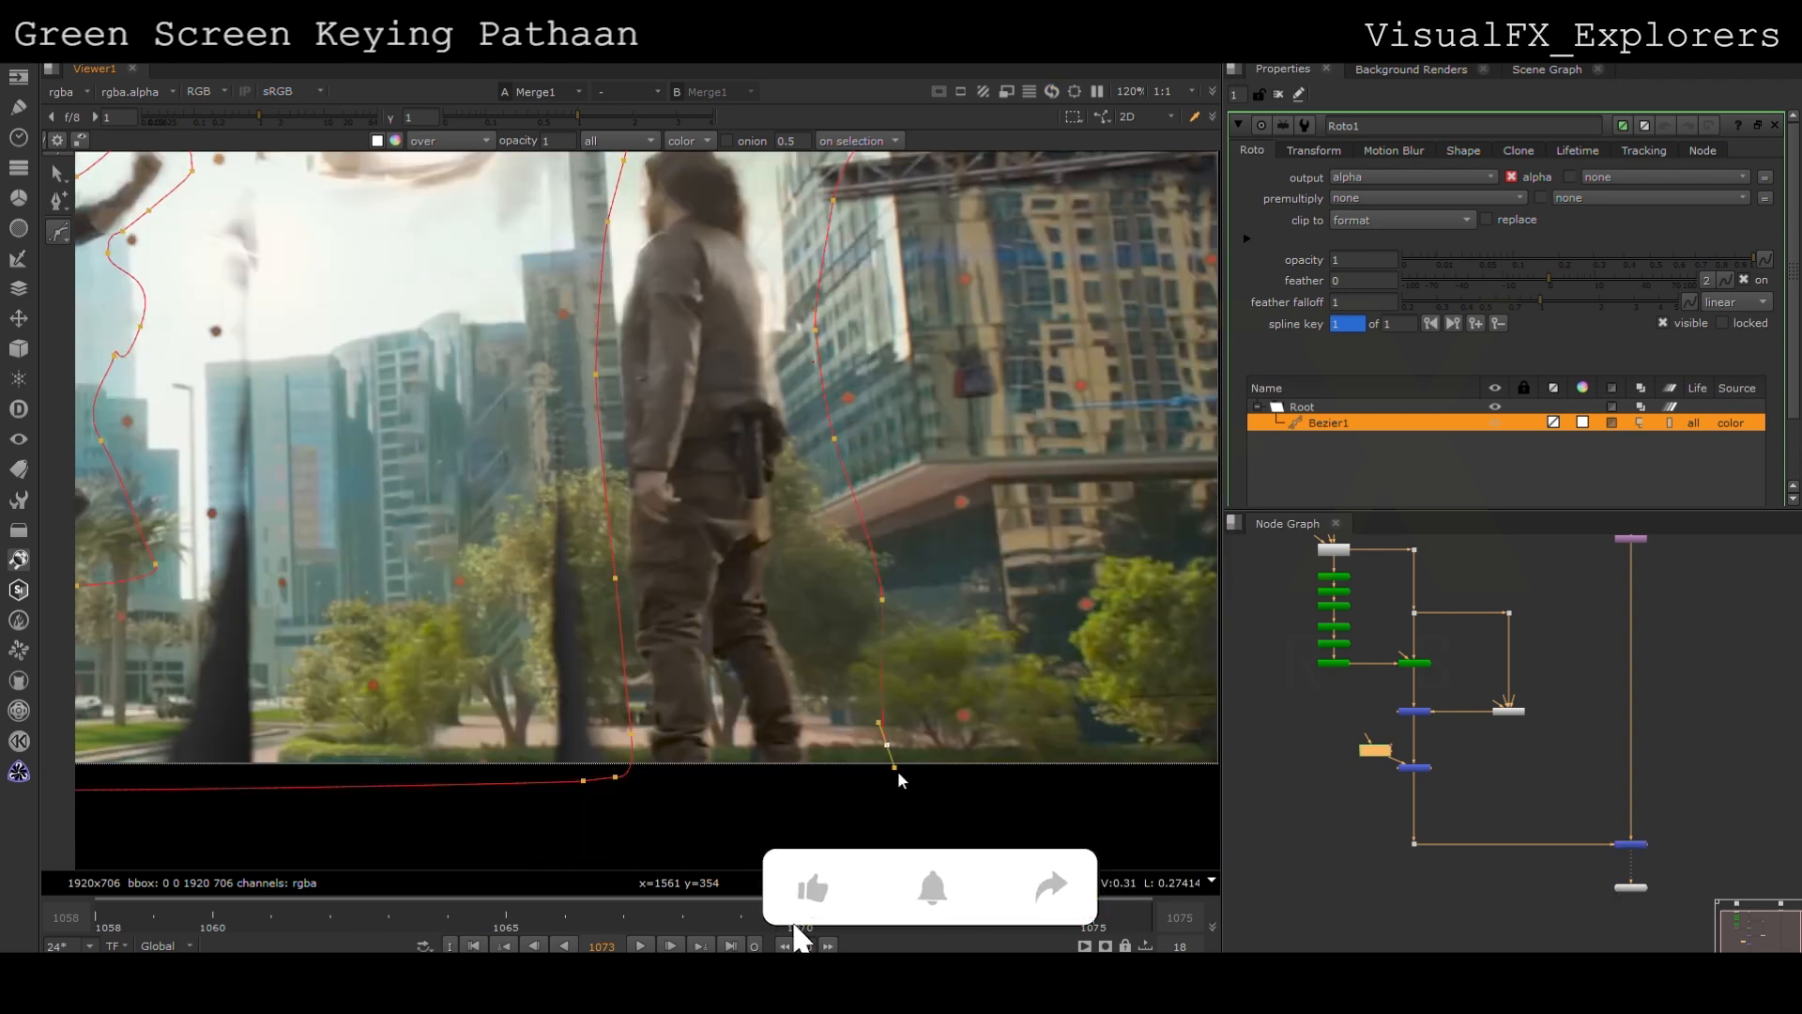
click(915, 784)
Extend the roto shape around the outside of the frame, ending below the jumping actor's rear foot
scroll(925, 791, down, 3)
drag(1147, 791, 1154, 764)
drag(1192, 469, 1201, 366)
drag(1151, 285, 1094, 257)
drag(806, 249, 690, 247)
click(418, 247)
middle_drag(145, 255, 470, 256)
click(368, 254)
click(138, 263)
click(115, 417)
click(117, 780)
click(567, 818)
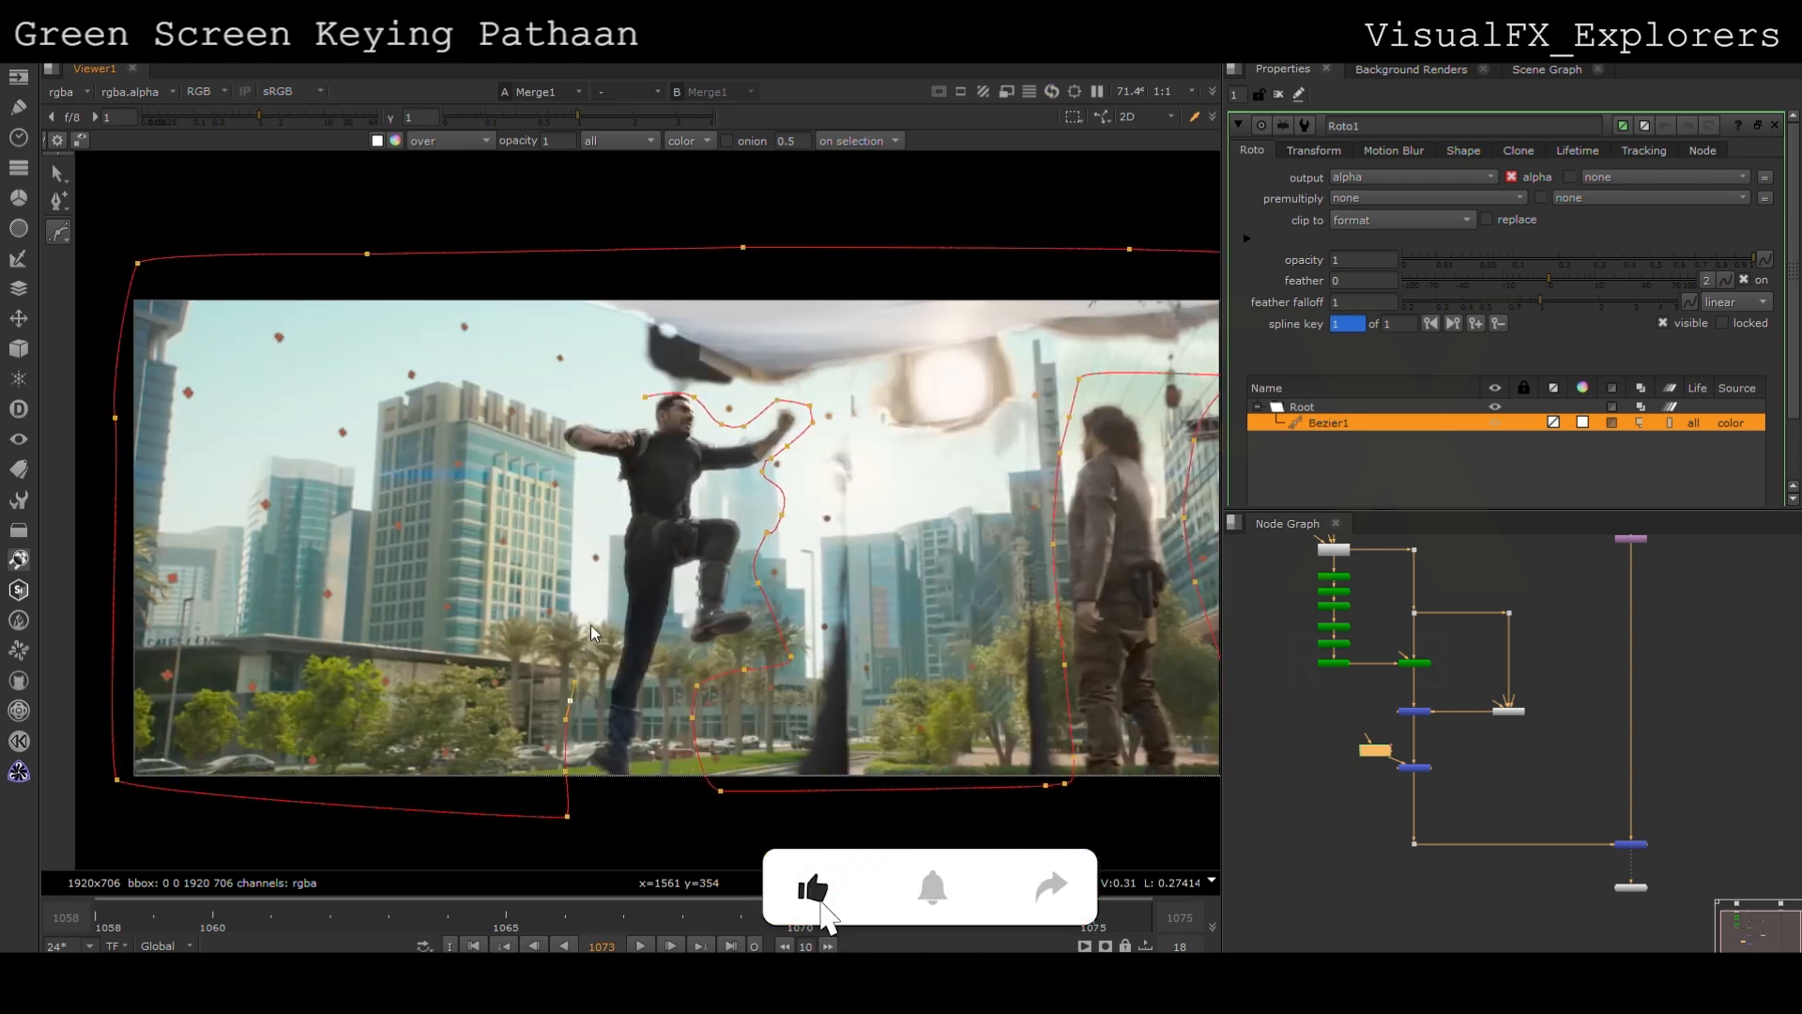
Trace the jumping actor's back and rear arm and close the roto shape above his head
click(607, 545)
click(597, 495)
click(559, 457)
click(545, 415)
click(598, 404)
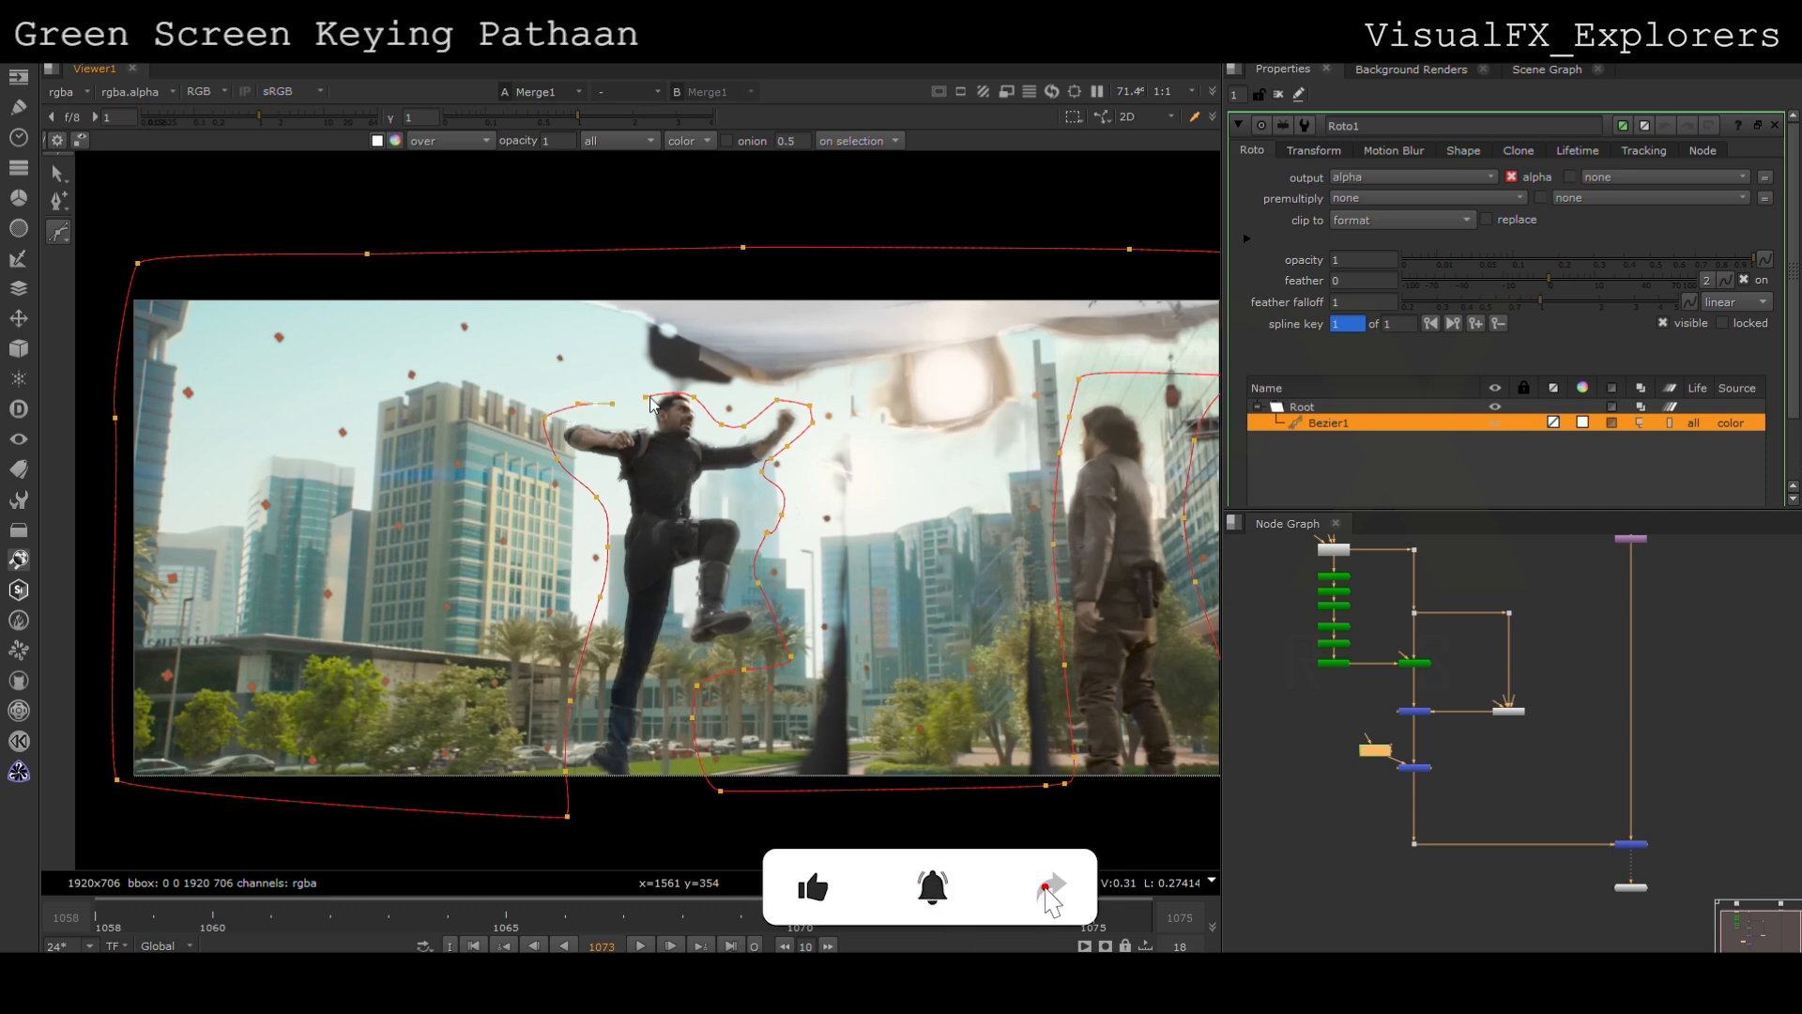
click(646, 396)
Set the operation of the Merge fed by the Roto to stencil
click(1415, 767)
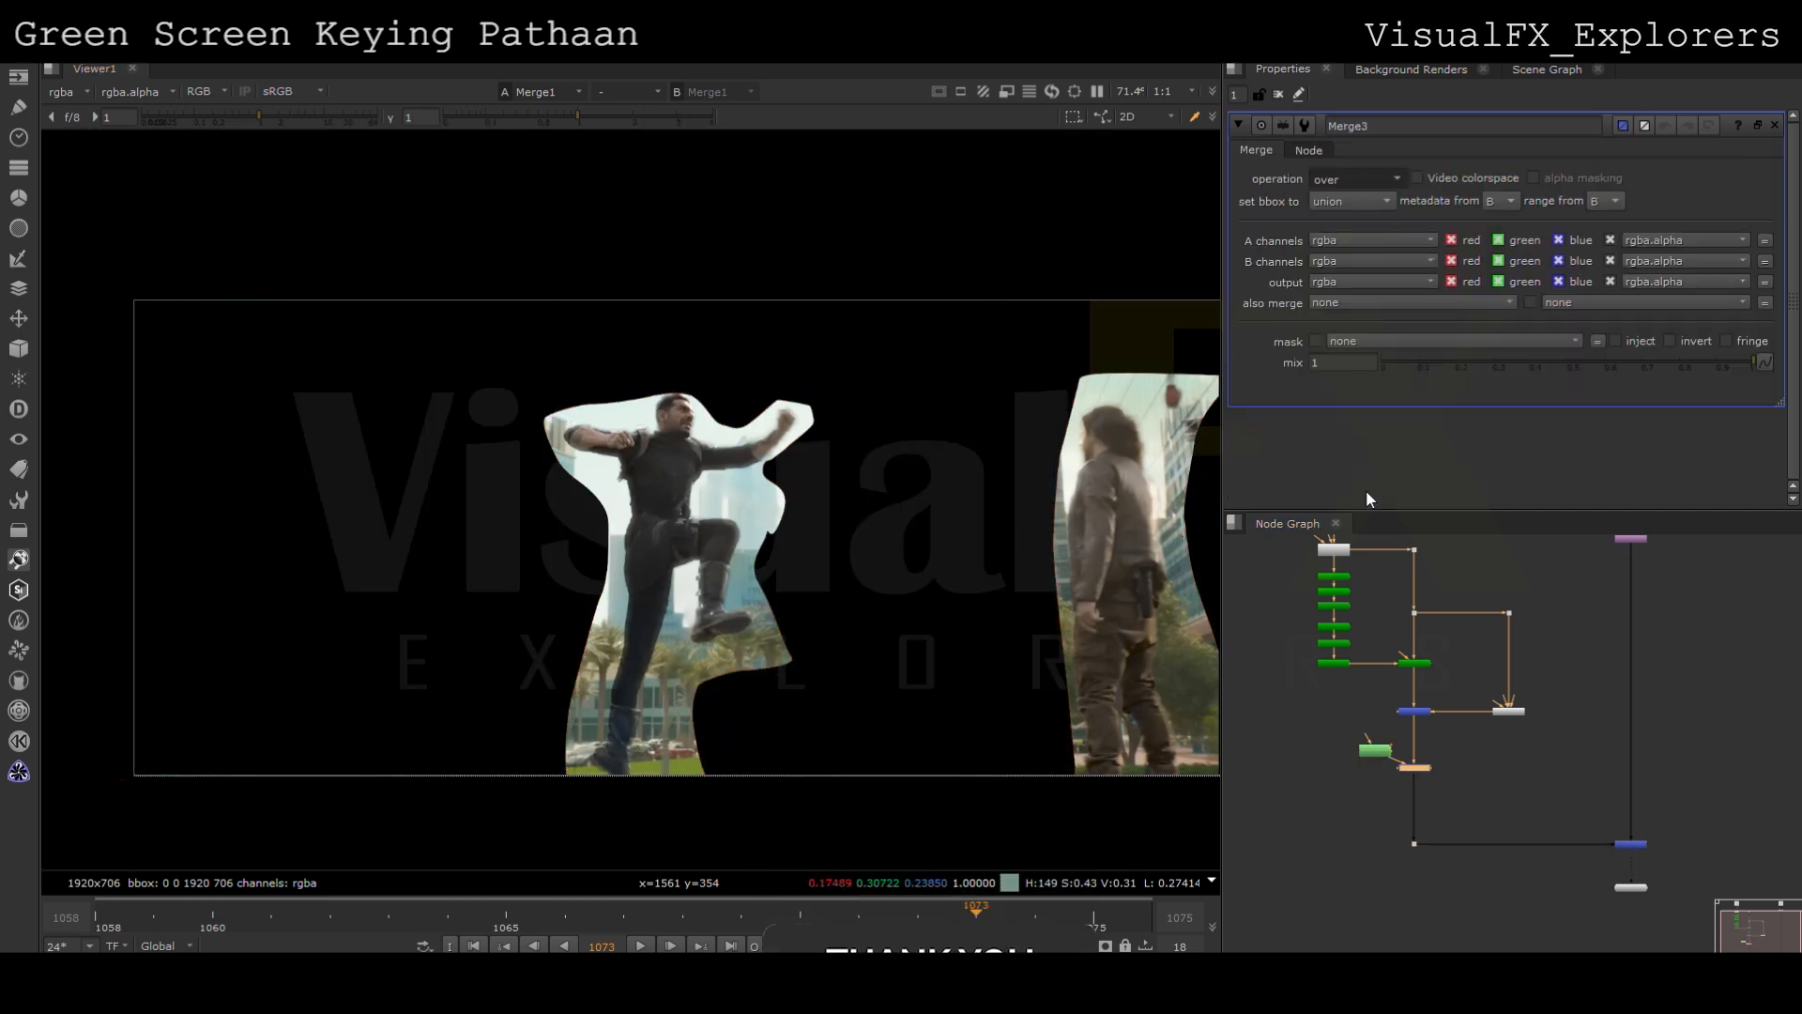
middle_drag(939, 376, 665, 402)
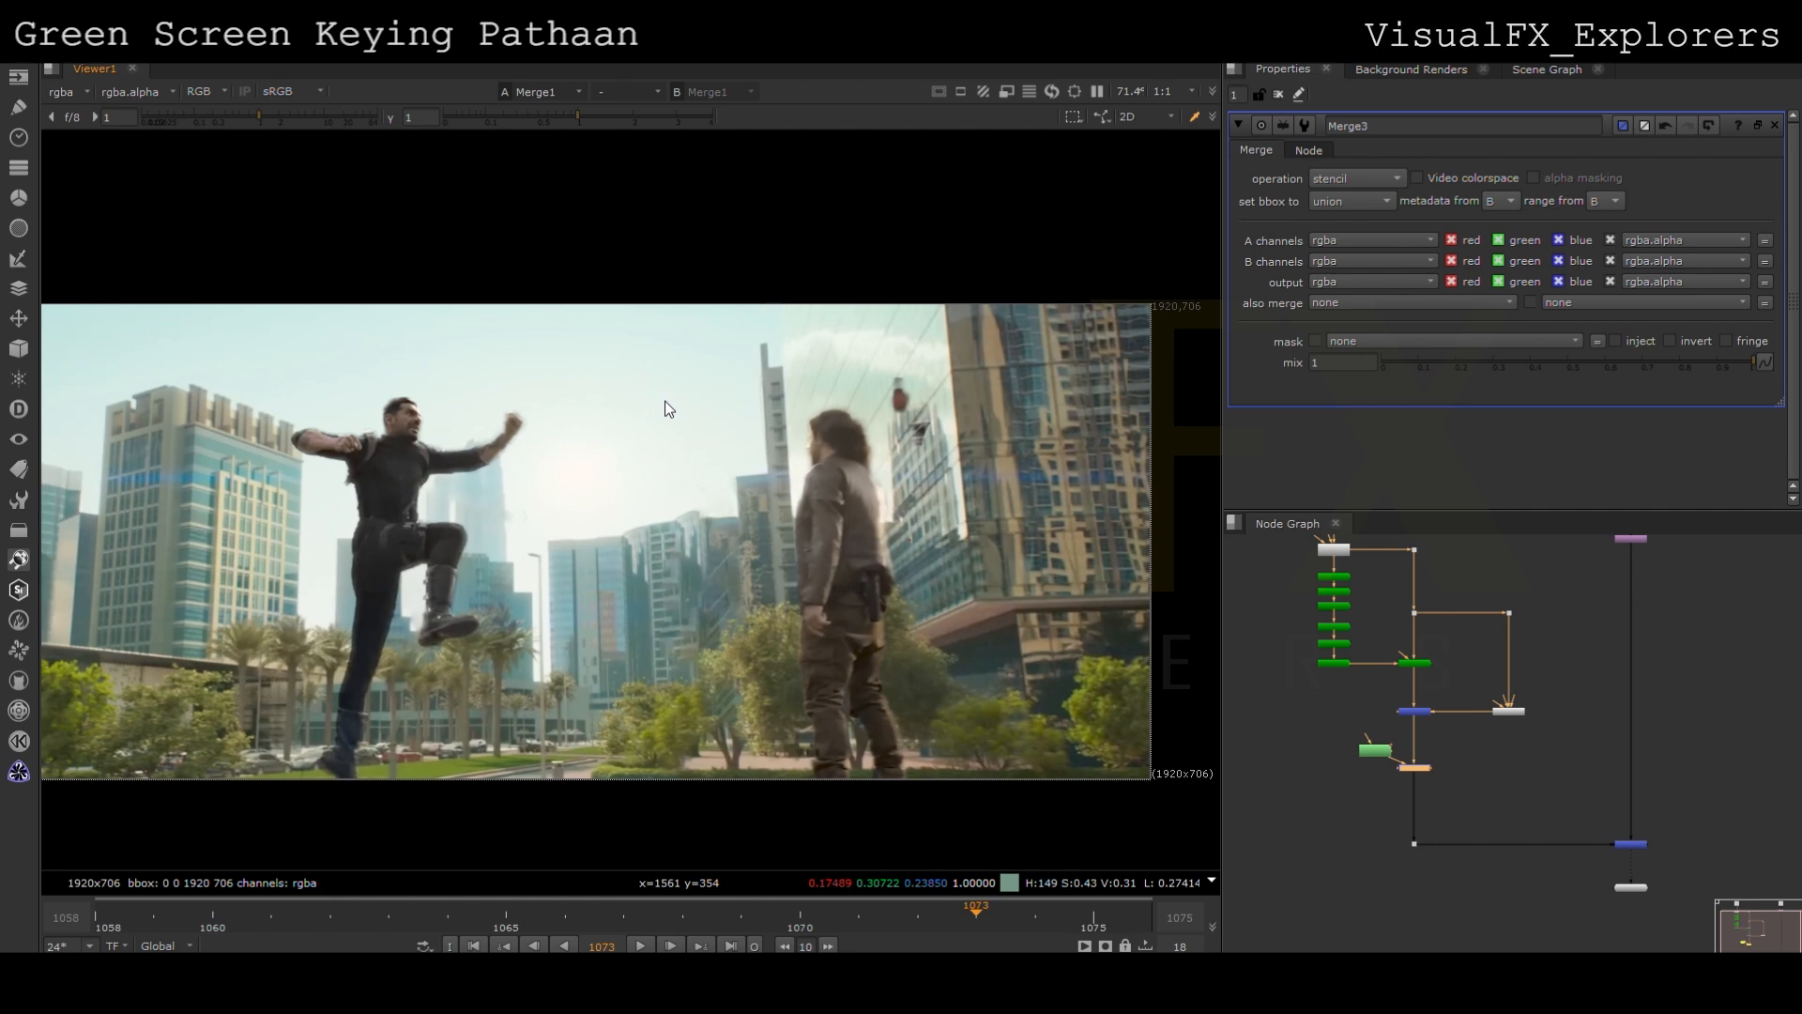
Reopen the Roto and tighten its outline around the standing actor's head, back and feet
click(1377, 751)
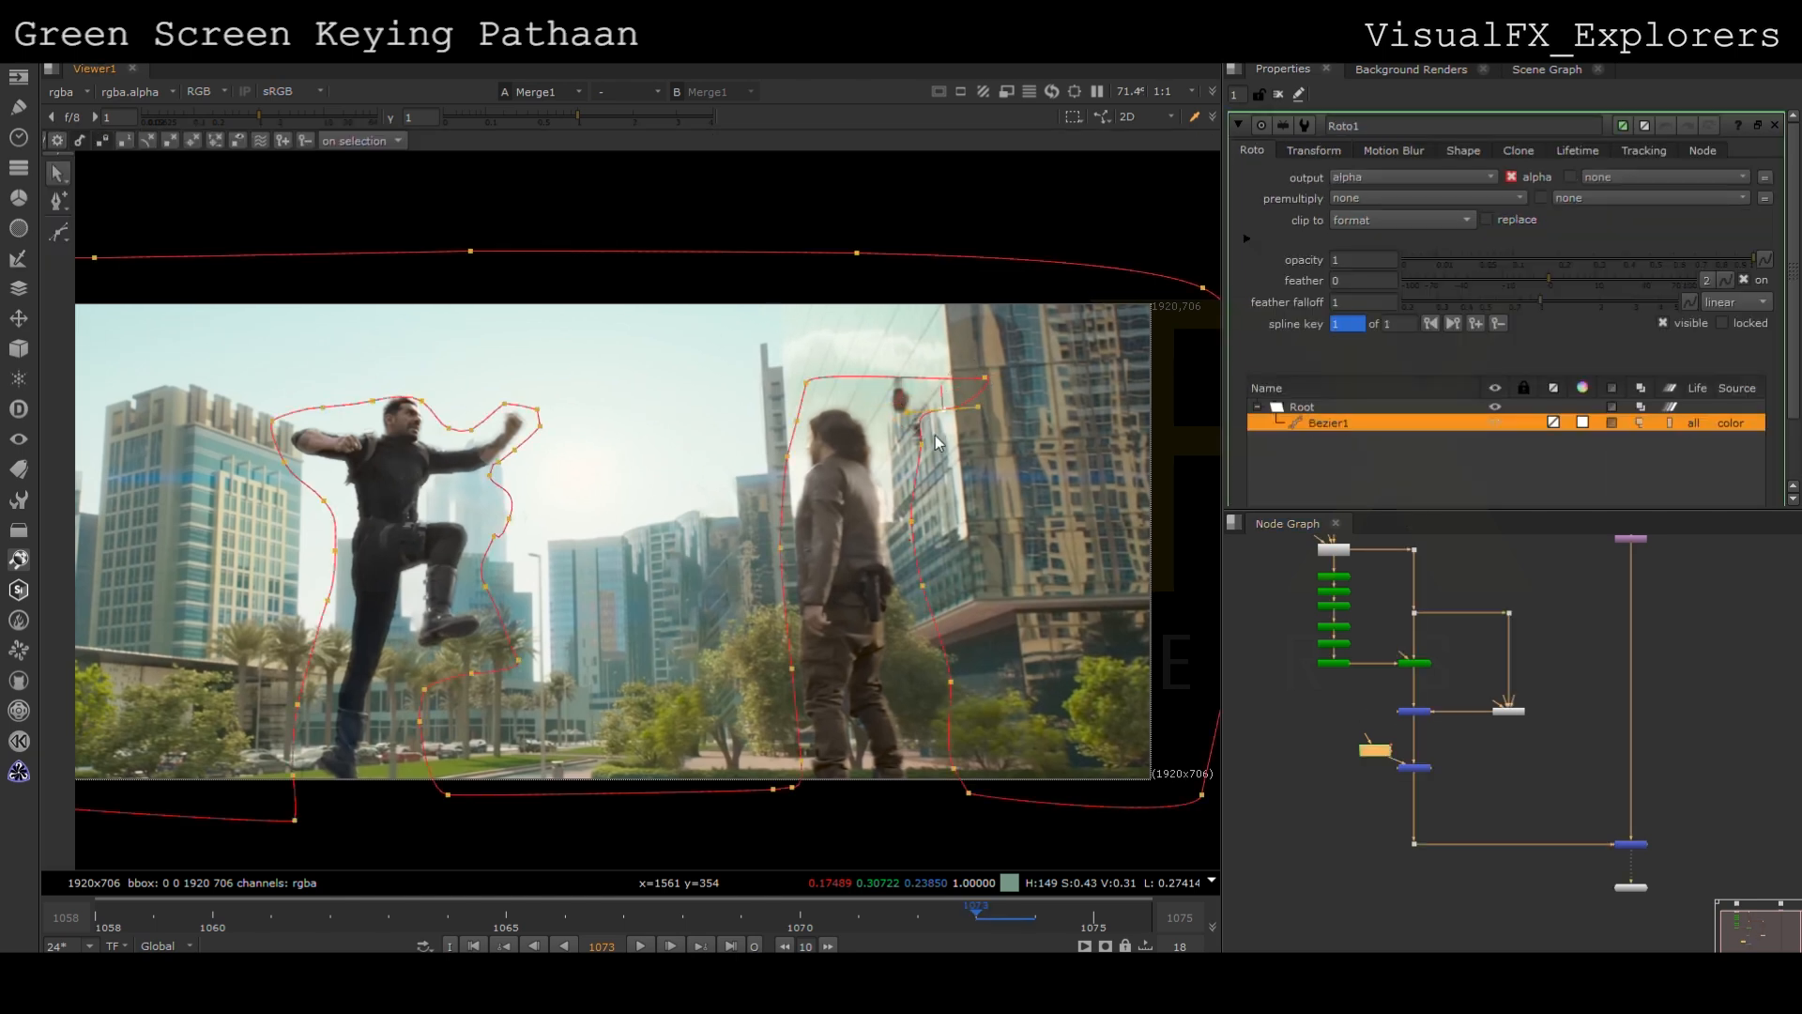
drag(887, 399, 846, 386)
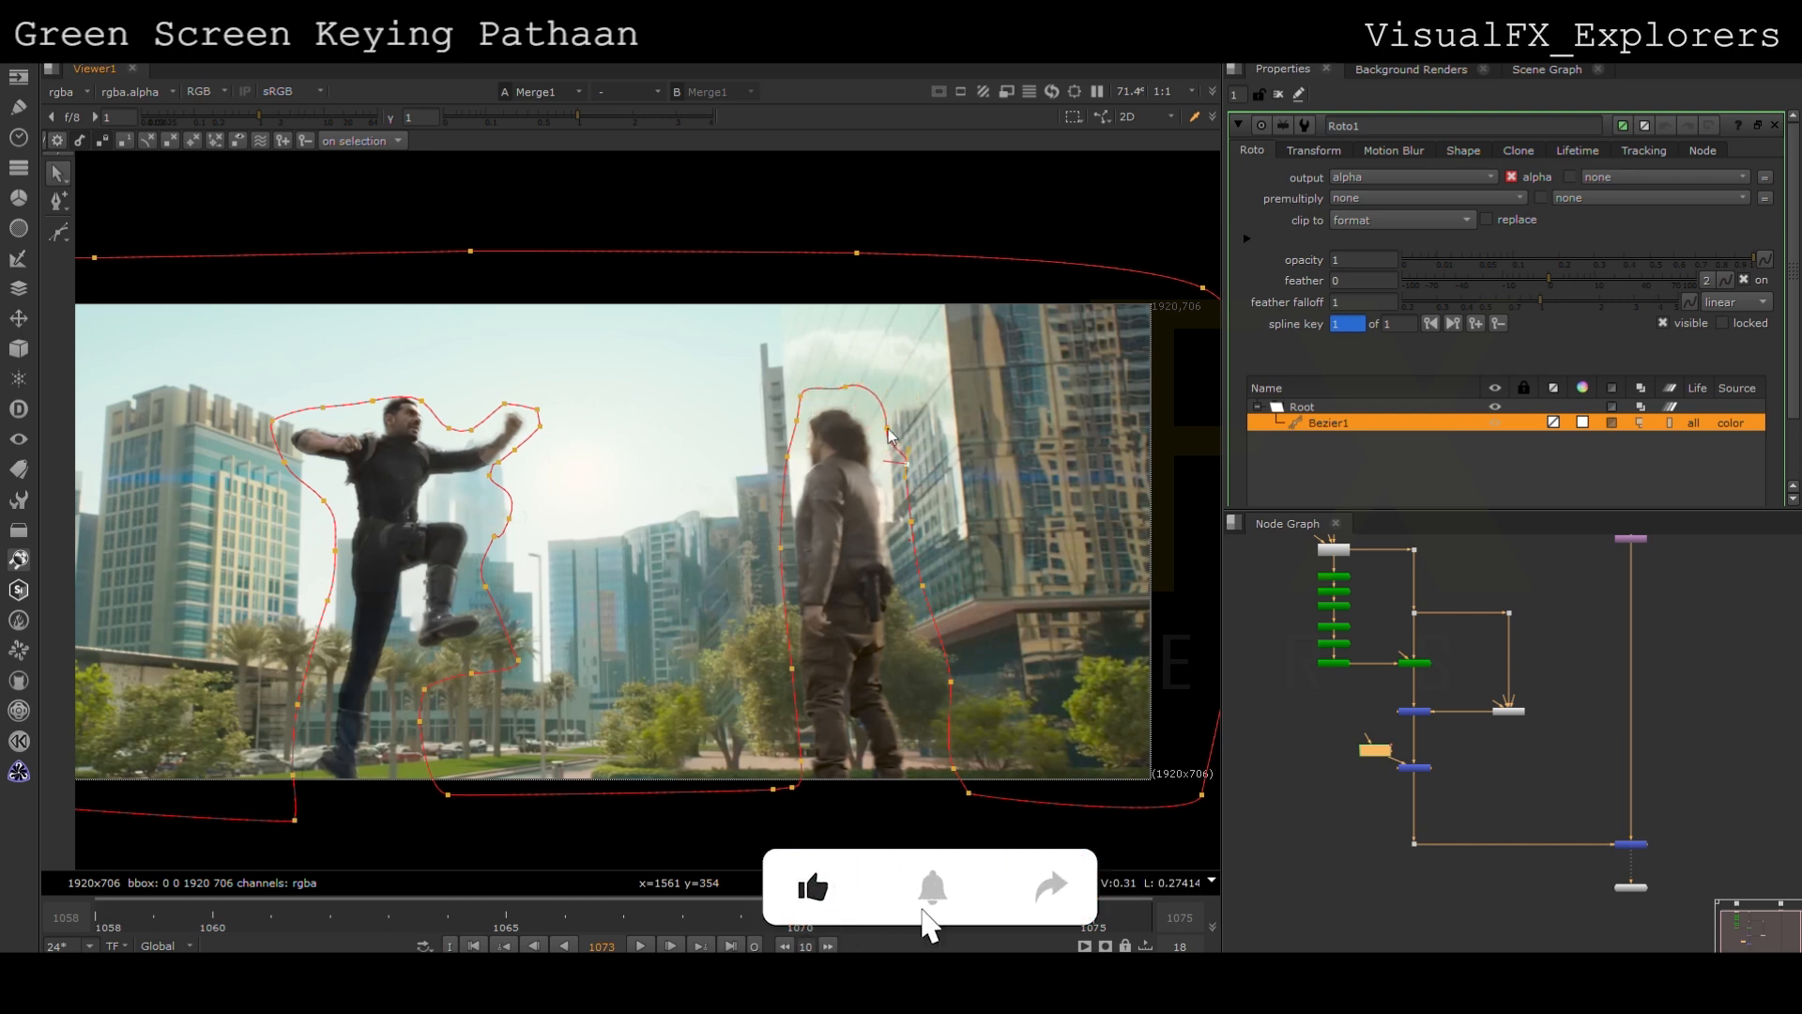
drag(954, 768, 937, 777)
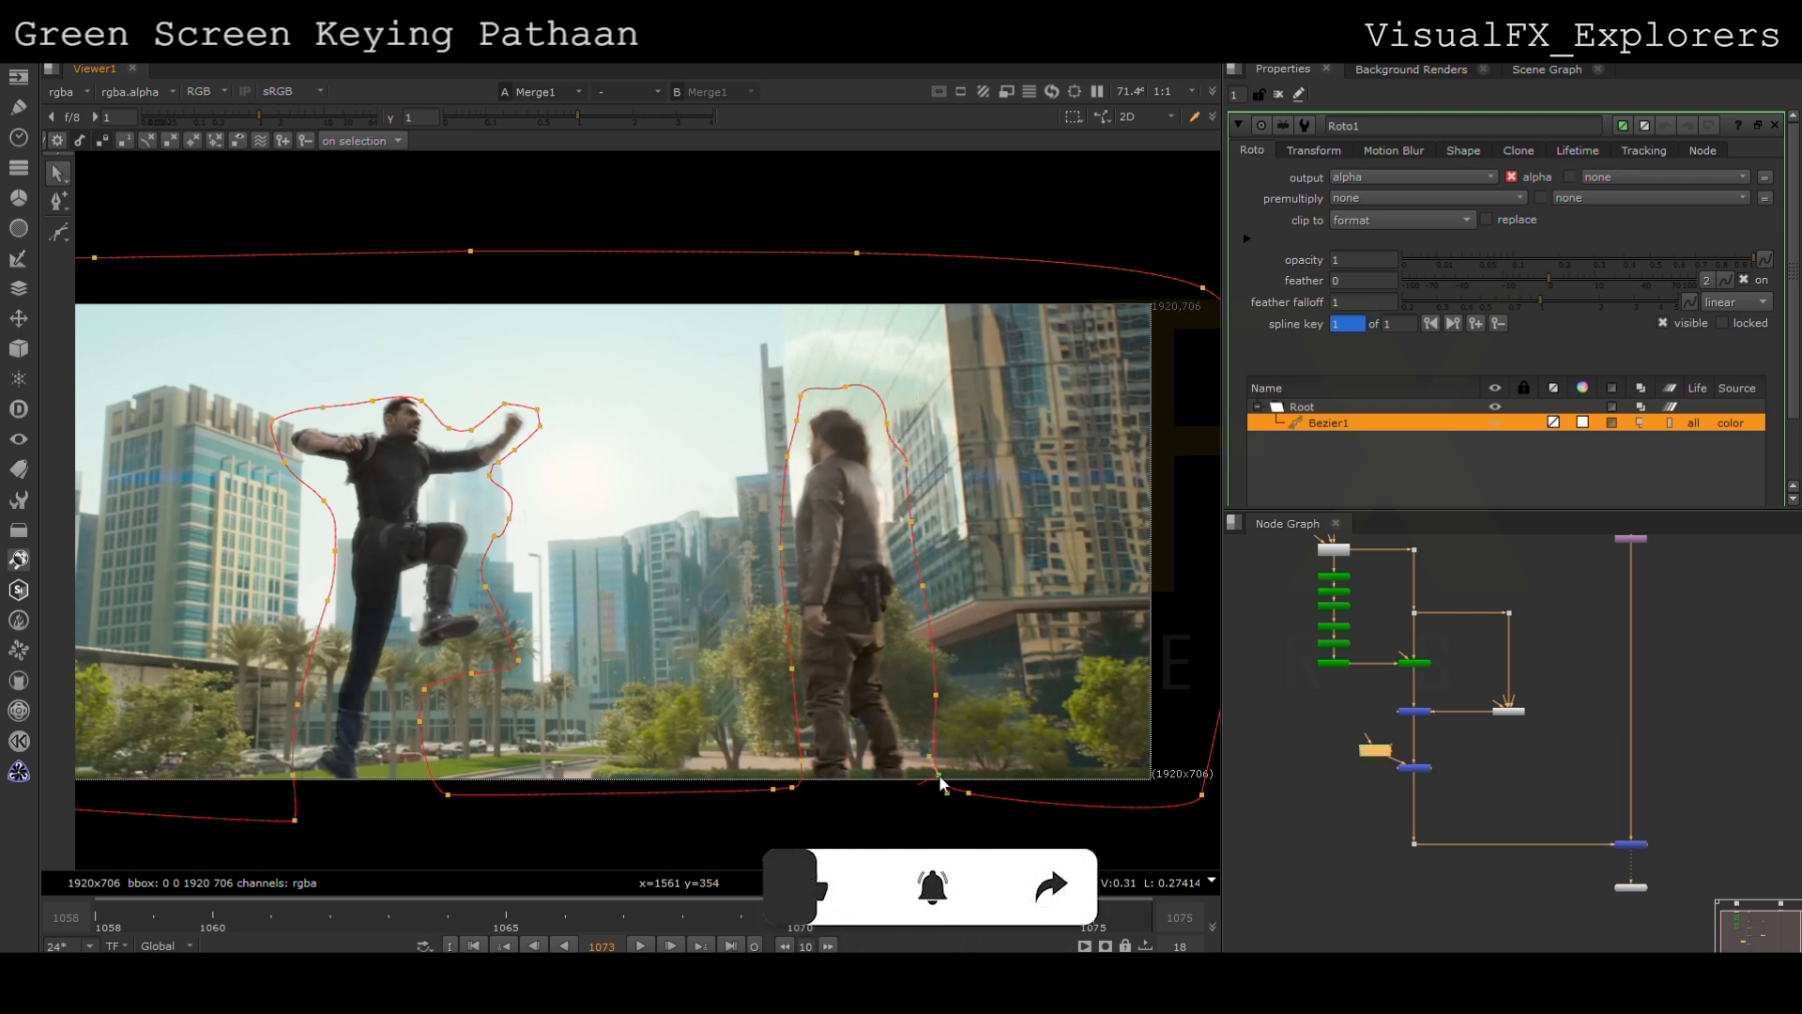
click(801, 760)
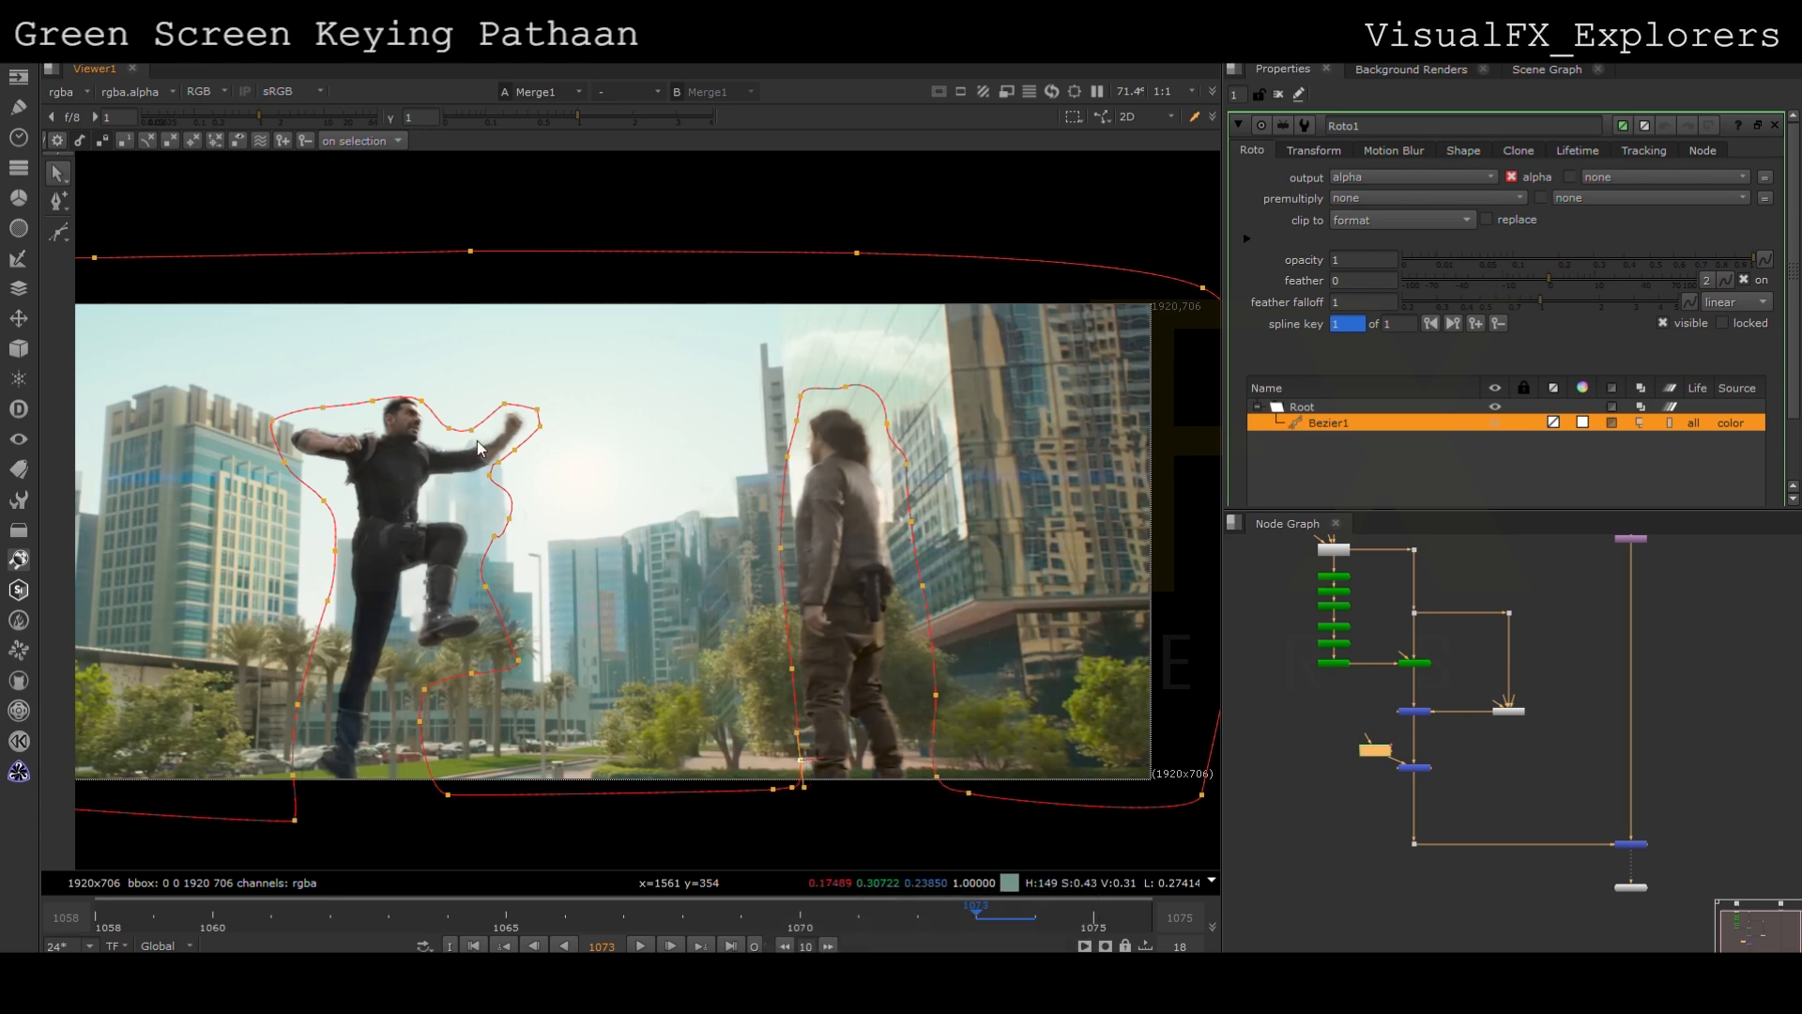
Pull the roto outline closer to the jumping actor's outstretched arm and close the Roto's properties
scroll(477, 439, up, 3)
drag(462, 421, 434, 454)
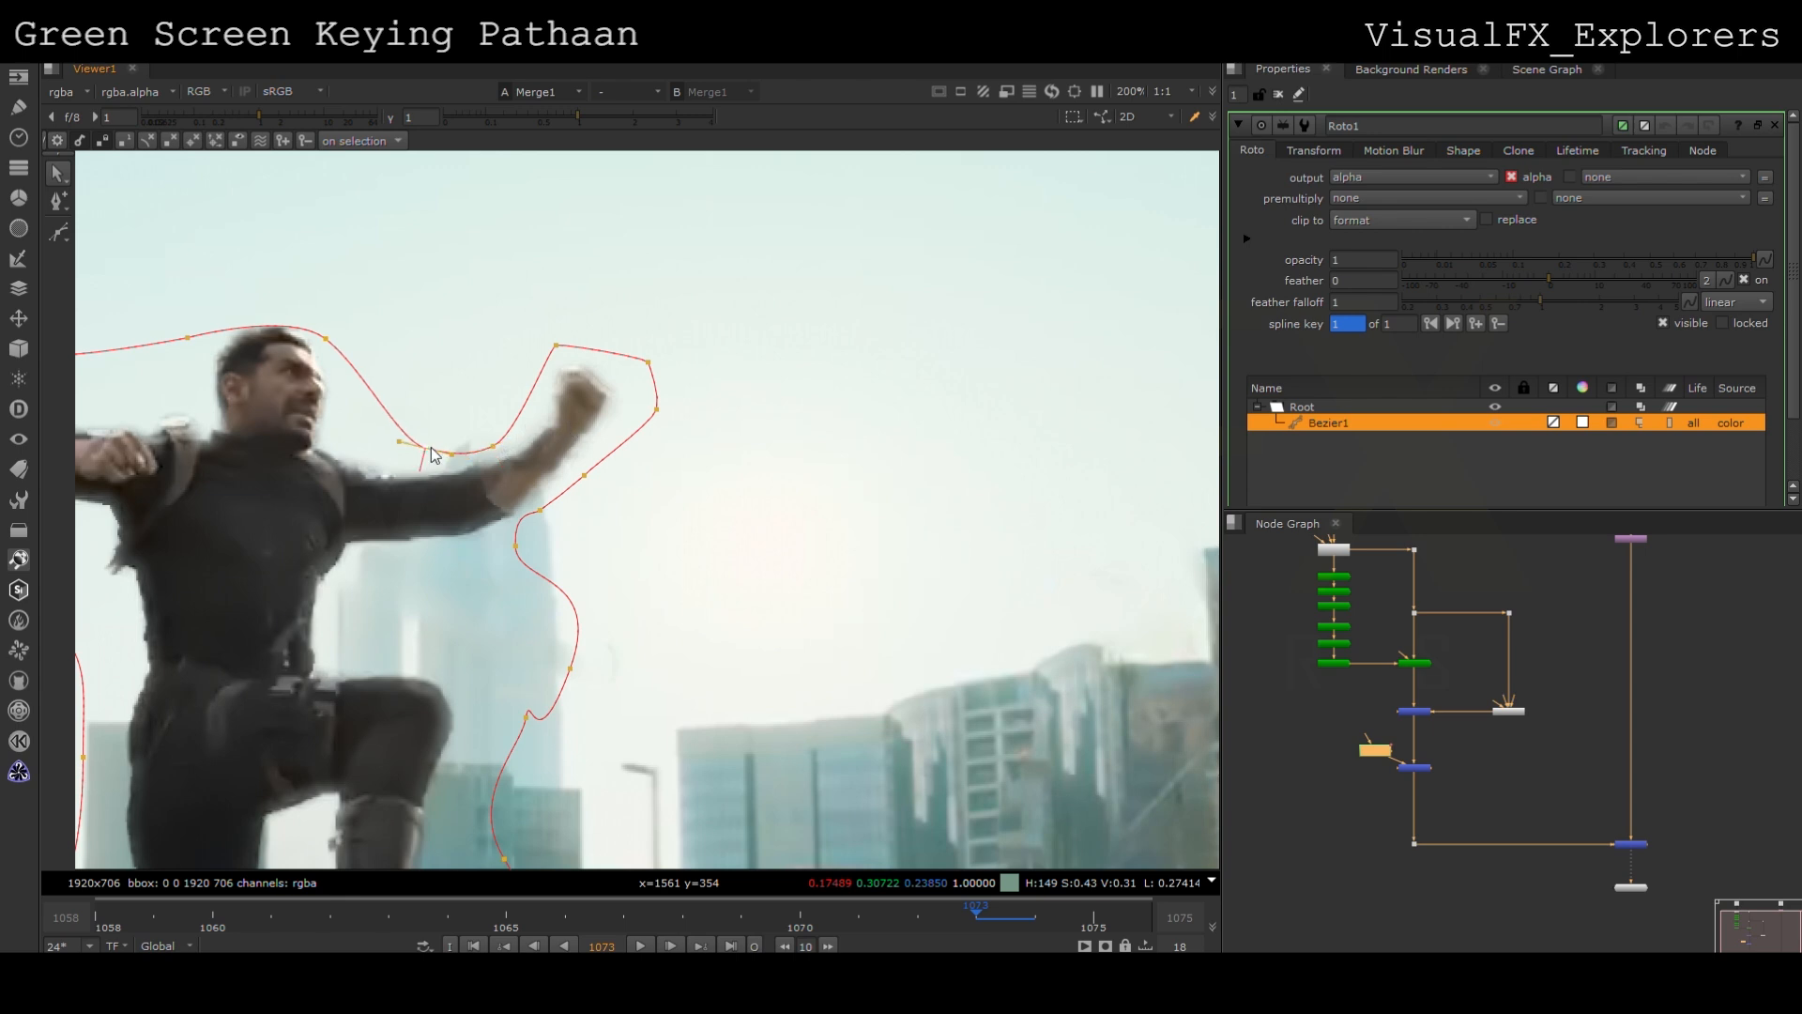
click(1277, 97)
scroll(922, 517, down, 3)
middle_drag(922, 517, 828, 579)
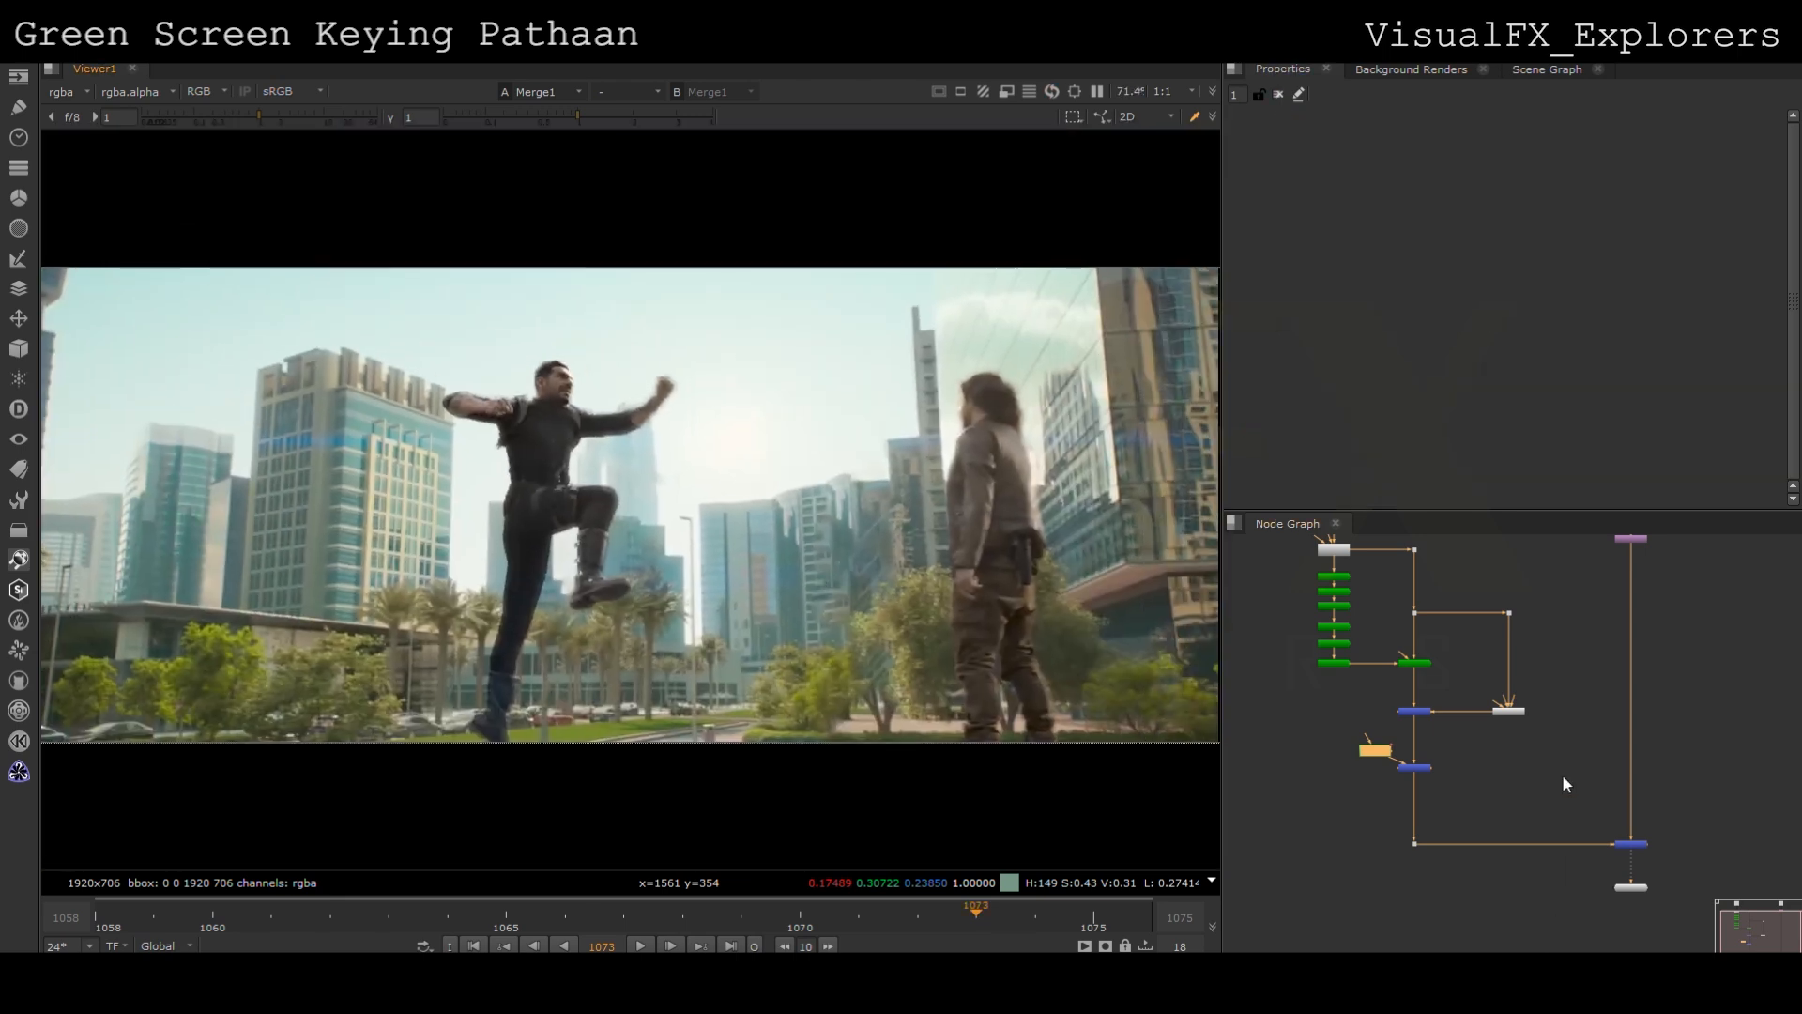
Align the Roto with its Merge and move the background branch away from the keying nodes
middle_drag(1557, 751, 1496, 732)
scroll(1567, 819, down, 2)
scroll(845, 681, down, 1)
drag(1396, 760, 1391, 764)
drag(1530, 550, 1675, 932)
drag(1579, 824, 1695, 824)
click(1575, 674)
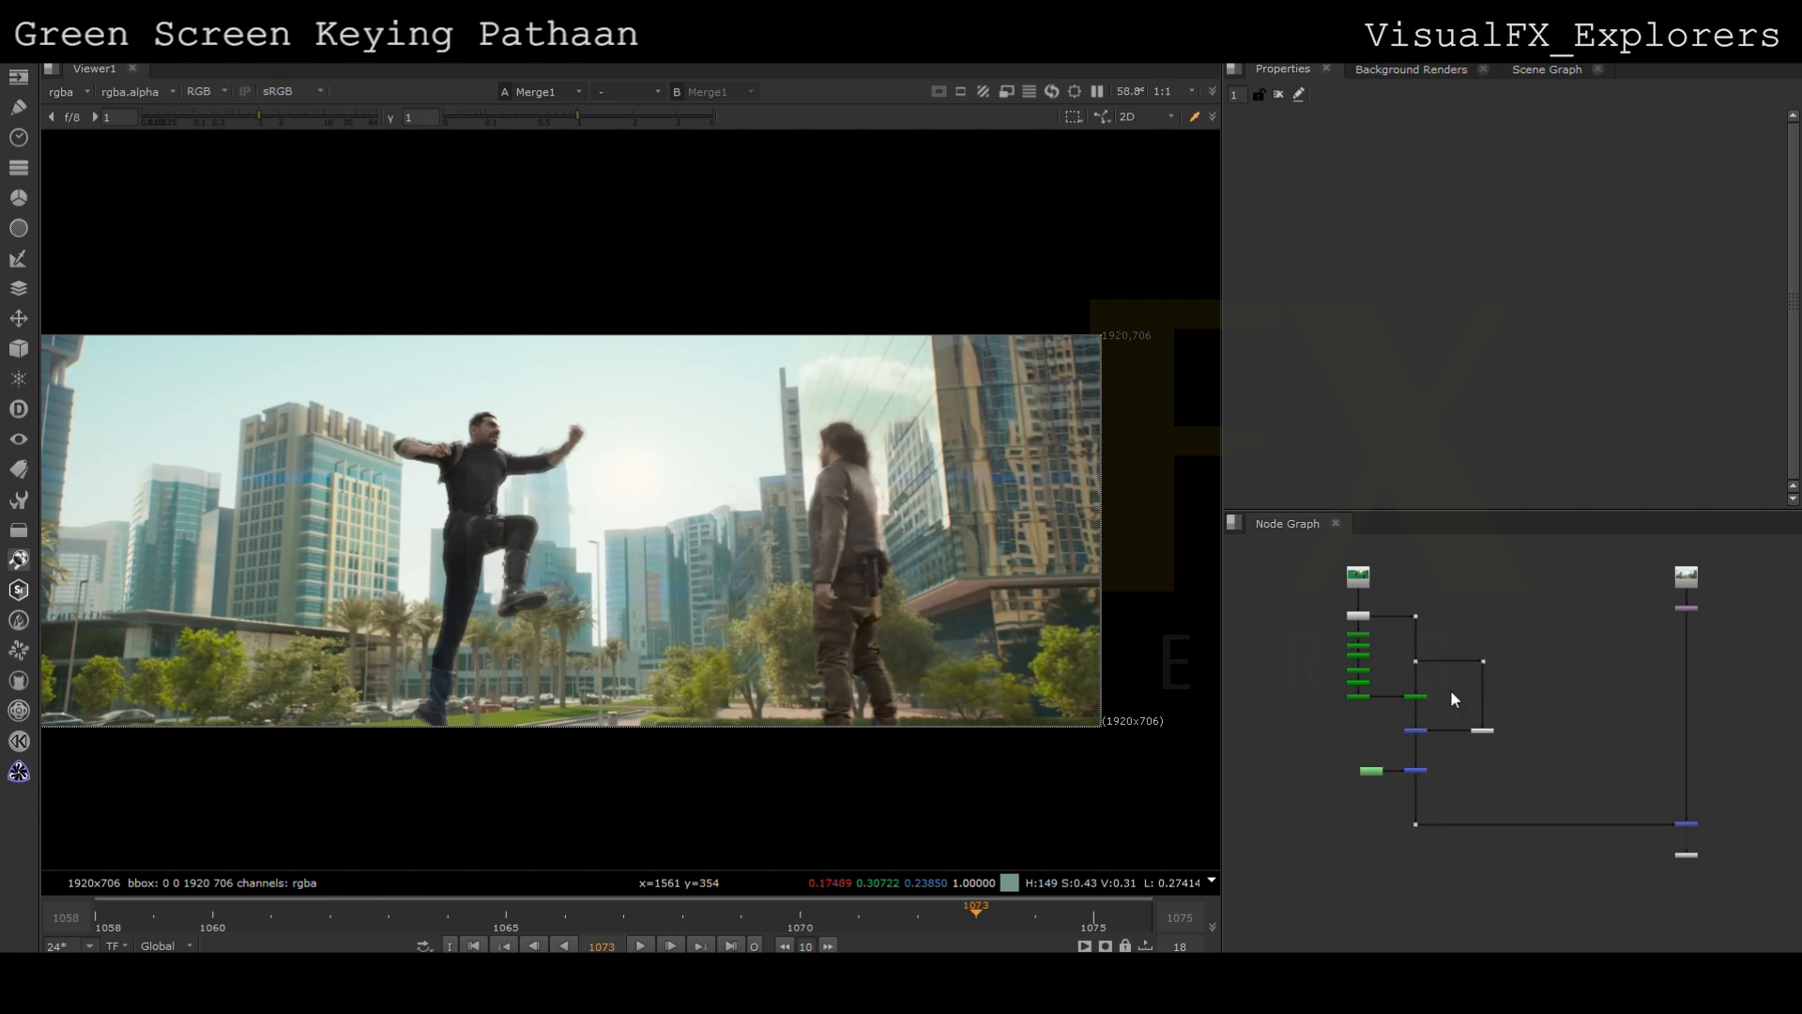
key(k)
scroll(1519, 669, up, 2)
drag(1589, 689, 1562, 674)
scroll(1563, 672, up, 3)
key(Delete)
Add a second Keylight node, connect it to the source plate's dot, and route the connection with an elbow dot
key(Tab)
key(Return)
drag(1297, 566, 1260, 553)
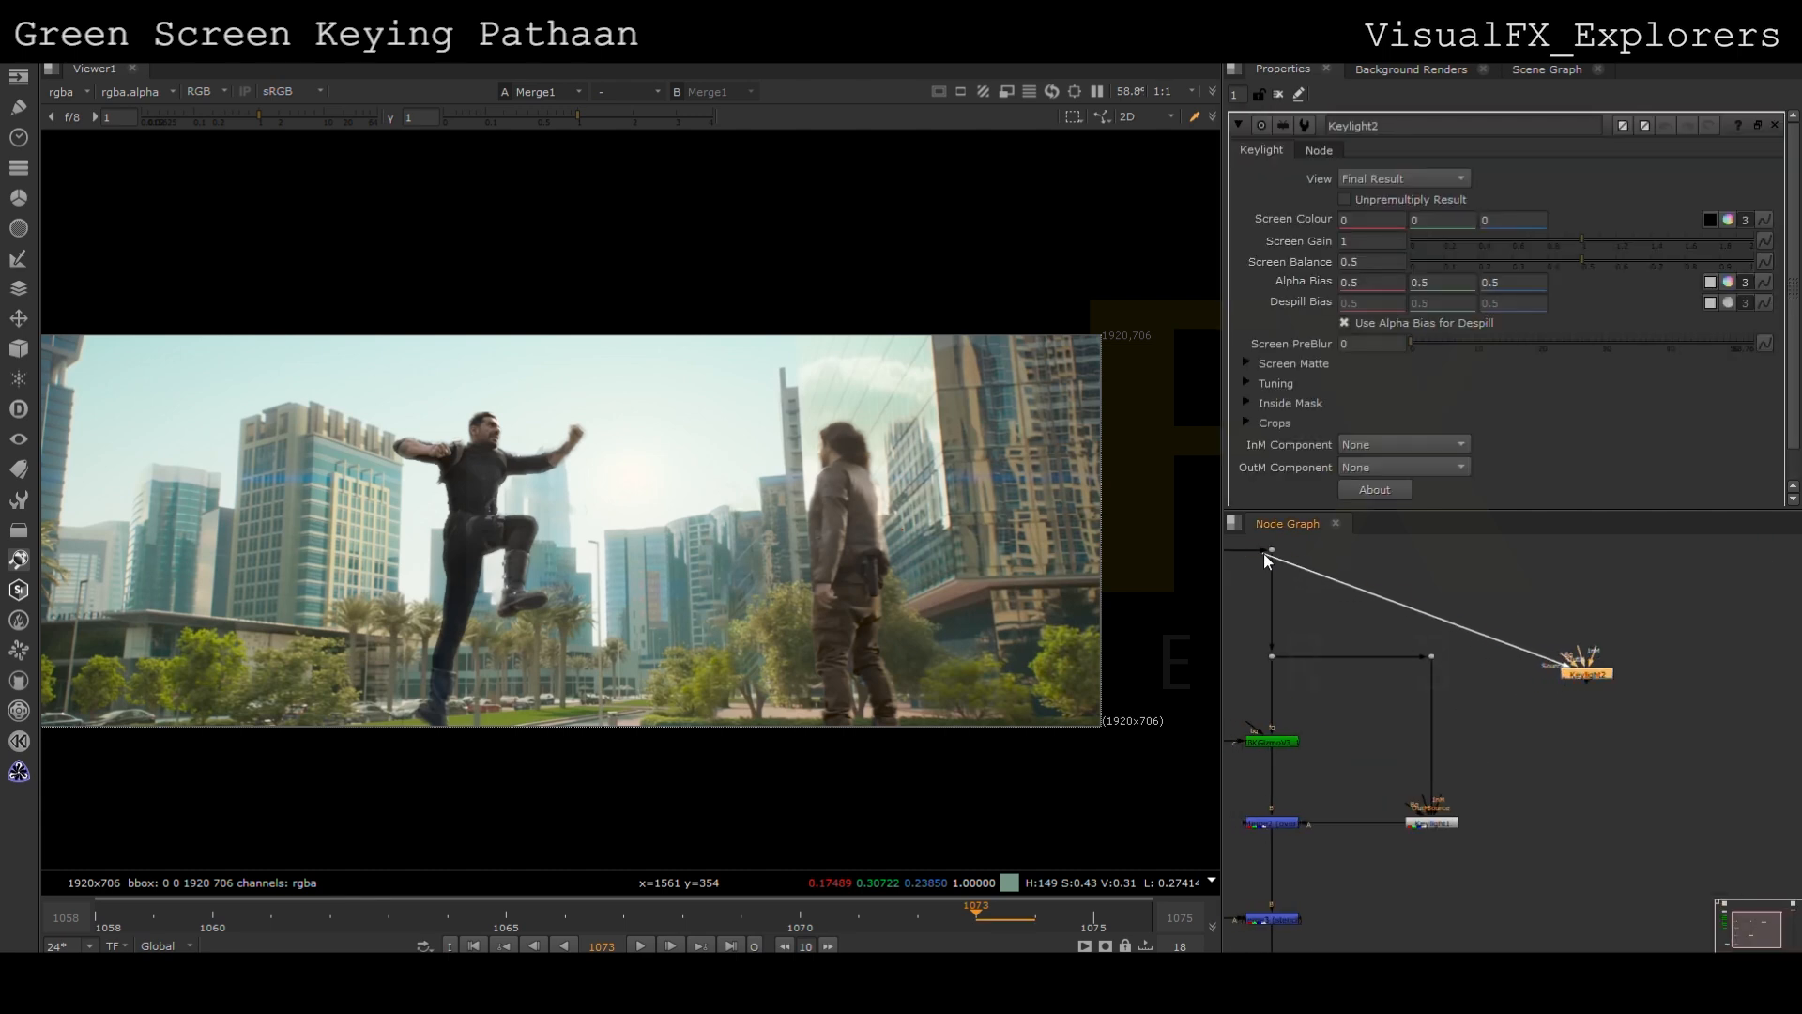
ctrl+drag(1424, 612, 1587, 554)
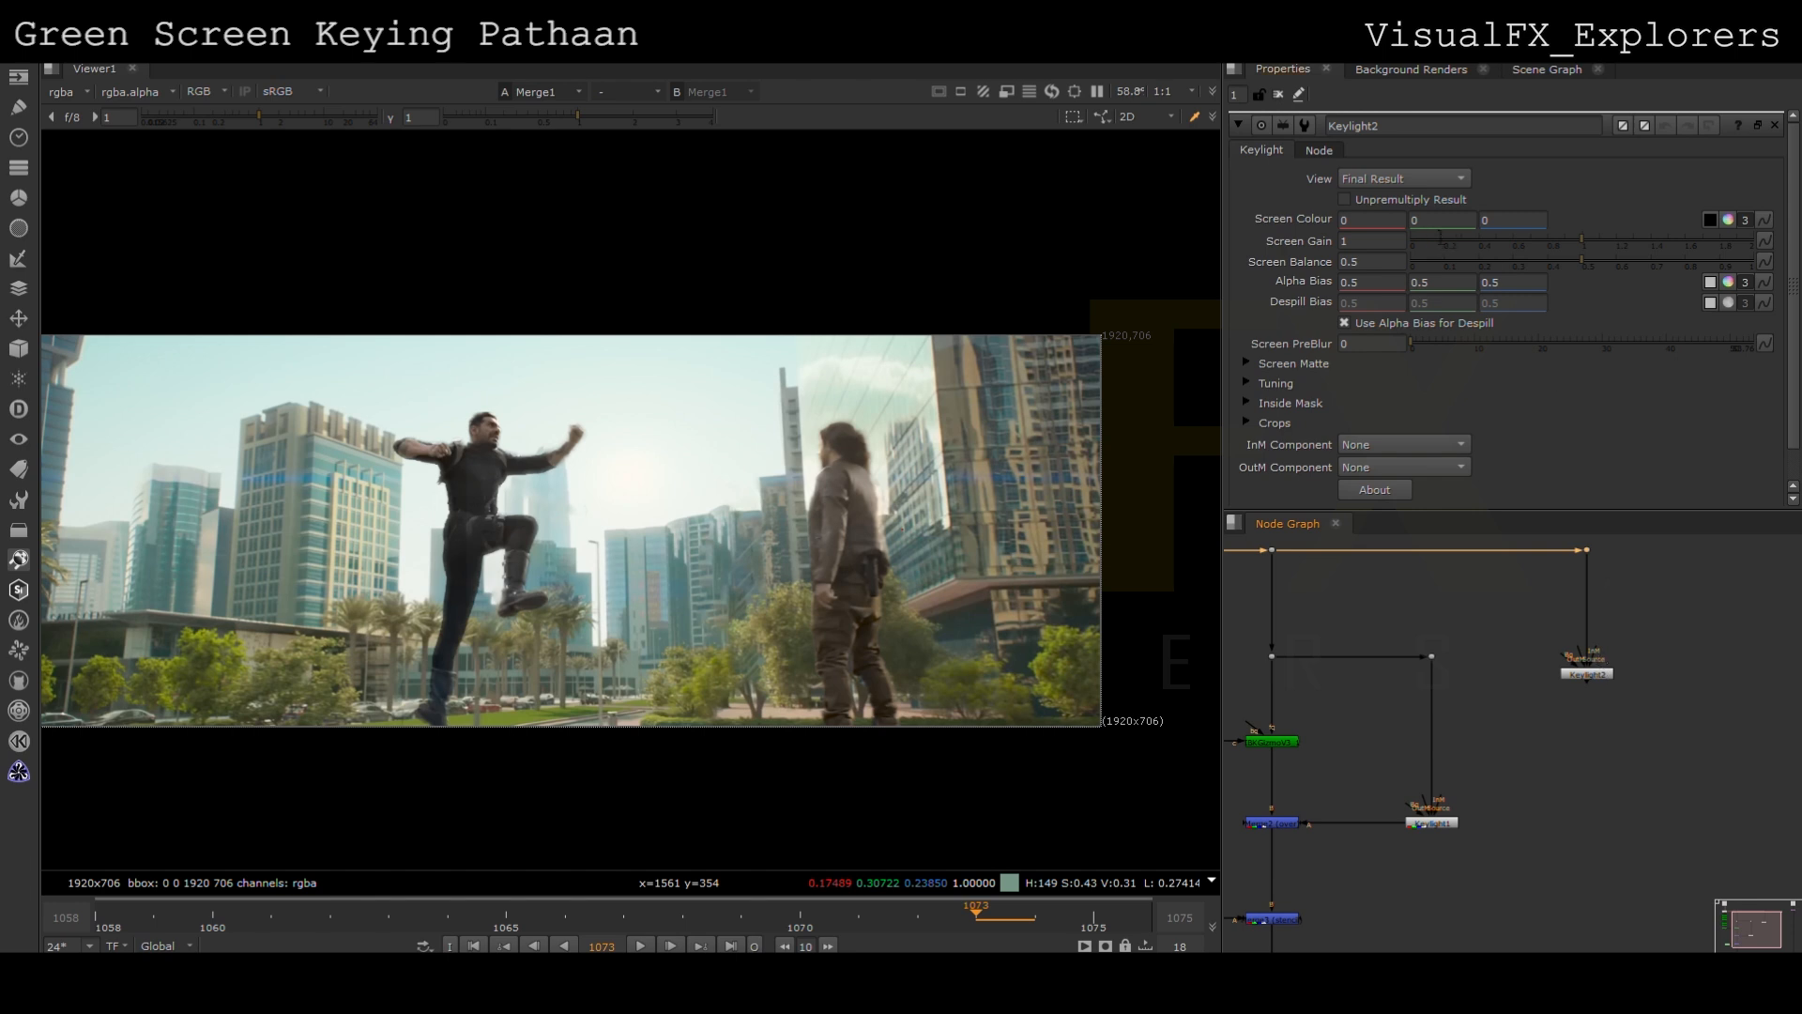
View the new Keylight's output and set its Screen Colour to pure green (0, 1, 0)
click(1581, 674)
key(1)
middle_drag(1580, 682, 1469, 672)
click(1552, 666)
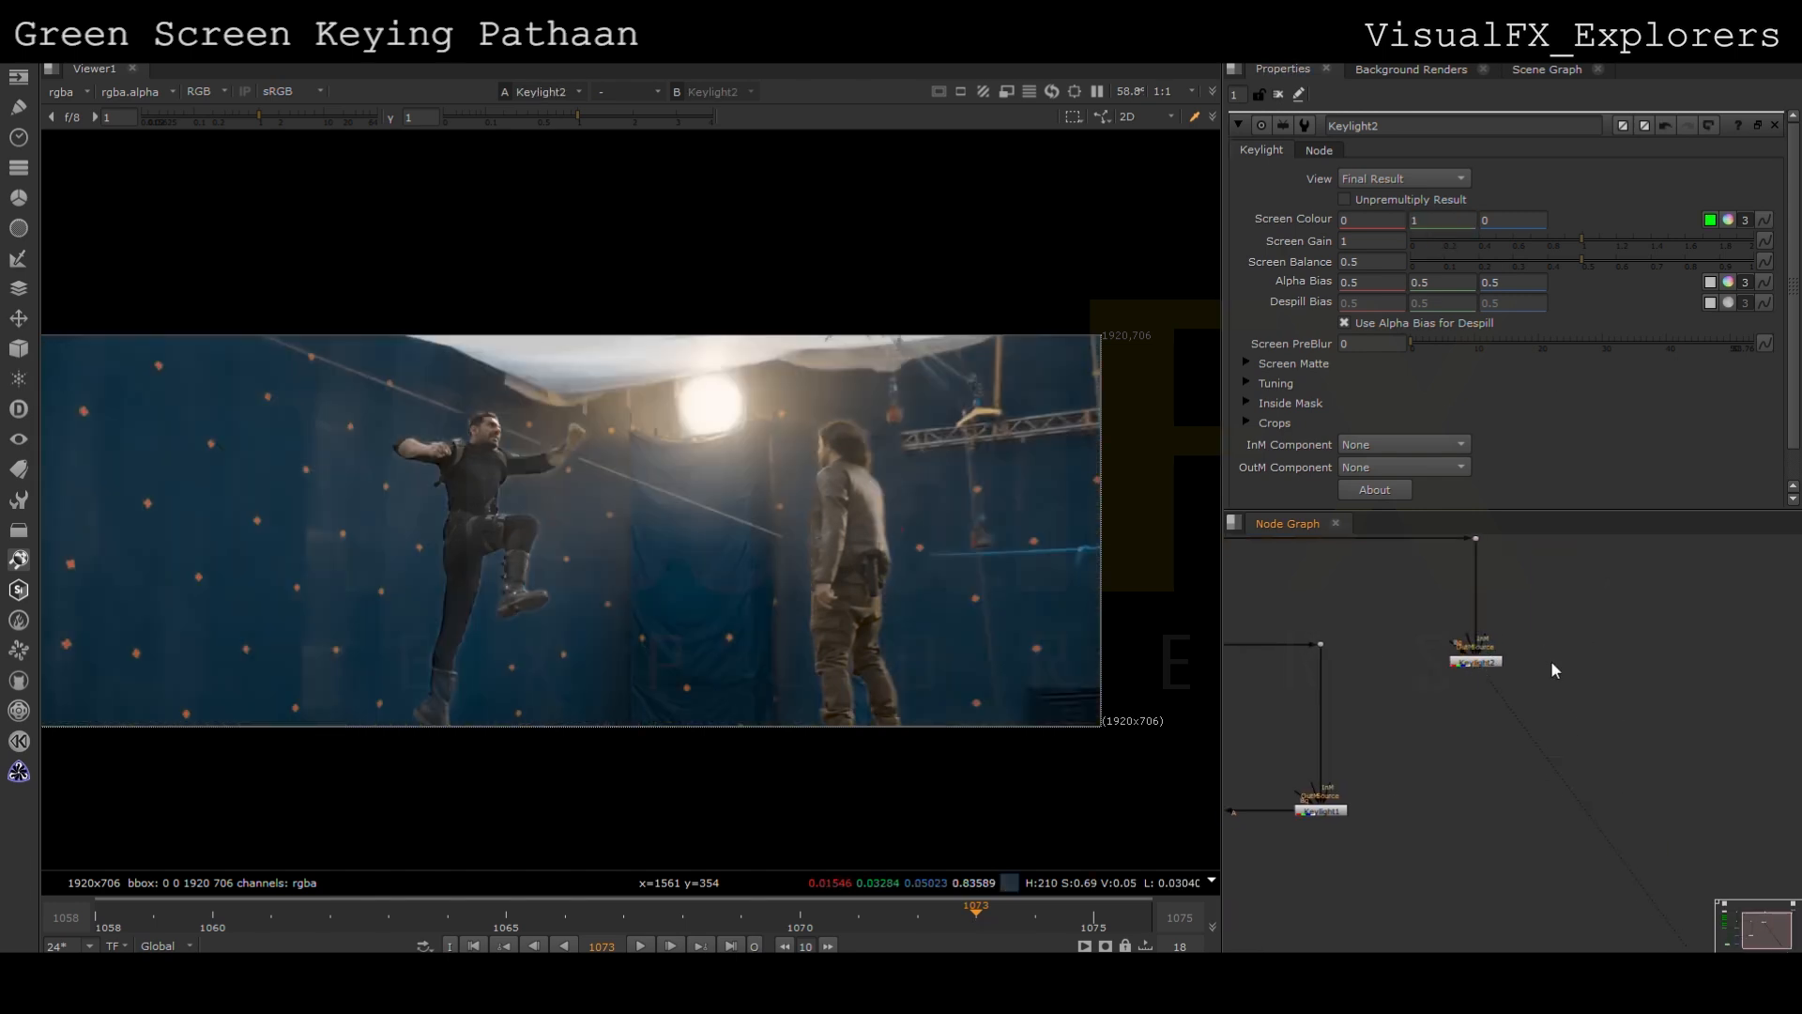
Add a Merge between the new Keylight and the source plate, set its operation to minus, and view it
key(m)
drag(1521, 656, 1576, 666)
key(1)
click(1370, 176)
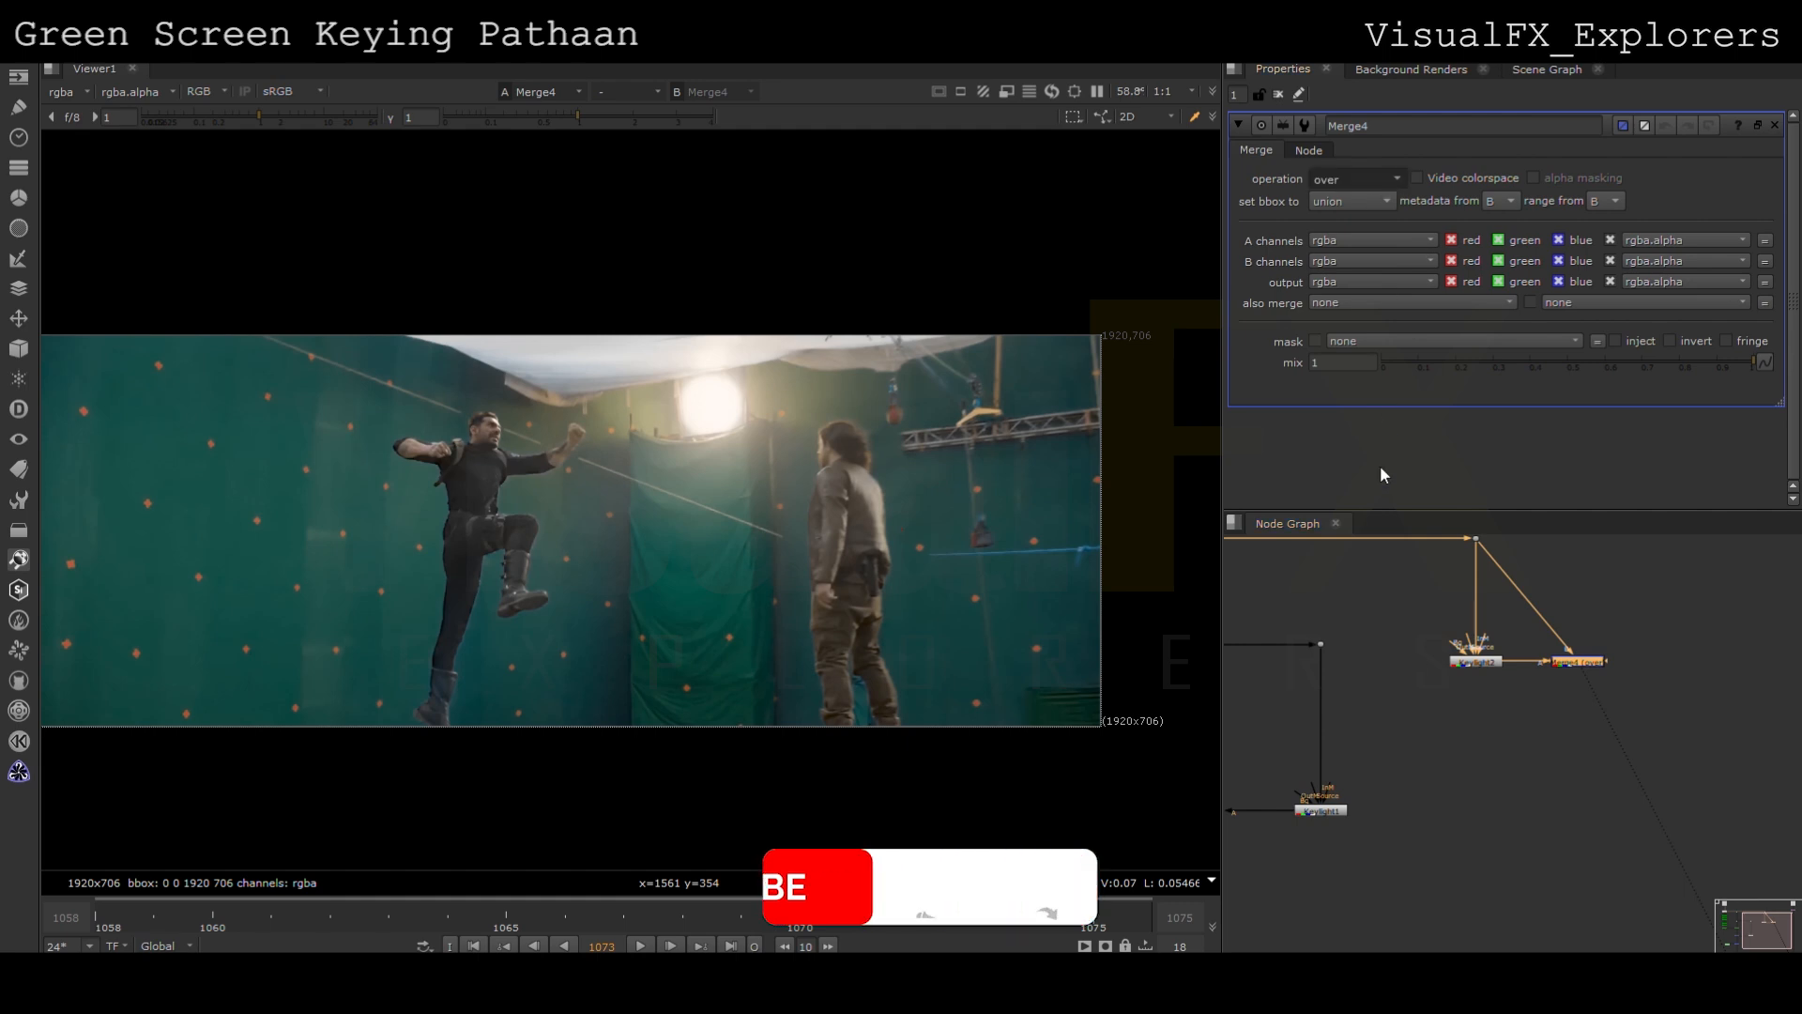
click(1377, 400)
key(shift+x)
Add a Saturation node below the minus Merge, view it, and set saturation to 0
click(1470, 686)
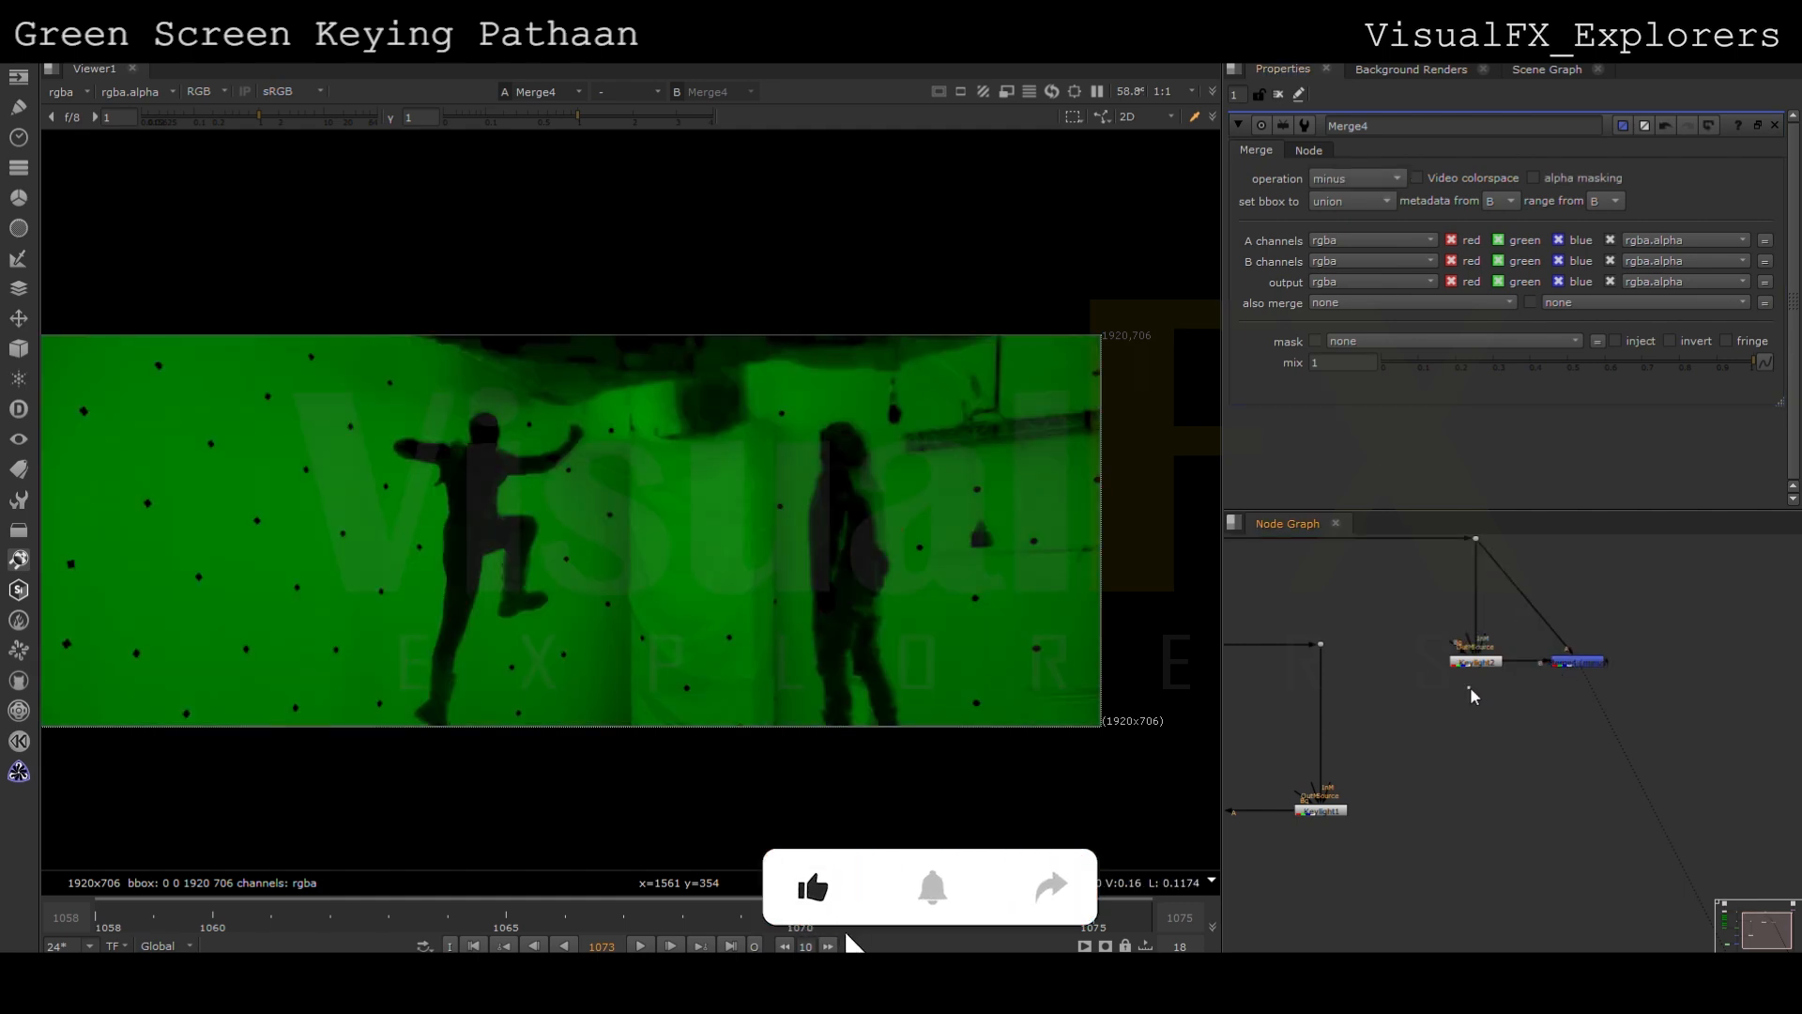
key(s)
drag(1470, 688, 1579, 709)
key(1)
drag(1563, 199, 1403, 199)
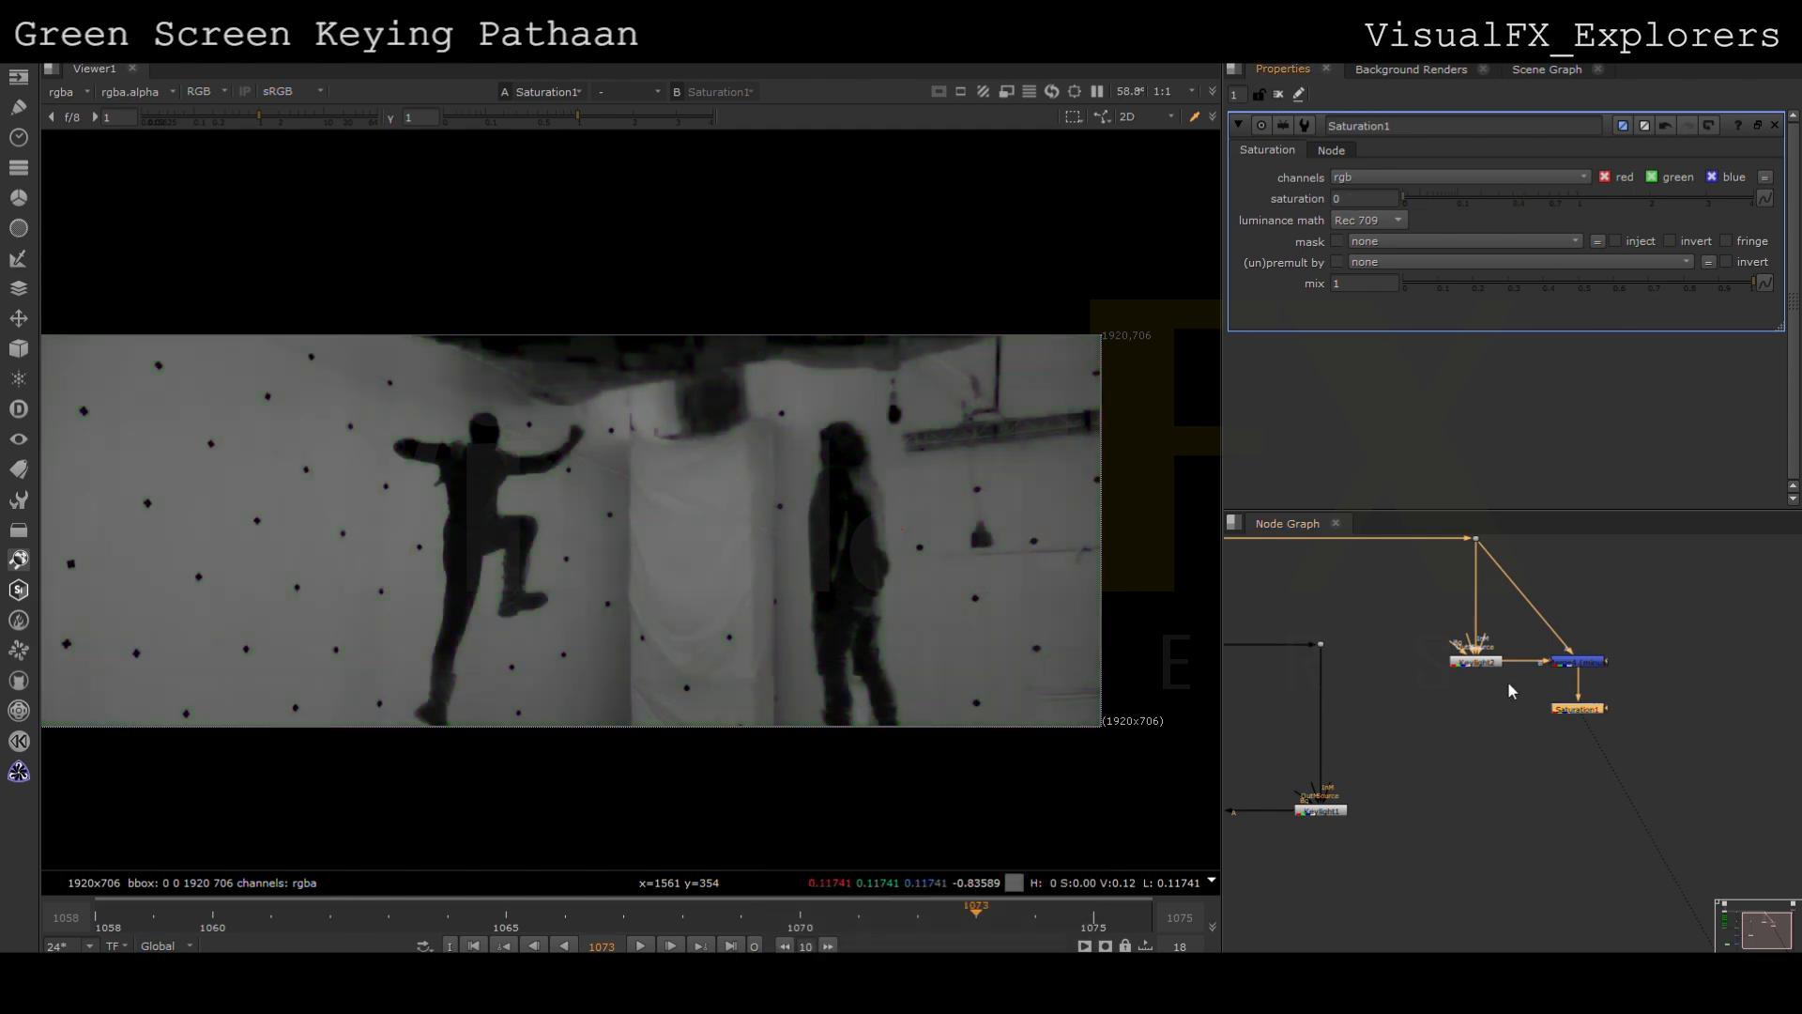
Add a Merge below the new Keylight that takes in the desaturated spill, and change its blend operation
click(1476, 709)
key(m)
drag(1482, 691, 1485, 662)
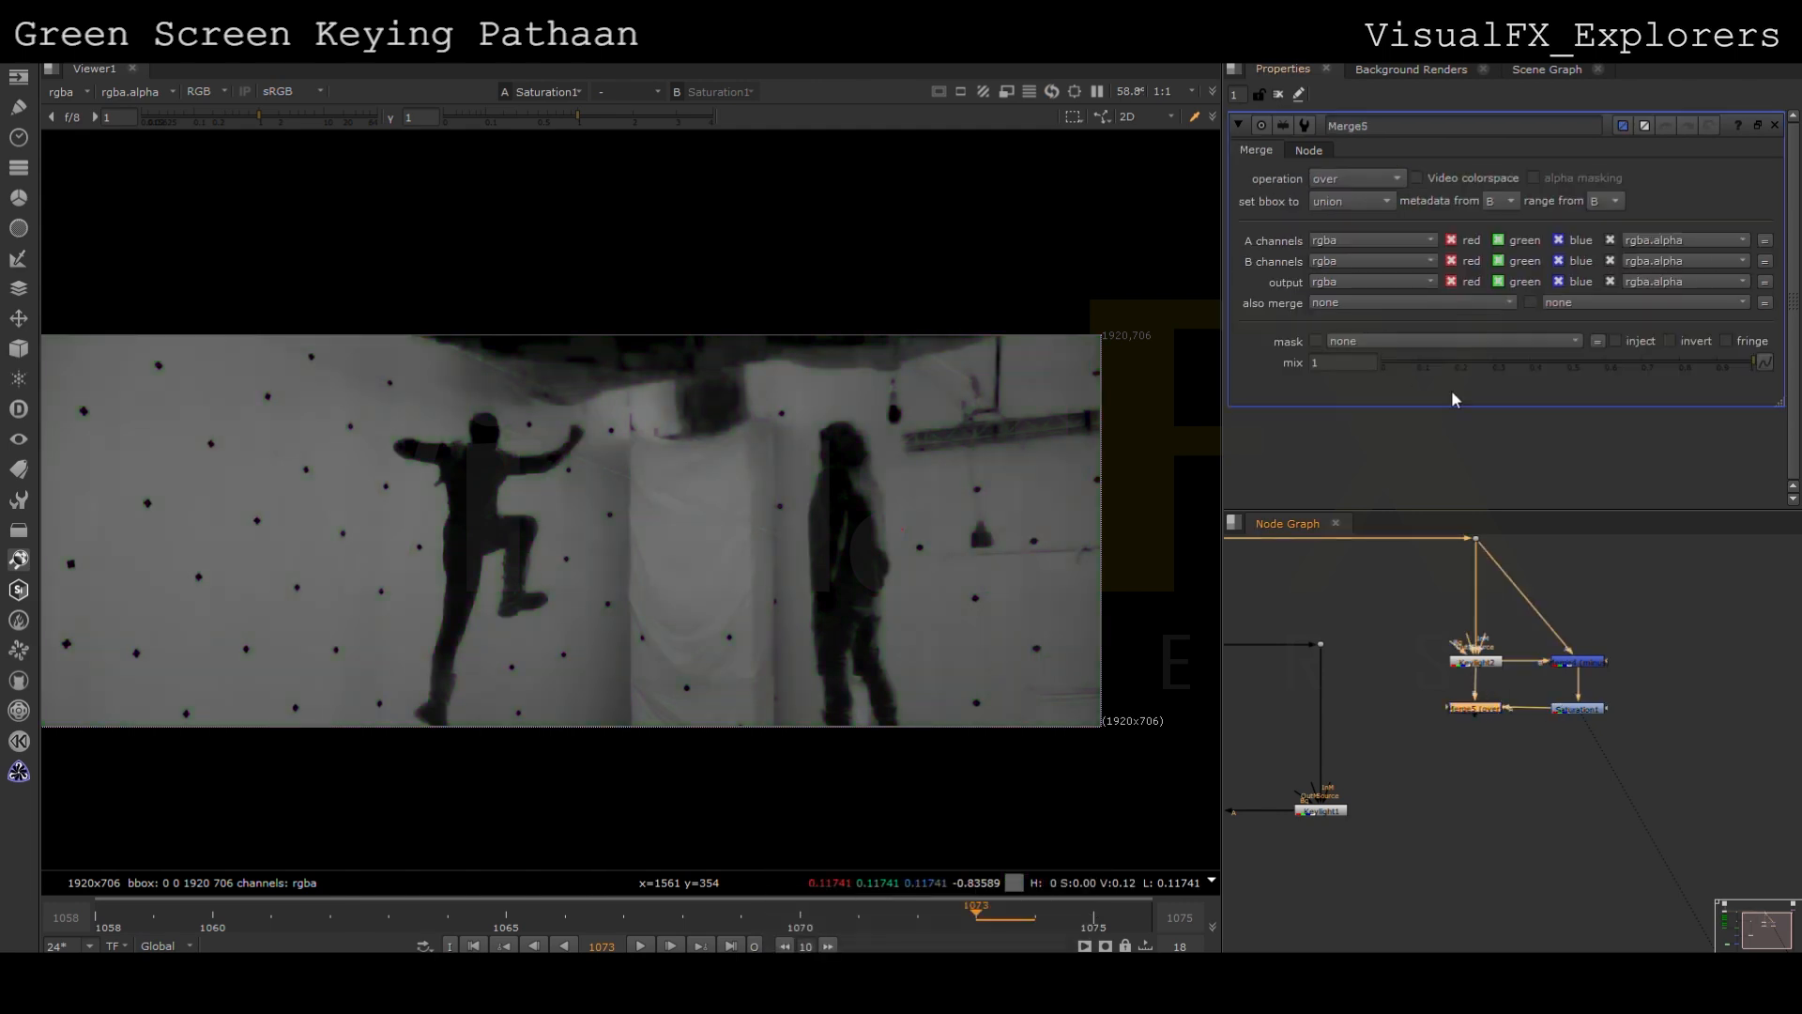
click(1364, 493)
Square up the despill connections with a dot and place a Copy node below, fed by the stencil Merge's matte
scroll(1470, 672, down, 2)
ctrl+drag(1508, 619, 1545, 584)
middle_drag(1452, 872, 1466, 806)
scroll(1480, 813, up, 2)
drag(1467, 809, 1235, 760)
scroll(1480, 813, down, 1)
drag(1495, 713, 1490, 594)
mouse_move(1482, 805)
mouse_down()
mouse_move(1491, 760)
mouse_move(1493, 800)
mouse_up()
Add a Premult node below the Copy and align the matte and output connections into the final Merge
click(1471, 799)
key(p)
scroll(1414, 801, down, 2)
drag(1283, 791, 1464, 800)
drag(1282, 848, 1479, 849)
scroll(1463, 844, down, 3)
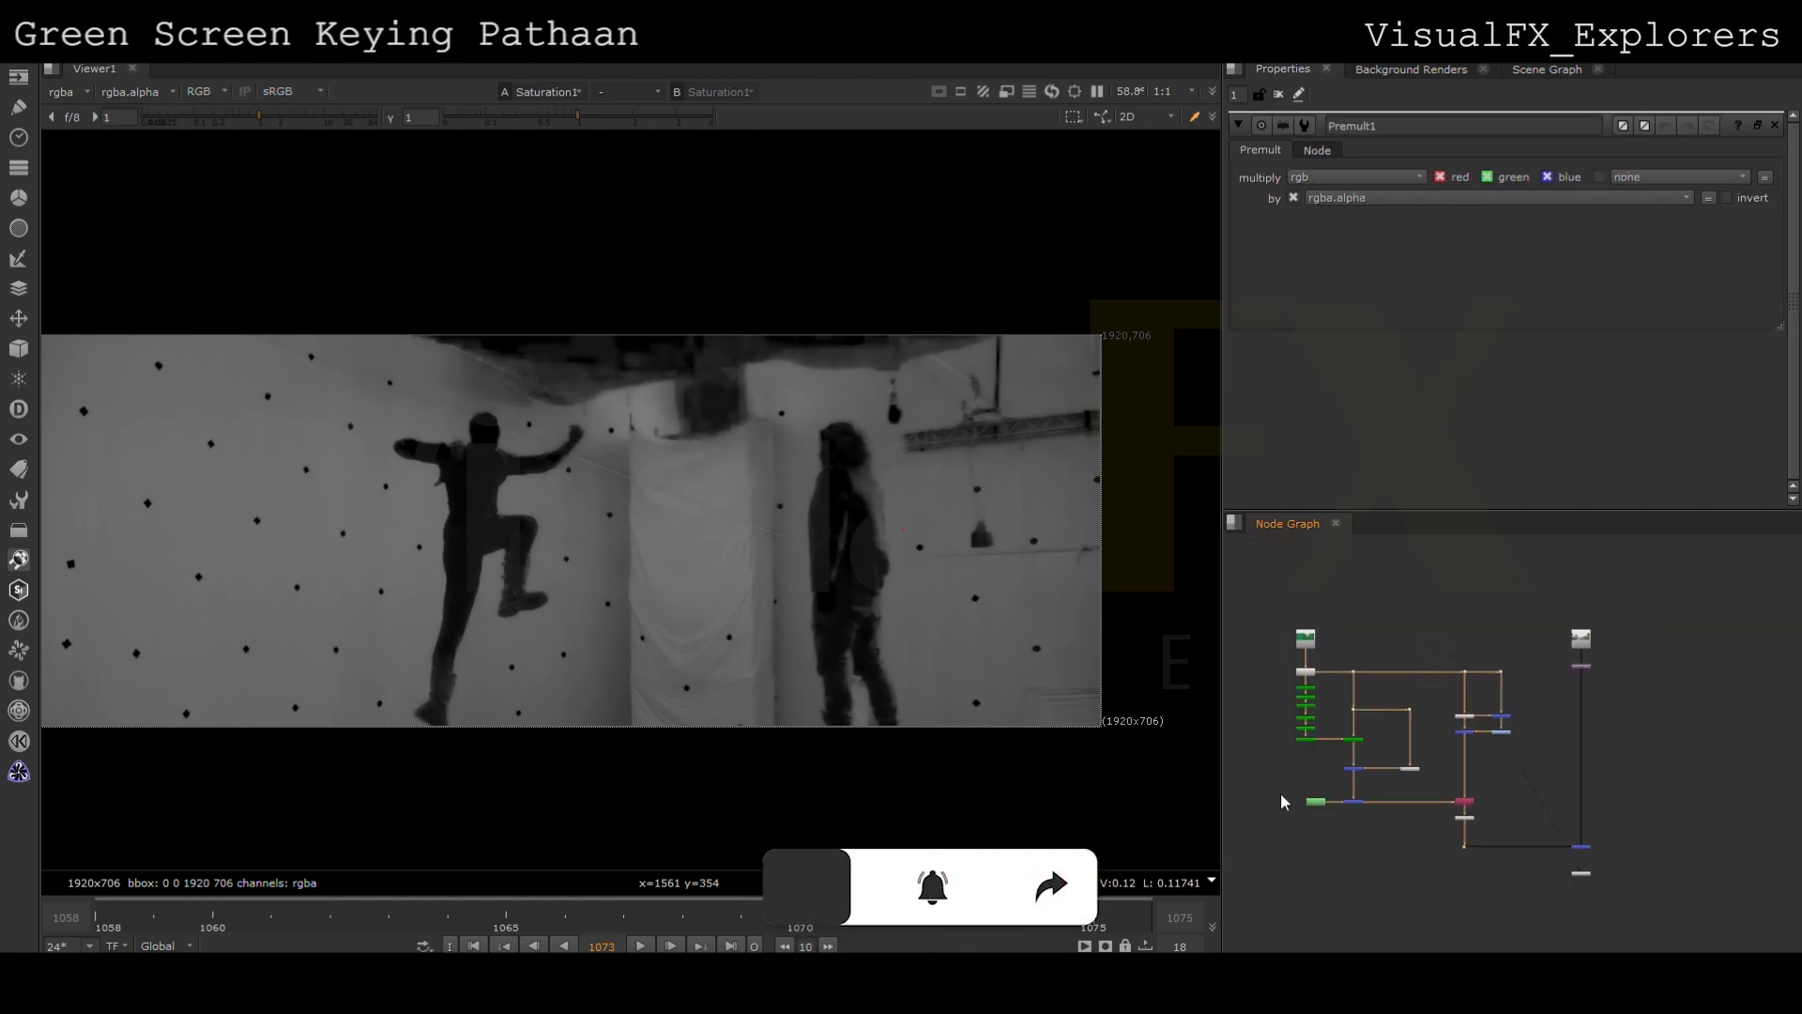
Lower the Copy, Premult and final Merge, and realign the stencil Merge and its Roto with the matte branch
drag(1292, 792, 1614, 904)
drag(1474, 816, 1464, 918)
click(1359, 913)
drag(1356, 911, 1357, 854)
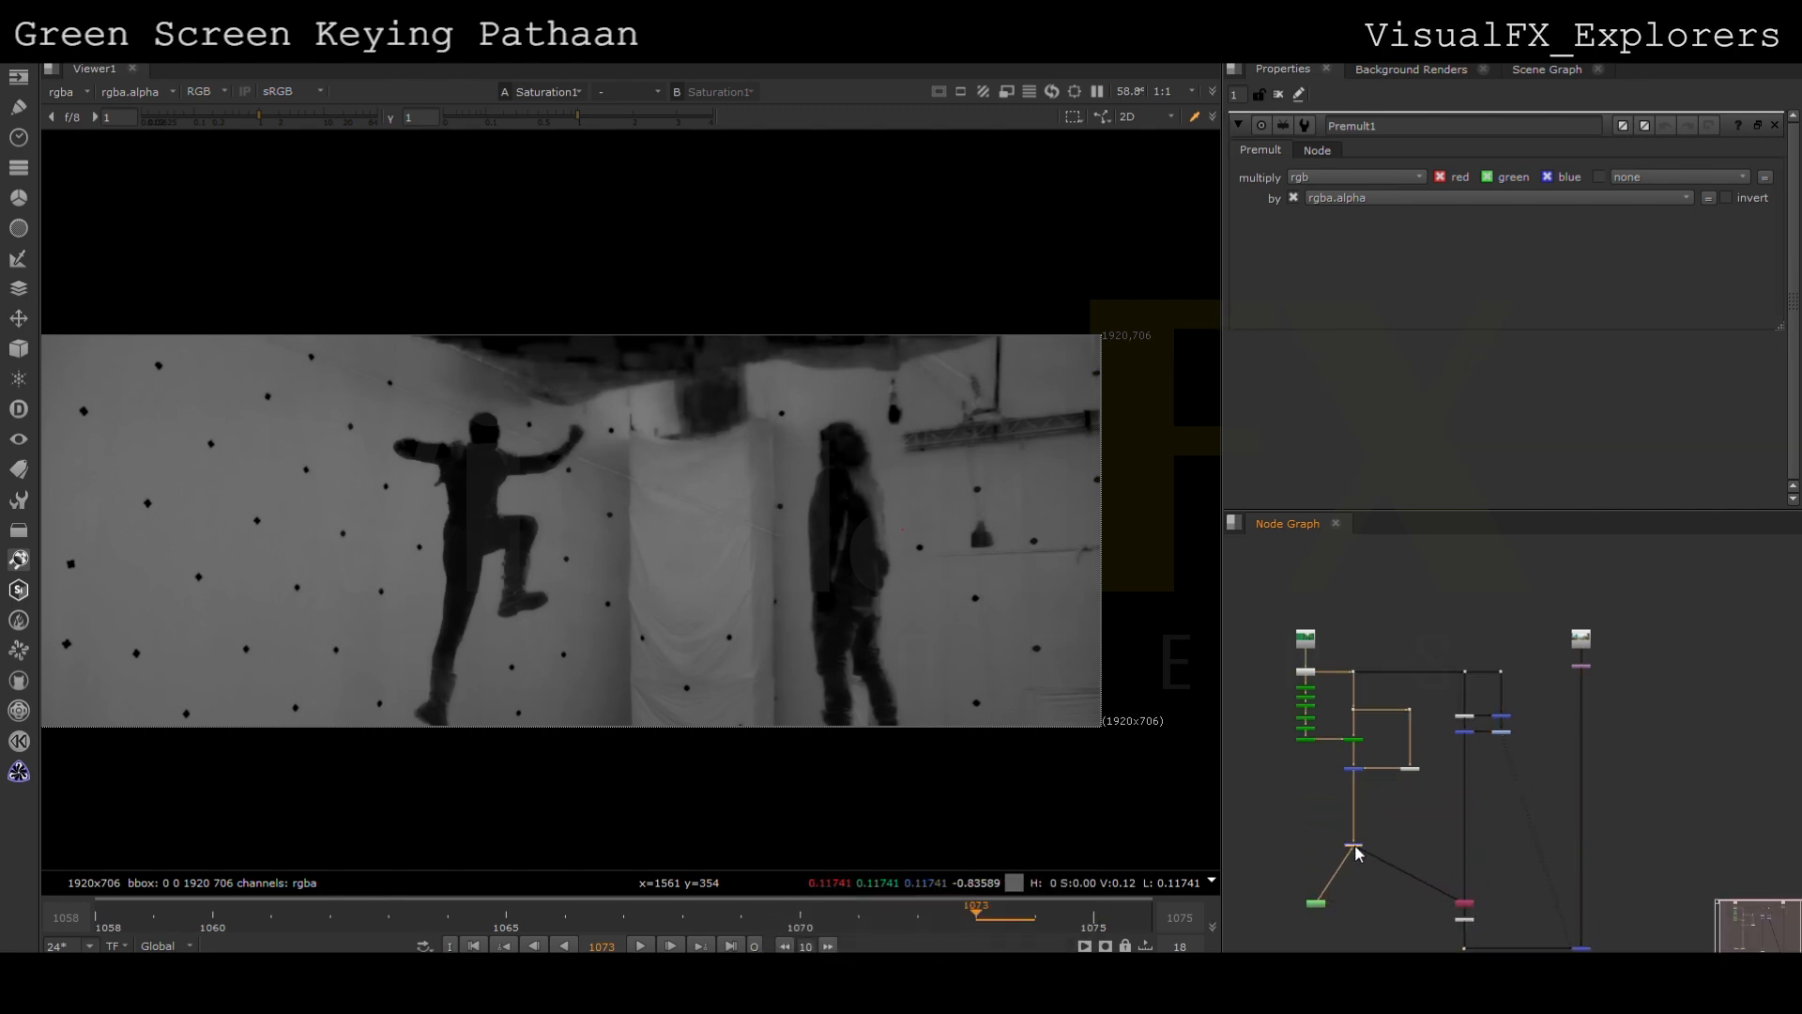
drag(1317, 899, 1311, 849)
Show the final Merge's composite in the viewer and look over the despill nodes
scroll(1363, 836, down, 3)
middle_drag(1449, 853, 1448, 737)
scroll(1497, 777, up, 4)
click(1493, 776)
key(1)
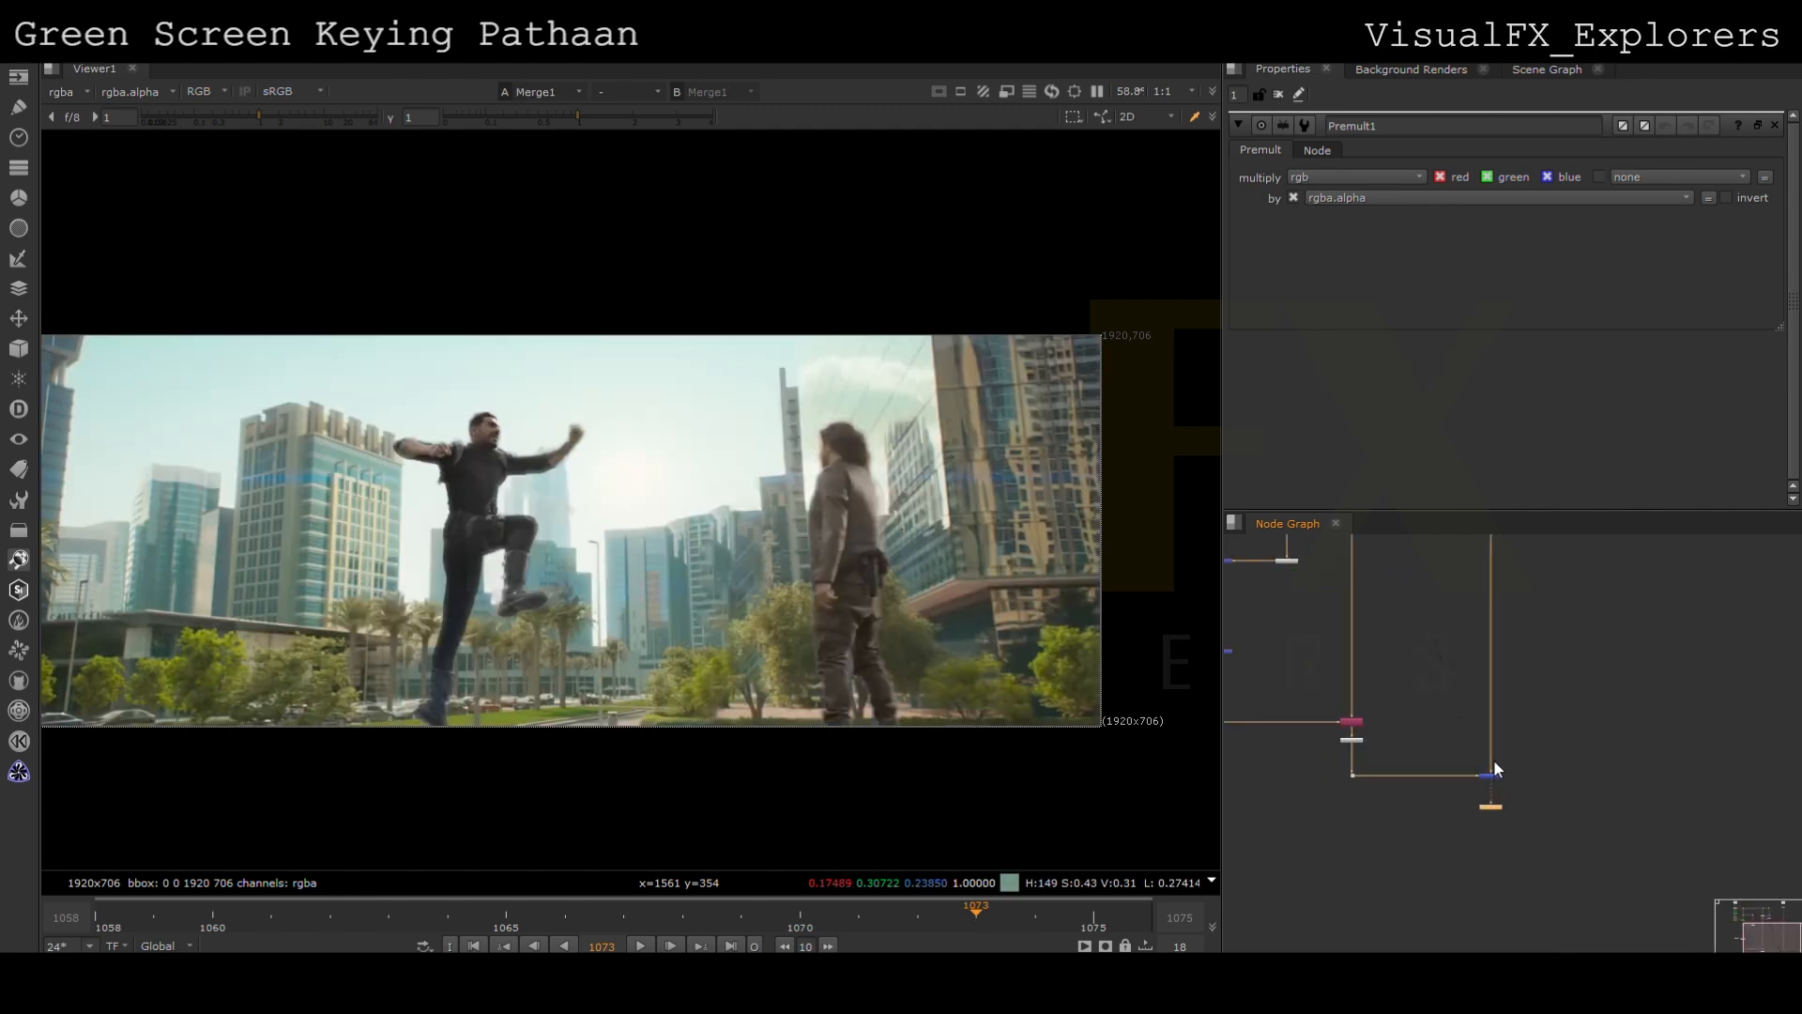
middle_drag(1473, 655, 1517, 796)
click(1367, 621)
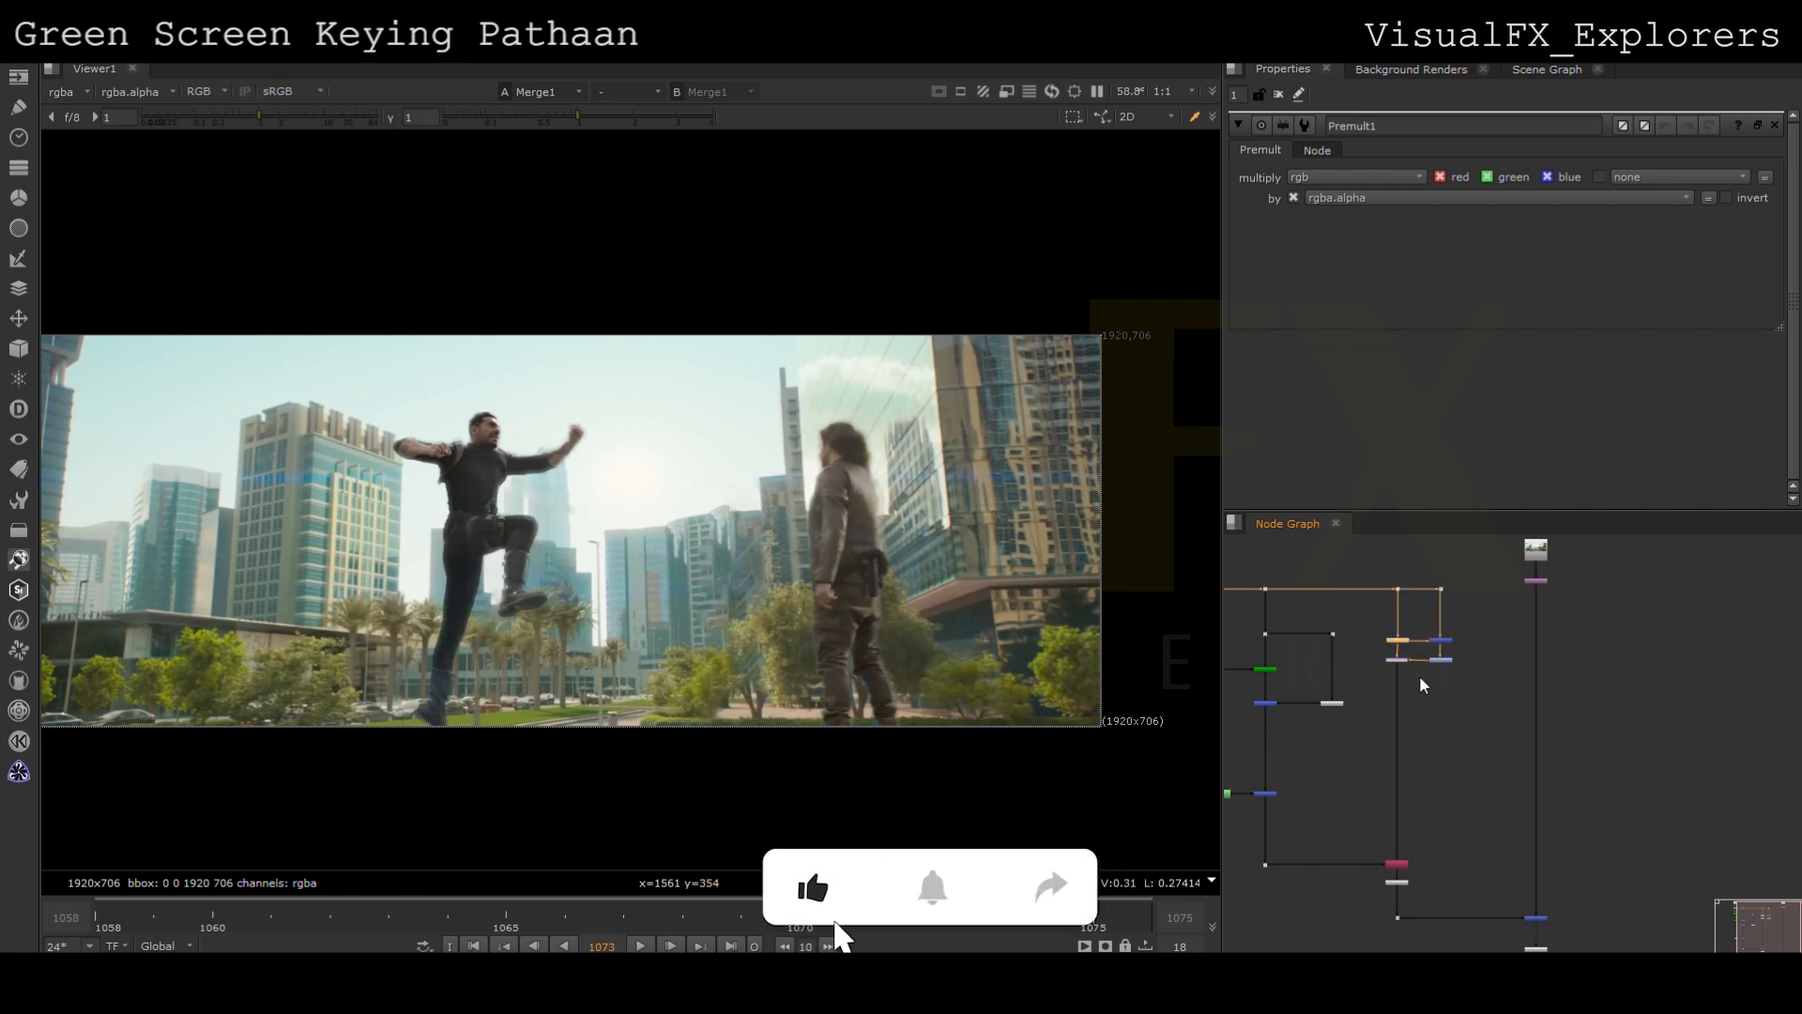
Lower the final Merge, its elbow dot and the node beneath it to make room below the Premult
scroll(1531, 770, down, 2)
middle_drag(1414, 866, 1371, 644)
drag(1371, 644, 1485, 748)
scroll(554, 460, up, 3)
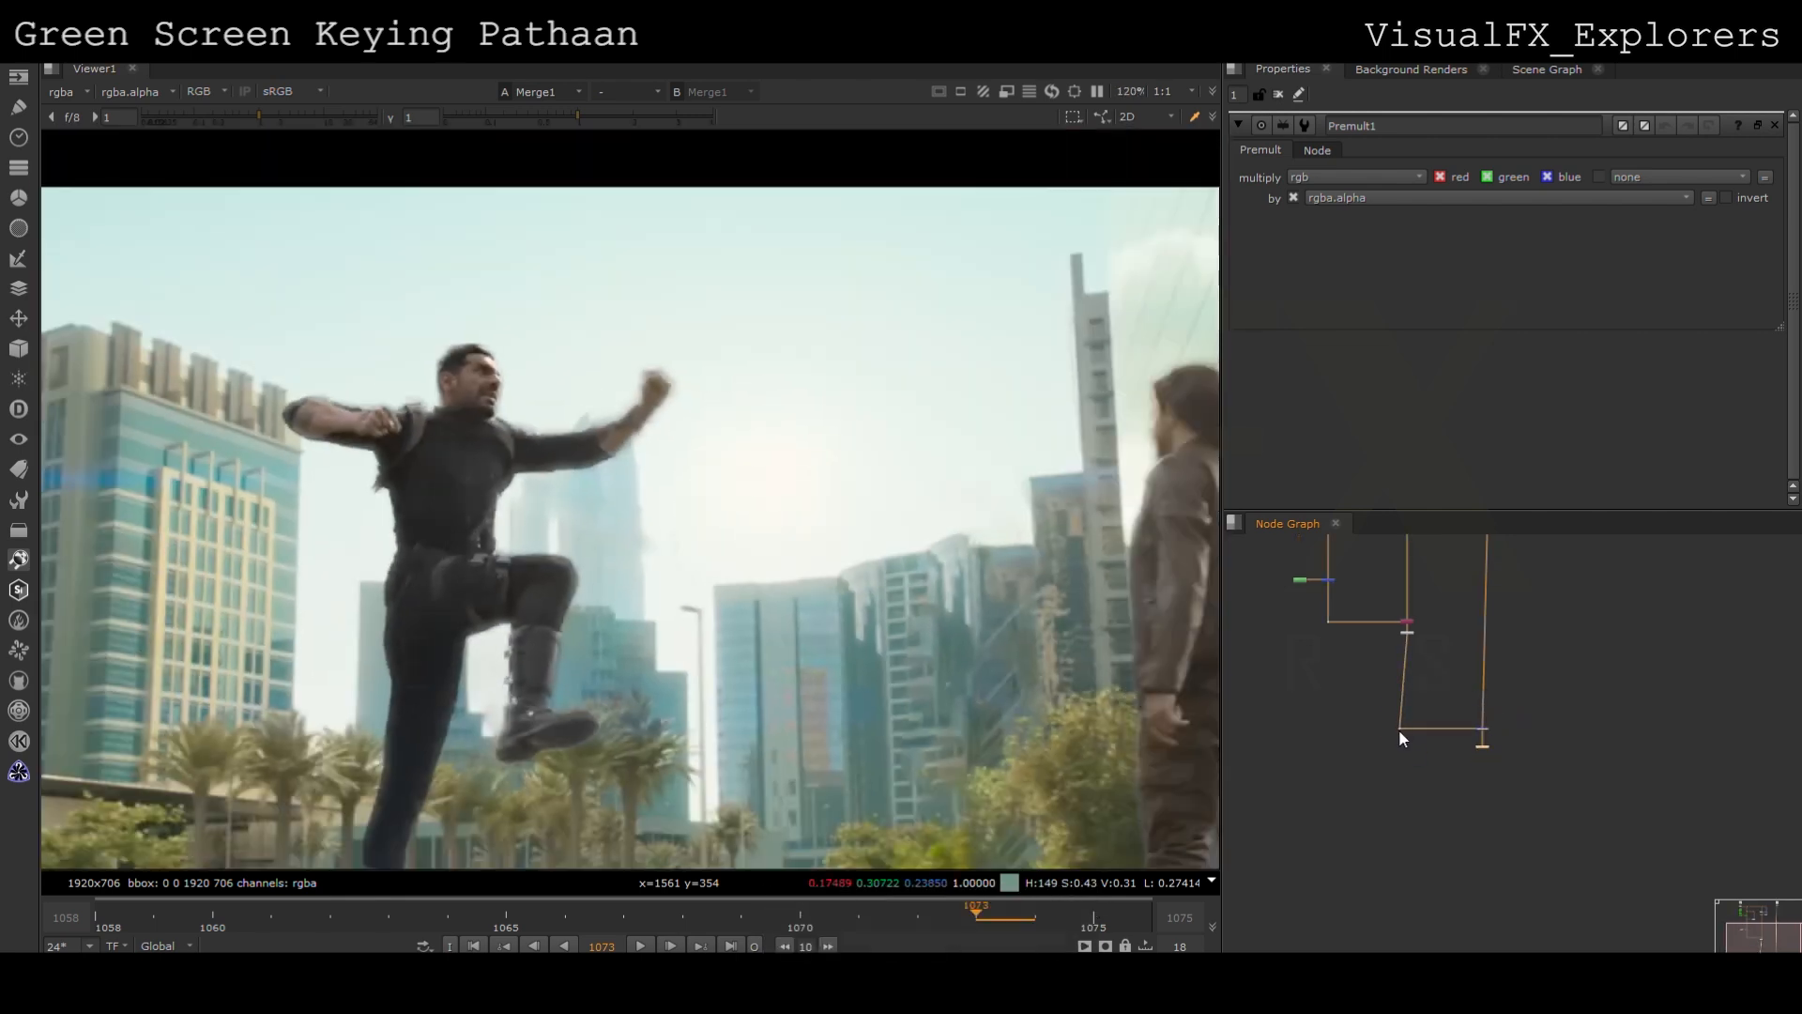
scroll(1400, 729, up, 2)
scroll(1401, 729, up, 4)
middle_drag(1401, 729, 1417, 728)
click(1506, 753)
scroll(1561, 752, down, 3)
click(1642, 740)
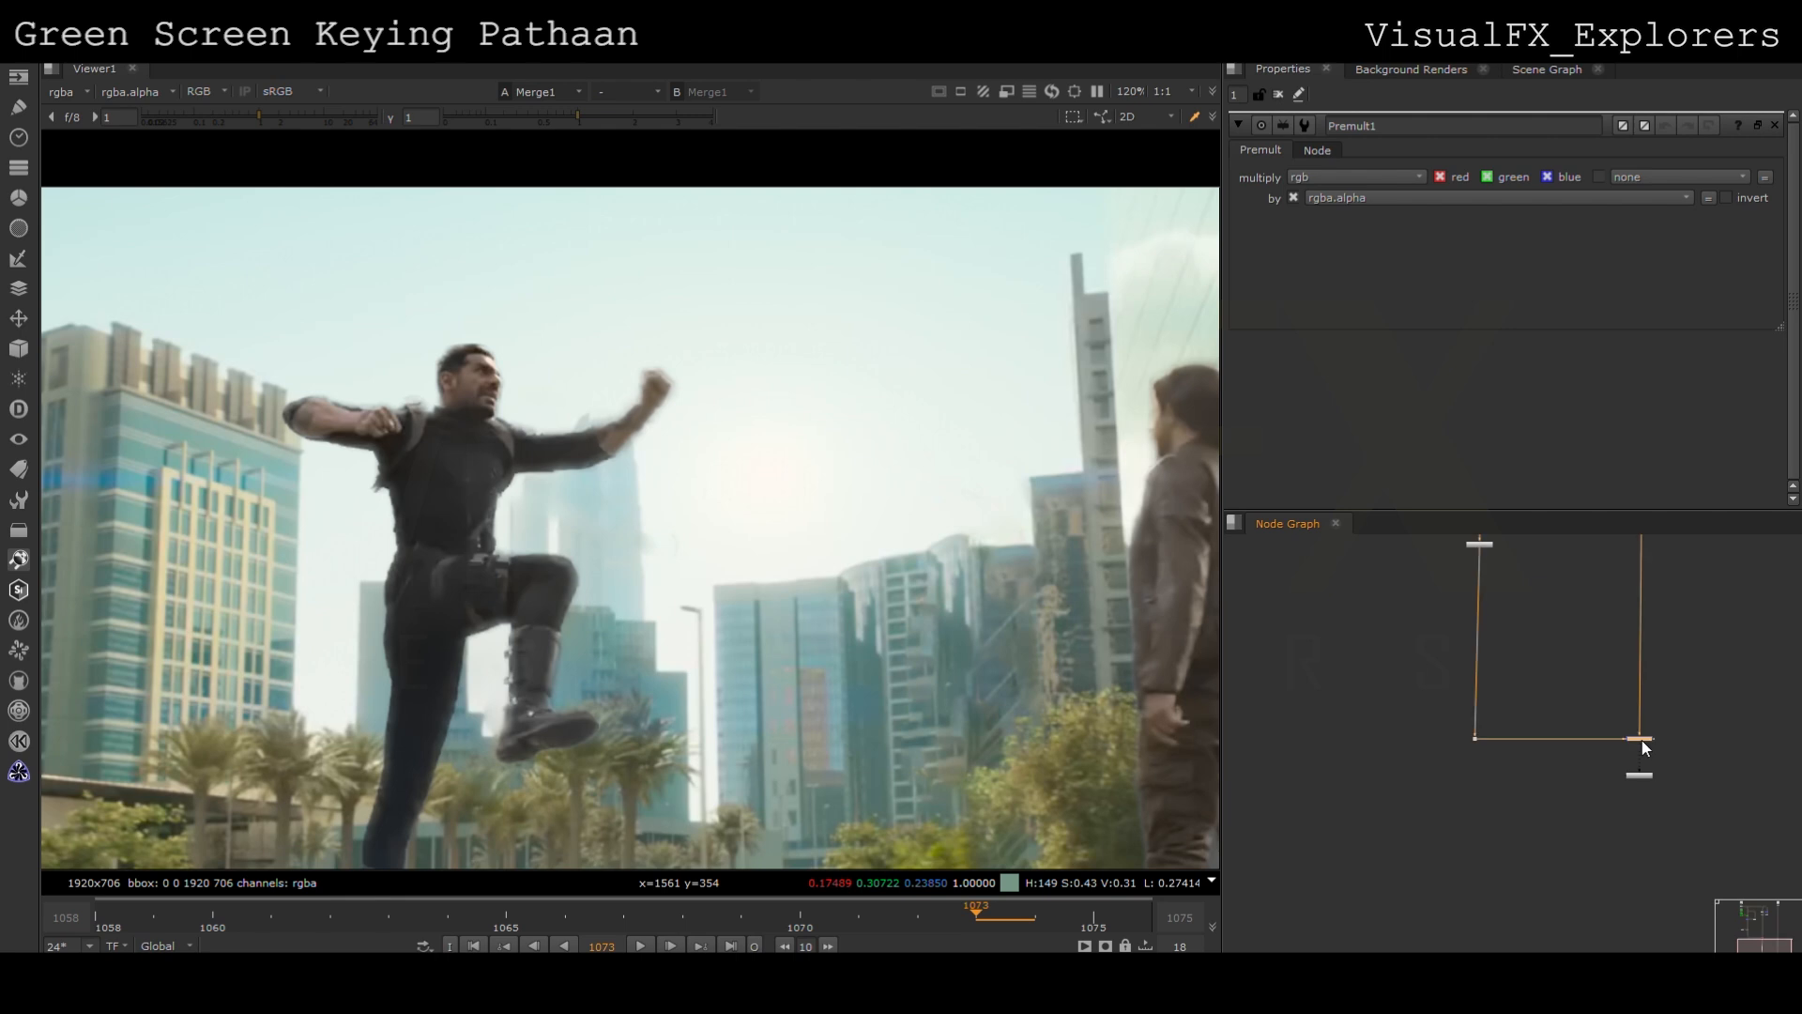
Insert an EdgeBlur node between the Premult and the elbow dot leading to the final Merge
middle_drag(1451, 641, 1441, 696)
scroll(1441, 696, up, 1)
click(1414, 669)
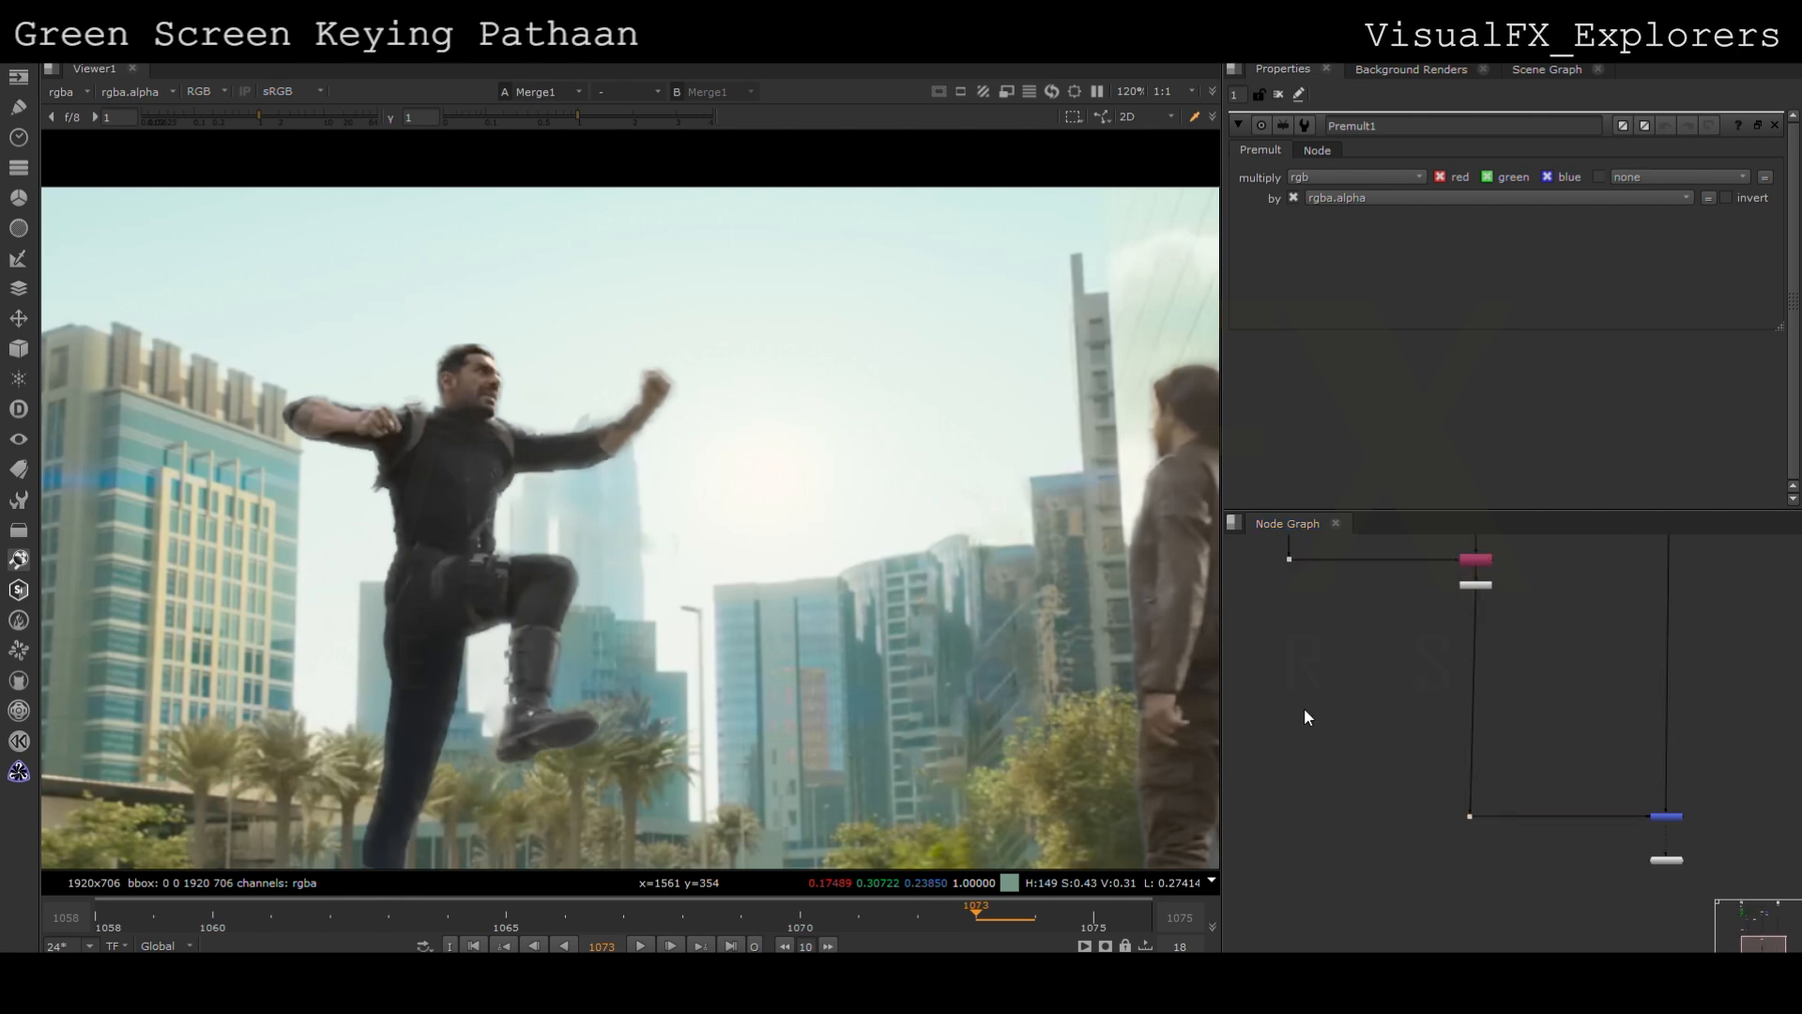
key(Return)
drag(1414, 672, 1470, 672)
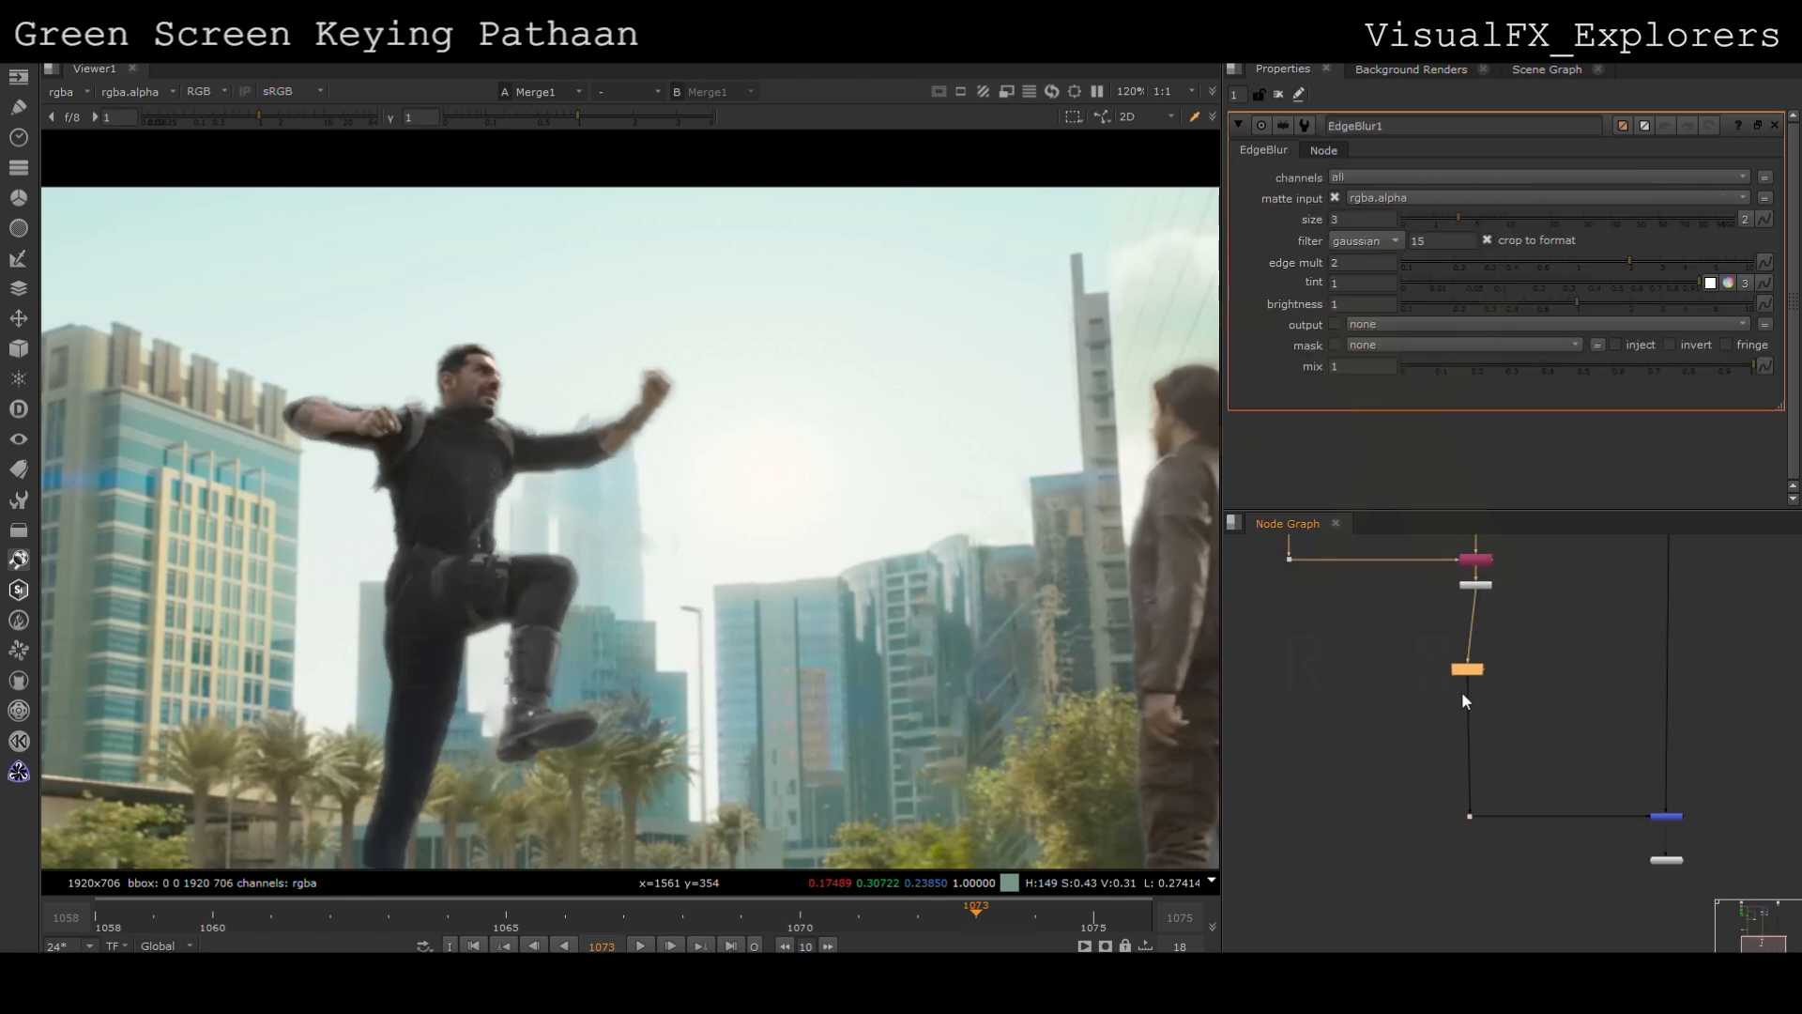
Add a Roto node connected to the EdgeBlur and draw a closed shape around the jumping actor's raised fist
click(1523, 681)
key(o)
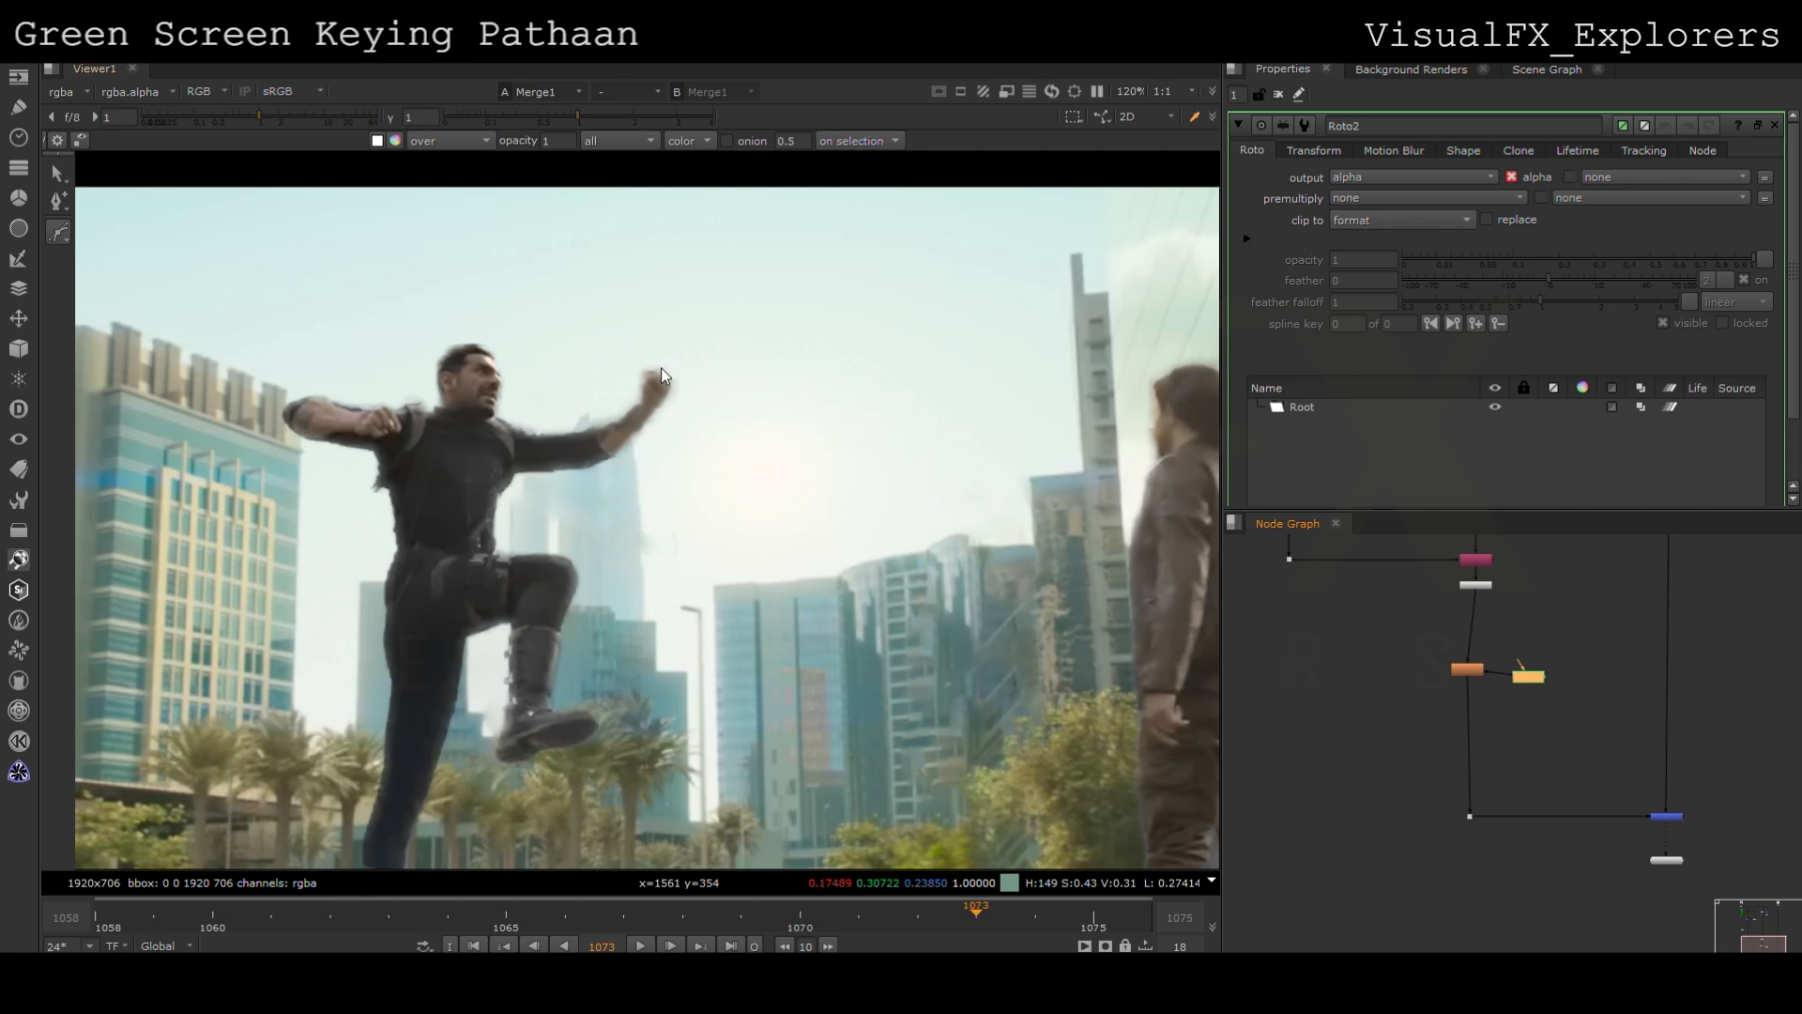
click(665, 352)
click(628, 335)
click(608, 372)
click(686, 358)
click(666, 352)
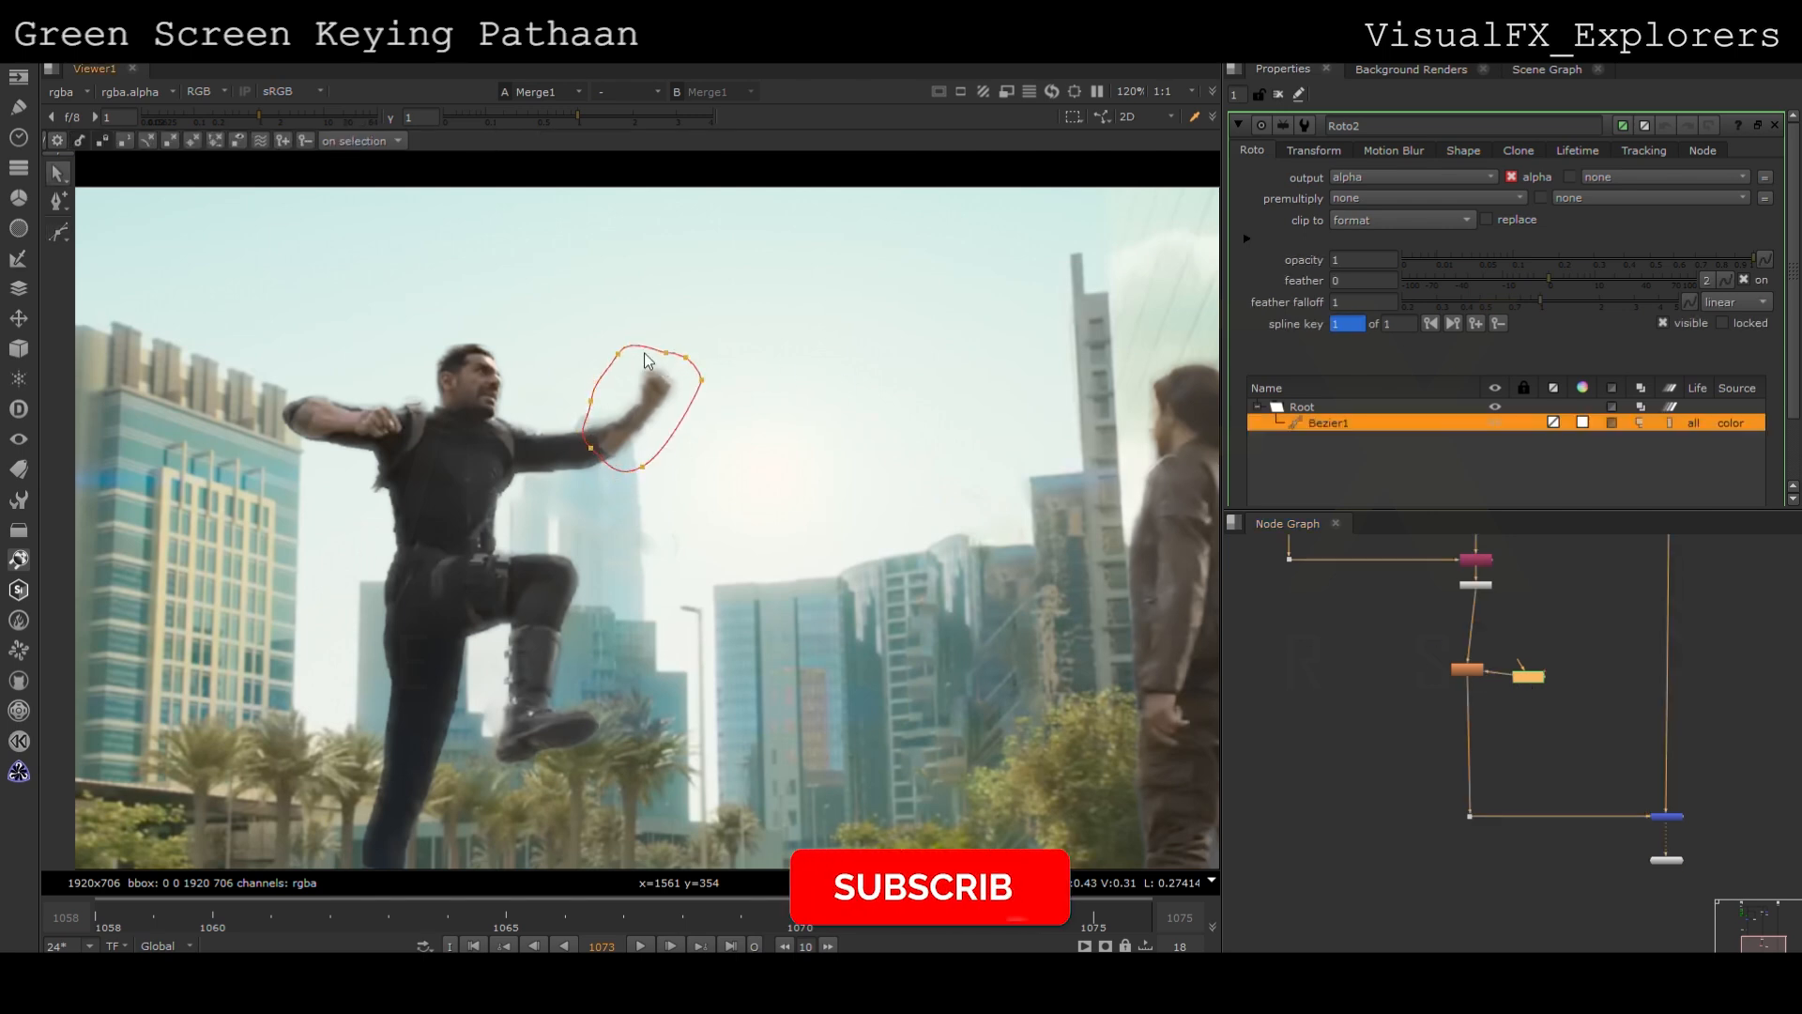
Feather all points of the fist shape outward and shift the shape slightly over the fist
key(ctrl+a)
key(e)
drag(681, 422, 692, 420)
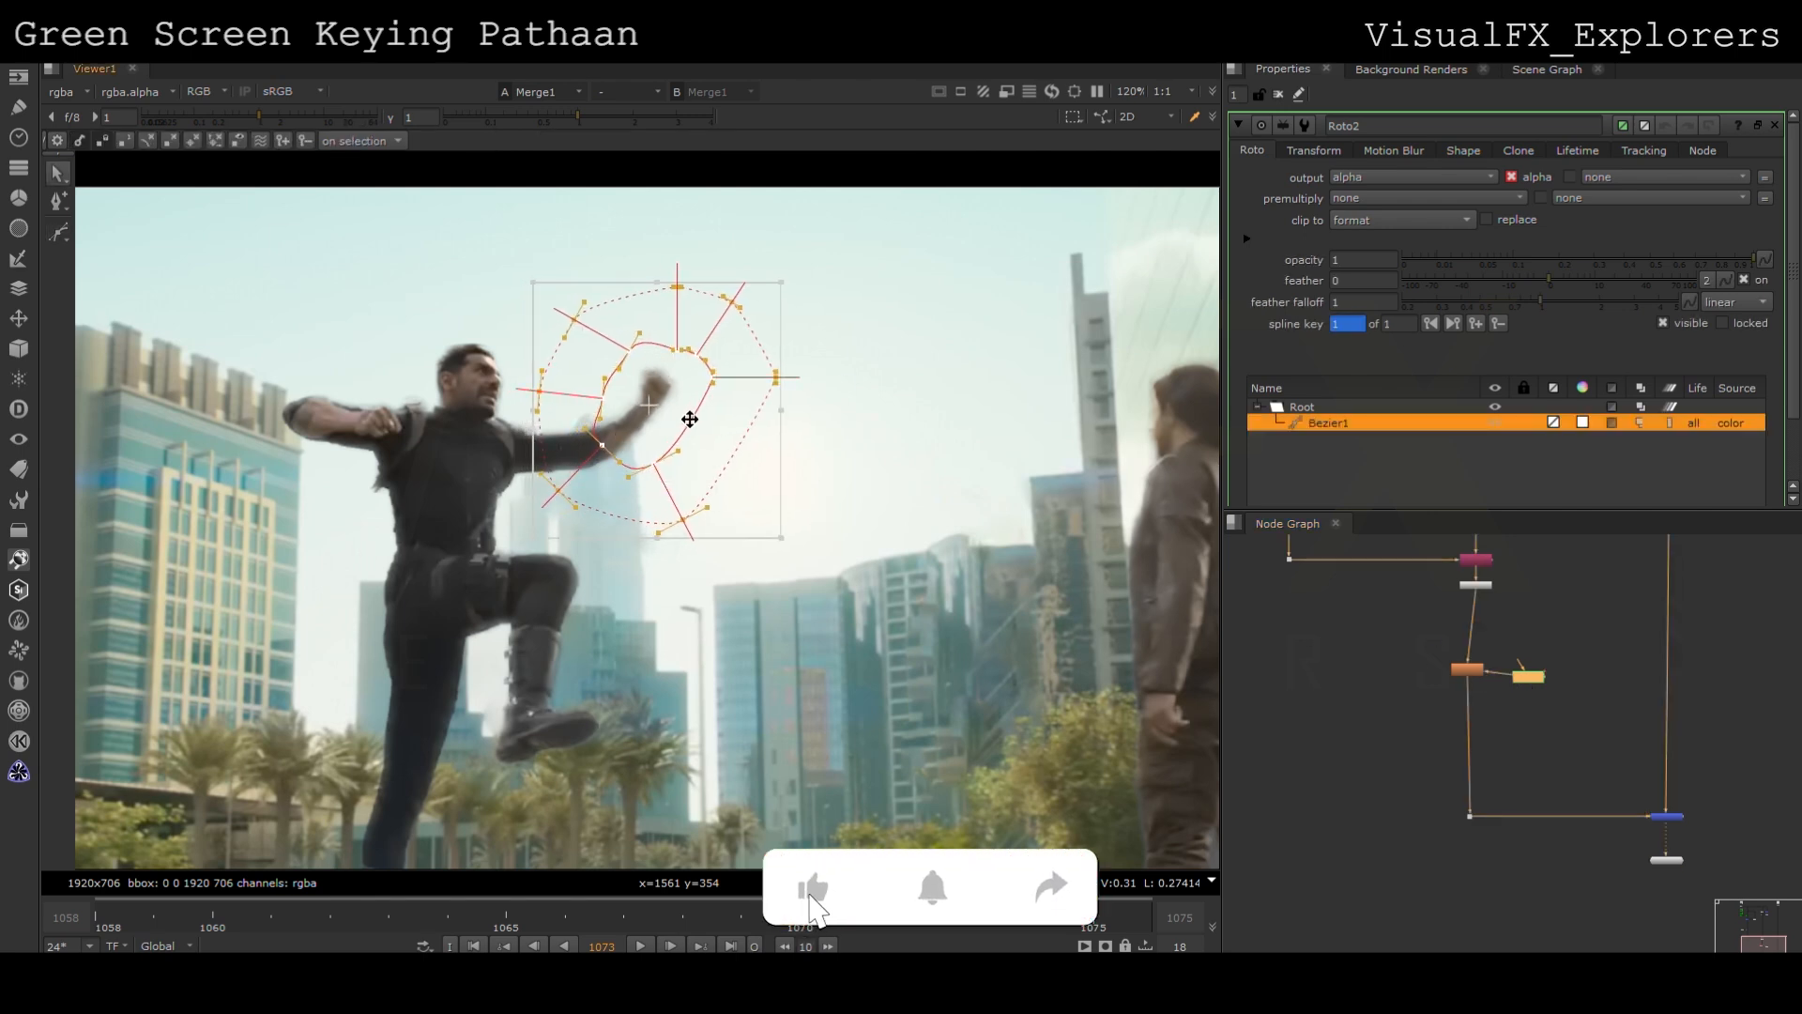
Tidy the fist mask's Roto beside its EdgeBlur and insert a second EdgeBlur directly below the first
click(1476, 670)
drag(1514, 686, 1514, 679)
click(1446, 700)
key(ctrl+v)
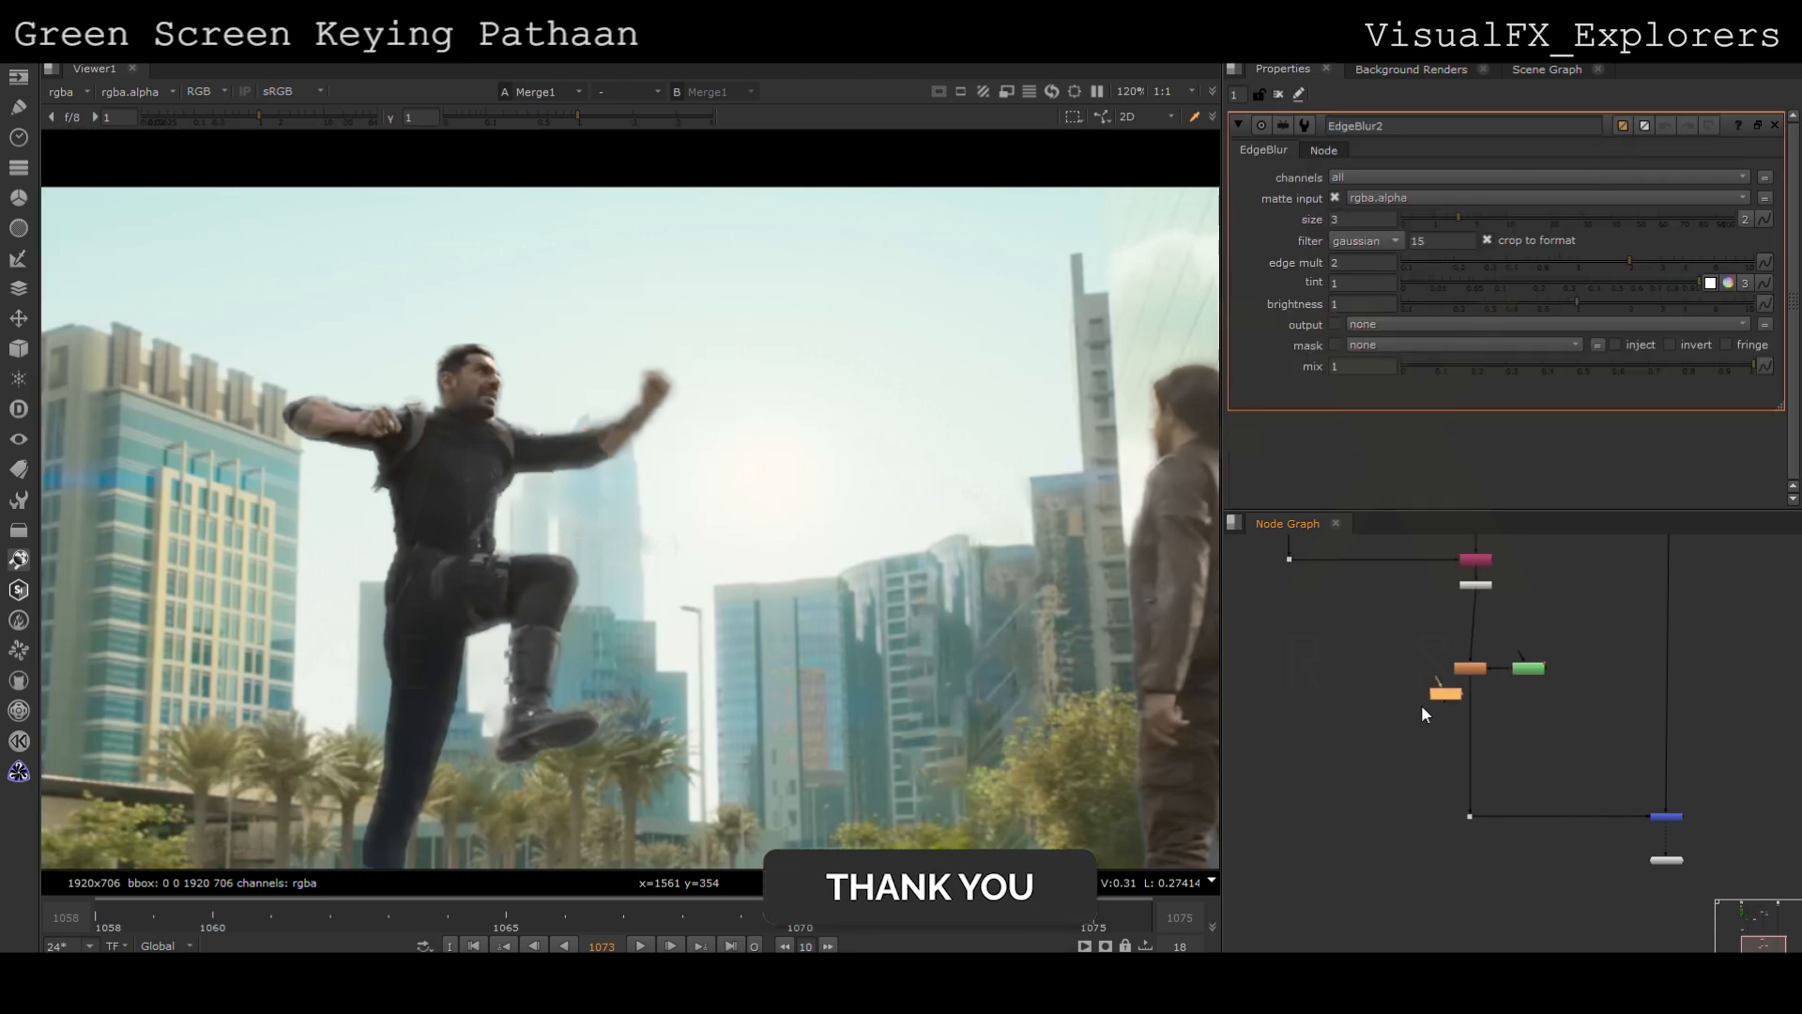
drag(1444, 695, 1468, 703)
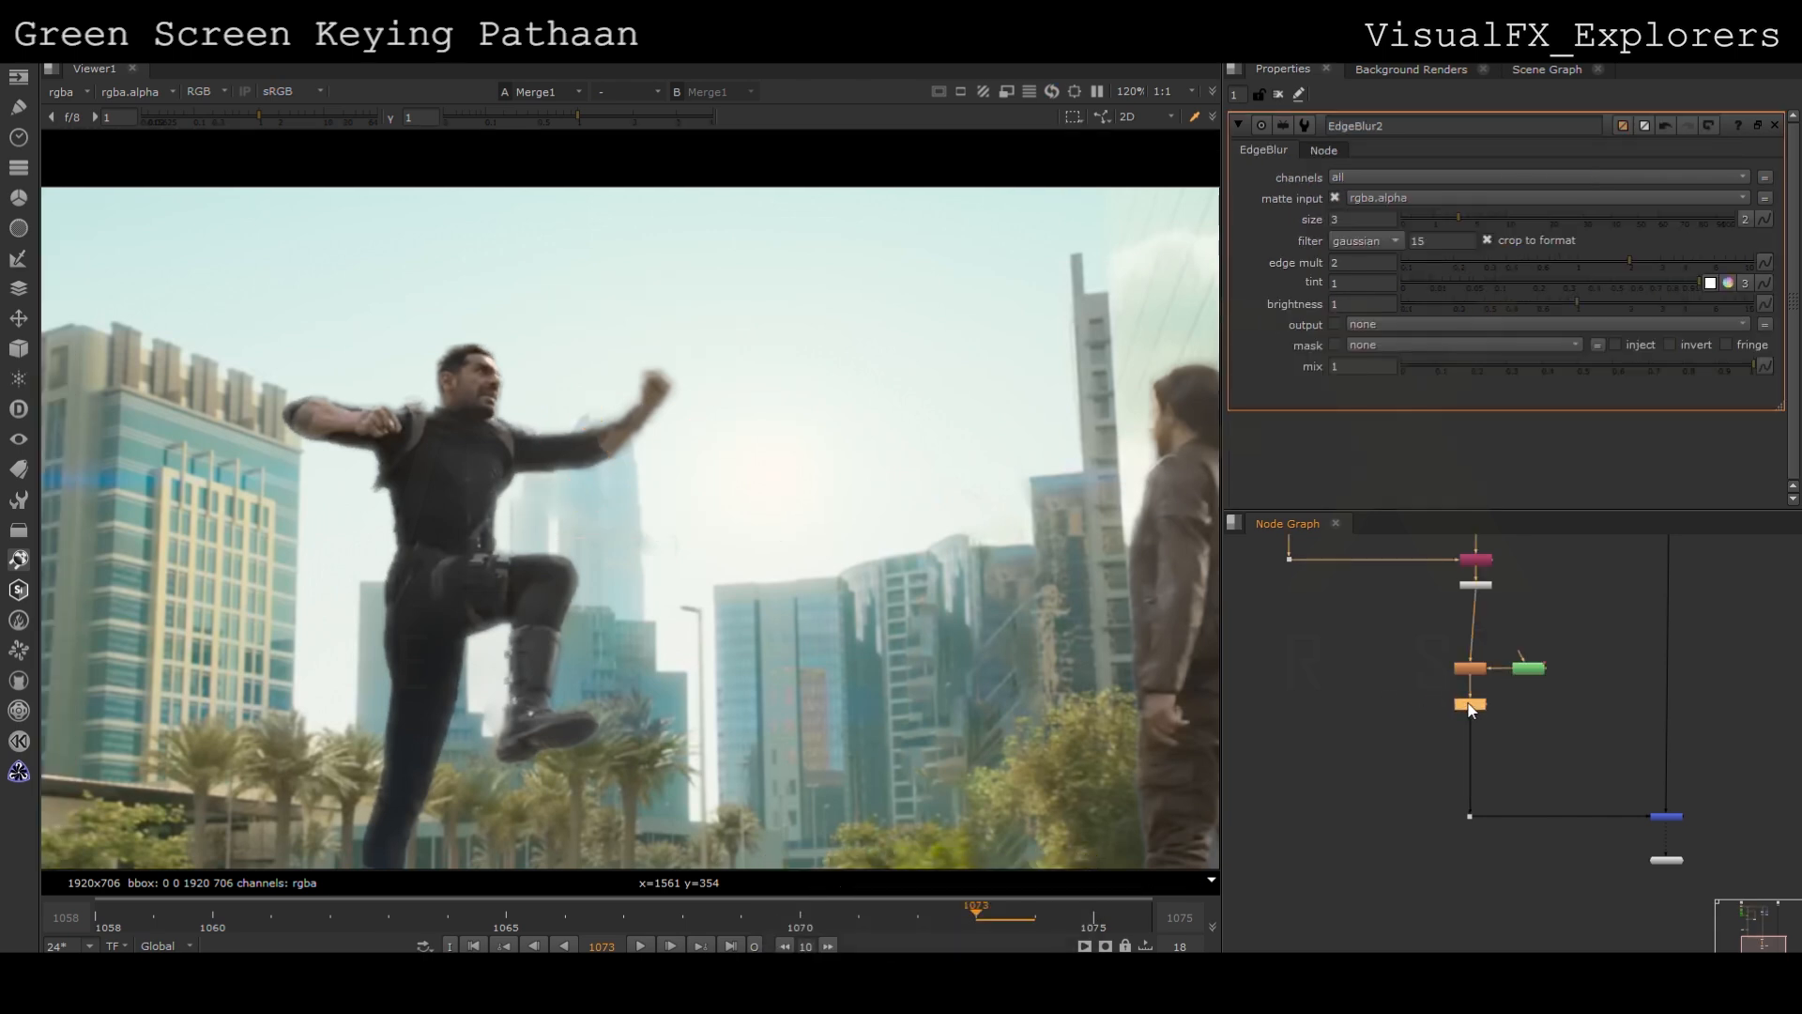
Set the second EdgeBlur's size to 0.65 and check the actors' edges up close and in the full frame
scroll(769, 621, down, 2)
scroll(769, 627, down, 2)
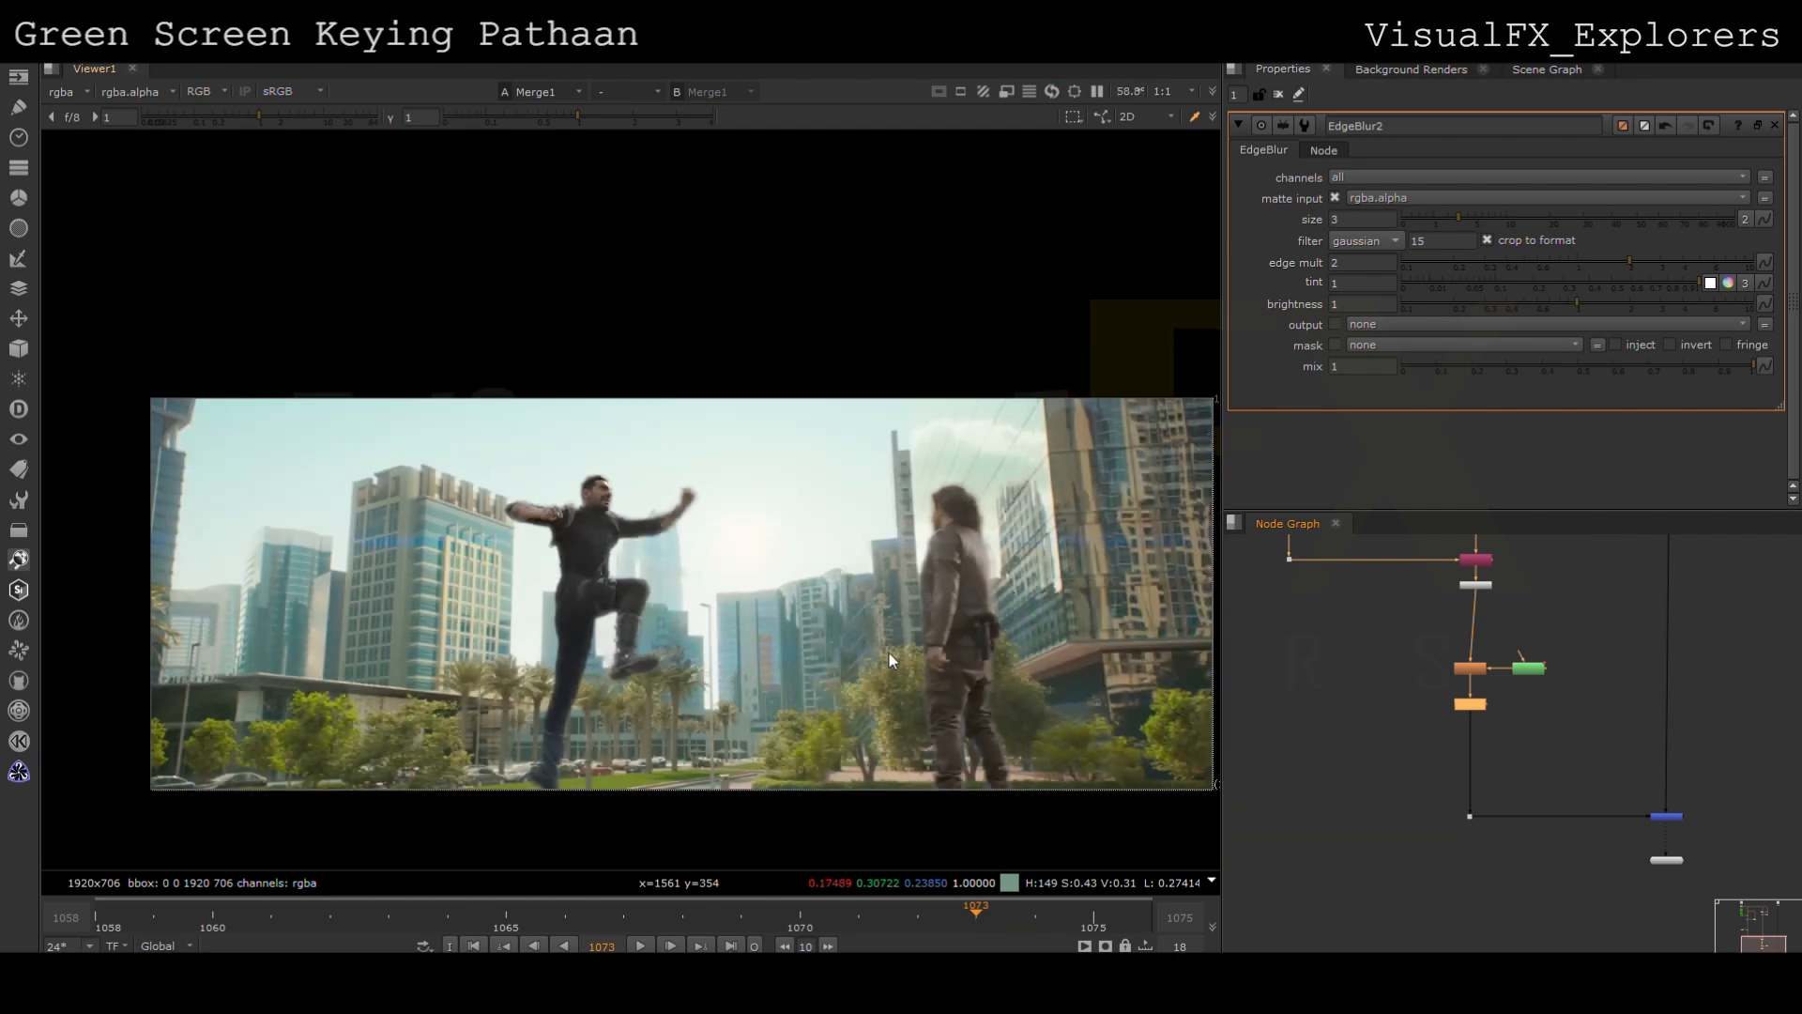
click(1428, 217)
scroll(577, 601, up, 4)
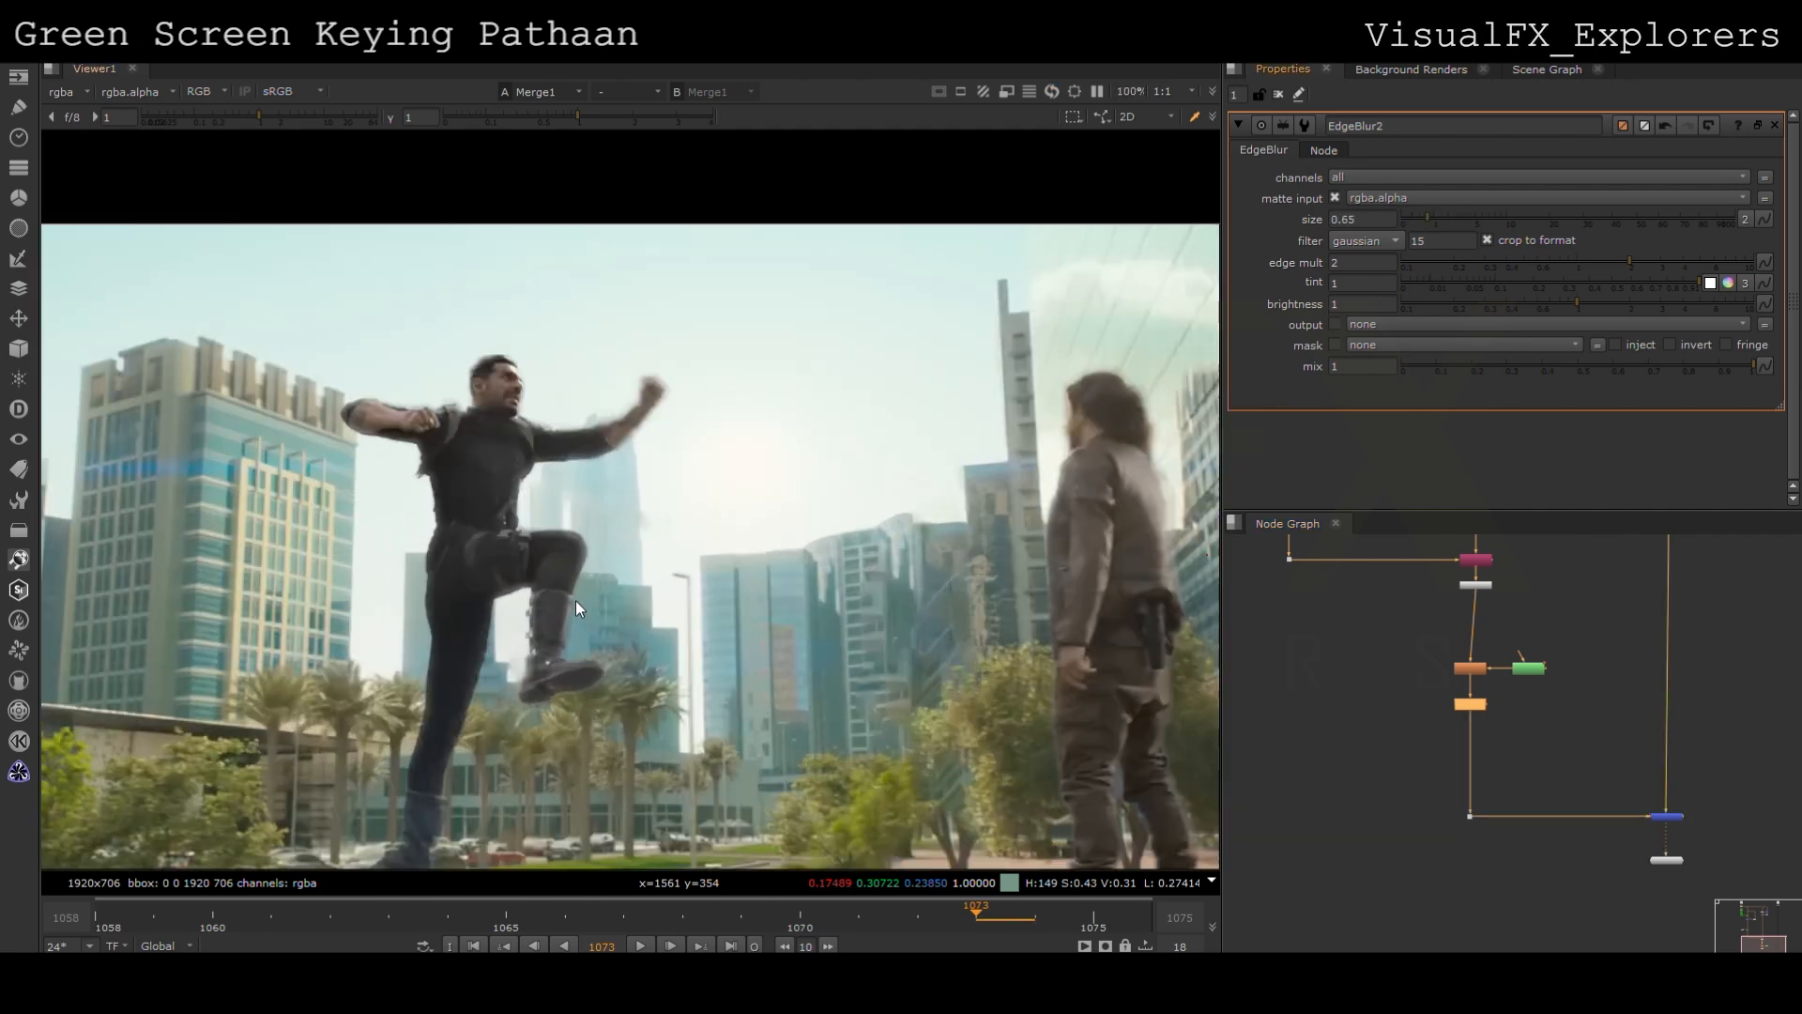
scroll(575, 562, down, 3)
scroll(810, 657, down, 1)
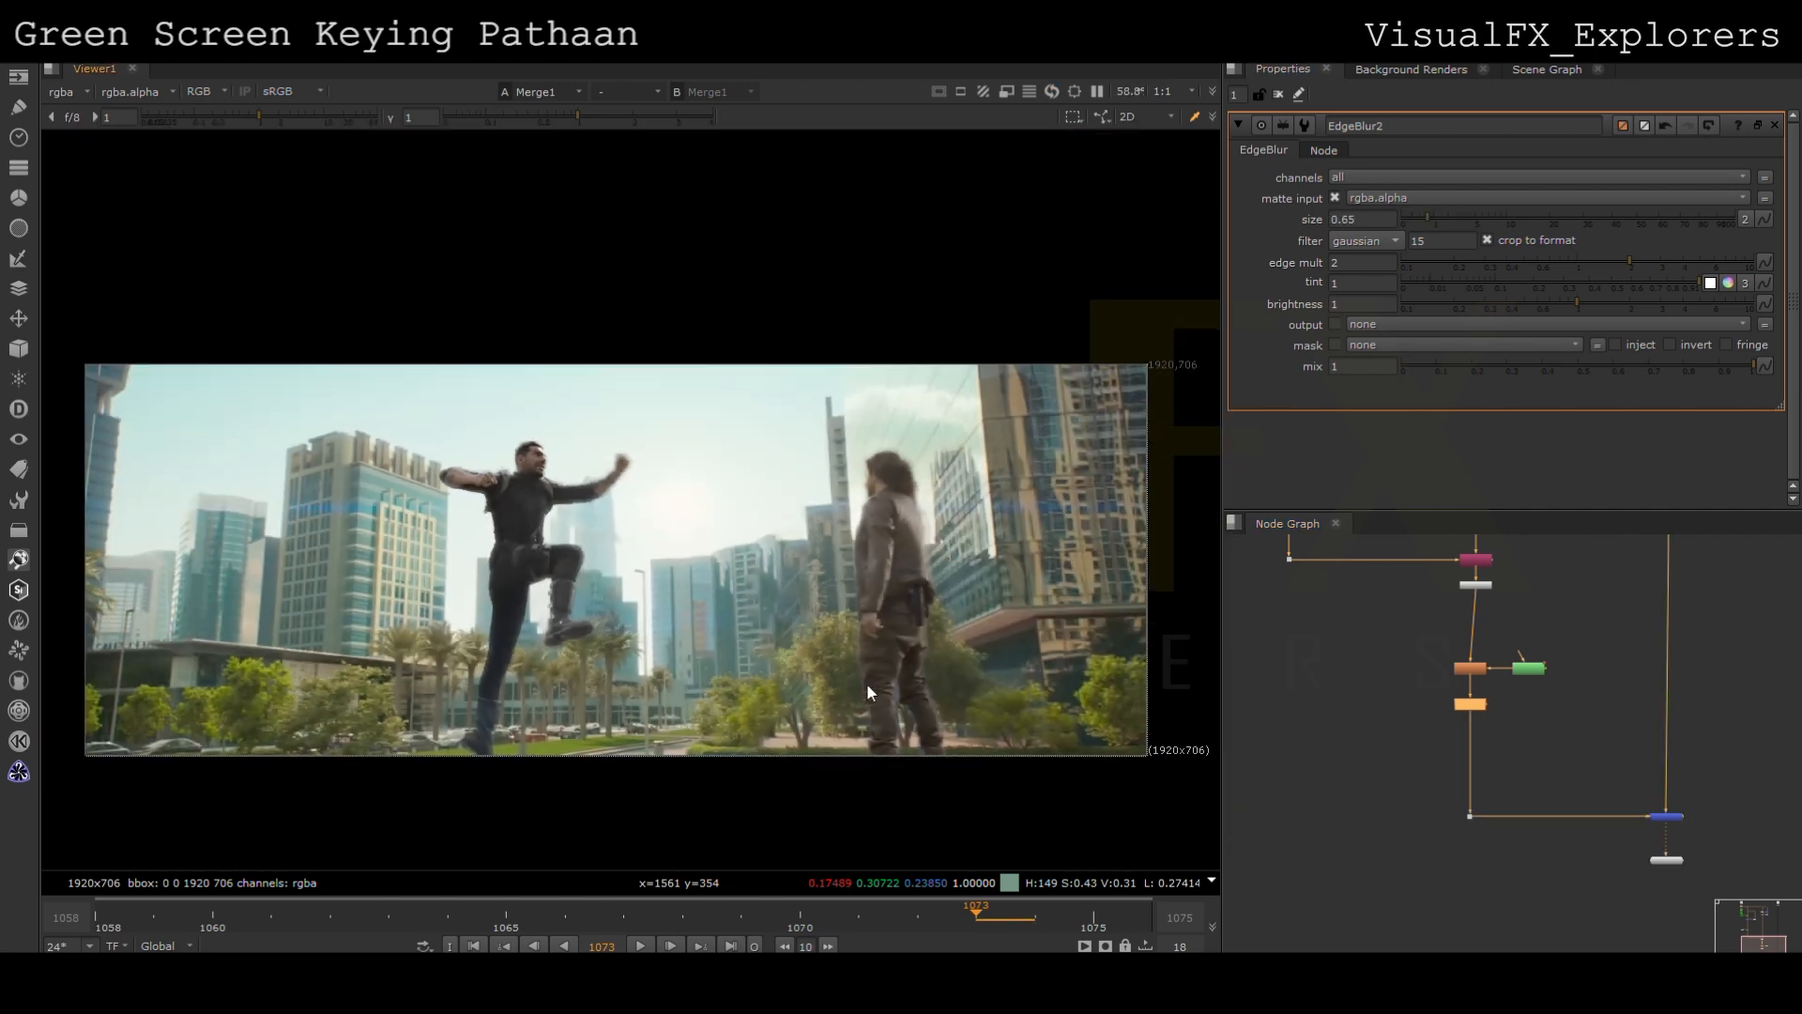
Straighten the EdgeBlur branch and insert a KillOutline node below the second EdgeBlur, comparing the composite with and without it
drag(1443, 653, 1482, 707)
drag(1468, 818, 1473, 818)
click(1427, 764)
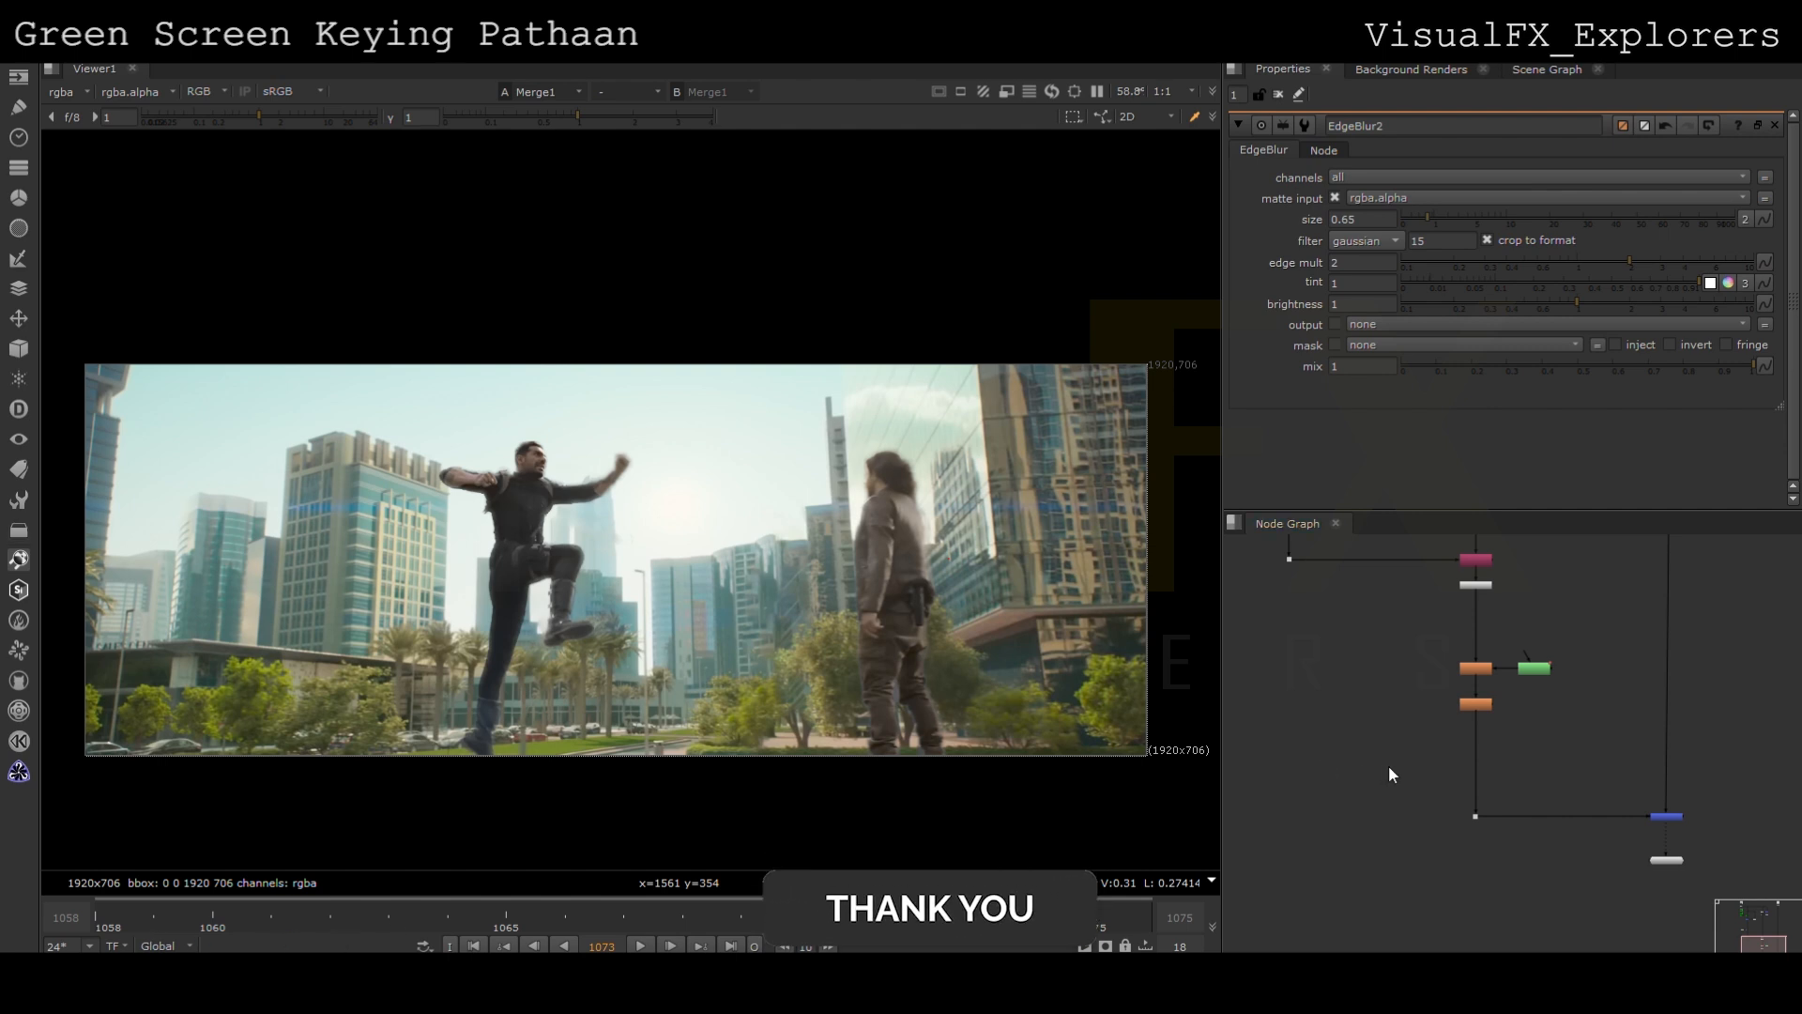
click(1305, 779)
drag(1424, 760, 1476, 758)
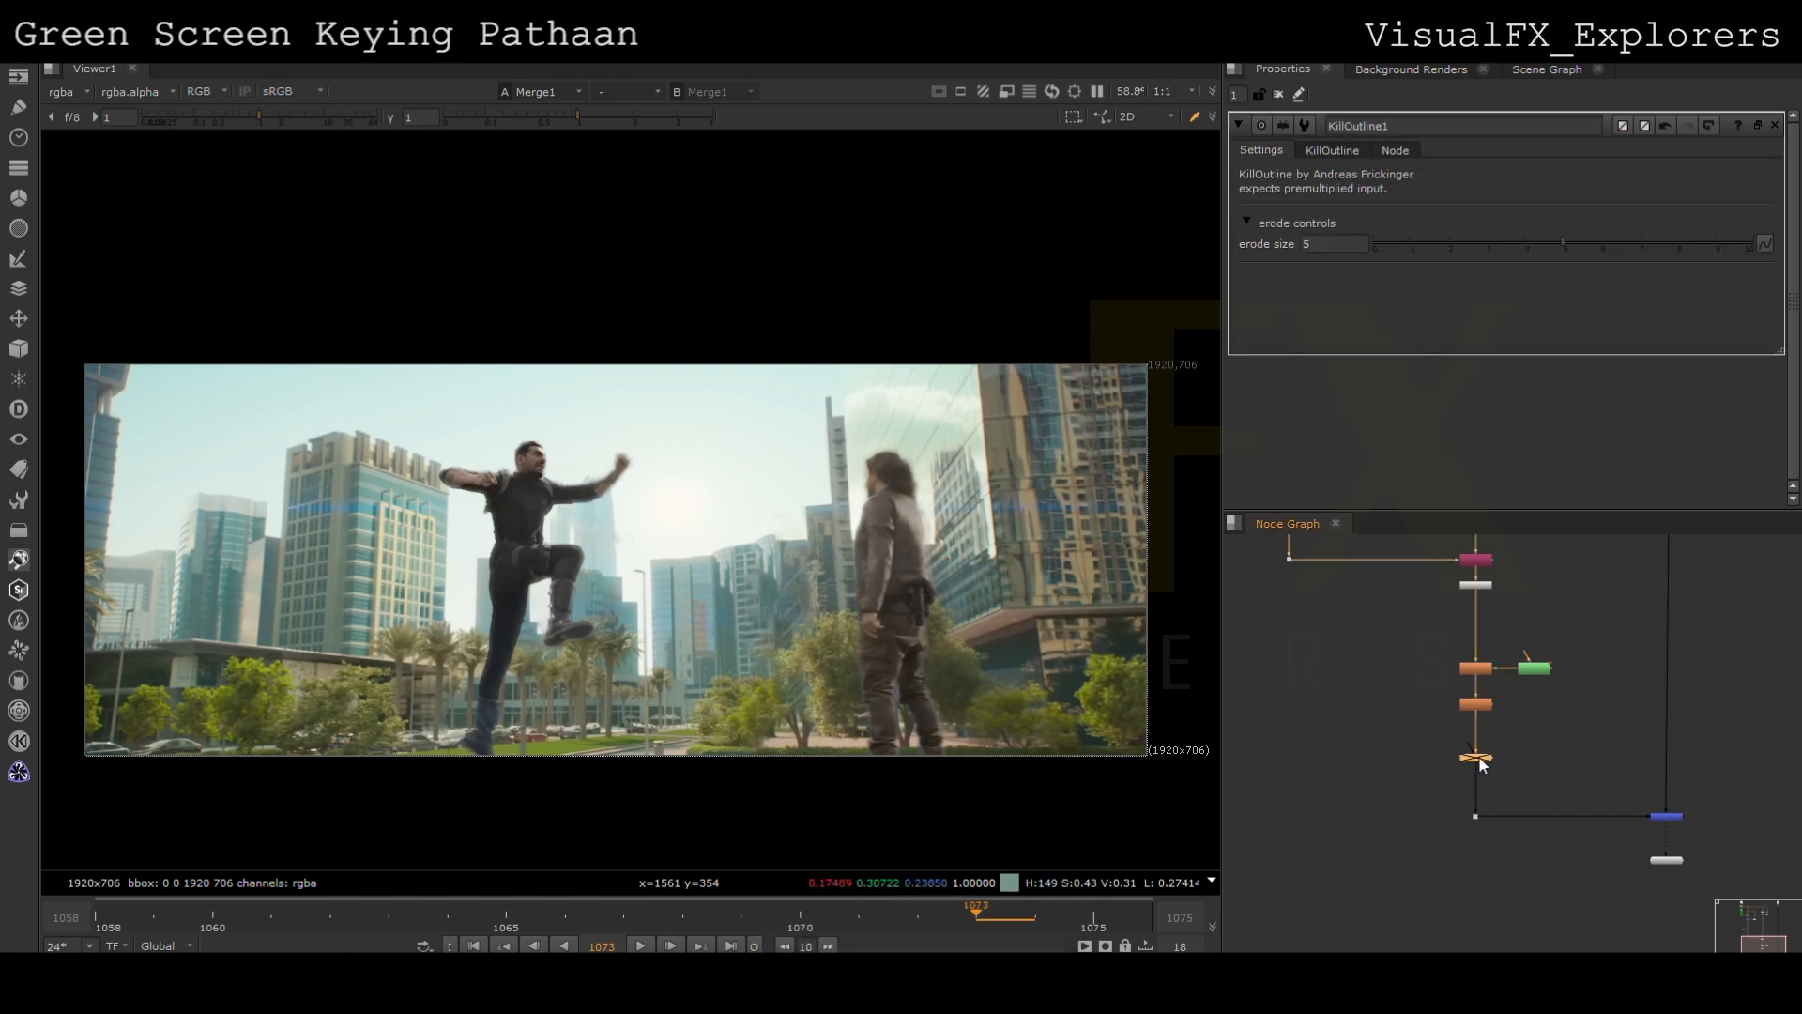
key(d)
key(d)
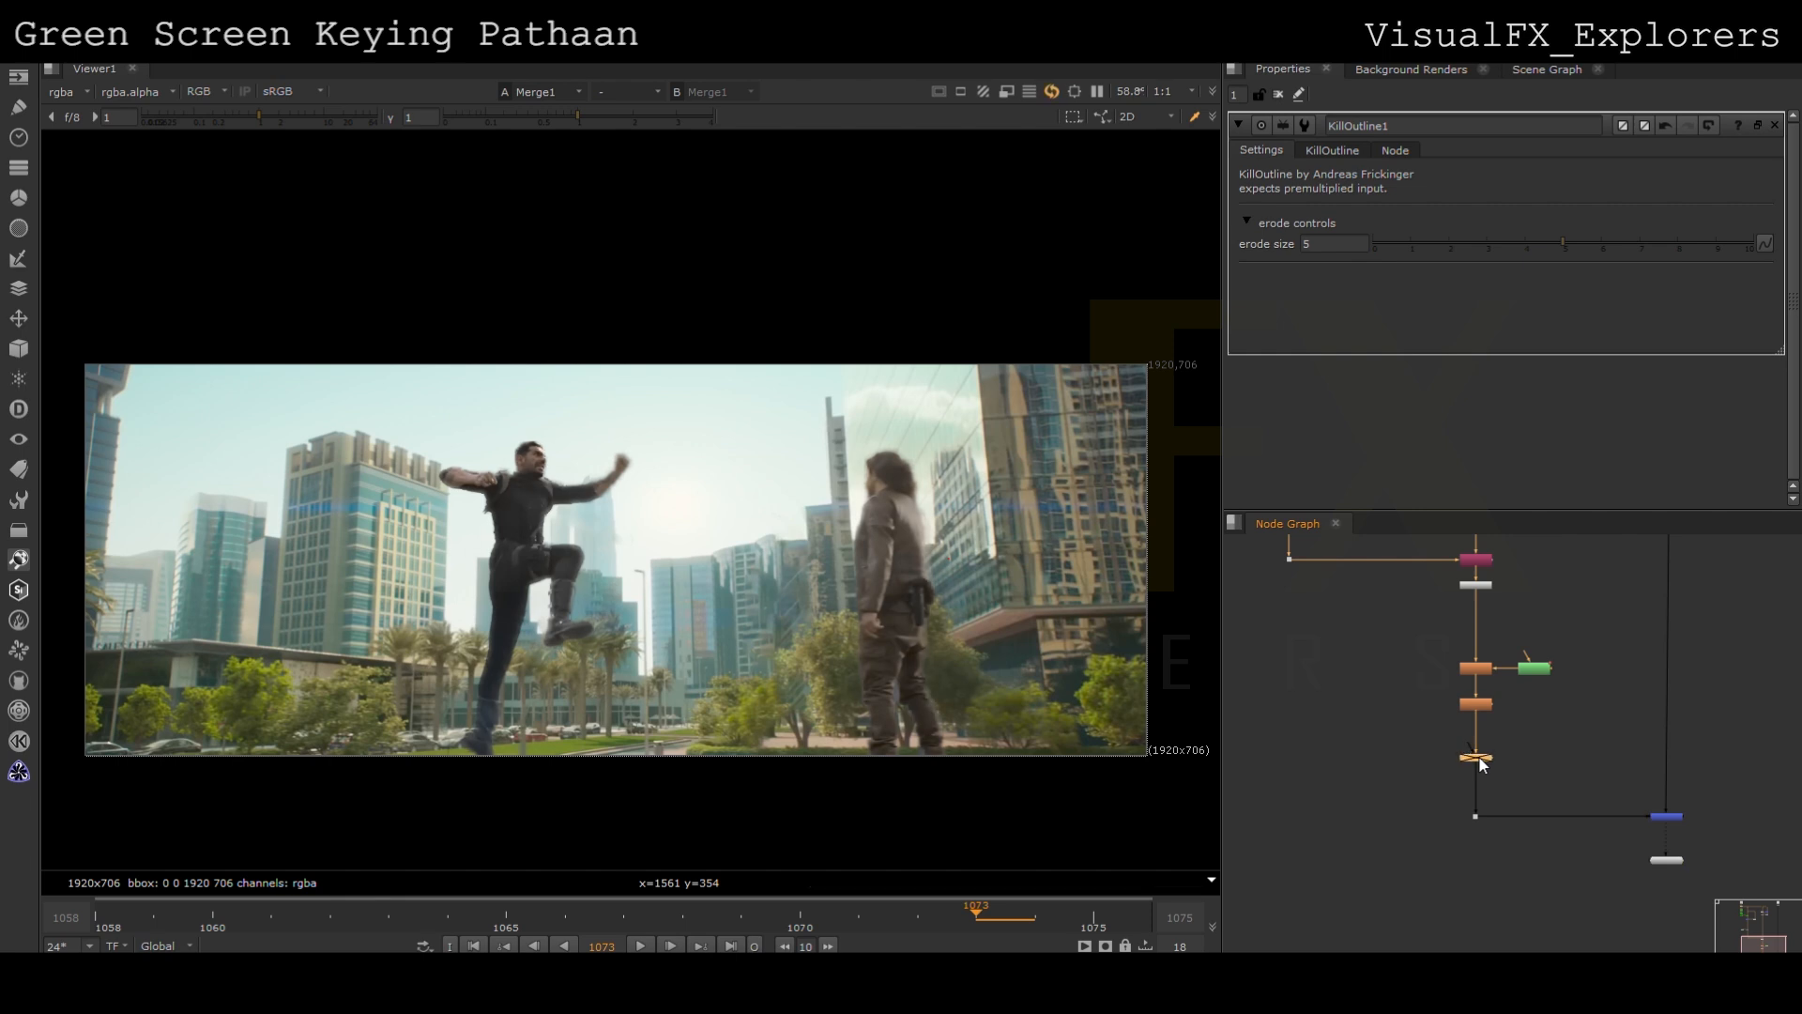
Add a Roto connected to the KillOutline and draw a feathered closed shape around the standing actor's body
key(o)
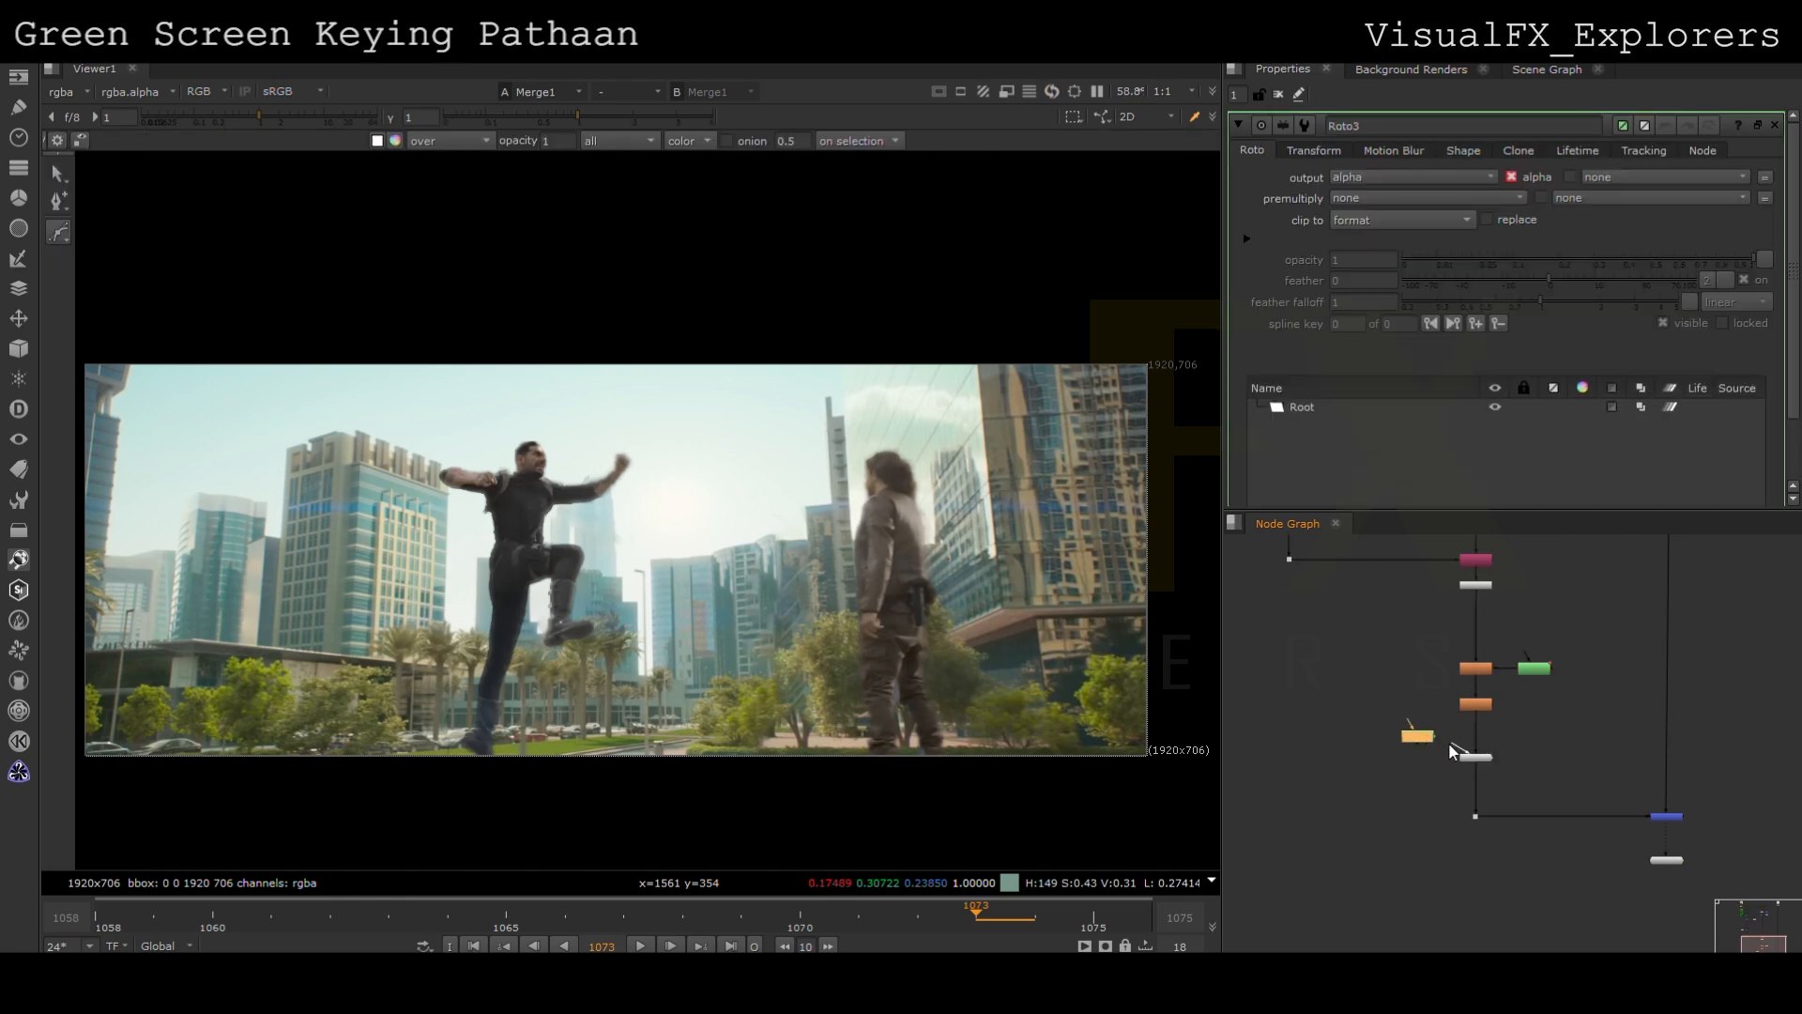
click(948, 506)
drag(868, 729, 945, 765)
drag(959, 738, 971, 699)
click(949, 506)
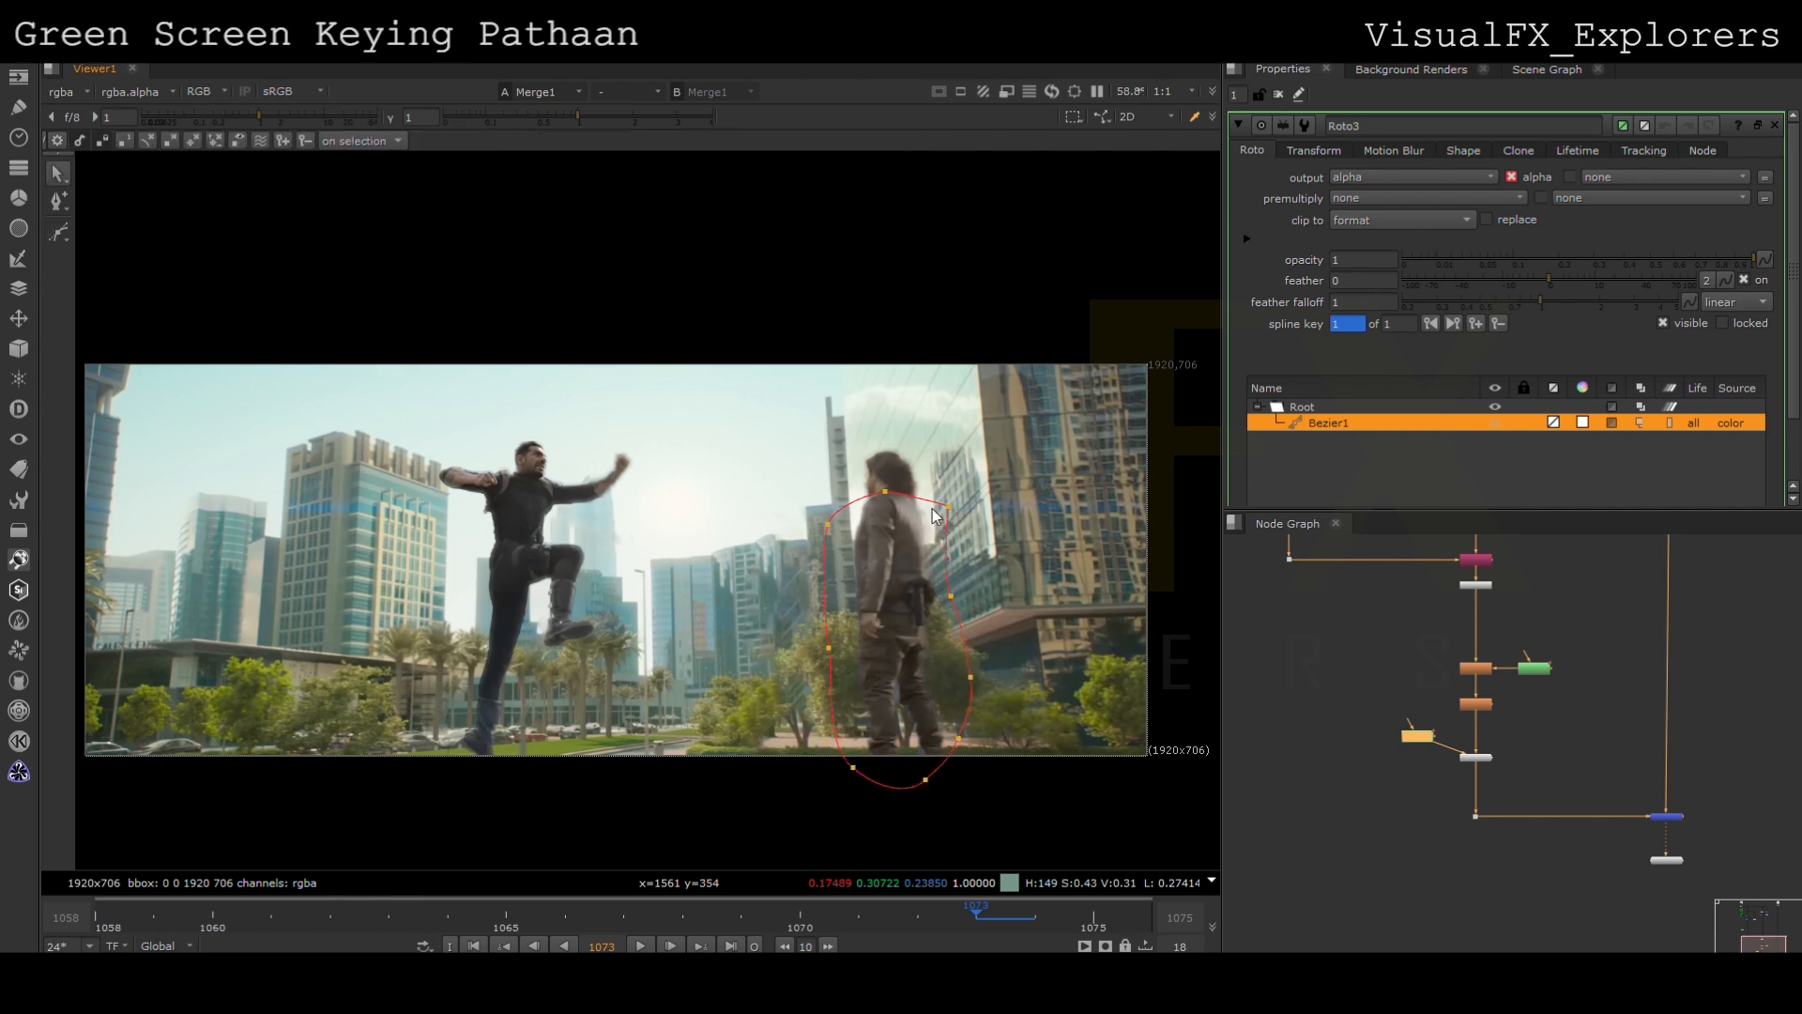
drag(883, 442, 884, 418)
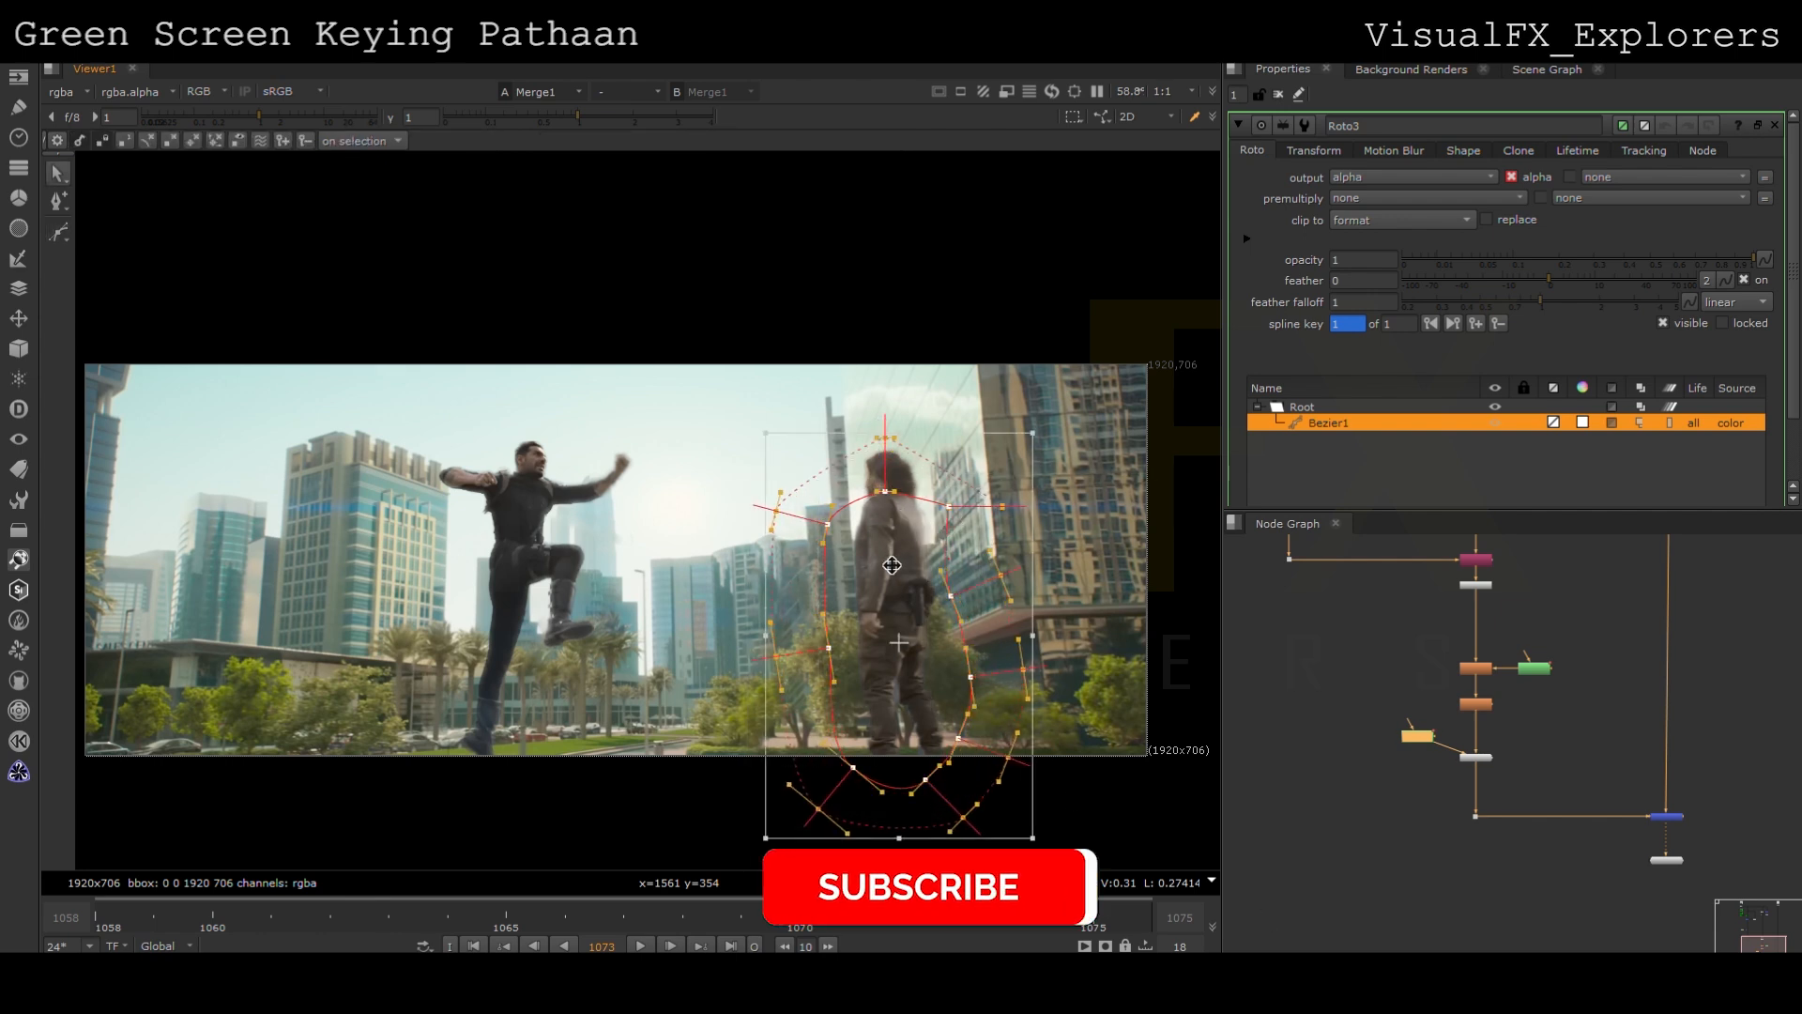
Draw a second closed Bezier around the jumping actor's legs in the same Roto and feather it outward
click(58, 232)
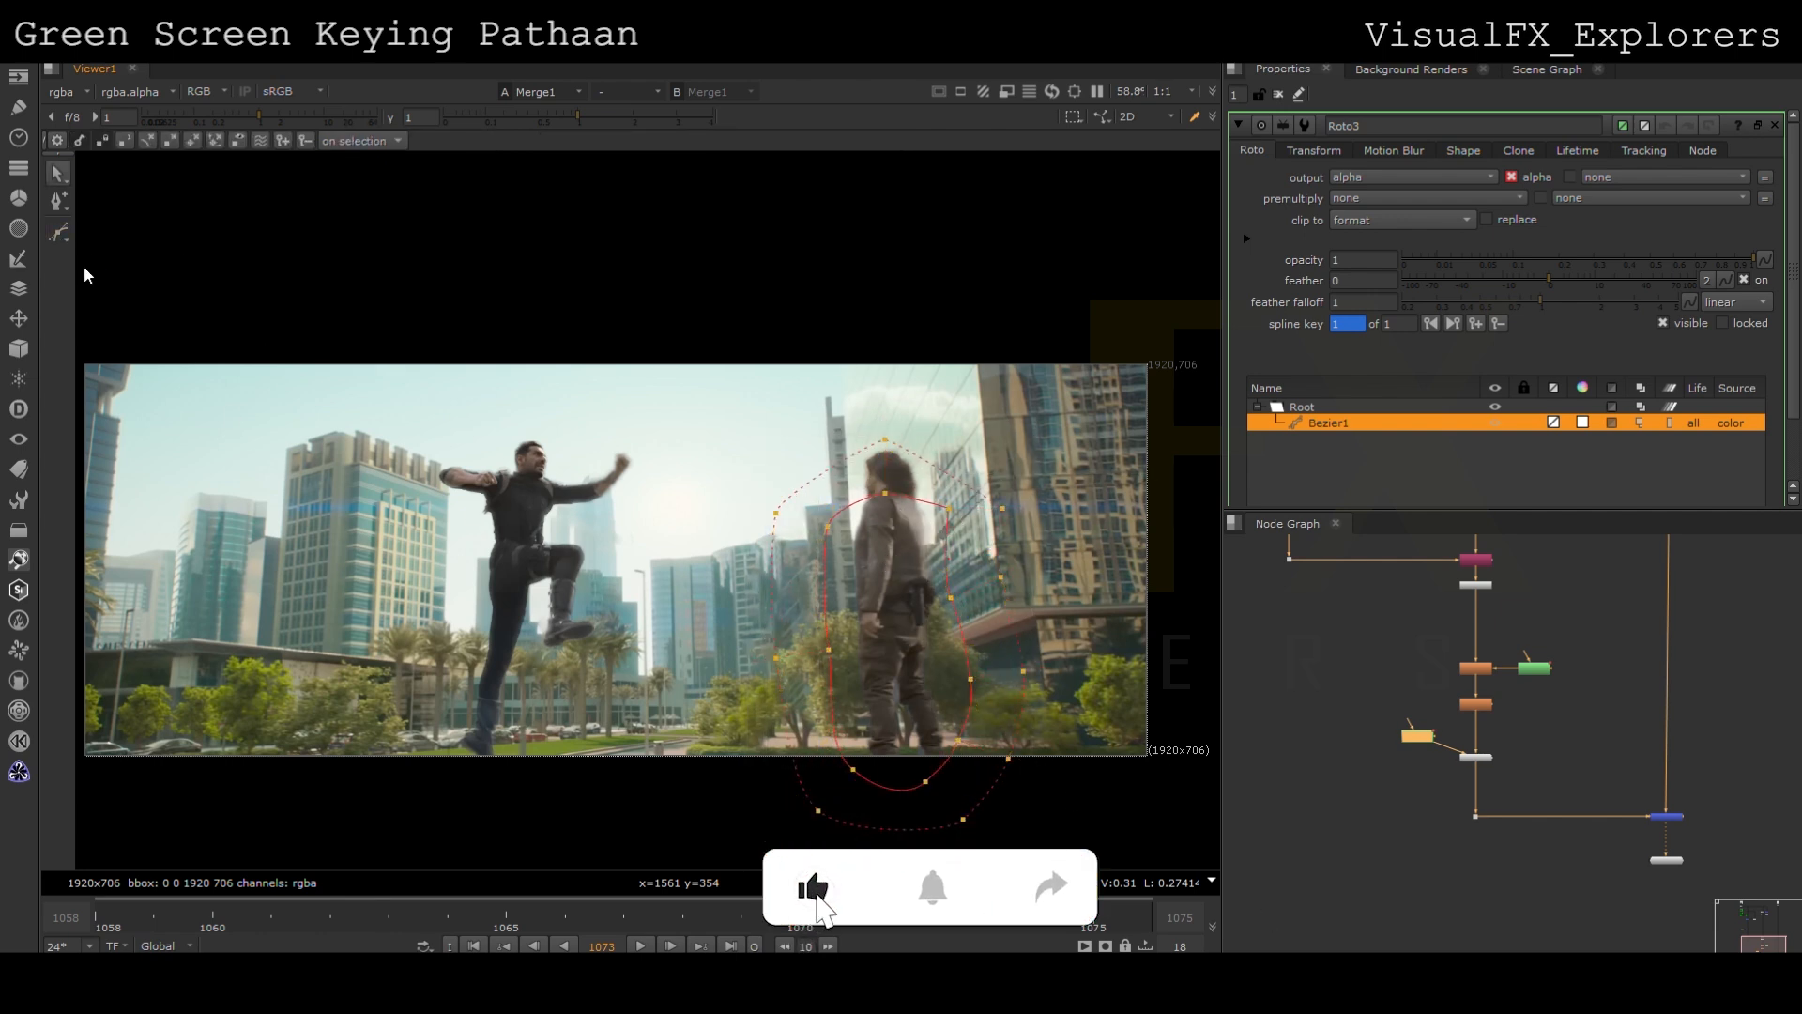
click(462, 623)
click(444, 748)
drag(535, 792, 566, 771)
drag(600, 693, 606, 656)
drag(600, 586, 598, 565)
drag(590, 543, 538, 402)
click(487, 550)
click(462, 623)
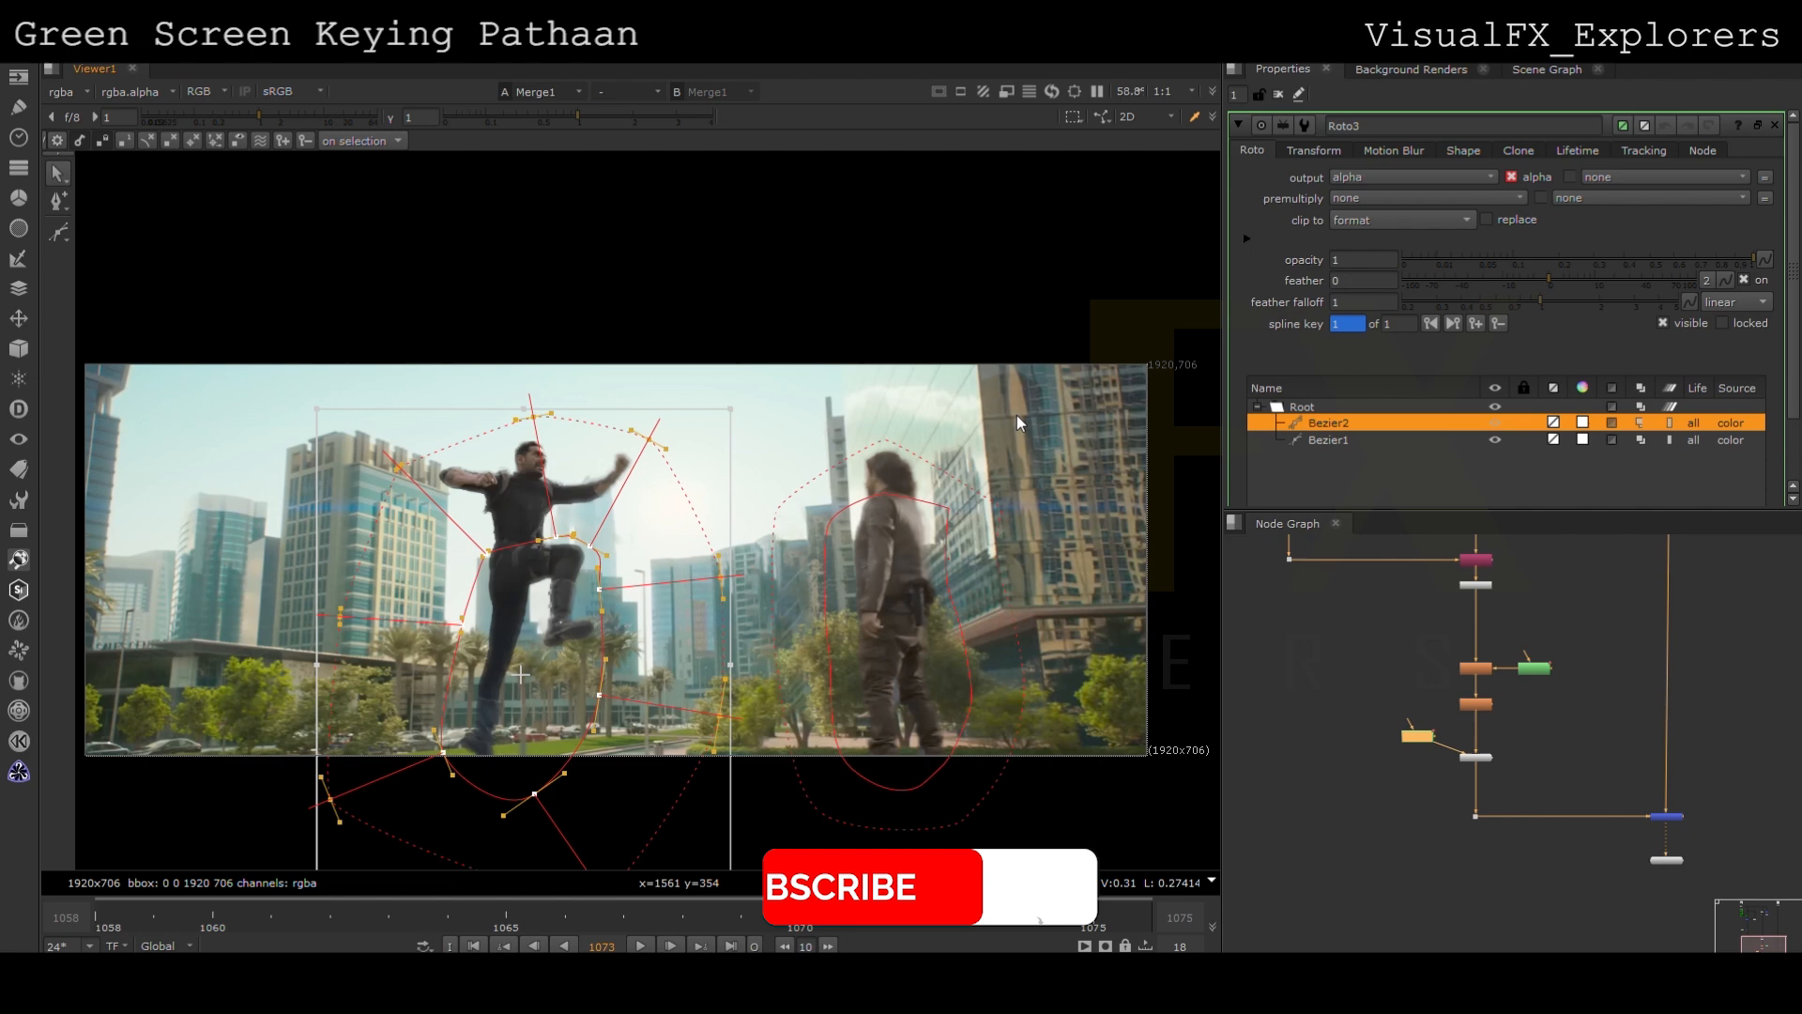
Clear the open node properties and inspect the composite's red and blue channels against the background
click(1277, 94)
key(r)
key(b)
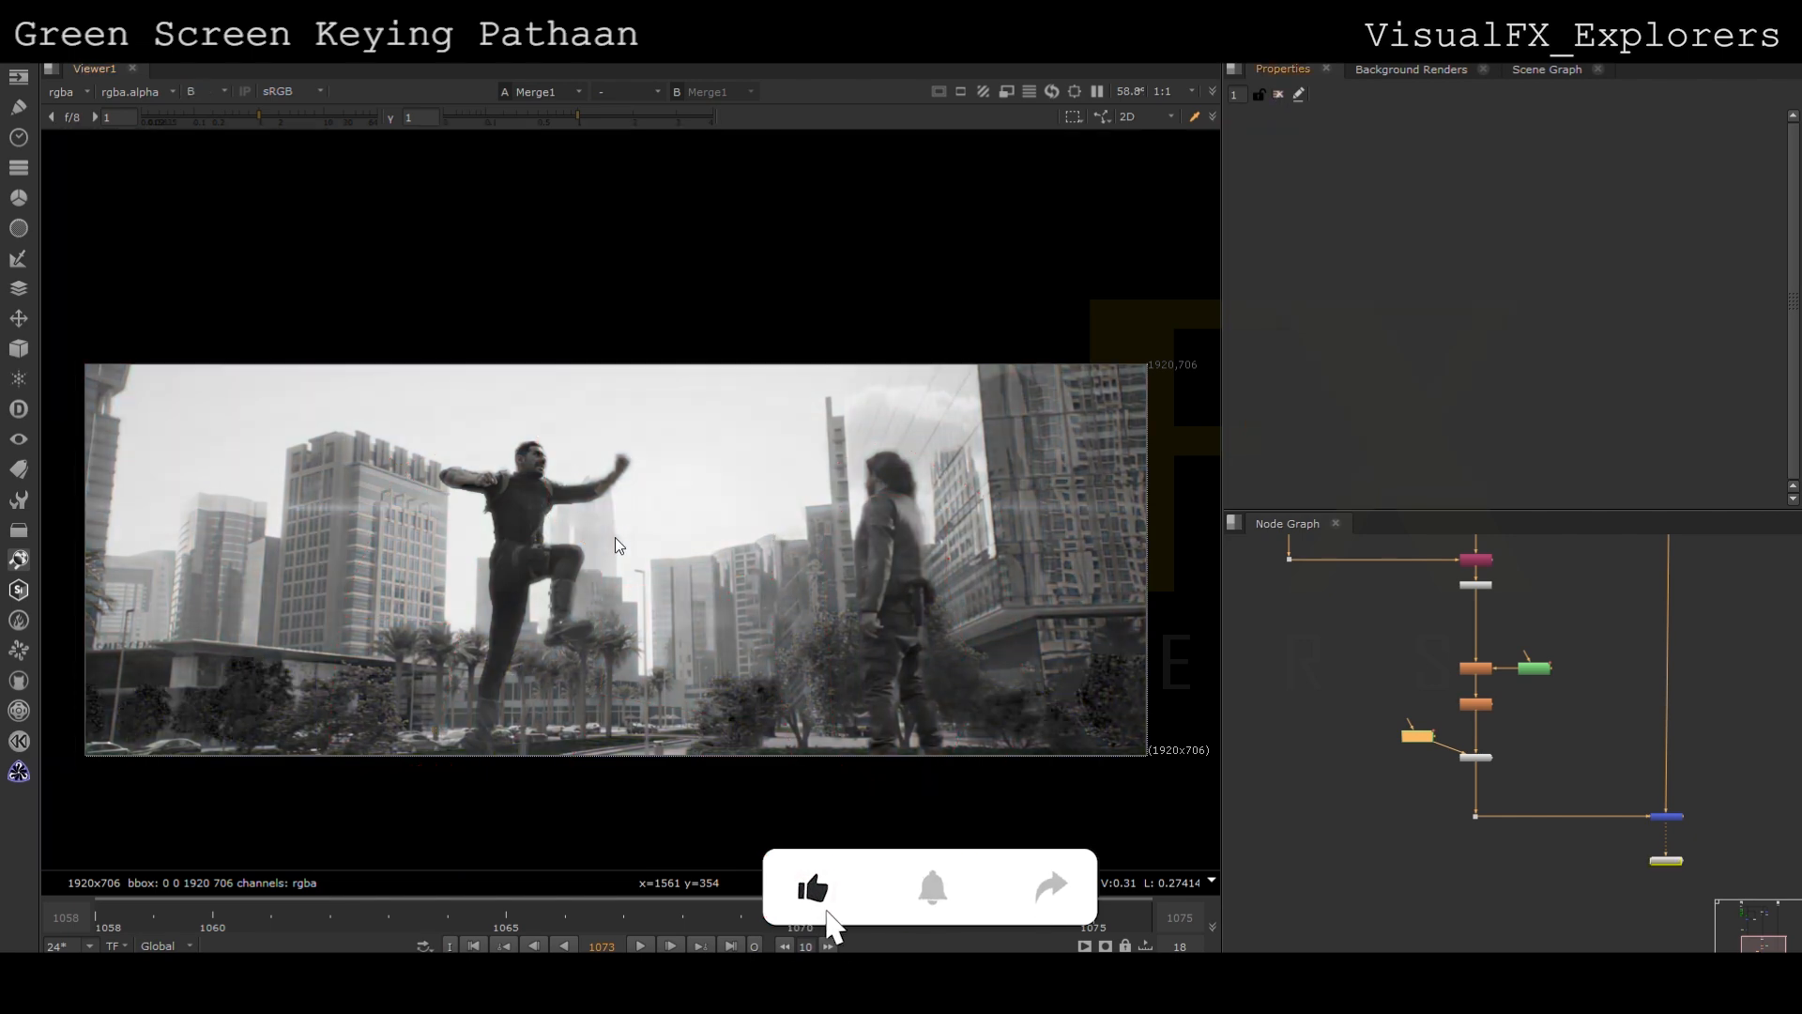
key(b)
scroll(1609, 754, down, 3)
scroll(1634, 764, up, 3)
Lower the final Merge group, insert a BlacksMatch node below the KillOutline and enable its premultiplied input option
drag(1403, 753, 1635, 841)
click(1487, 790)
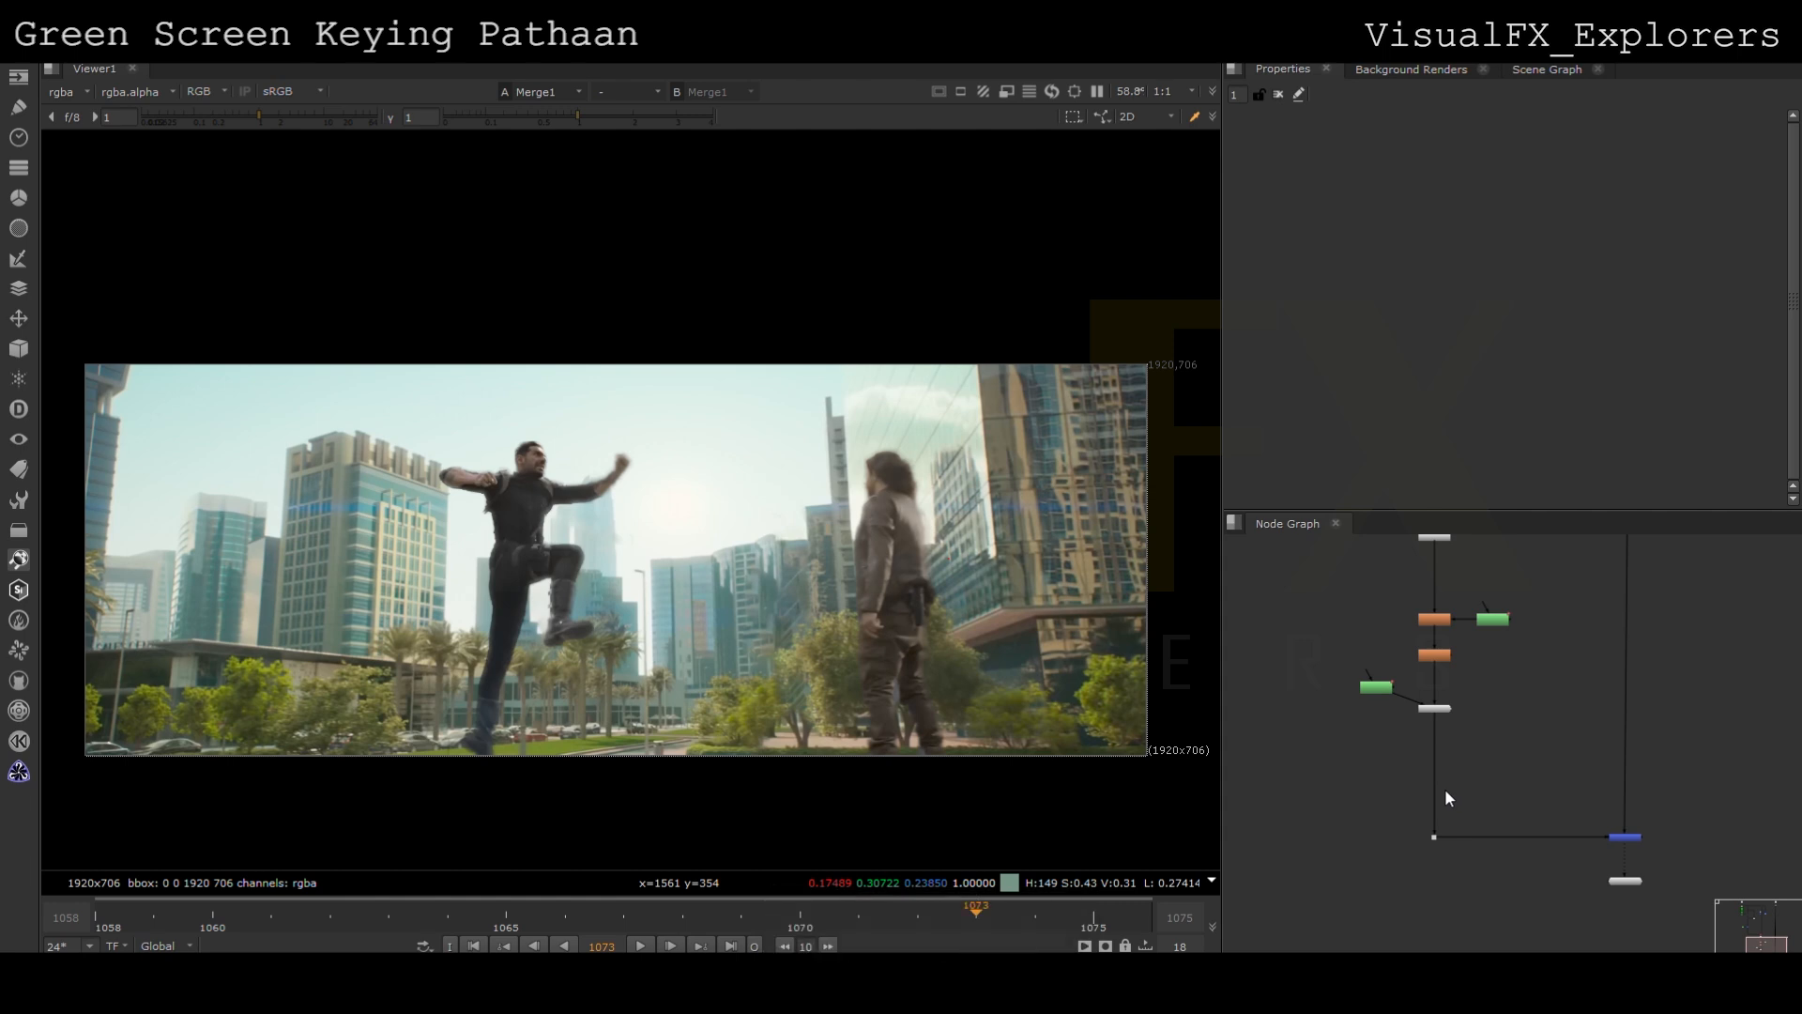
key(ctrl+v)
drag(1490, 791, 1437, 764)
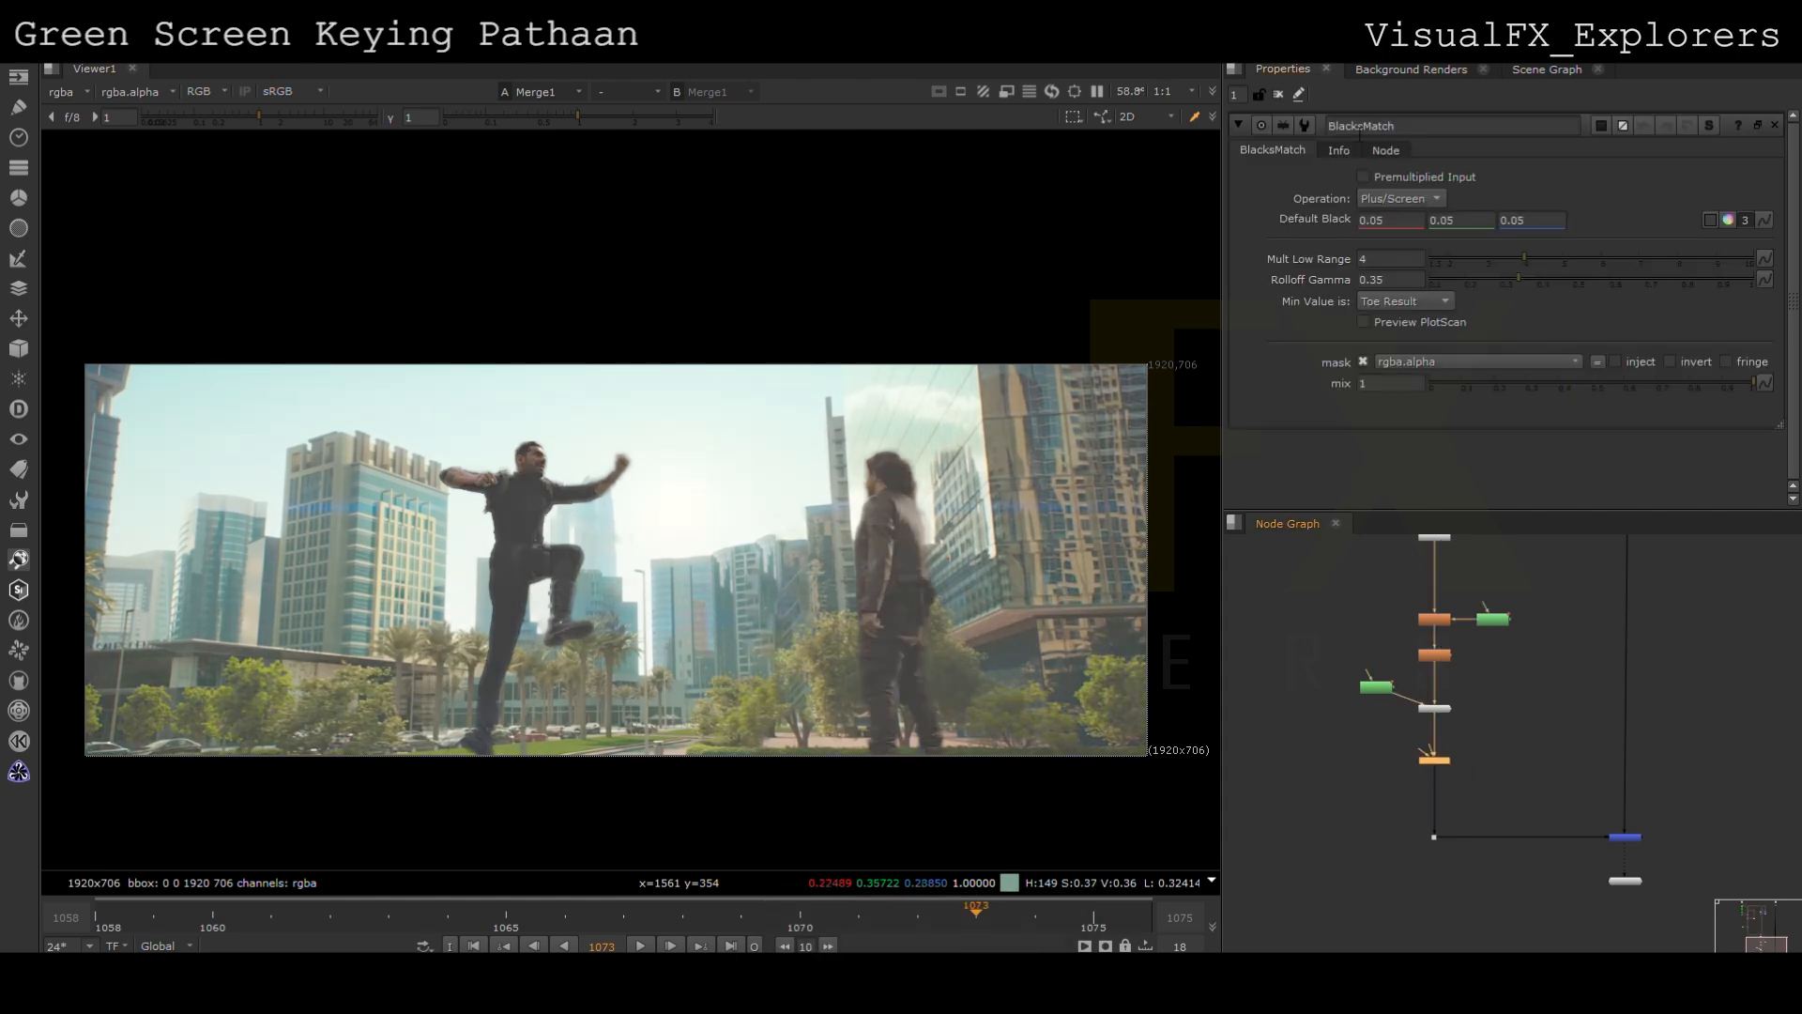
click(1387, 179)
Set the BlacksMatch red Default Black to 0.004 while viewing the red channel
key(r)
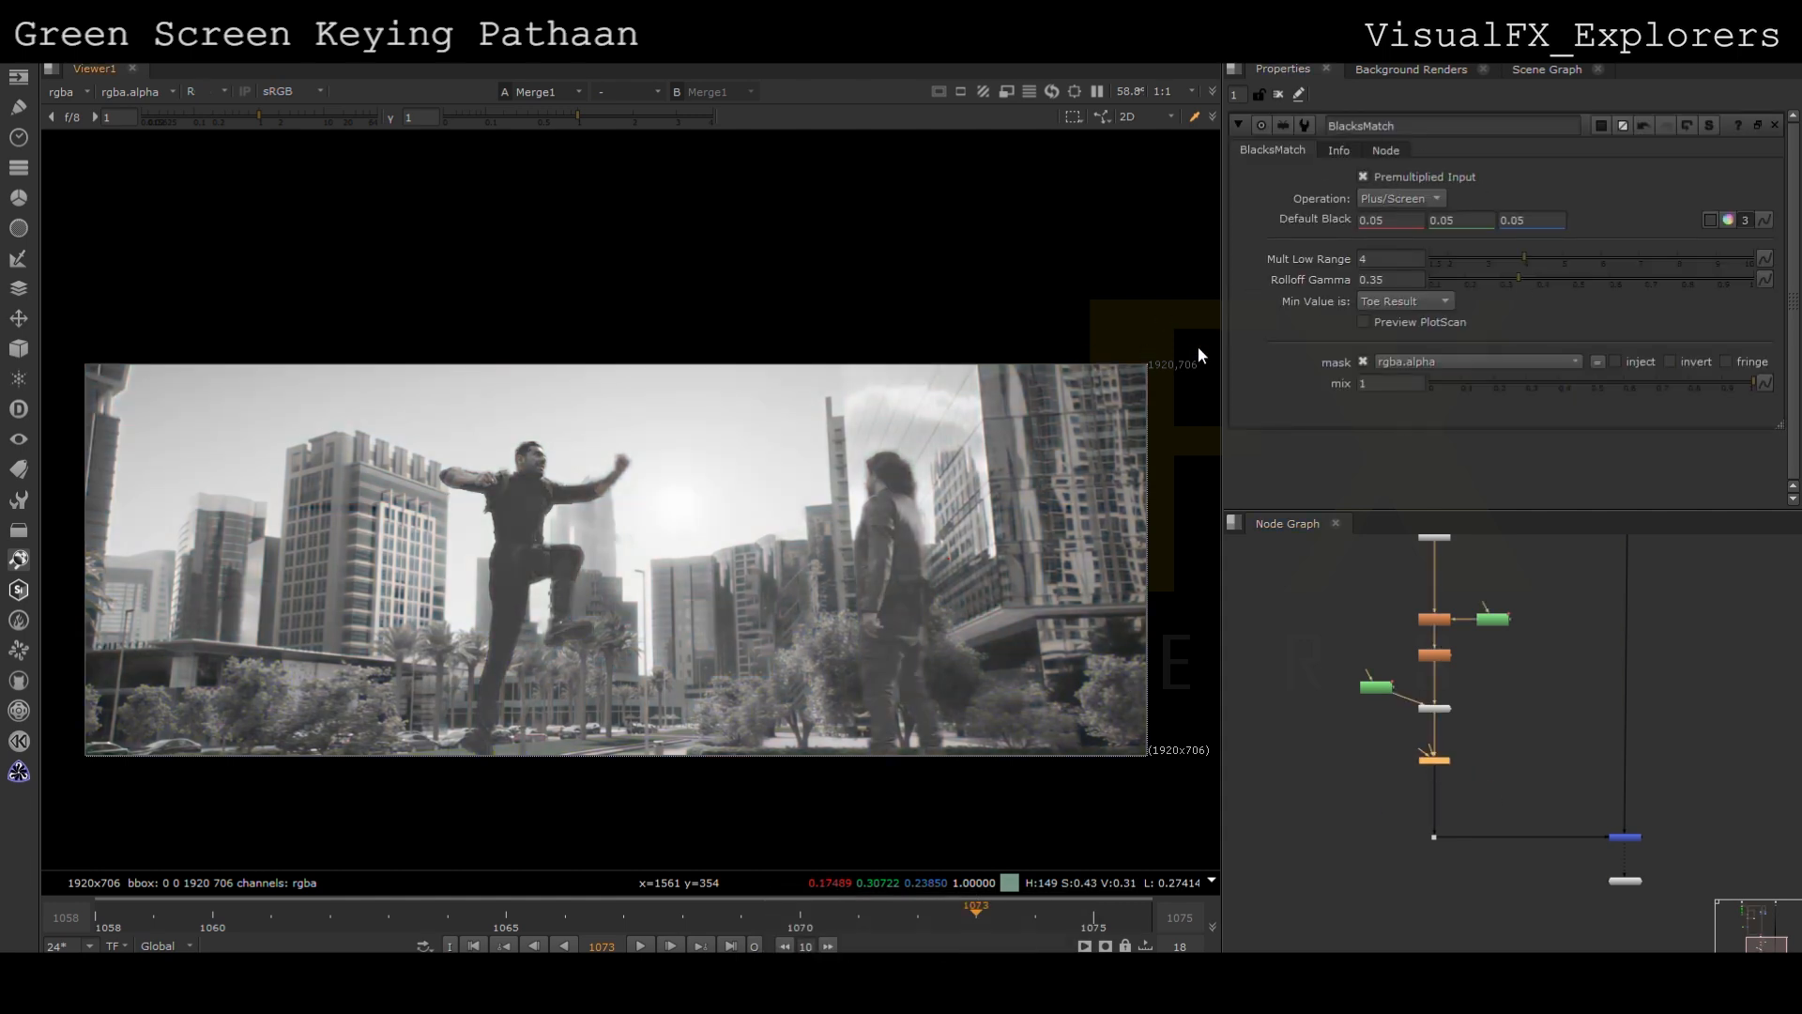
click(1401, 221)
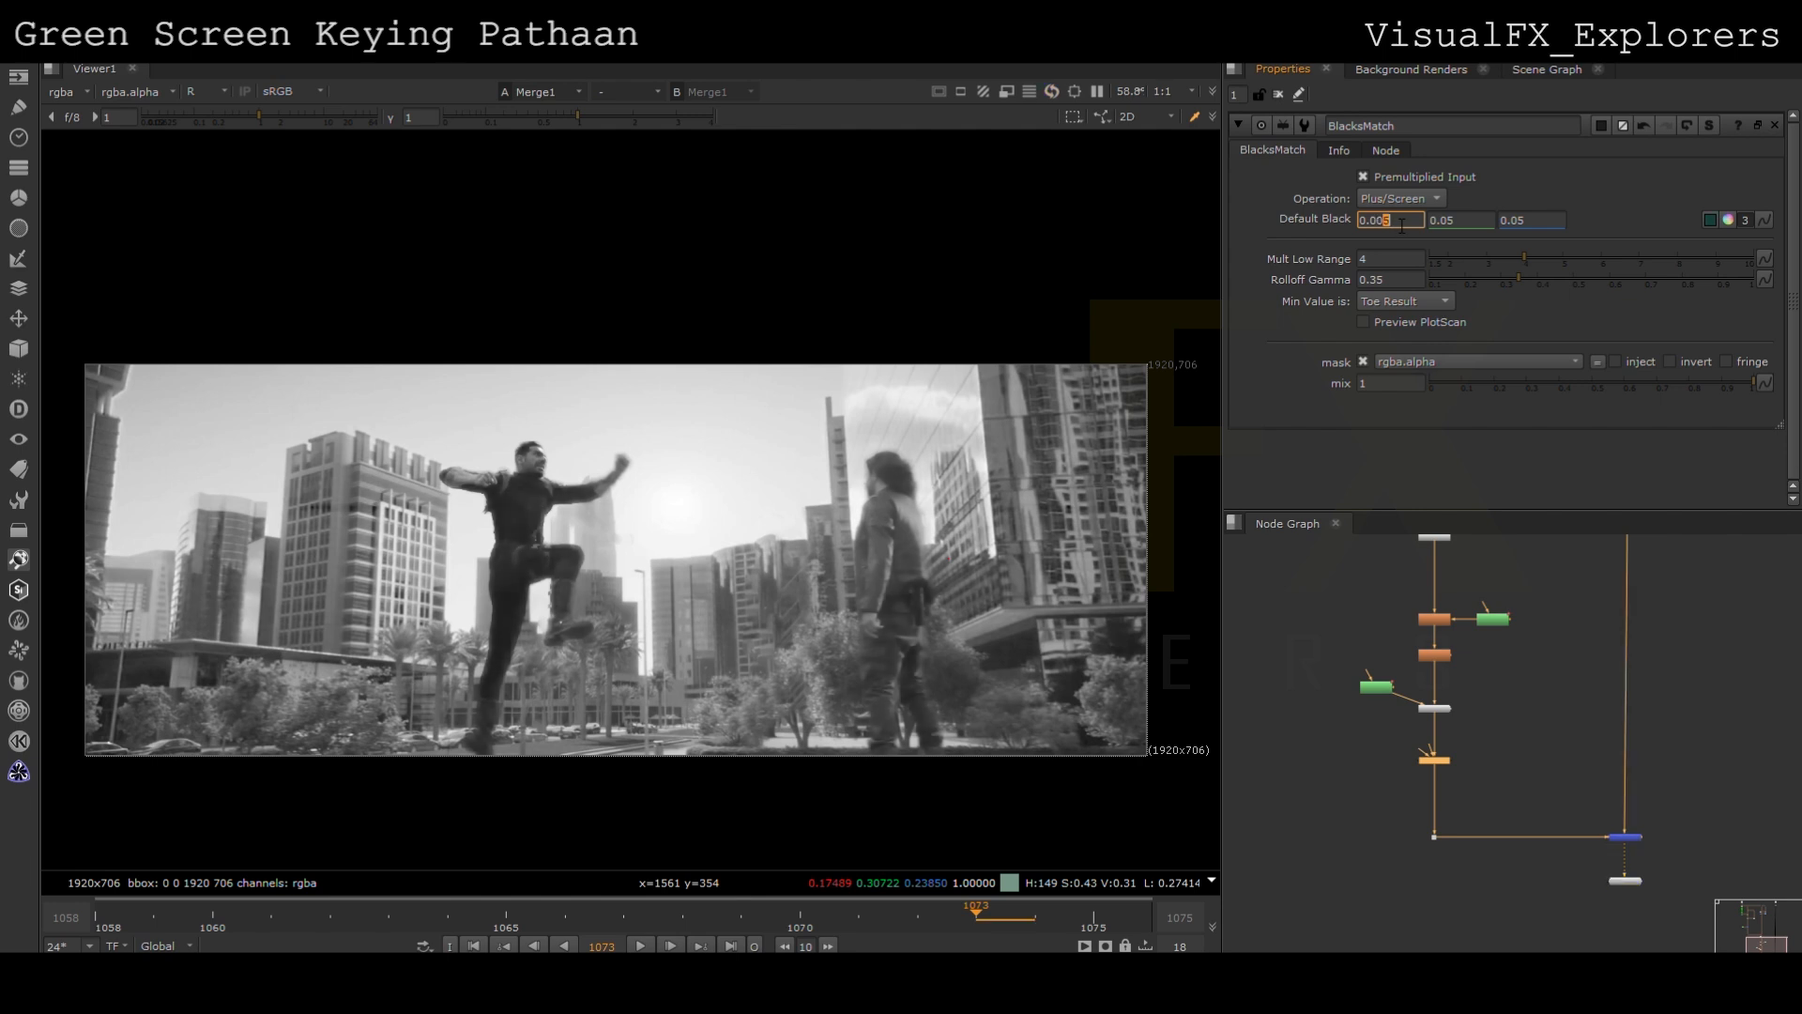
key(Down)
Set the BlacksMatch green Default Black to 0.007 while viewing the green channel
key(g)
click(1474, 225)
key(Down)
key(Down)
key(Down)
key(Down)
key(Down)
key(Down)
key(Down)
key(Down)
key(Down)
key(Down)
key(Down)
key(Down)
key(Down)
key(Down)
key(Down)
key(Down)
key(Down)
key(Down)
key(Down)
key(Down)
key(Down)
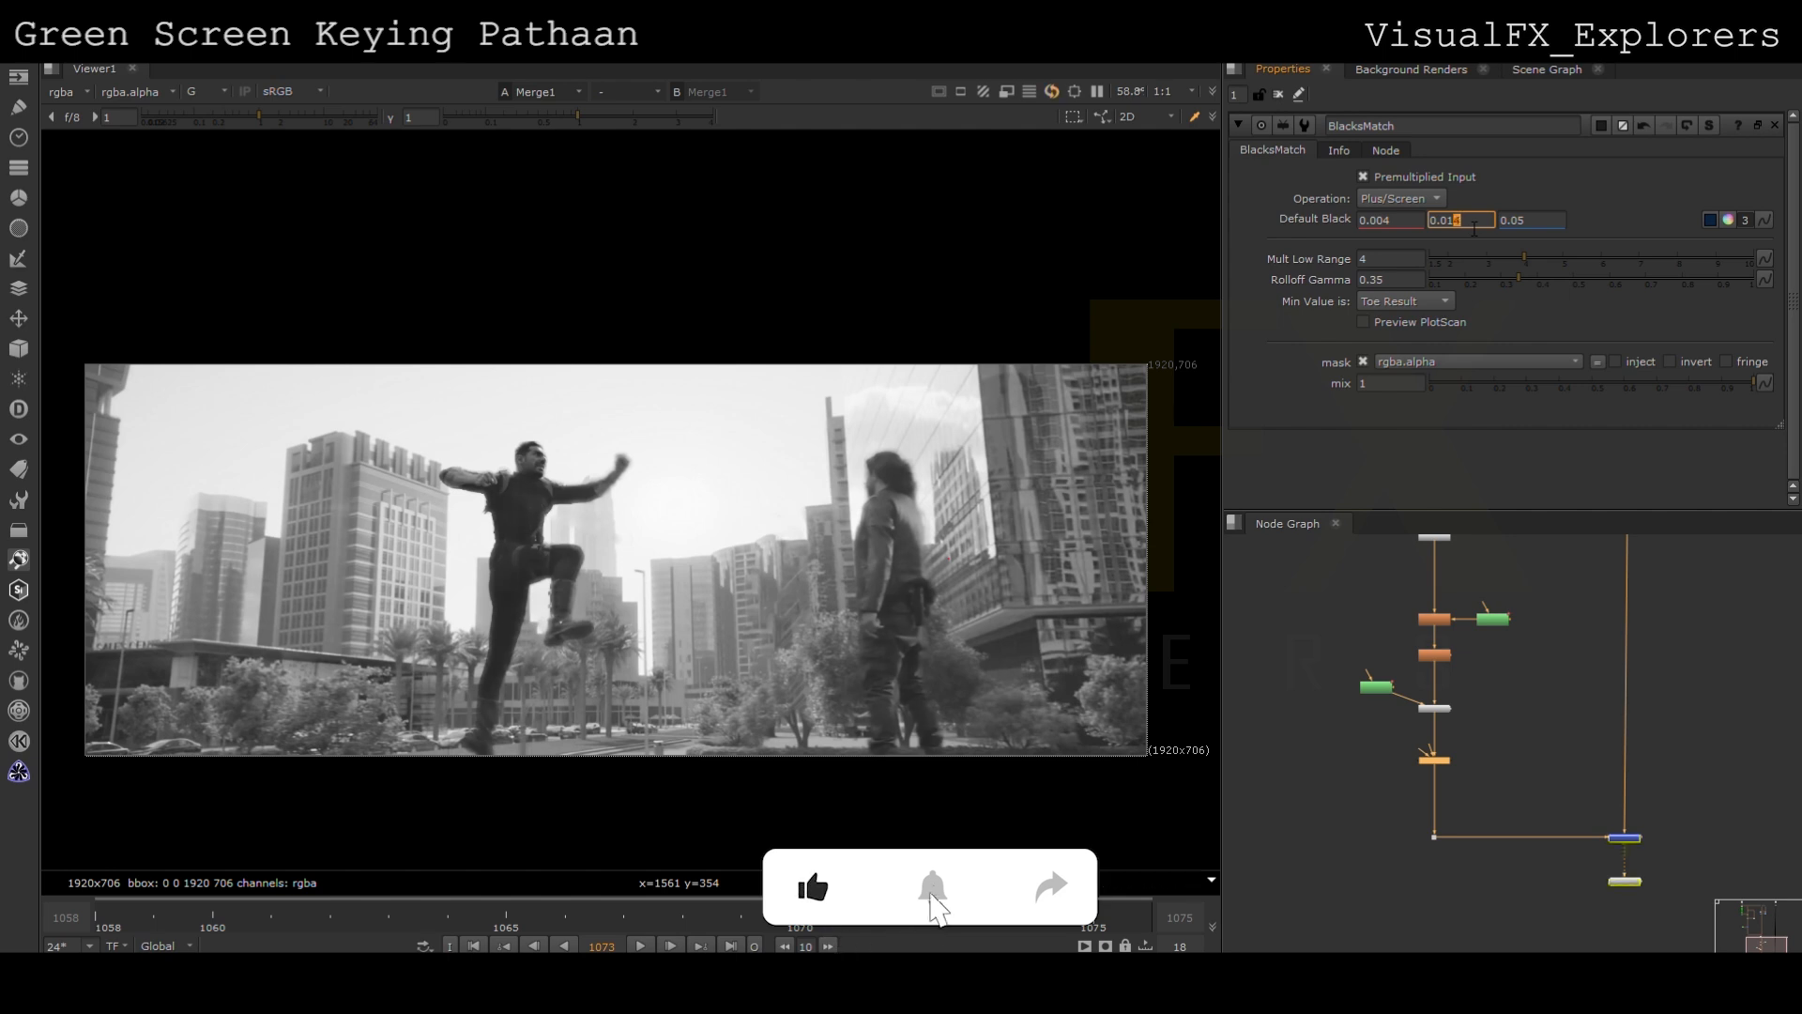
key(Down)
key(Down)
key(Down)
key(Down)
key(Down)
key(Down)
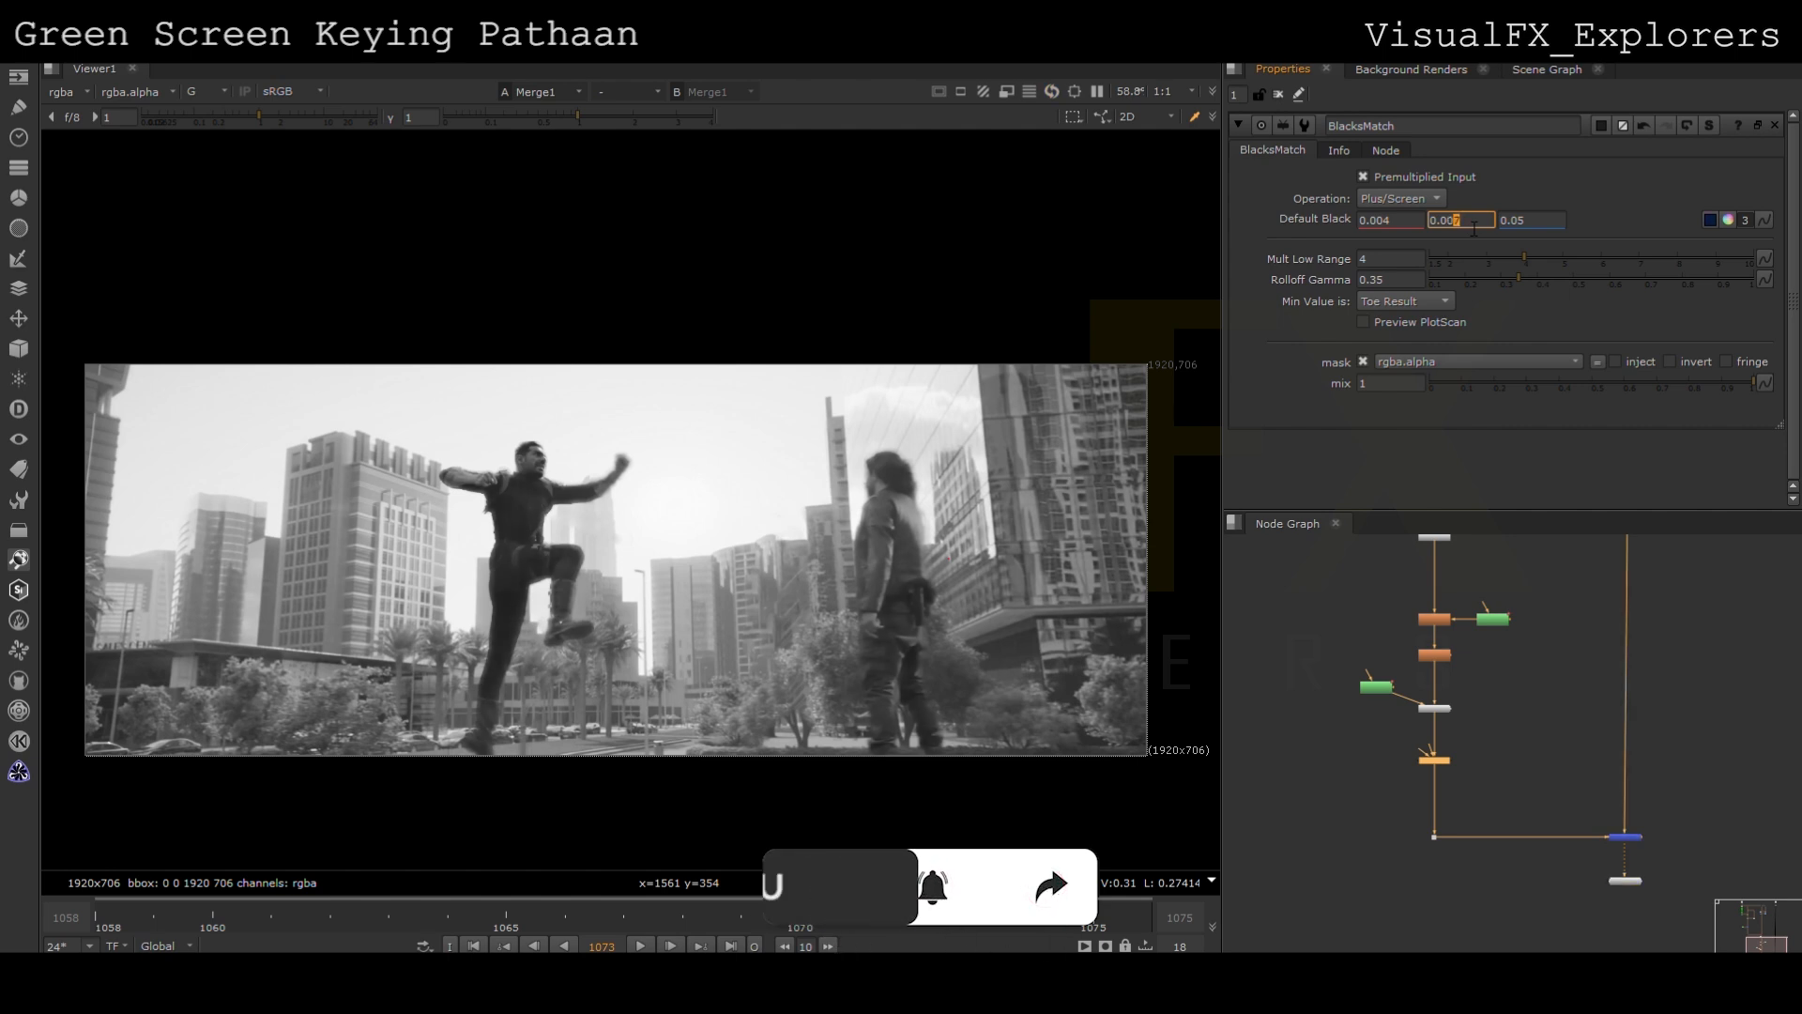
Set the BlacksMatch blue Default Black to 0.001 while viewing the blue channel, and return to full colour
key(b)
click(1544, 221)
key(Down)
key(Down)
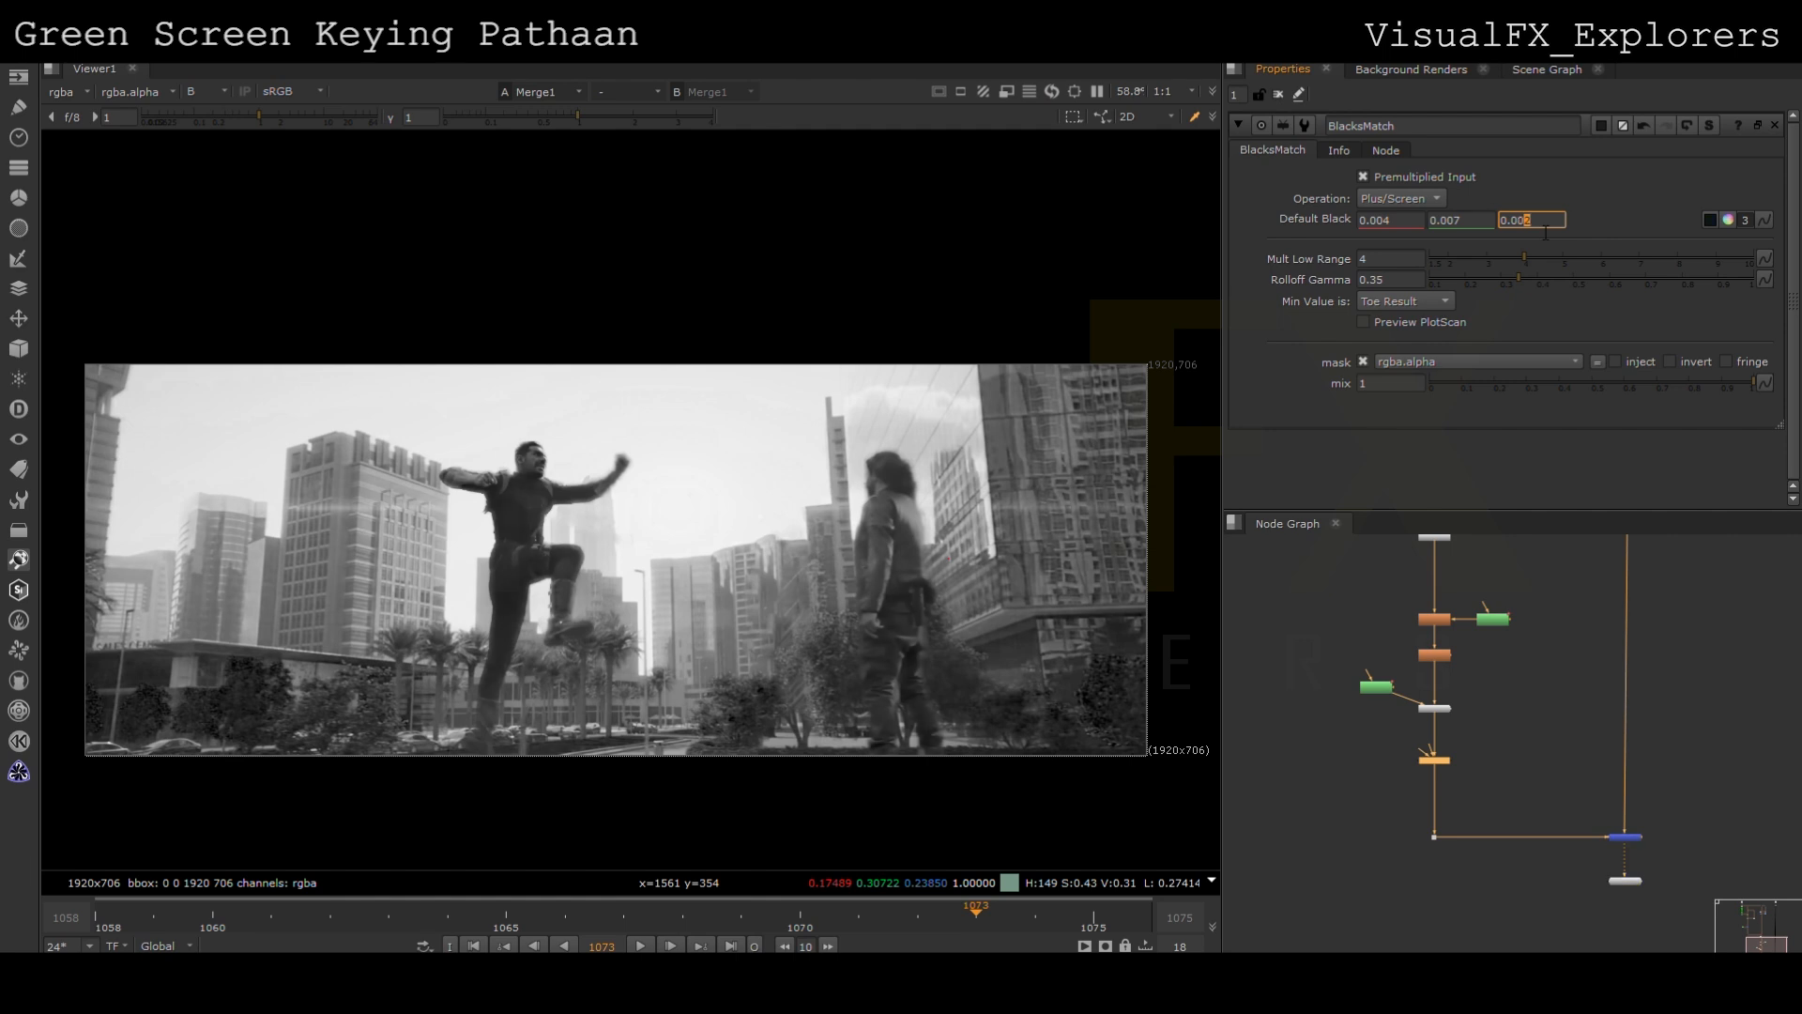
key(b)
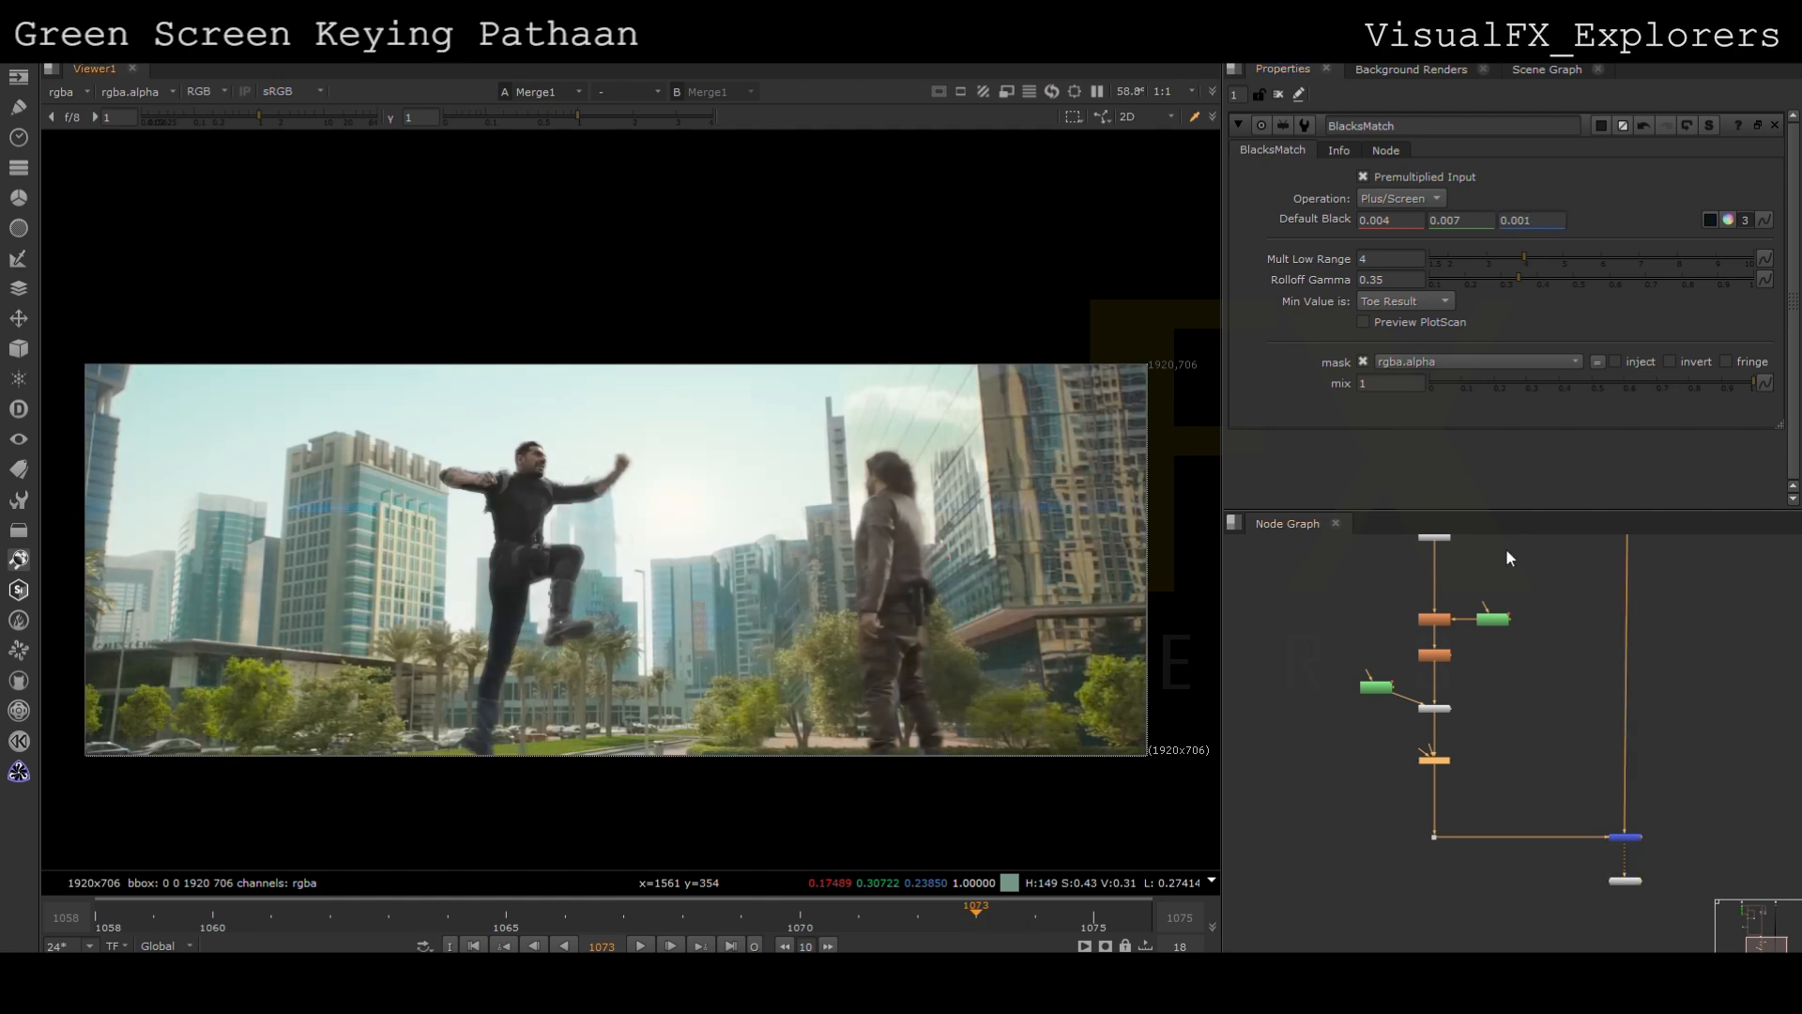
Disable the BlacksMatch node and undo the trial change to its mix
click(1433, 760)
key(d)
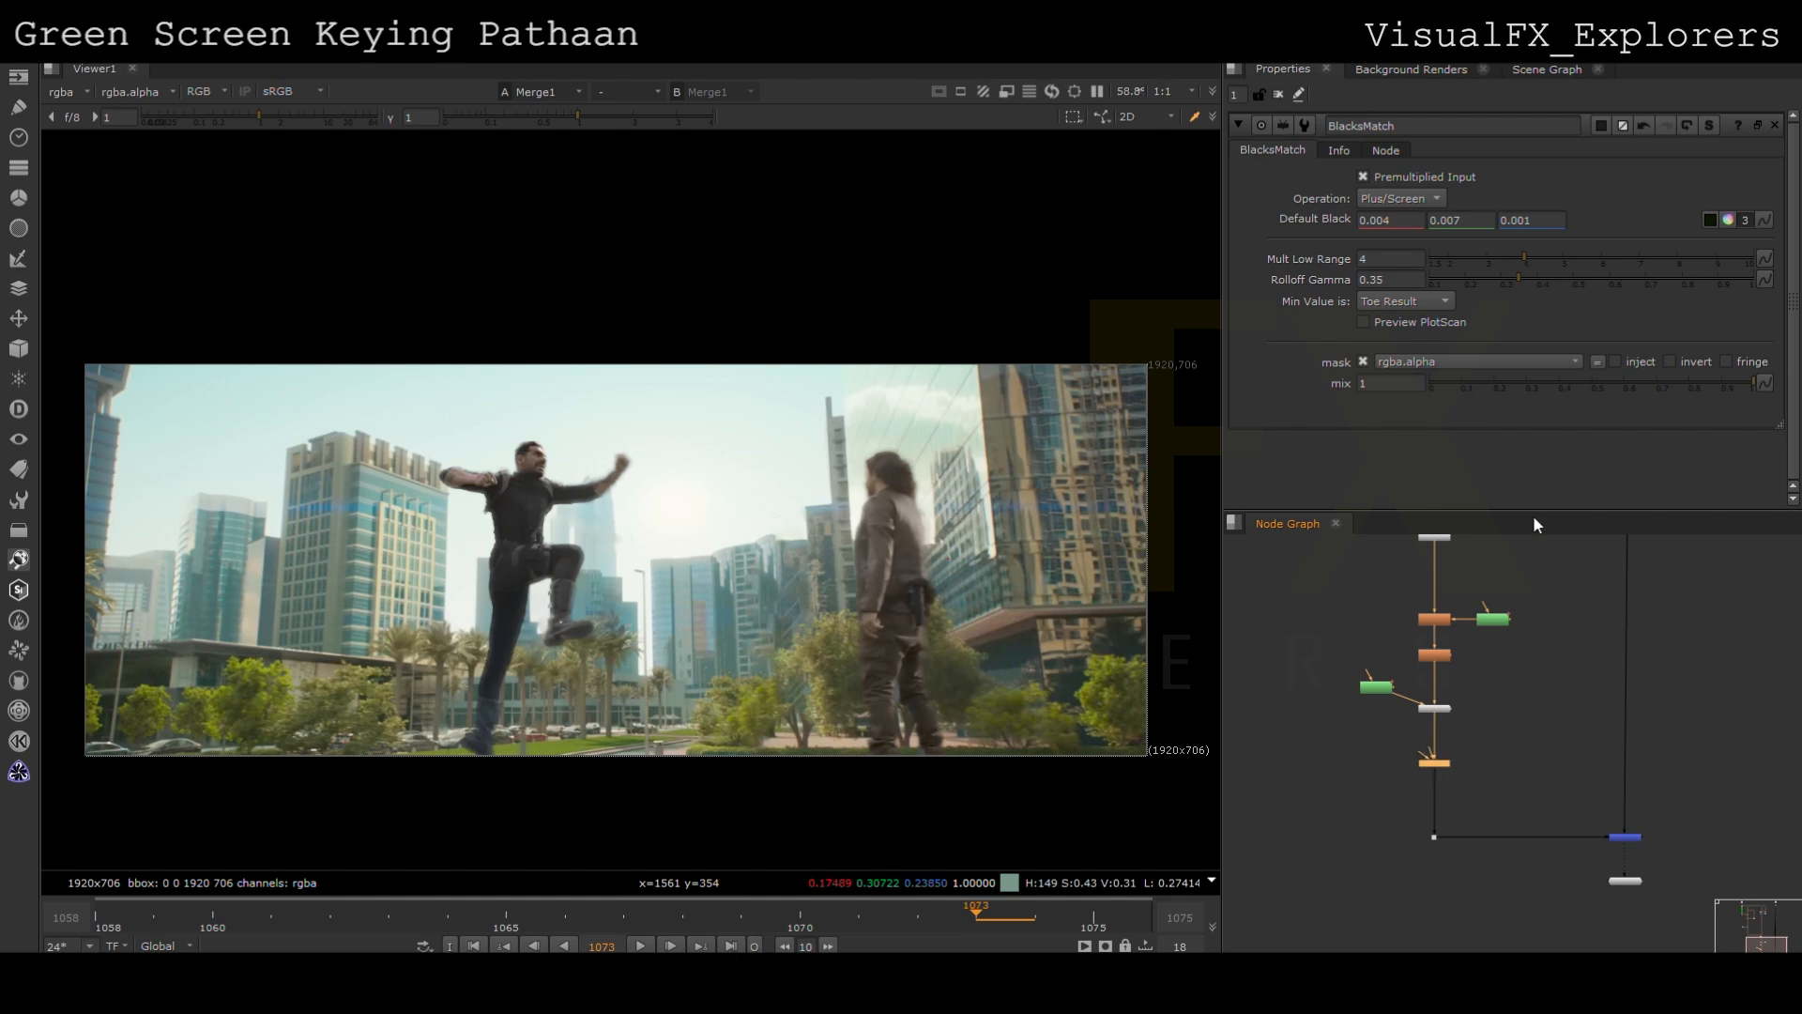
click(1536, 385)
drag(1533, 383, 1548, 383)
key(ctrl+z)
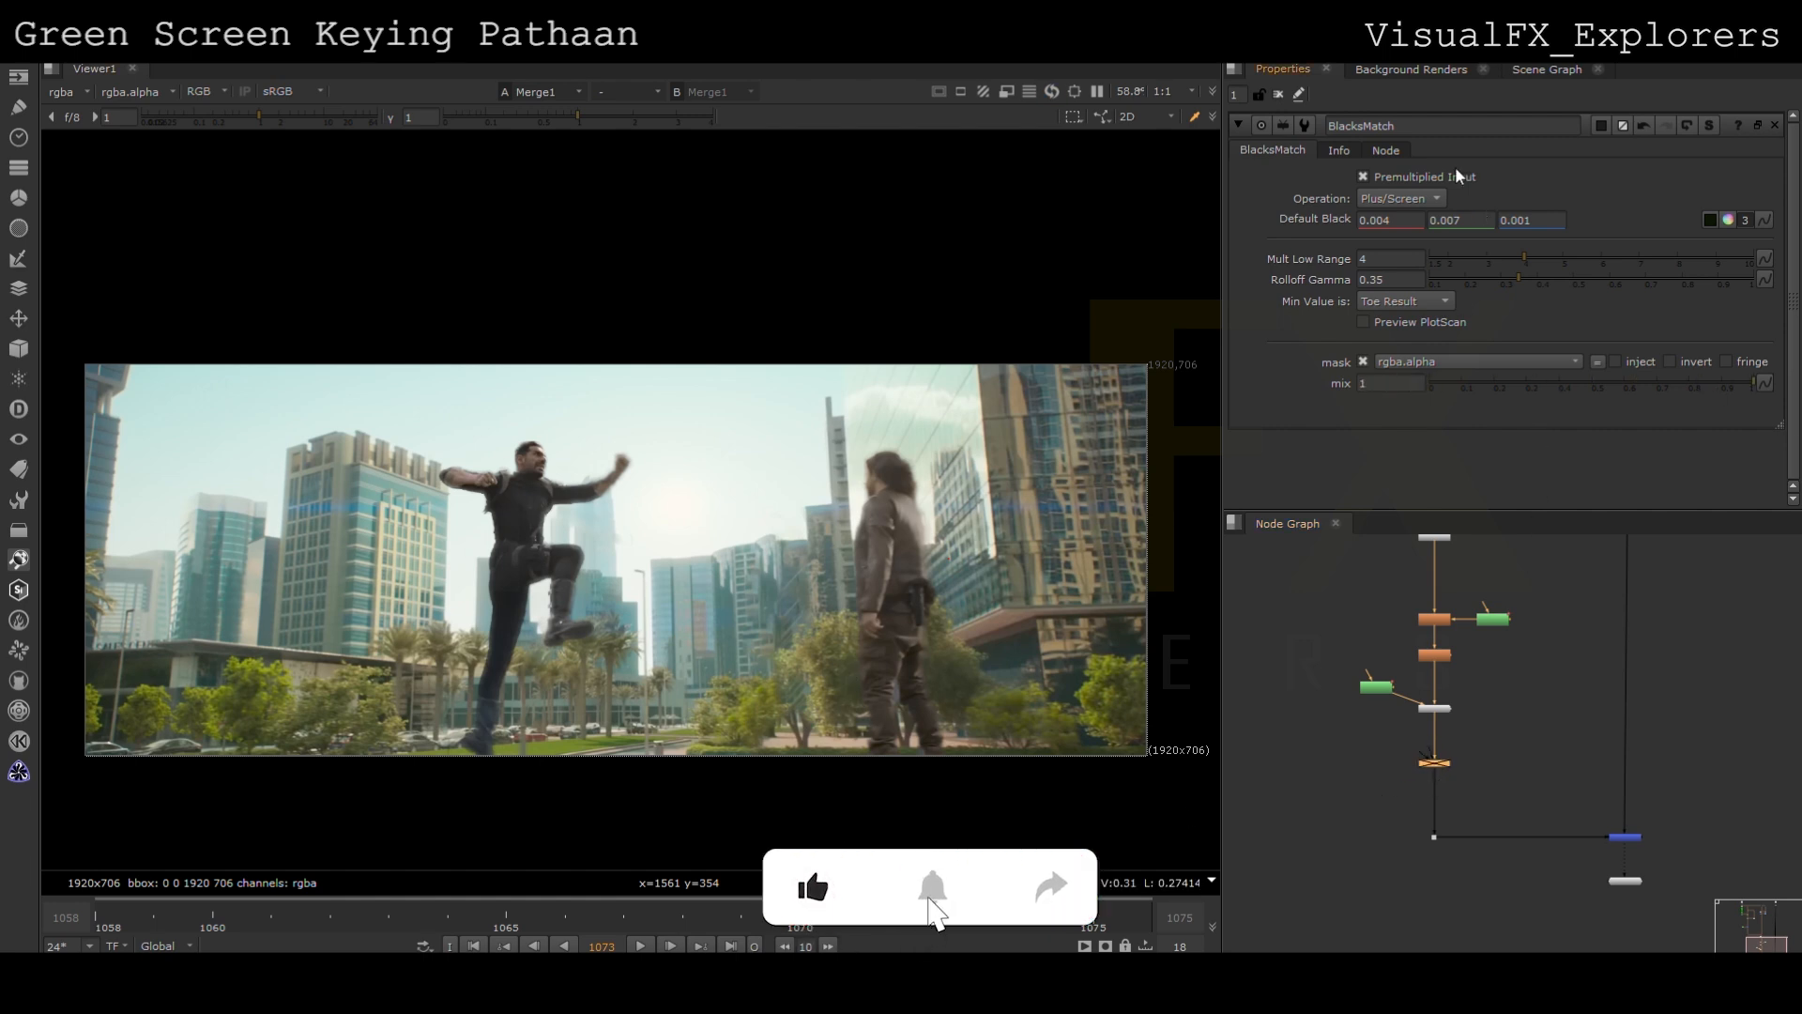
Add an elbow dot to the connection between the KillOutline and its Roto
scroll(1535, 709, down, 3)
scroll(1476, 703, up, 2)
drag(1440, 697, 1429, 683)
ctrl+drag(1445, 700, 1420, 710)
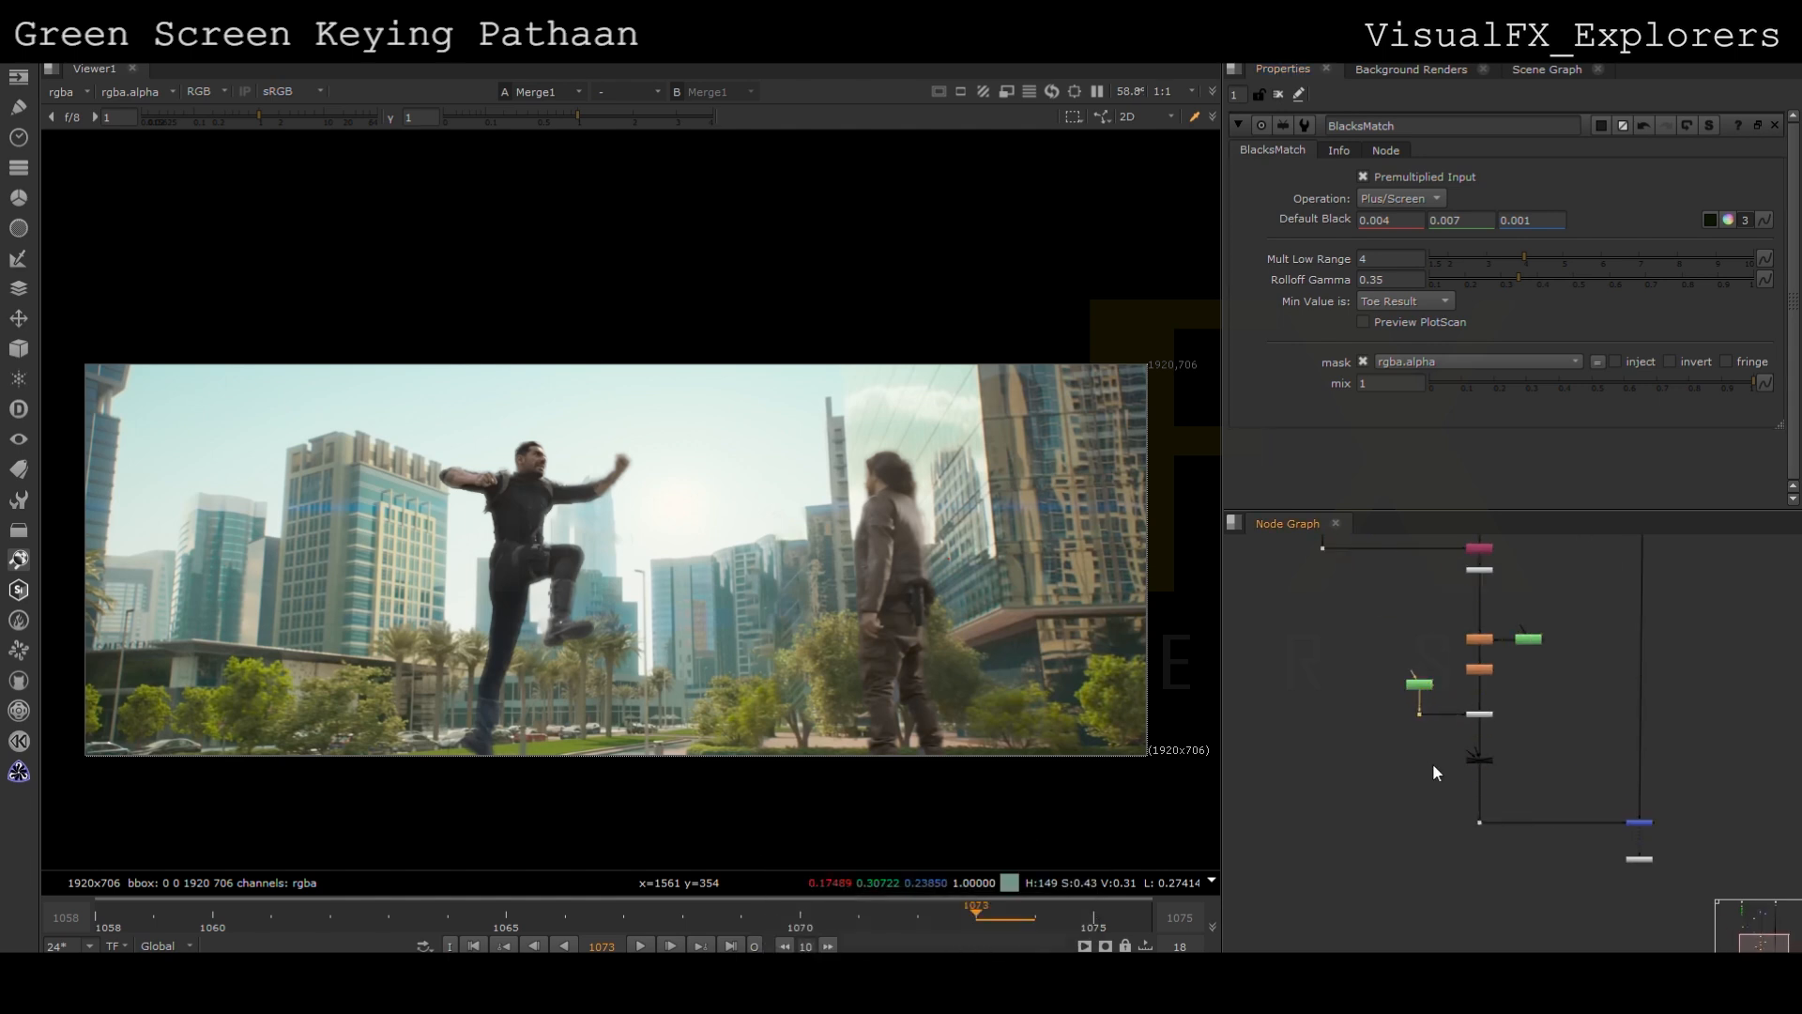
Lower the node beneath the final Merge to make room for more nodes
scroll(1467, 847, down, 3)
middle_drag(1468, 846, 1361, 772)
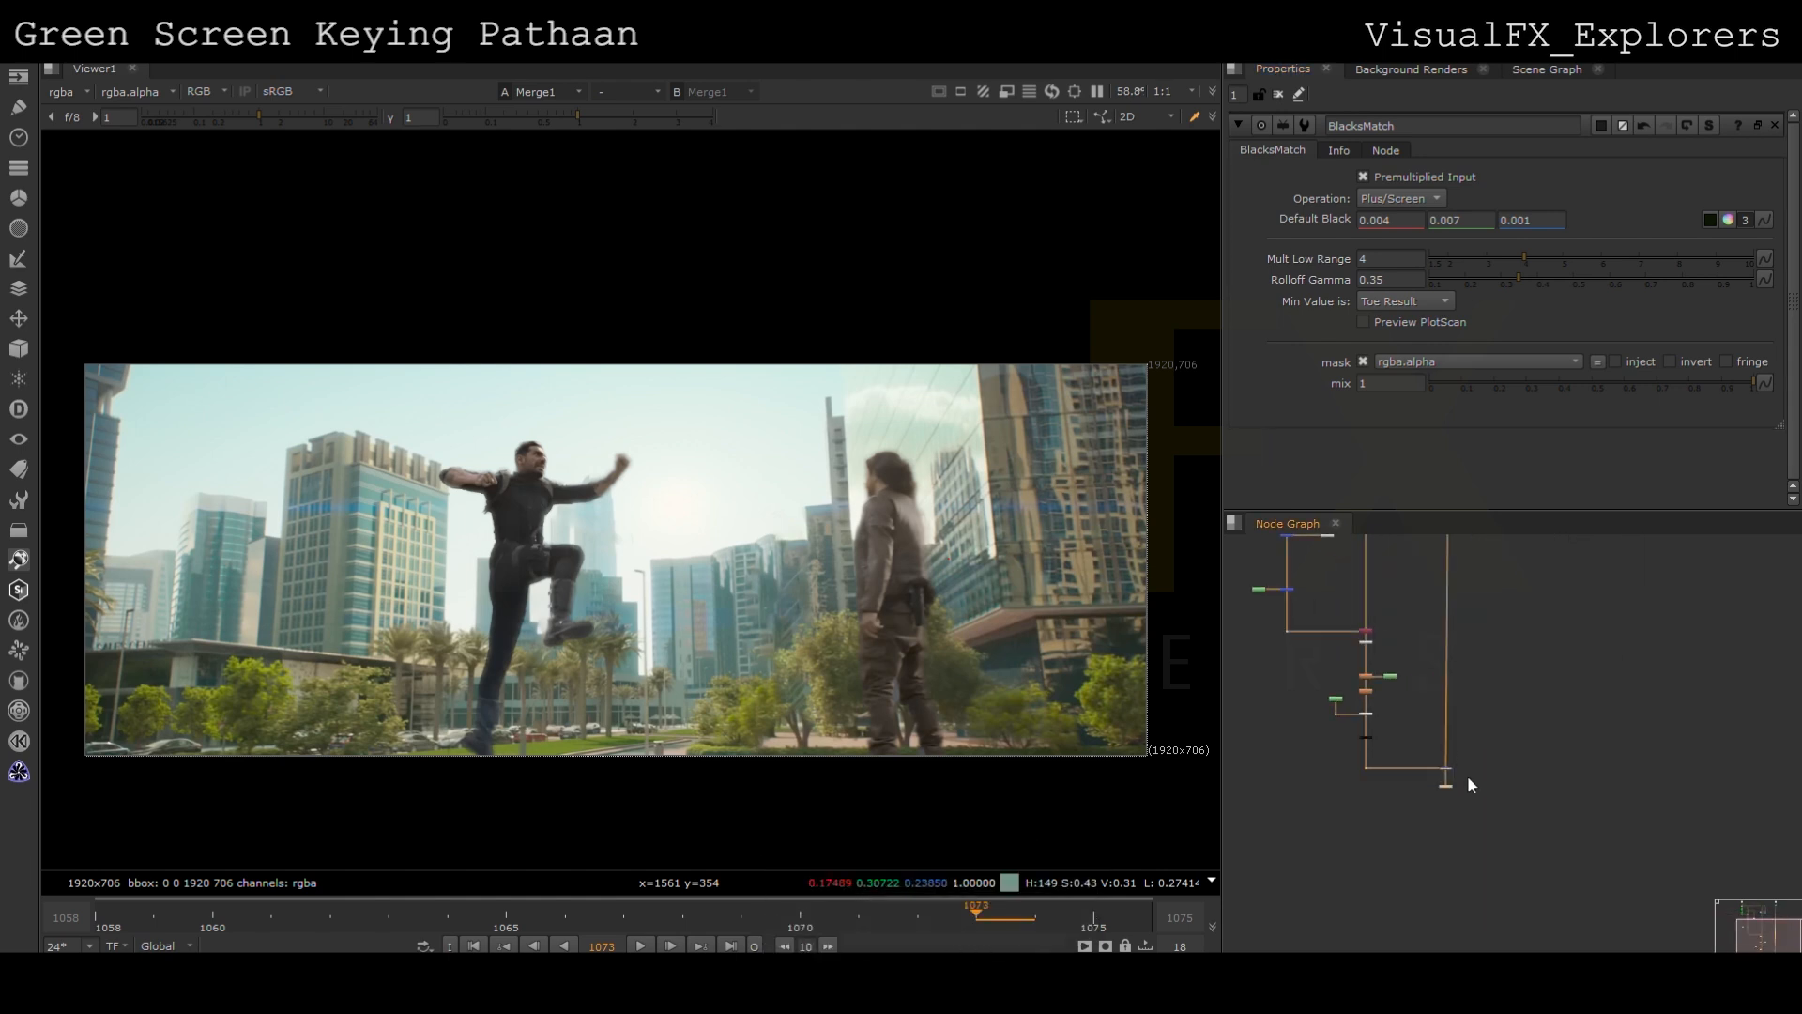
drag(1447, 768, 1448, 837)
middle_drag(1472, 796, 1416, 830)
scroll(1417, 830, up, 2)
Add a Glow_F node beside the final Merge, feed it from the Merge and show its result in the viewer
click(1417, 833)
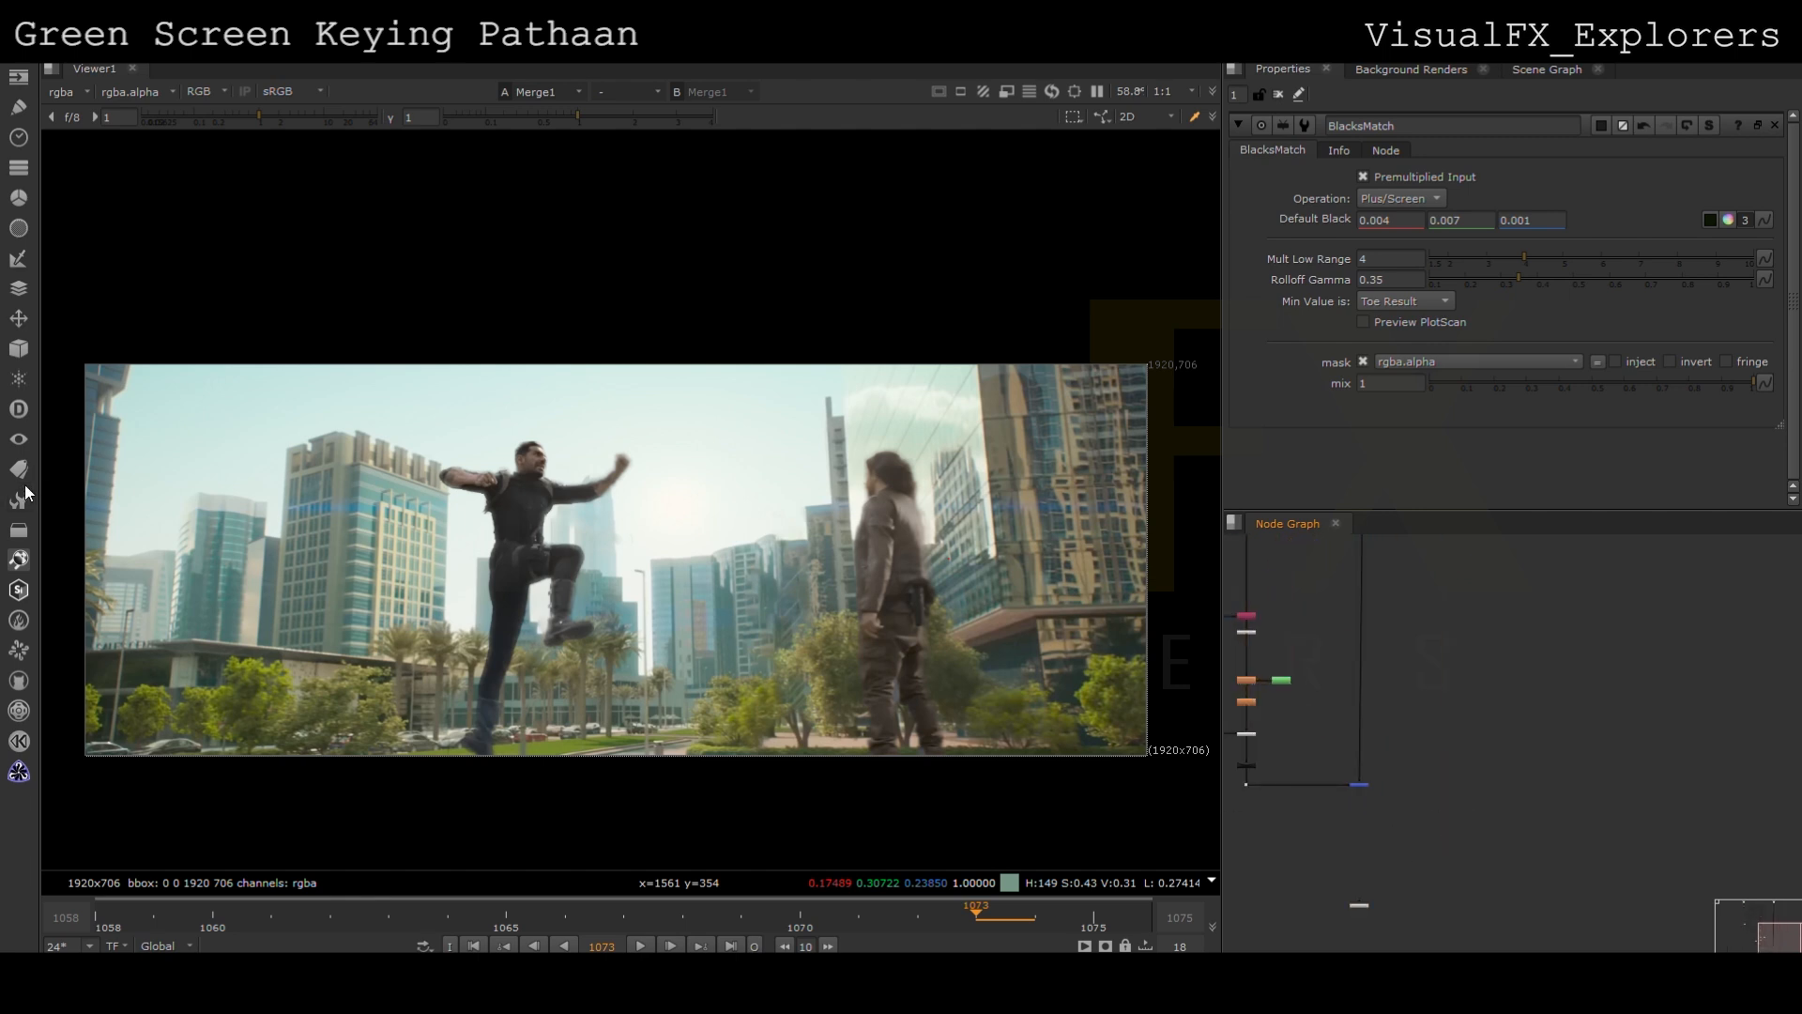
scroll(1470, 834, up, 4)
drag(1459, 815, 1290, 786)
middle_drag(1290, 786, 1366, 786)
drag(1356, 766, 1398, 805)
key(1)
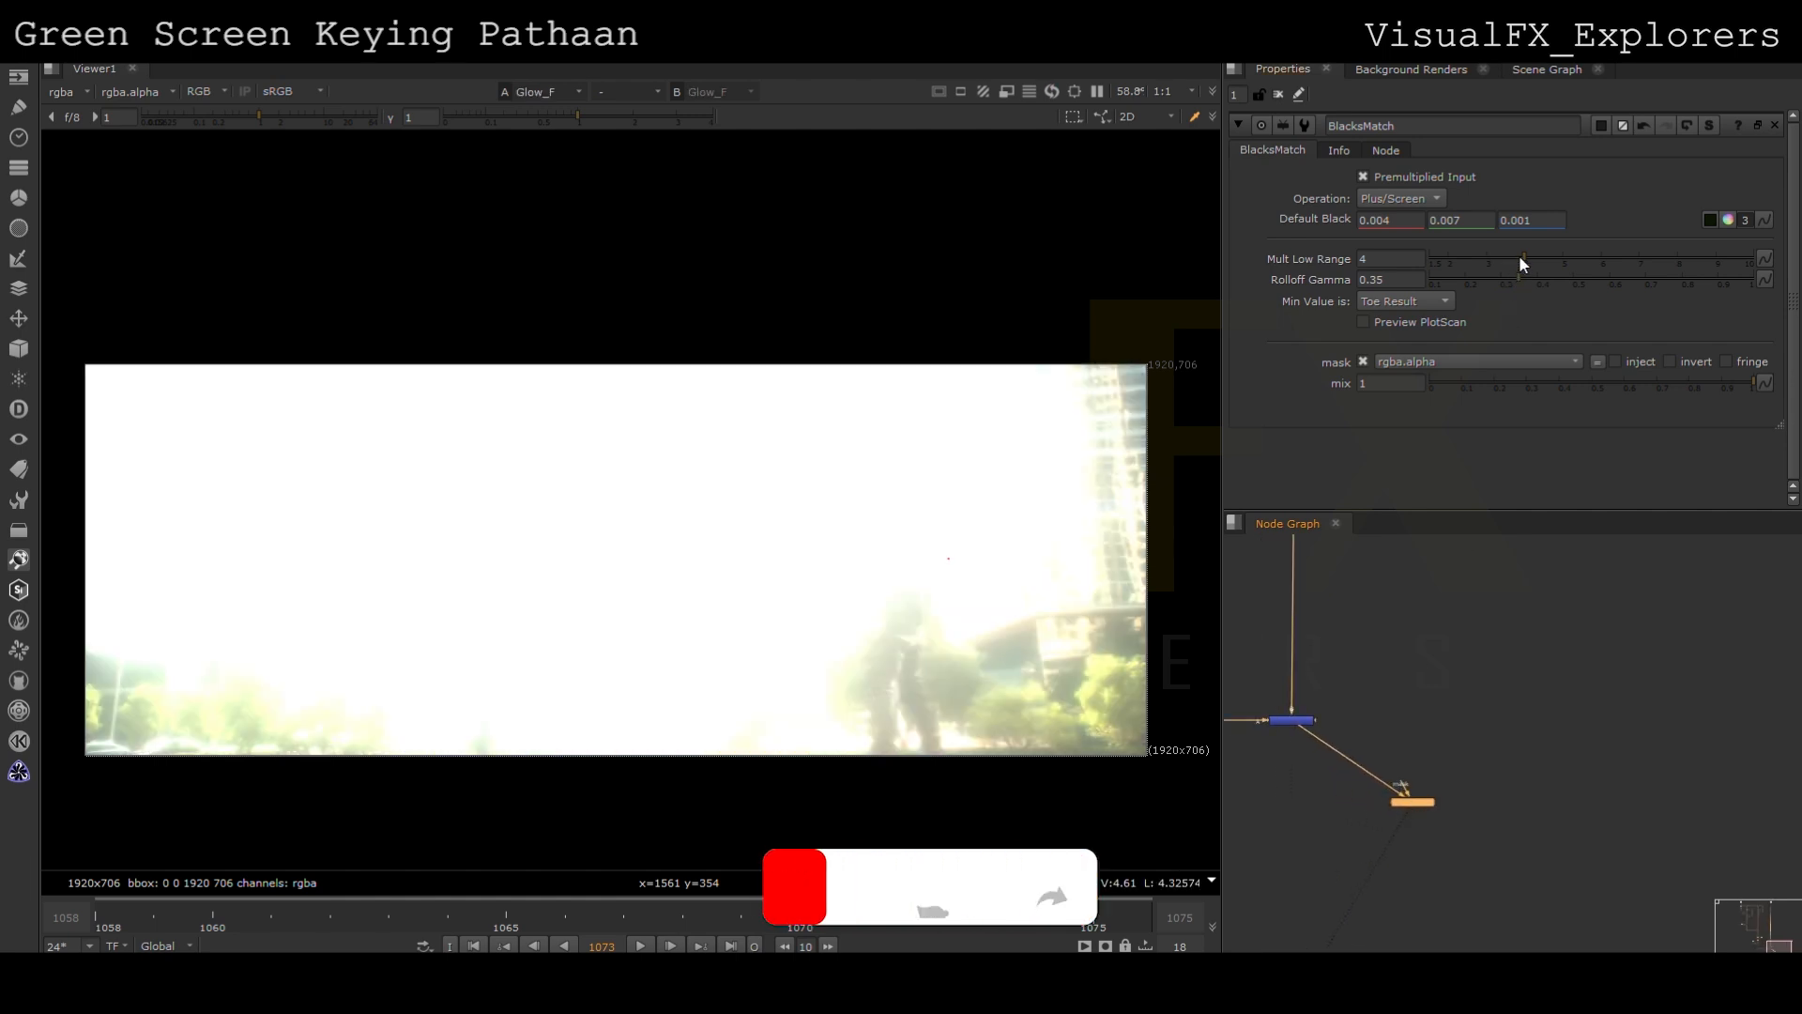
Raise the Glow_F tolerance to about 0.965 and increase its glow size
double_click(1416, 801)
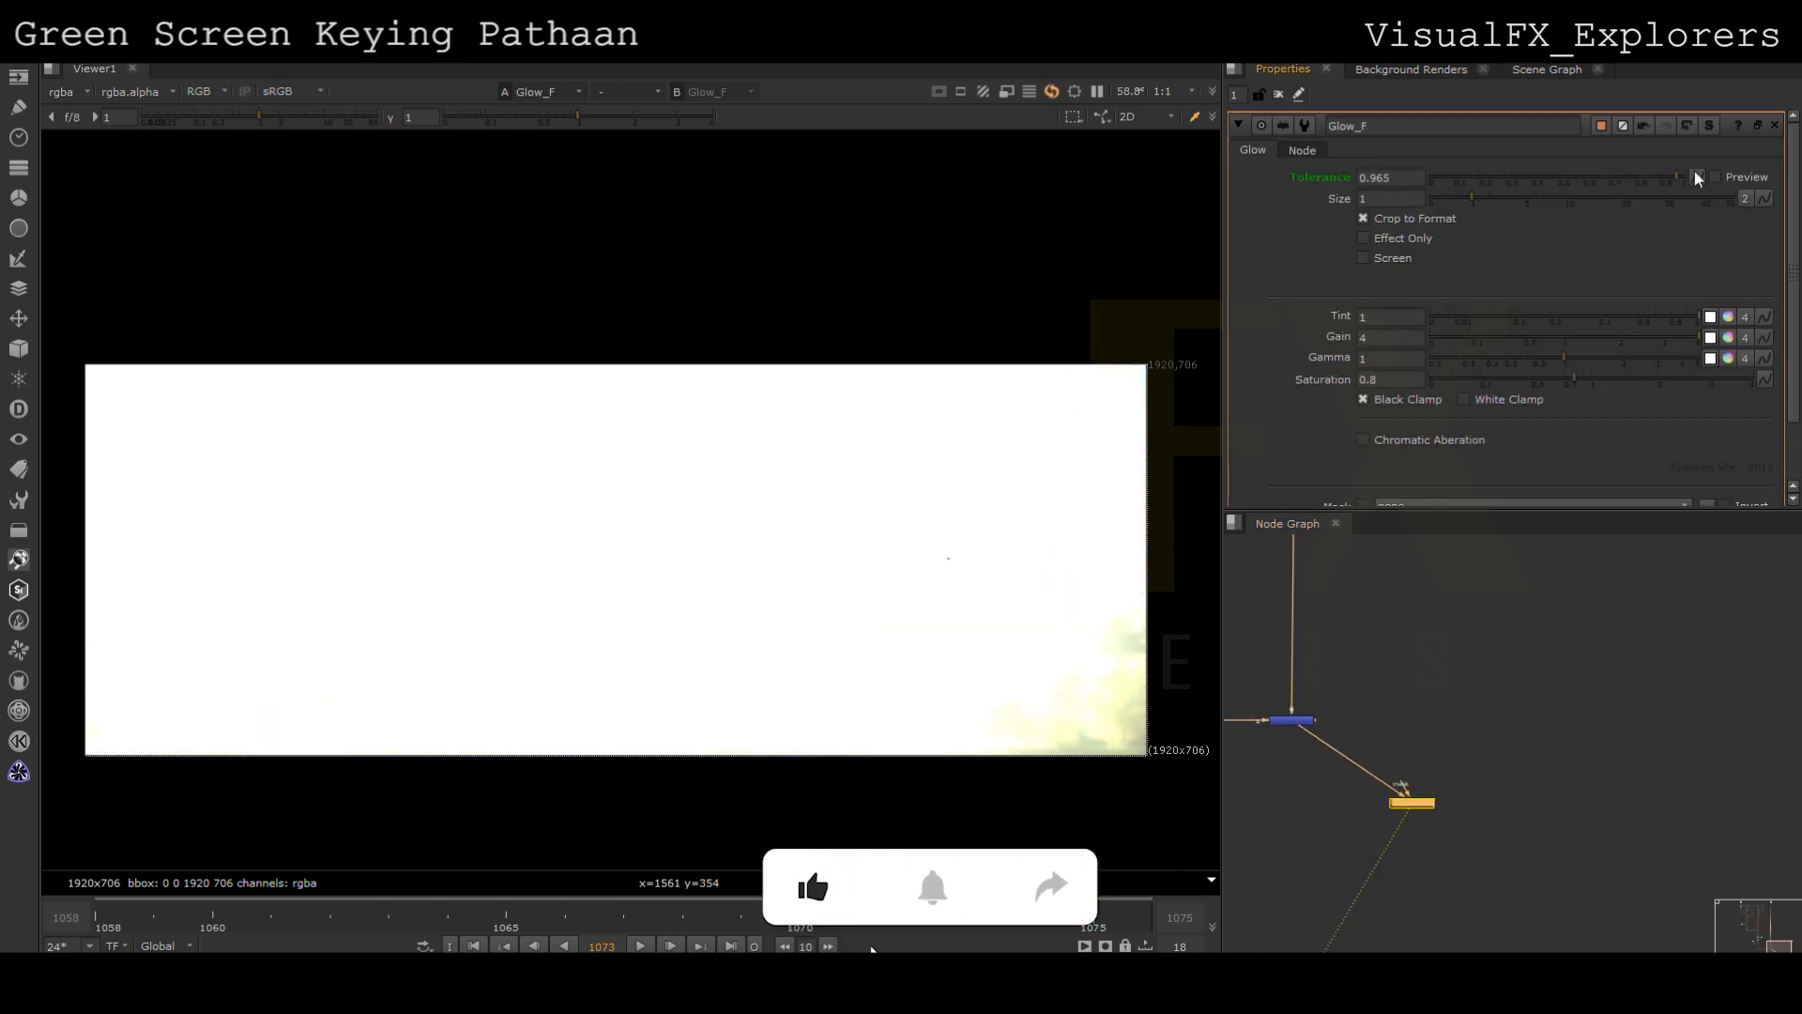
click(1677, 178)
click(1521, 199)
drag(1521, 199, 1619, 200)
click(1293, 808)
key(m)
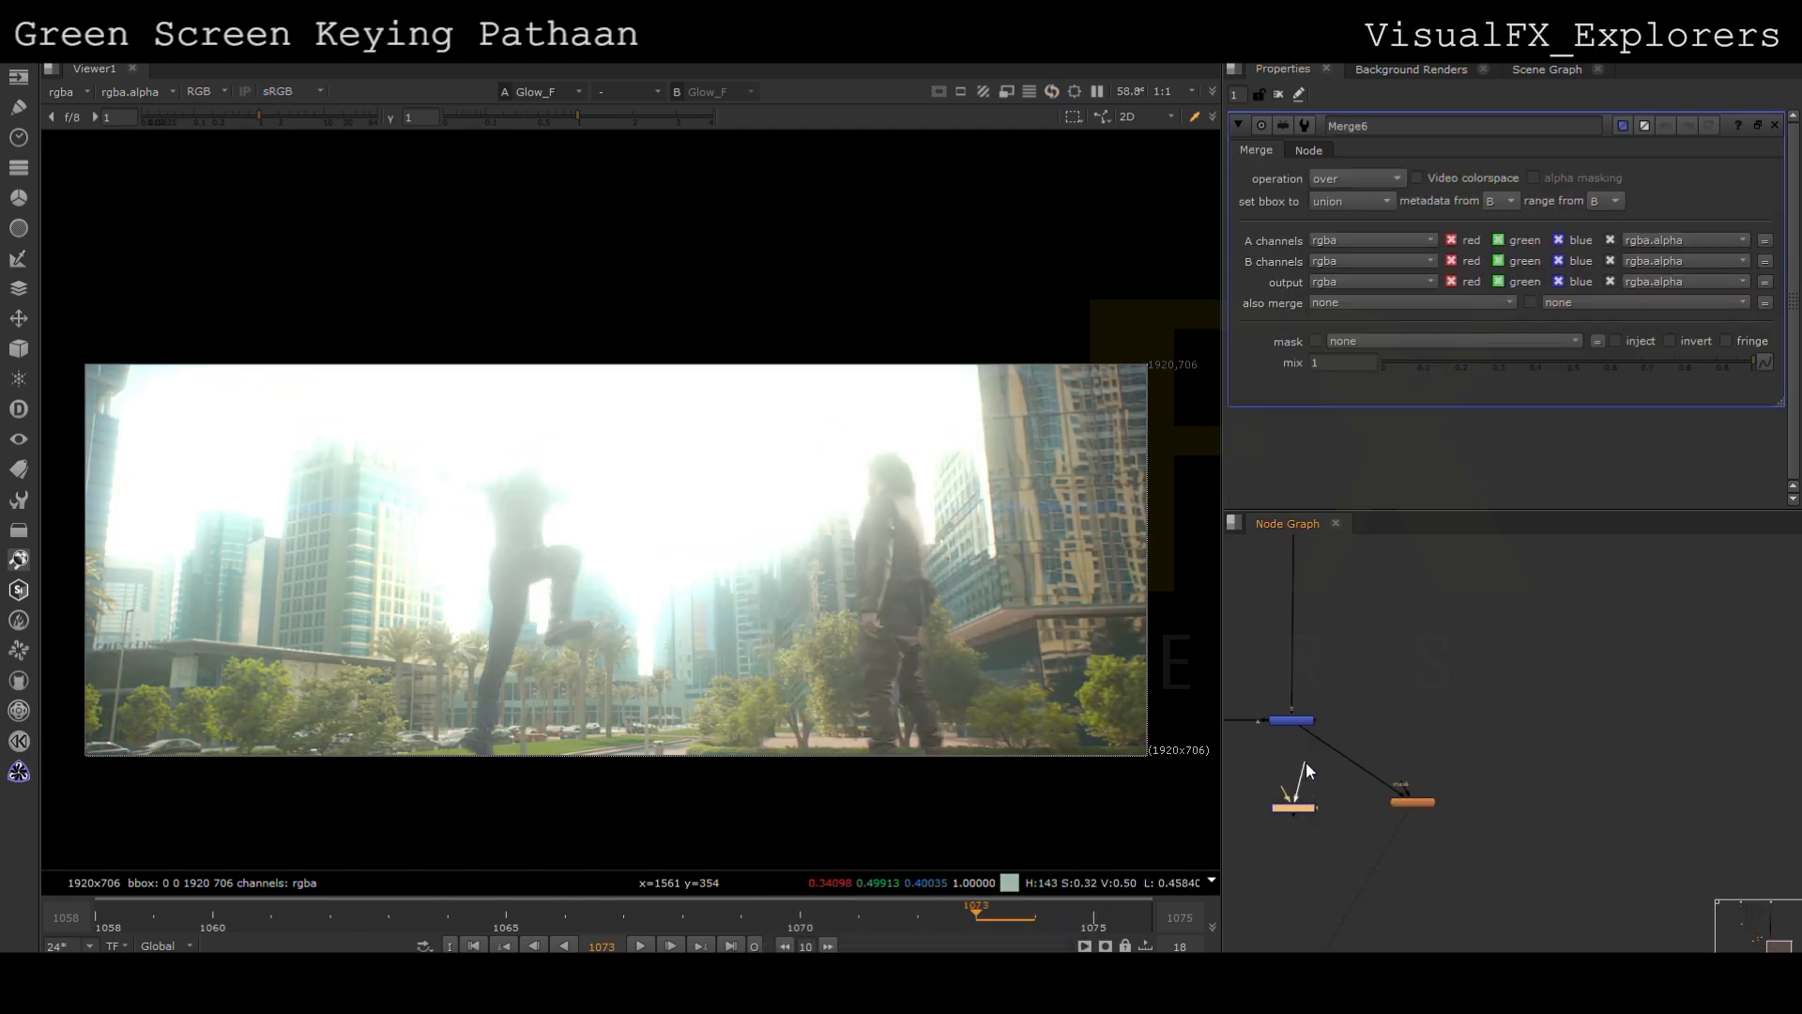
key(Delete)
Add a Keymix below the final Merge that combines the Merge with the Glow_F output, and view it
key(k)
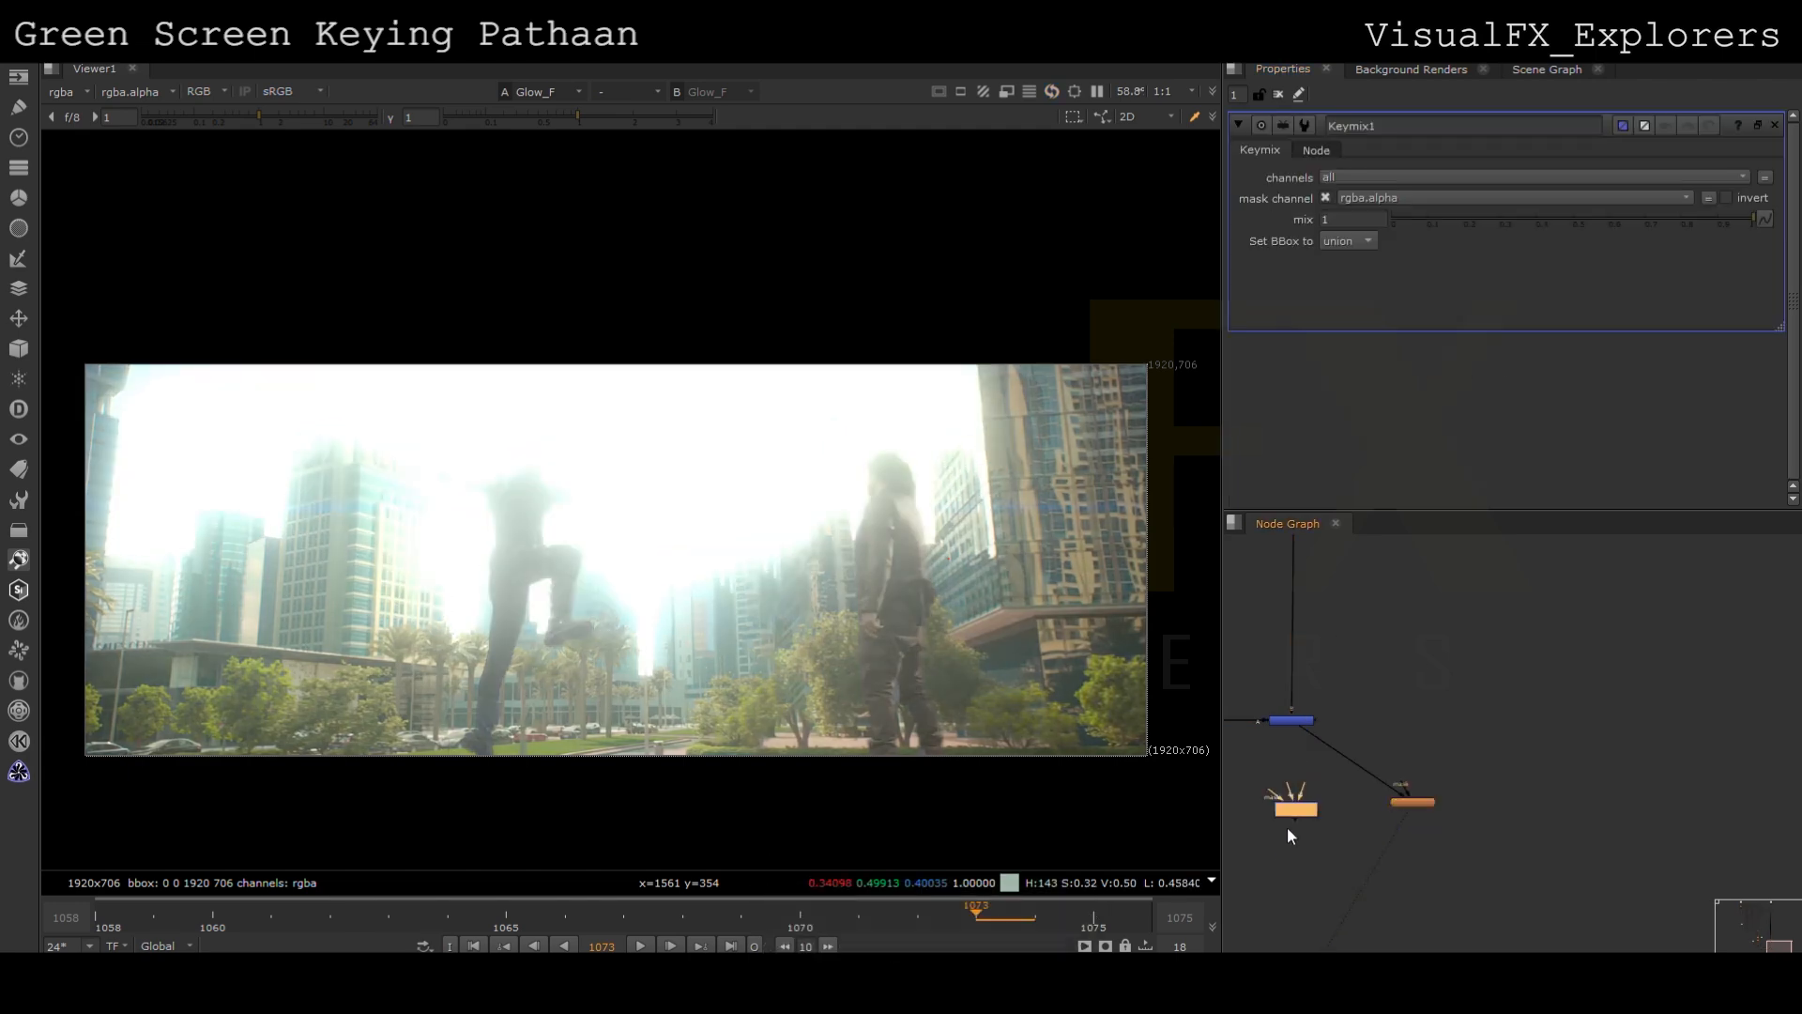
key(1)
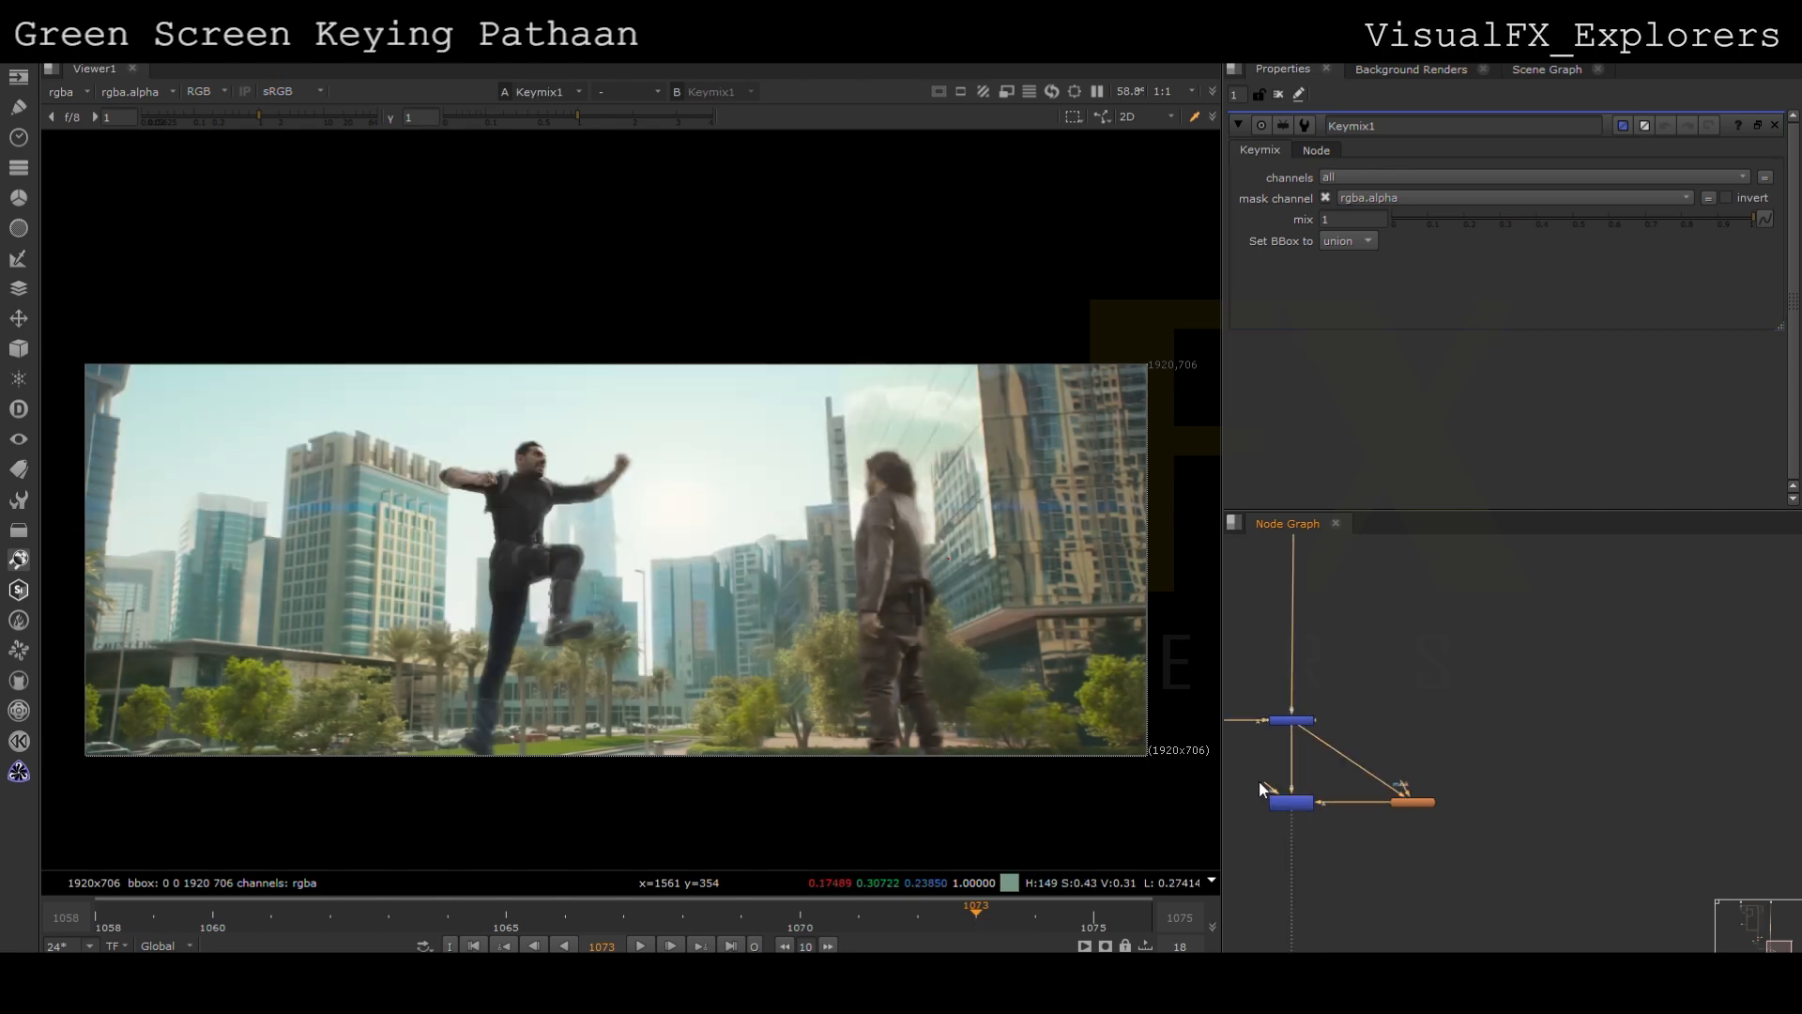
Mask the Keymix with a feathered Roto shape around the jumping actor's upper body and the sun, and lower the mix
key(o)
click(487, 403)
drag(403, 413, 400, 431)
click(388, 512)
drag(421, 564, 458, 573)
drag(629, 417, 591, 414)
click(488, 405)
drag(346, 355, 704, 613)
ctrl+drag(535, 561, 579, 638)
click(1292, 804)
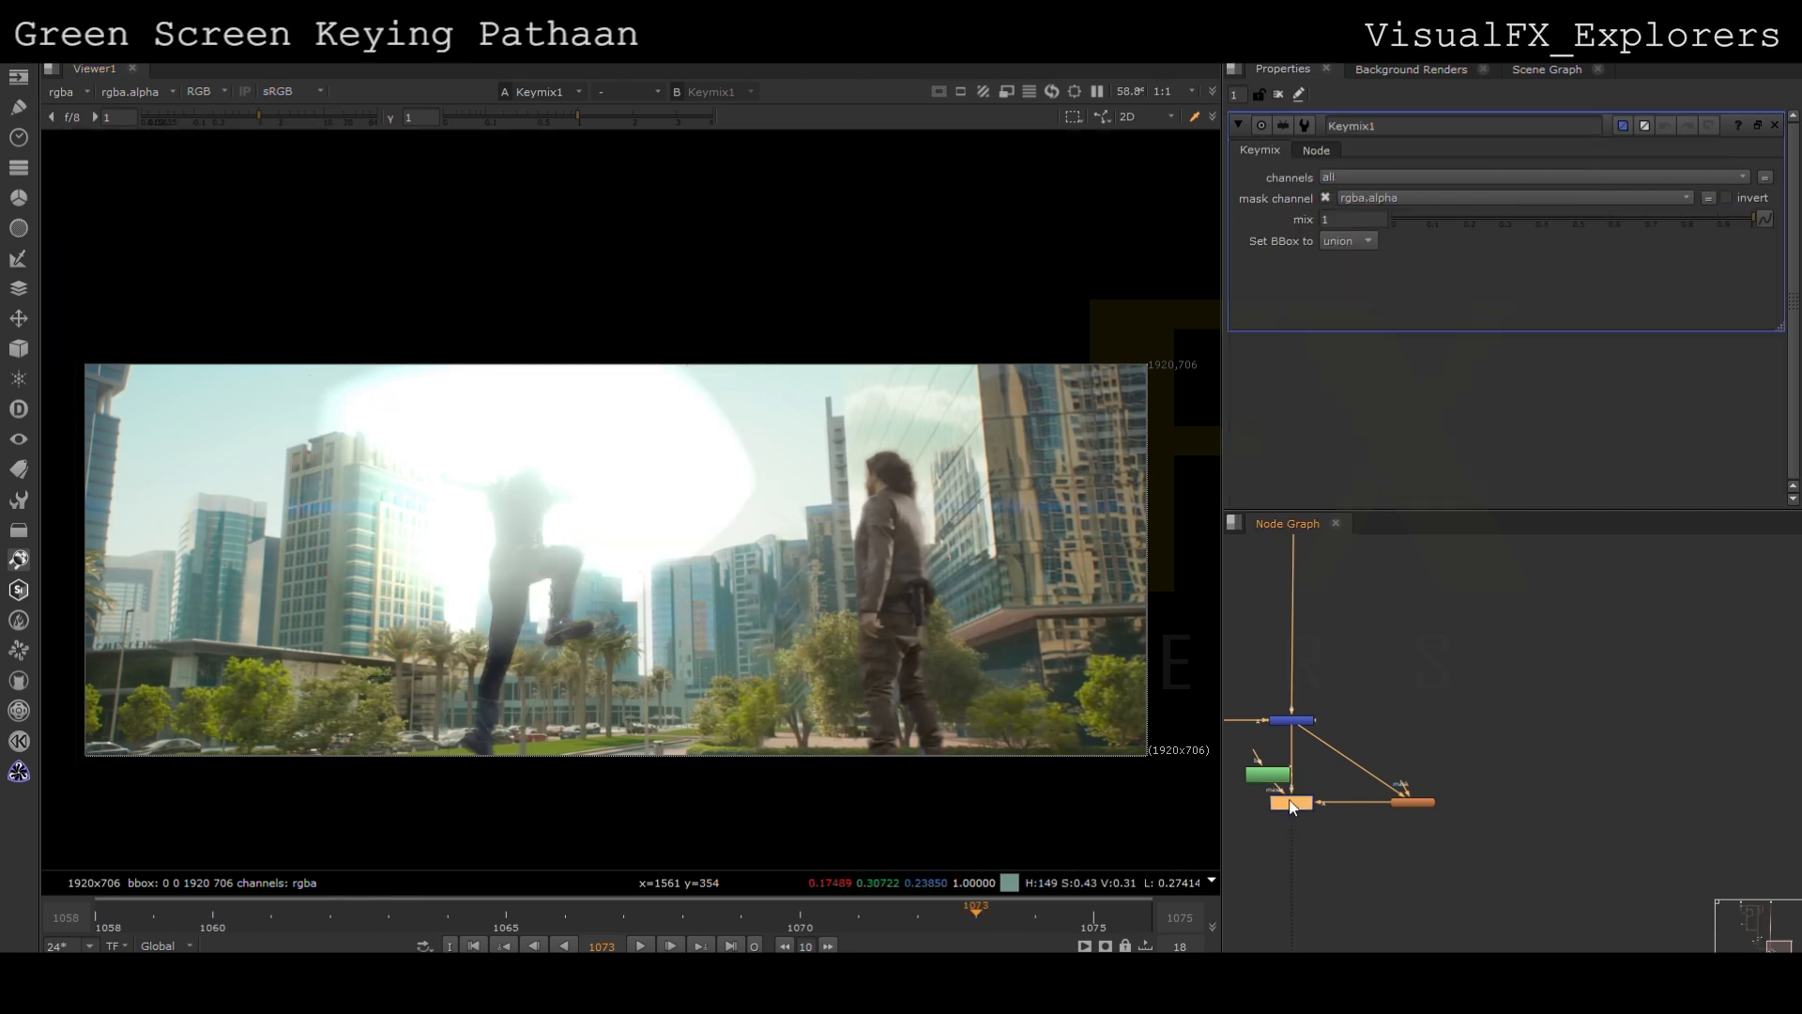
click(1422, 220)
Insert a Merge between the glow Roto and the Keymix mask, feed it from the dotted foreground branch and set its operation to matte
scroll(1463, 710, down, 2)
middle_drag(1325, 752, 1469, 798)
click(1422, 797)
drag(1468, 800, 1412, 820)
key(m)
click(1338, 178)
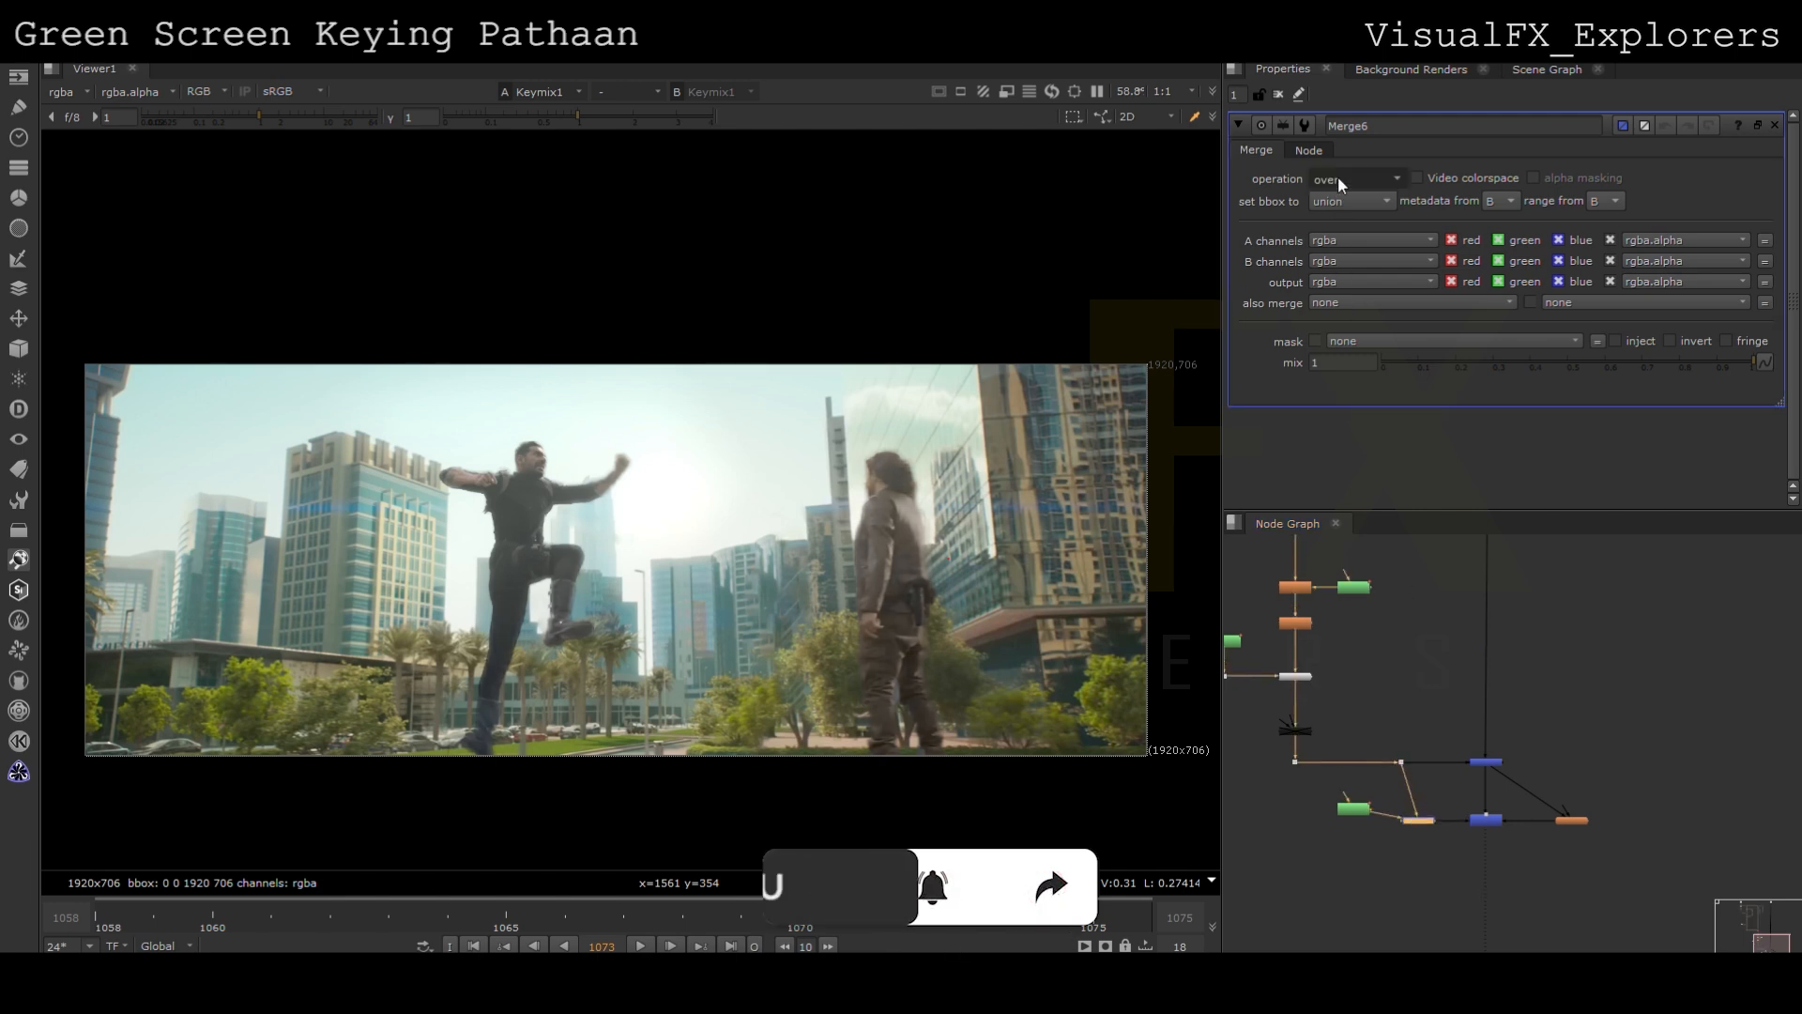
click(1349, 330)
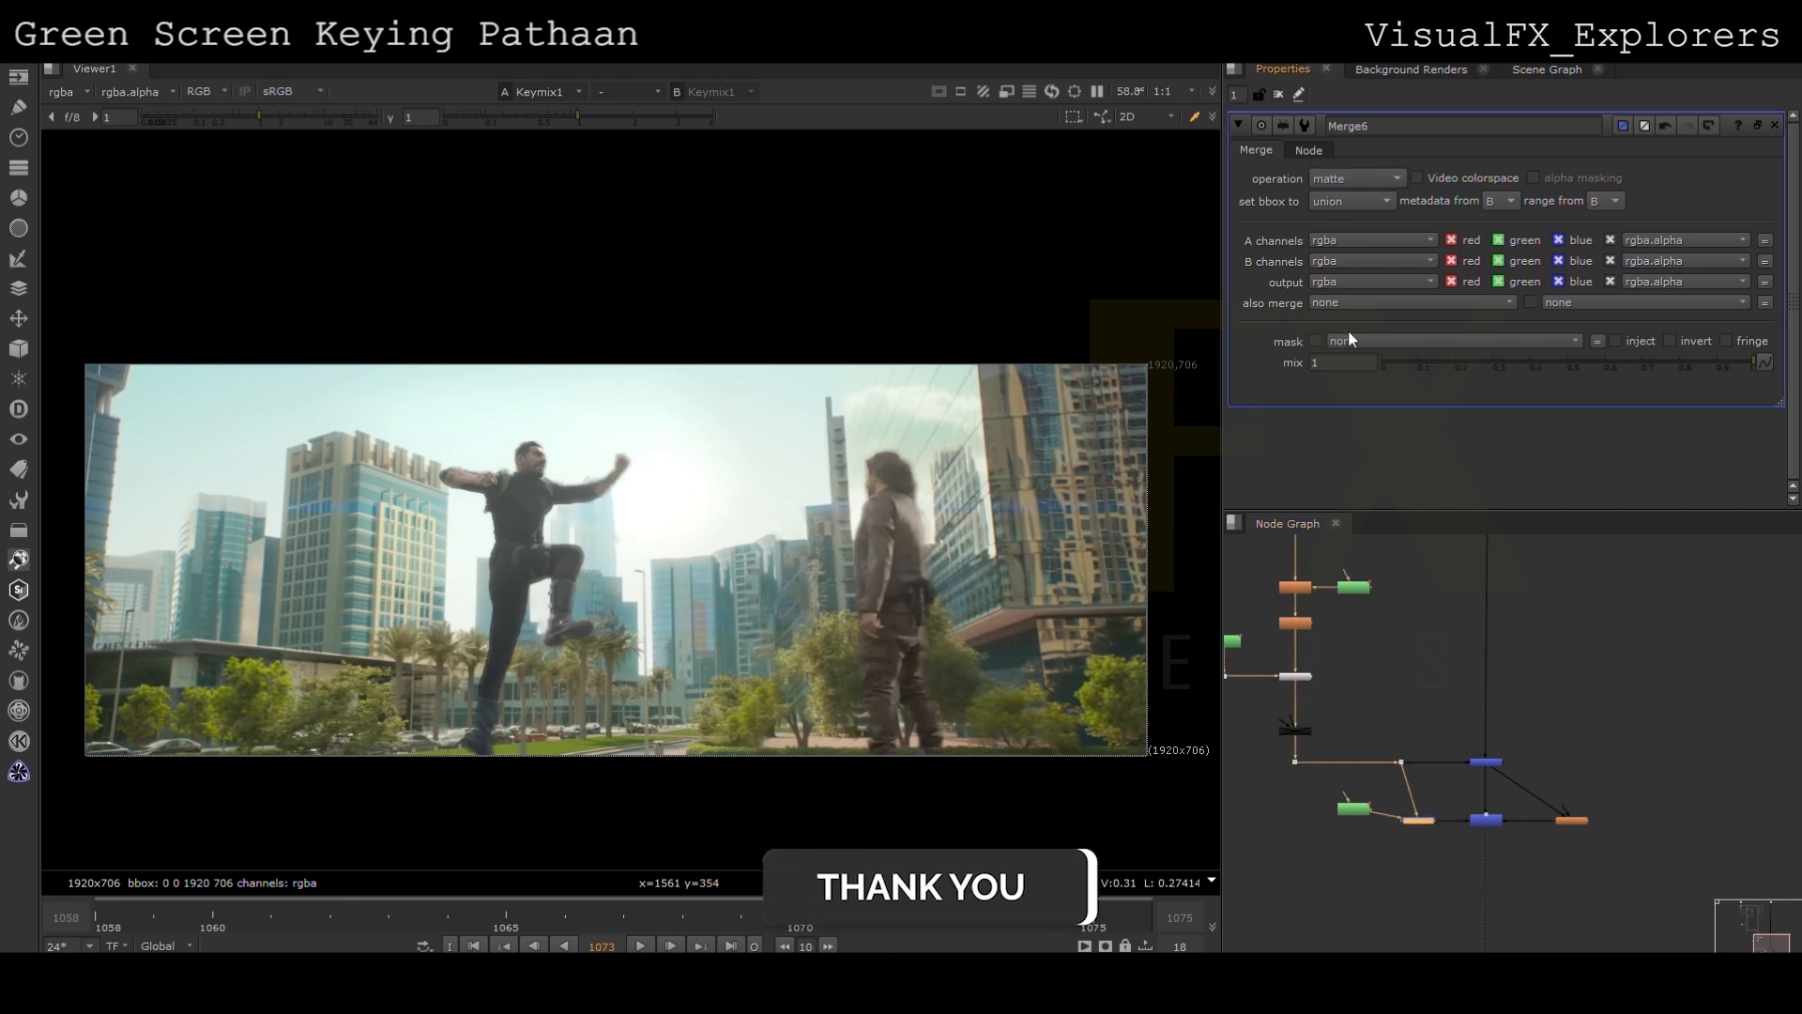
Set the Keymix mix to about 0.045 and extend the lower edge of the glow Roto shape down over the jumping actor's thighs
double_click(1487, 819)
drag(1396, 218, 1408, 222)
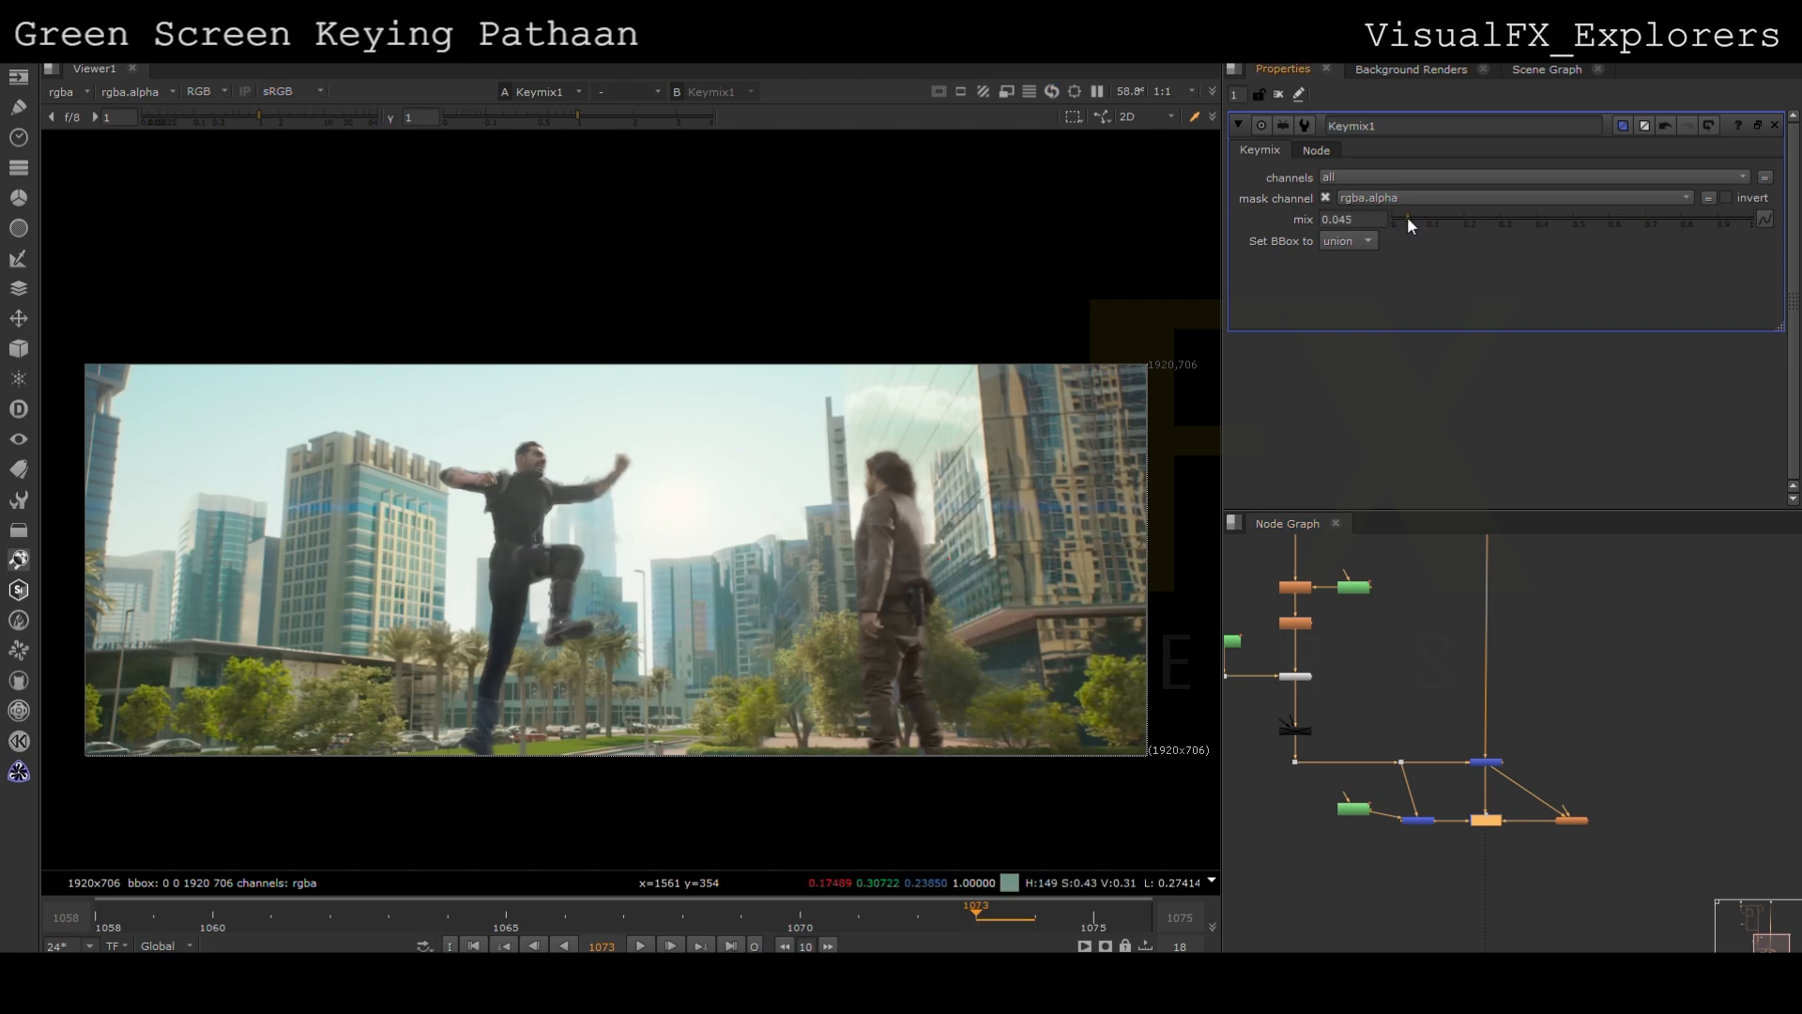
double_click(1353, 808)
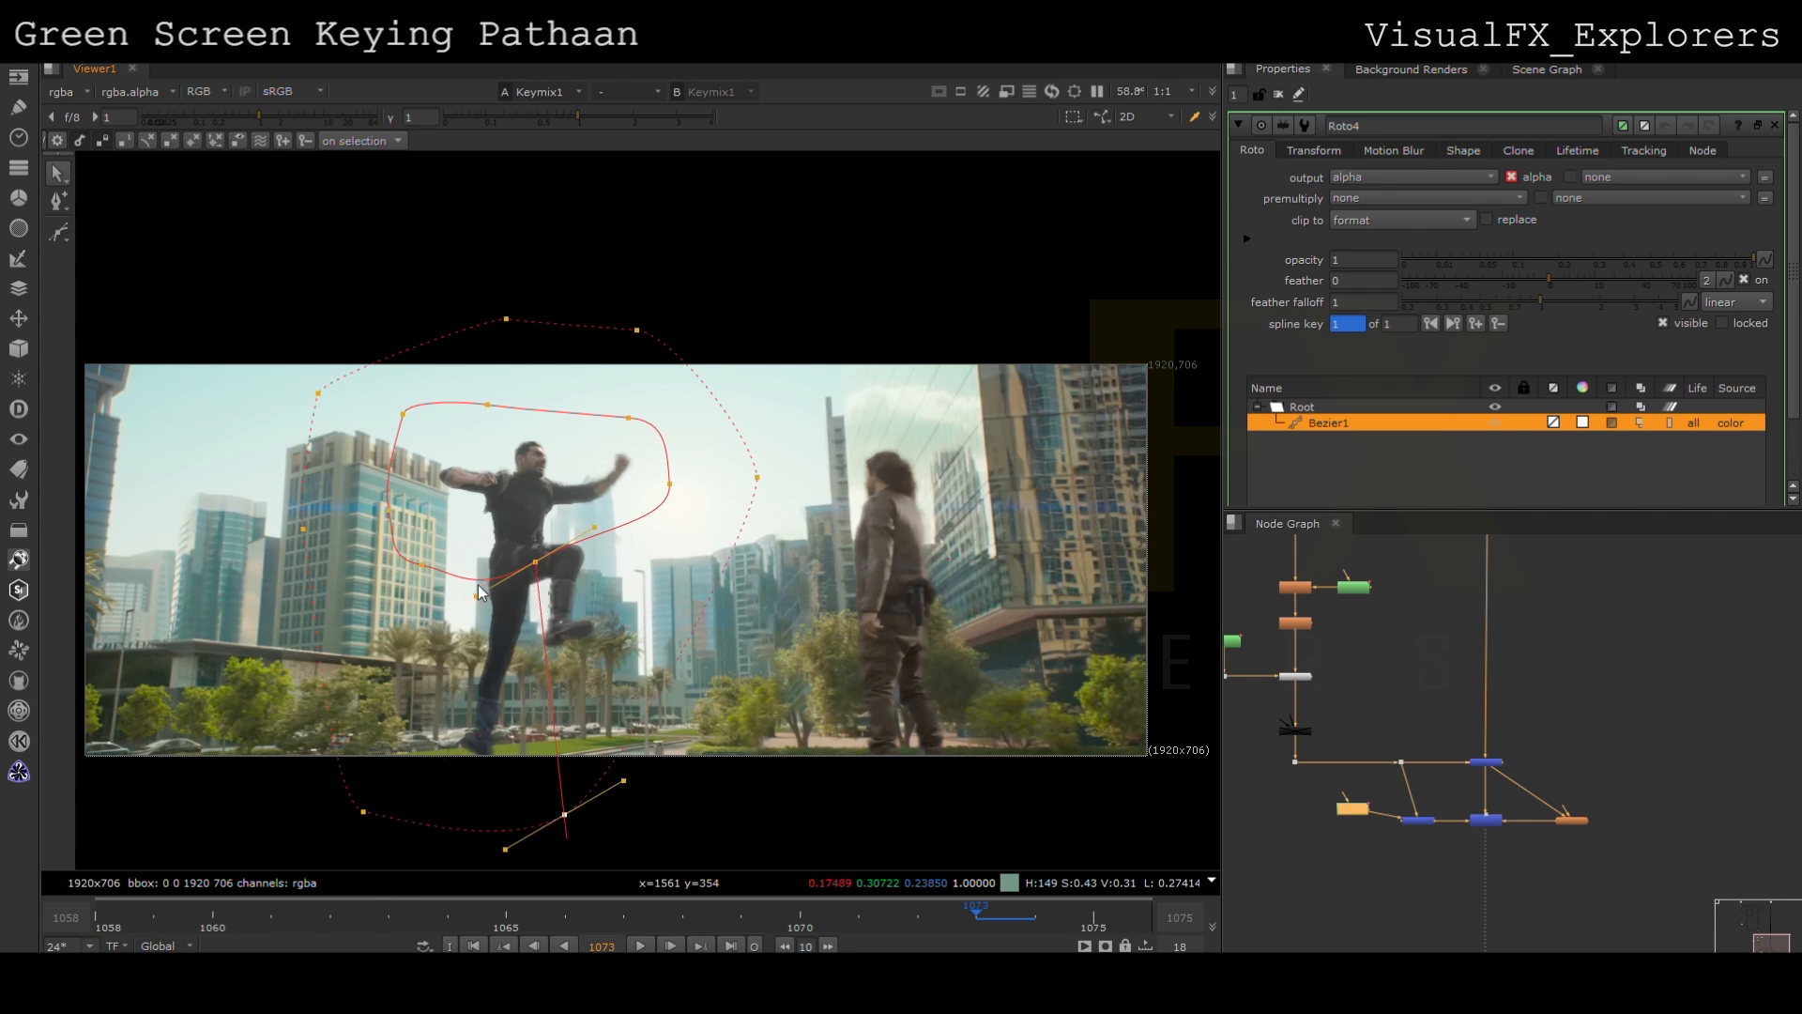
click(523, 574)
drag(535, 561, 538, 598)
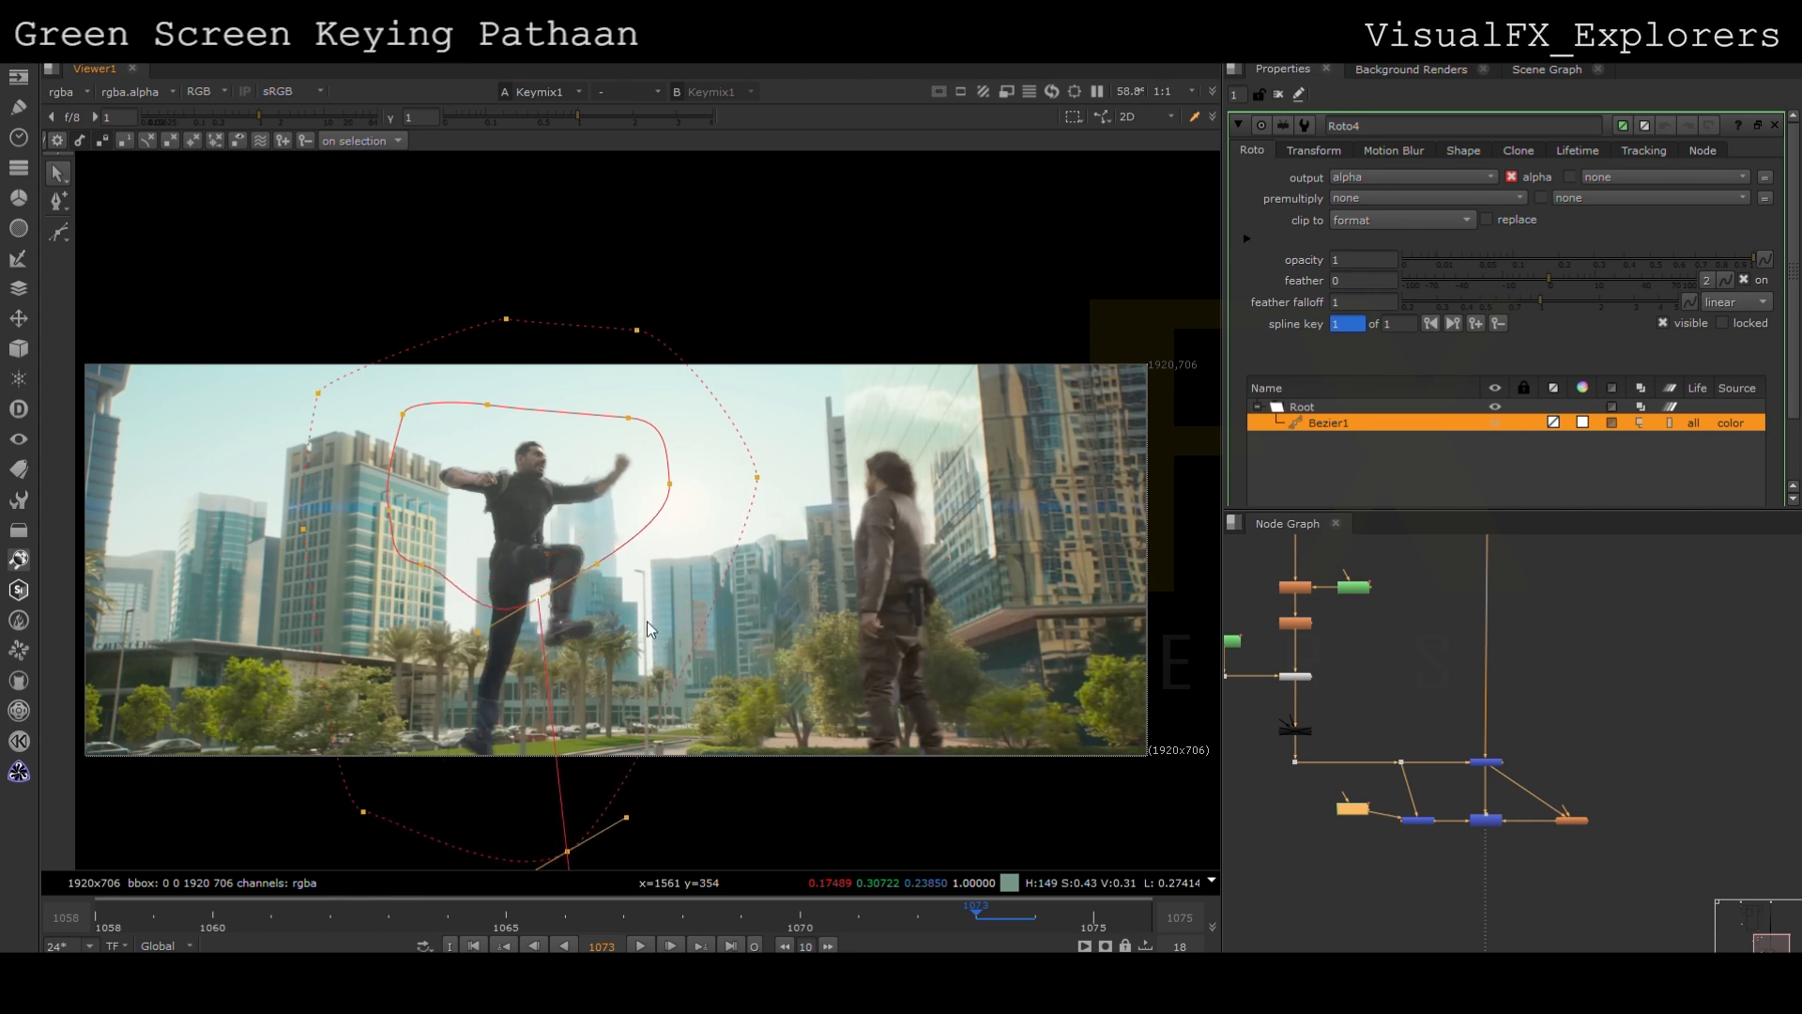
Disable and re-enable the Keymix to compare the shot with and without the masked glow
click(1492, 821)
key(d)
key(d)
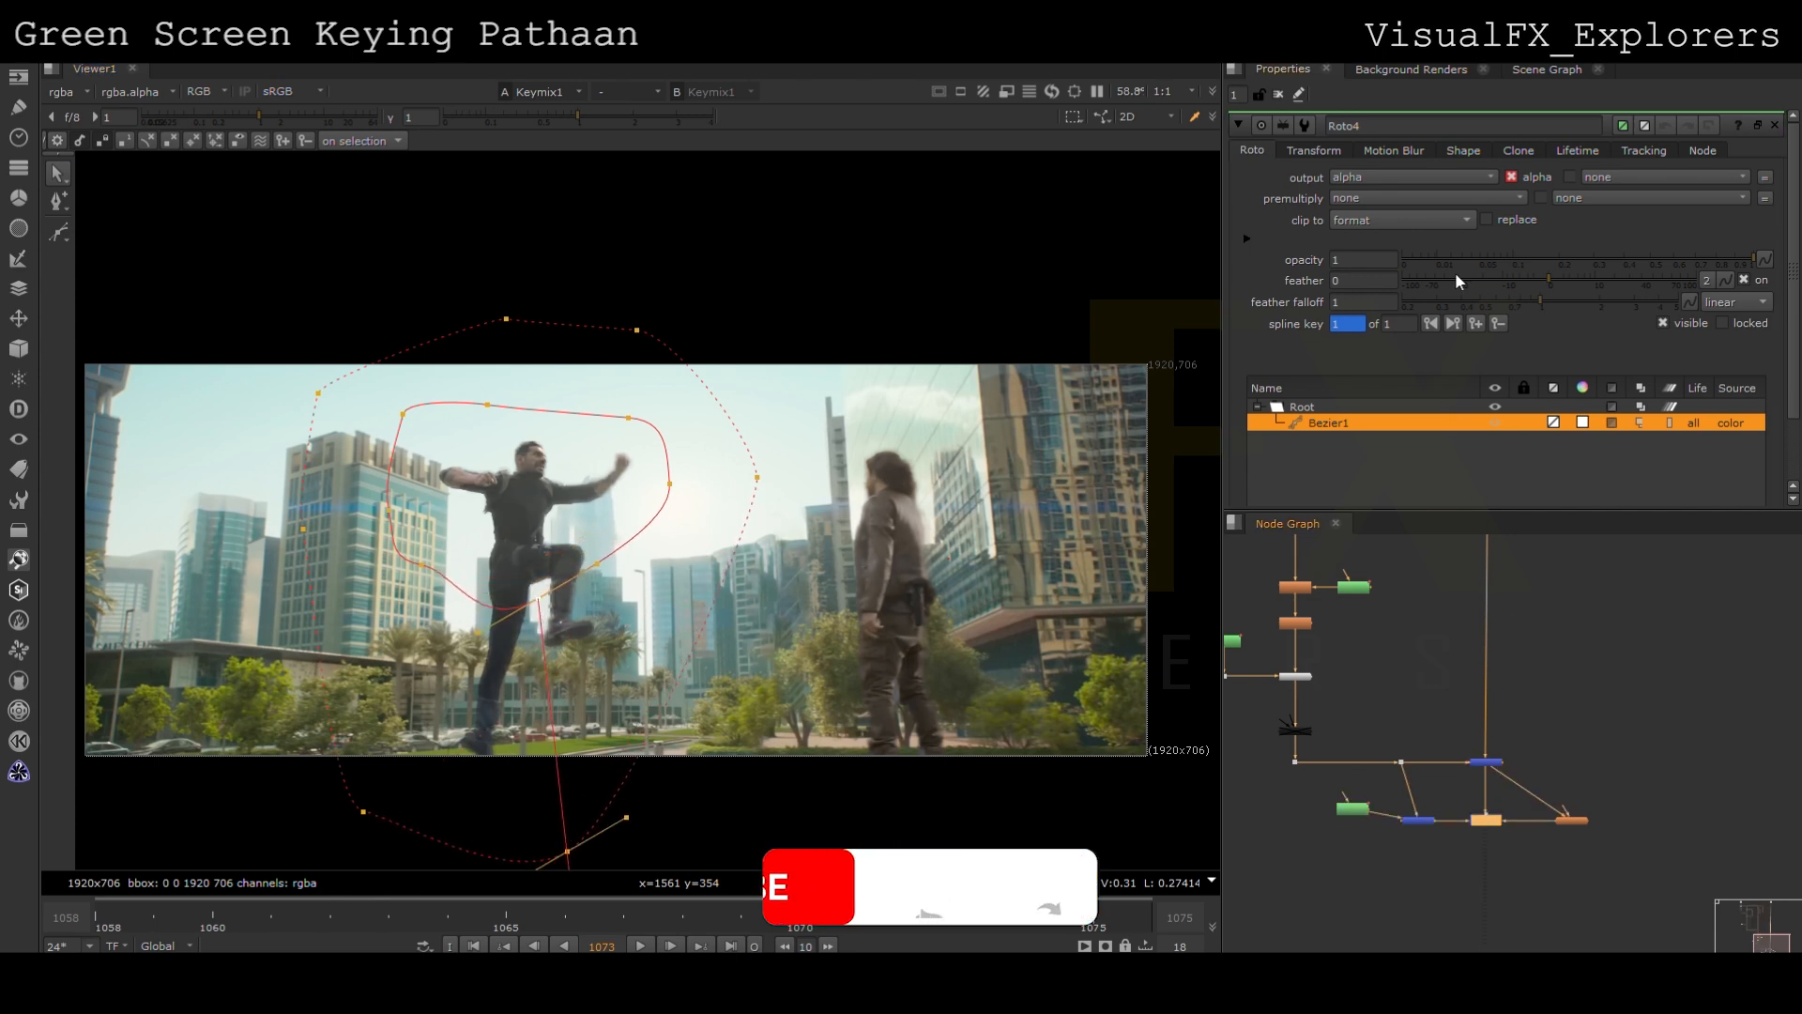
Close the open node properties and set the Keymix mix to about 0.075
click(1280, 92)
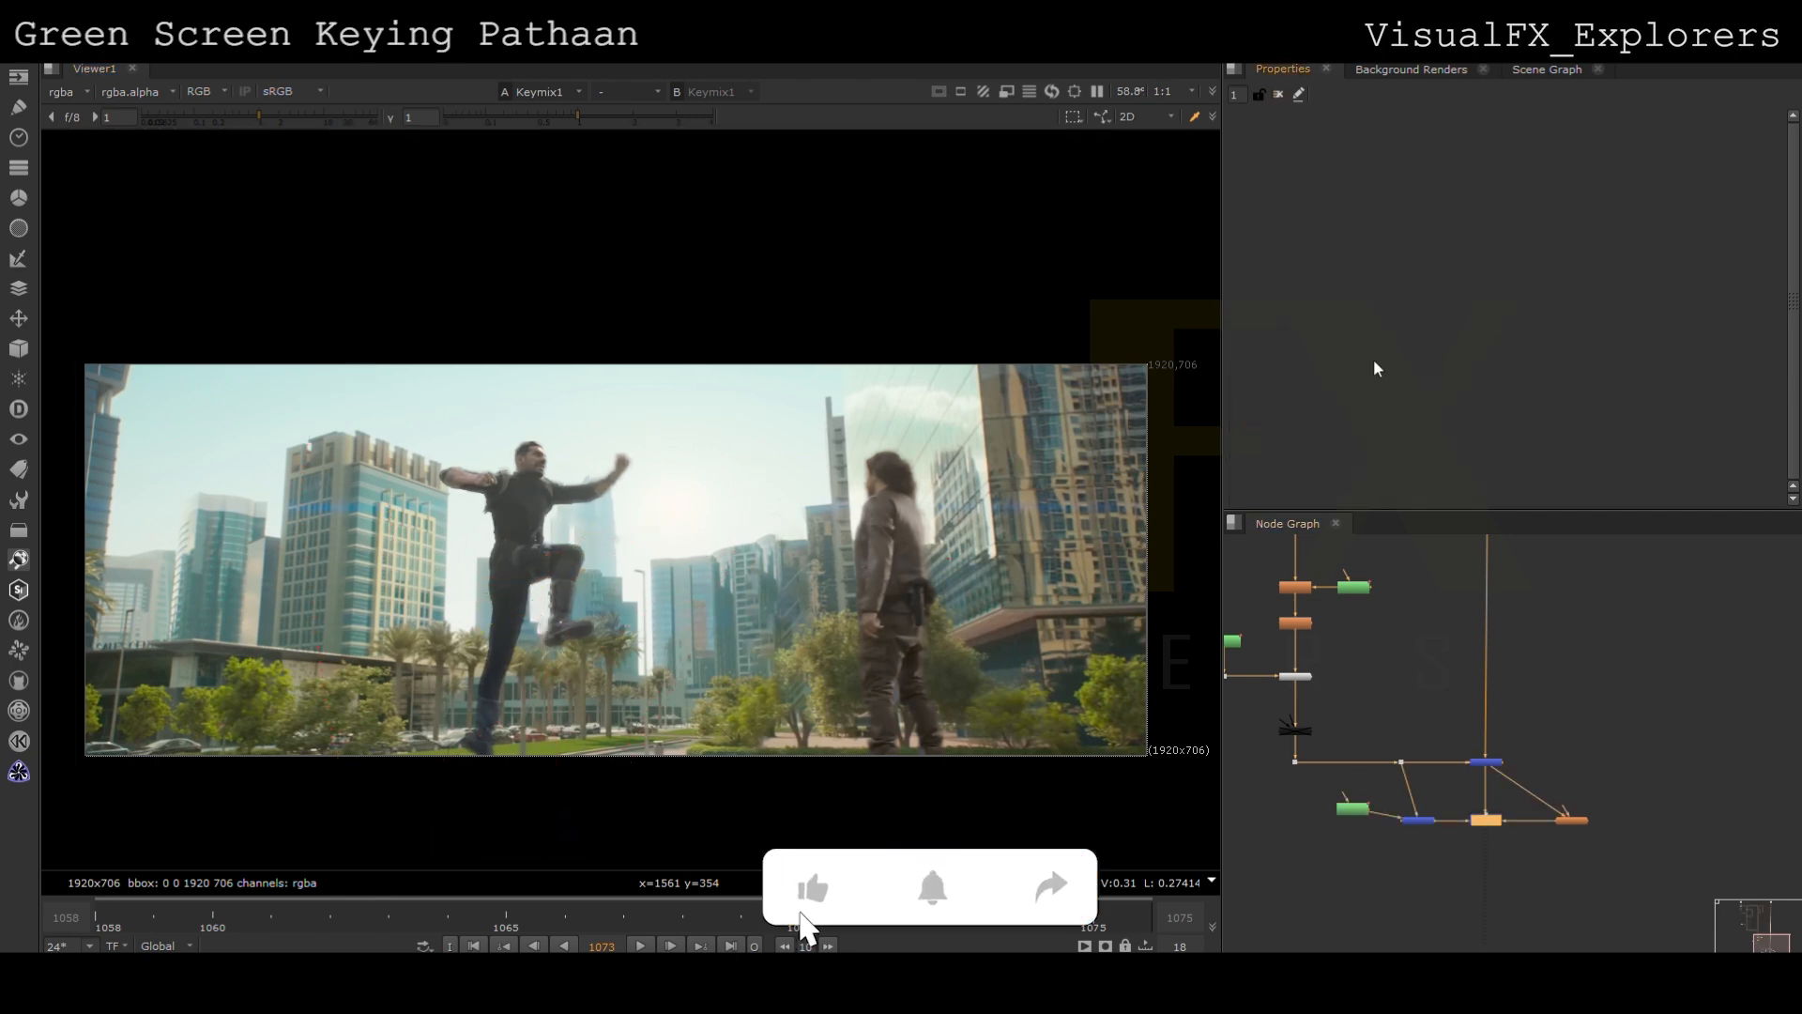
double_click(1484, 823)
mouse_move(1410, 202)
mouse_down()
mouse_move(1394, 211)
mouse_move(1438, 212)
mouse_move(1417, 213)
mouse_up()
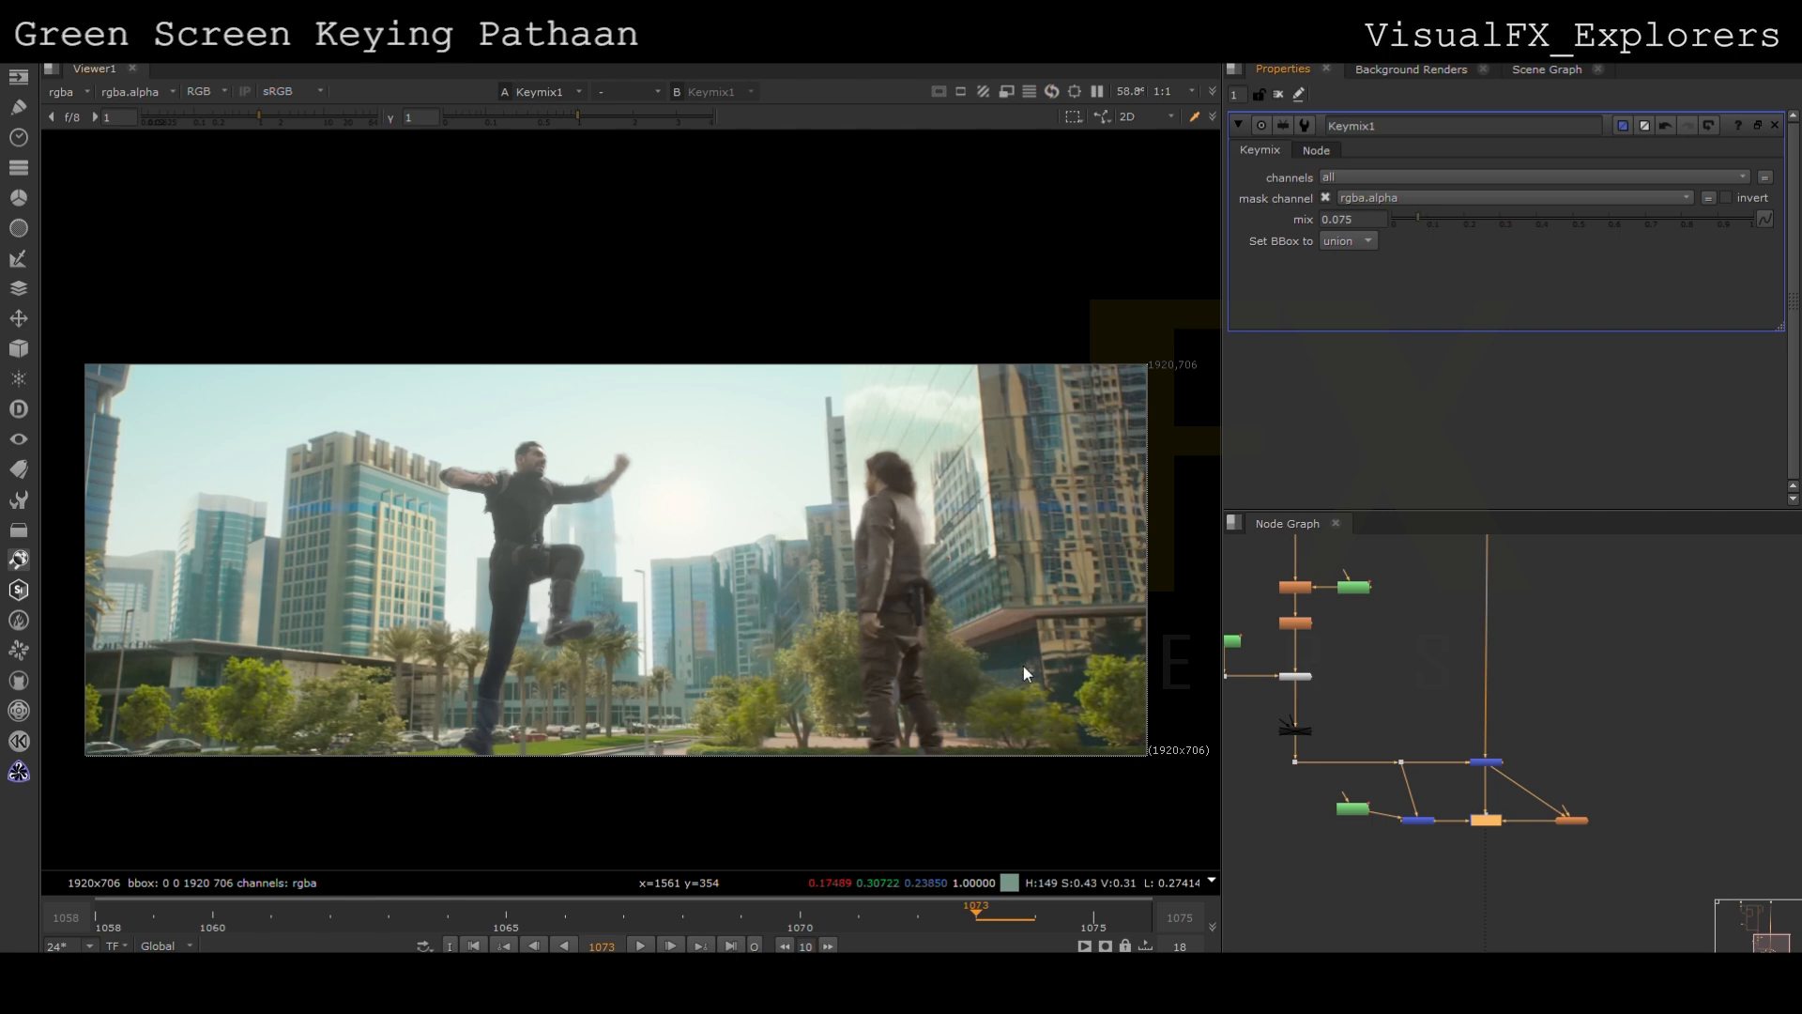